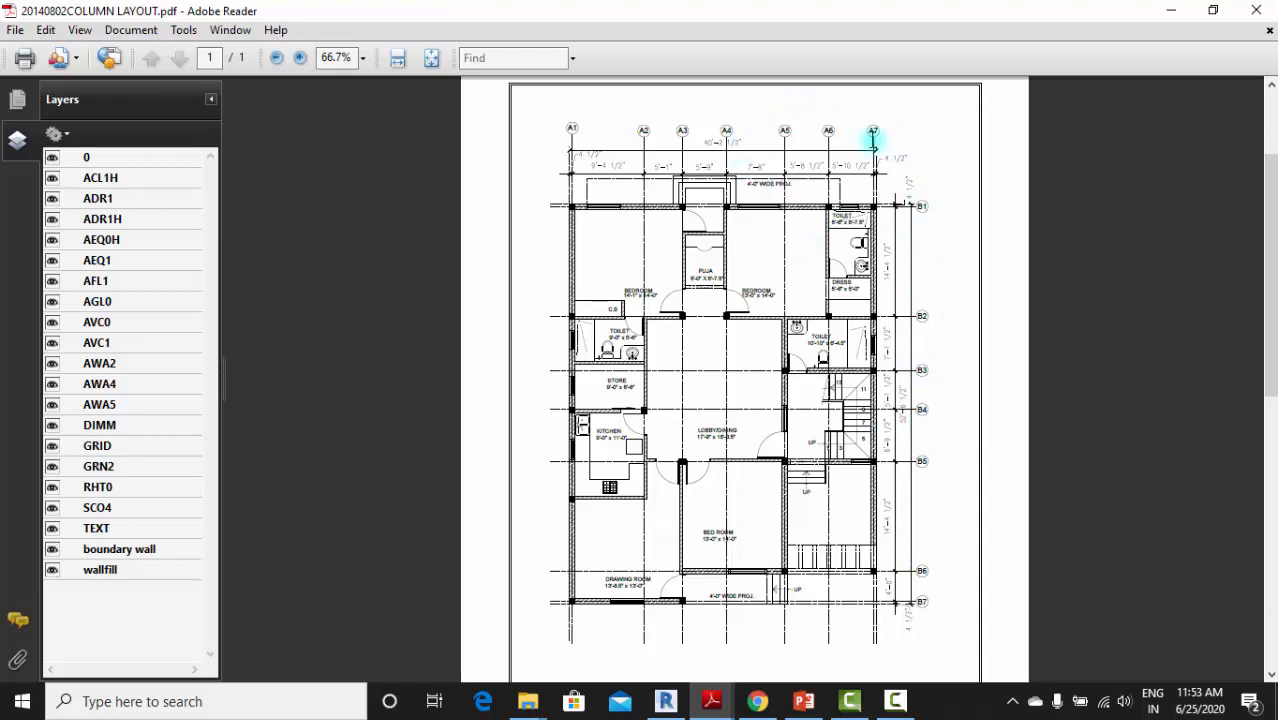
Switch to Revit, view the Level 2 floor plan, dismiss the save reminder and return to the Level 1 floor plan
{"action": "left_click", "coordinate": [665, 701]}
{"action": "middle_click_drag", "start_coordinate": [760, 300], "coordinate": [764, 337]}
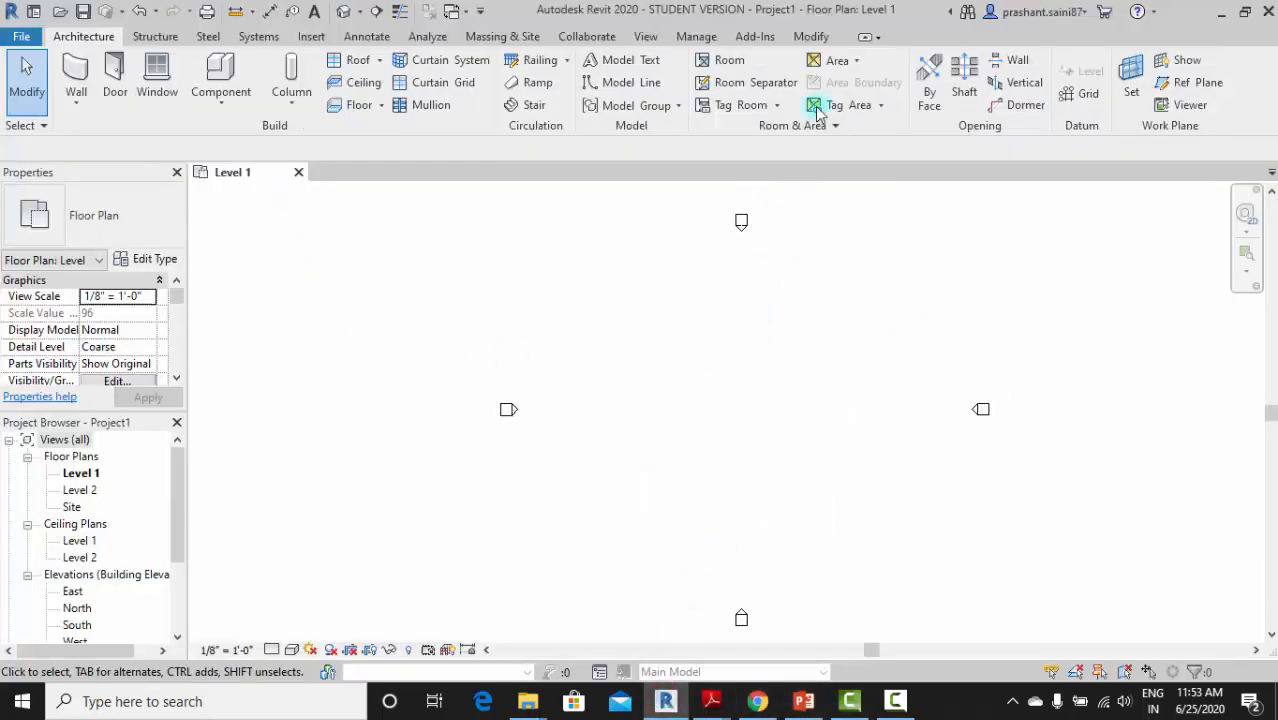
{"action": "left_click", "coordinate": [78, 492]}
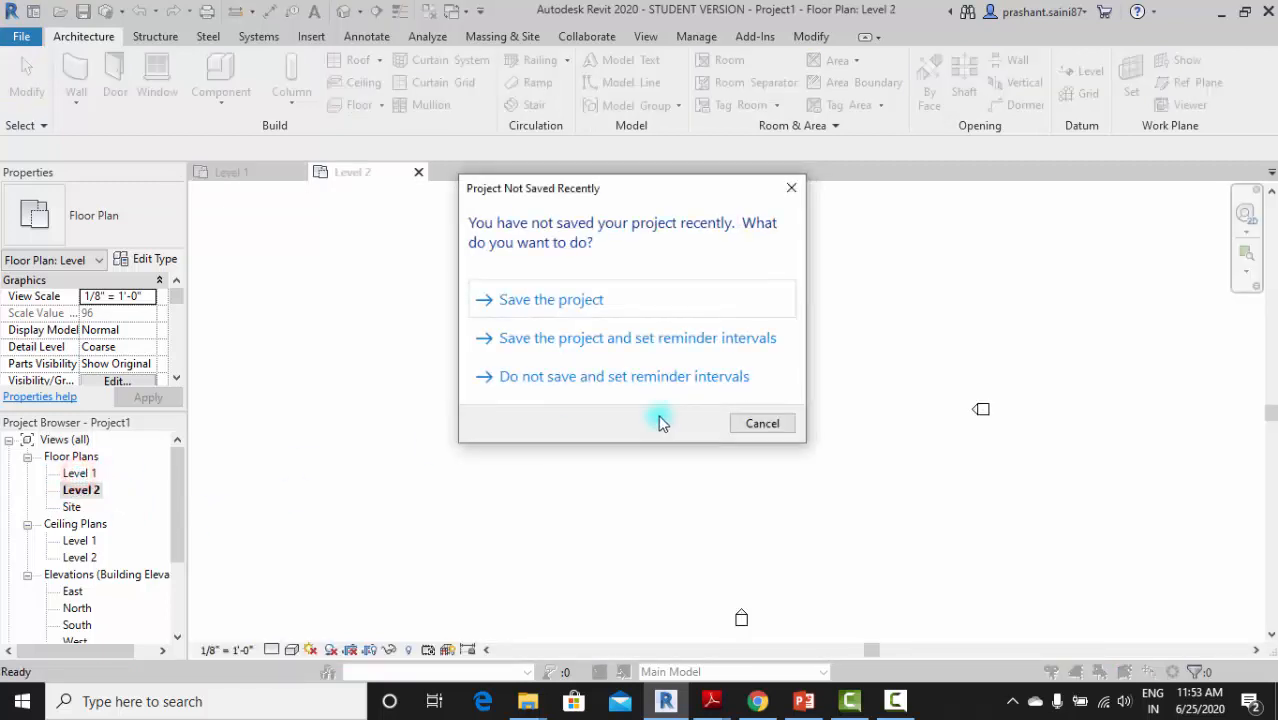
{"action": "left_click", "coordinate": [761, 424]}
{"action": "double_click", "coordinate": [80, 474]}
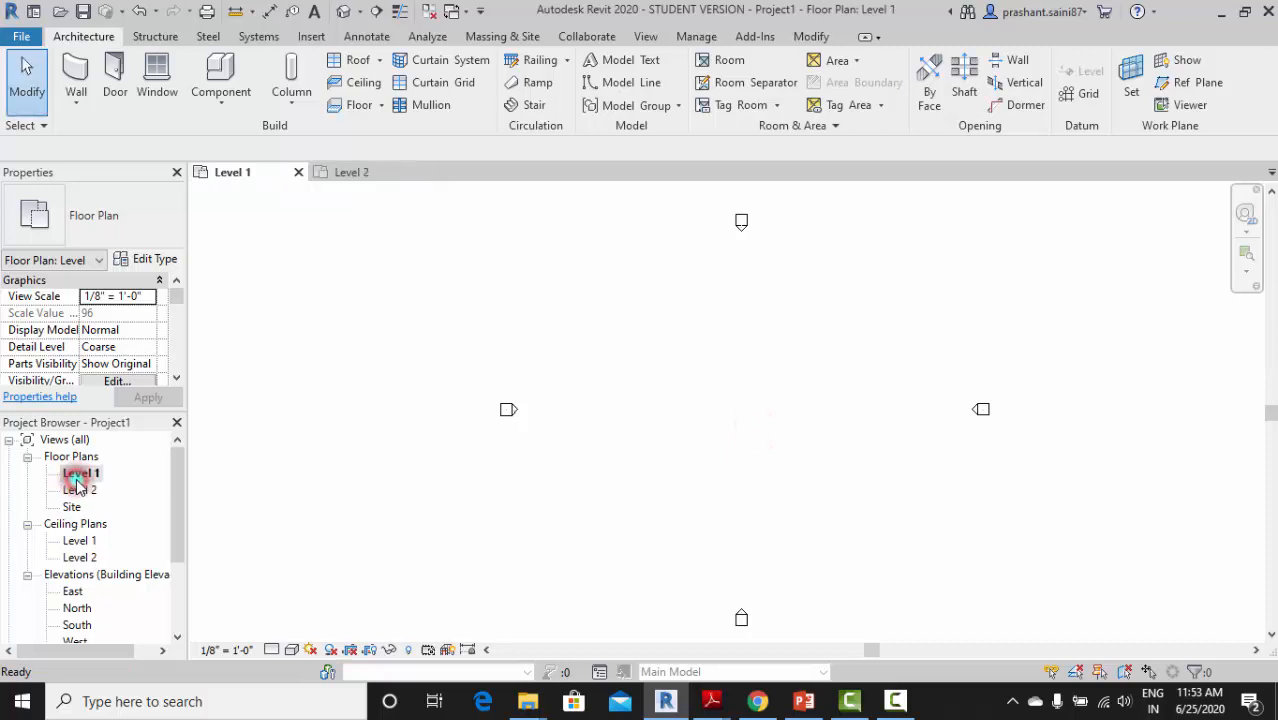
{"action": "middle_click_drag", "start_coordinate": [835, 403], "coordinate": [794, 403]}
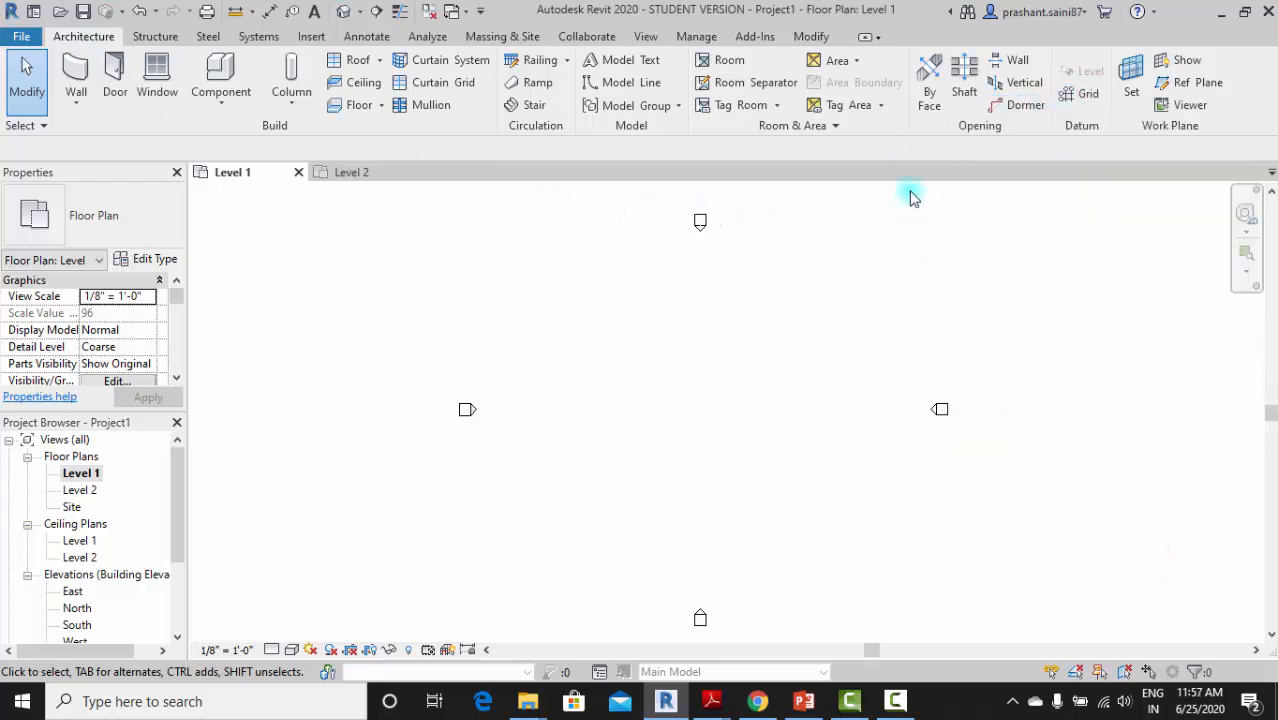
Draw a vertical grid line upward on Level 1, between the west and north elevation markers
{"action": "left_click", "coordinate": [1084, 95]}
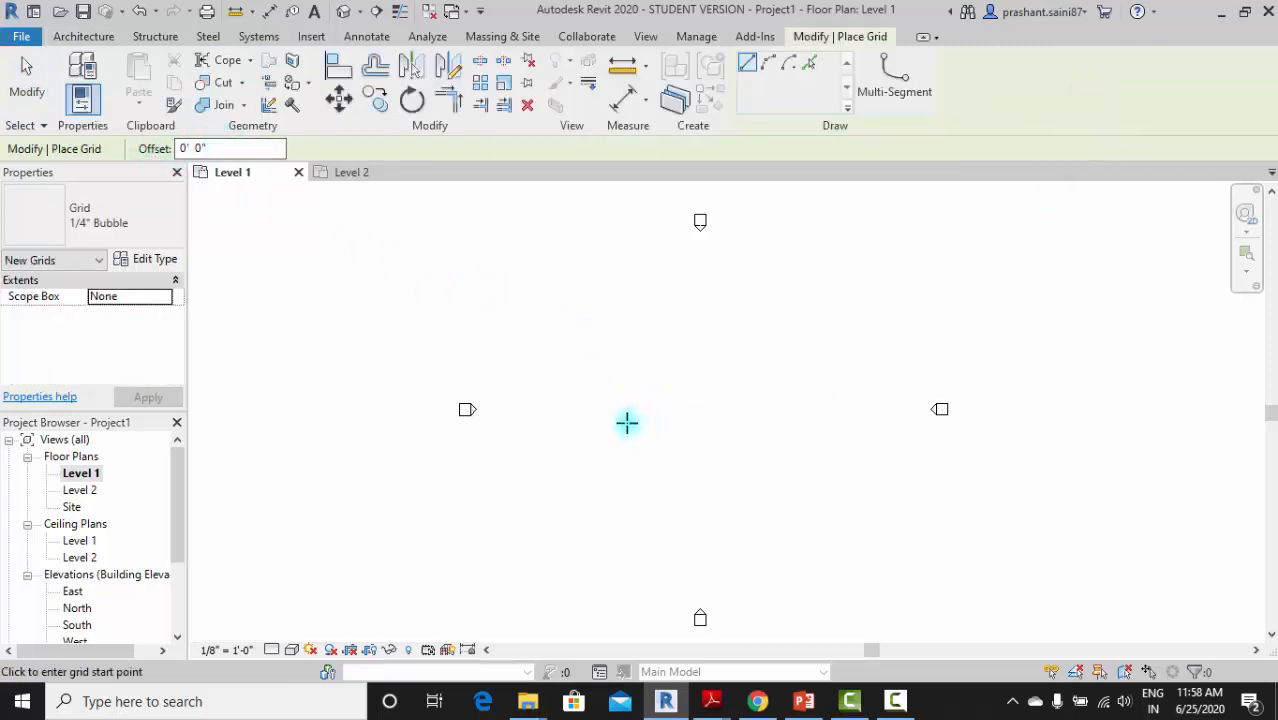
{"action": "left_click", "coordinate": [576, 513]}
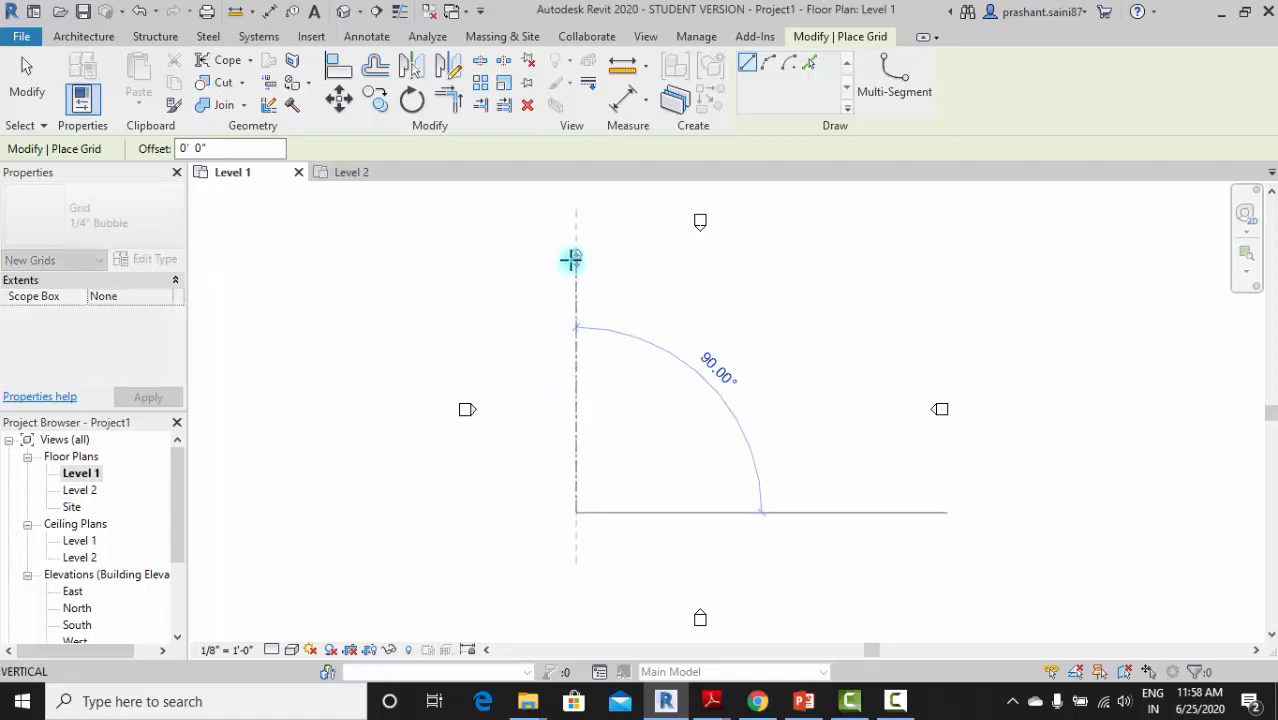
{"action": "left_click", "coordinate": [577, 269]}
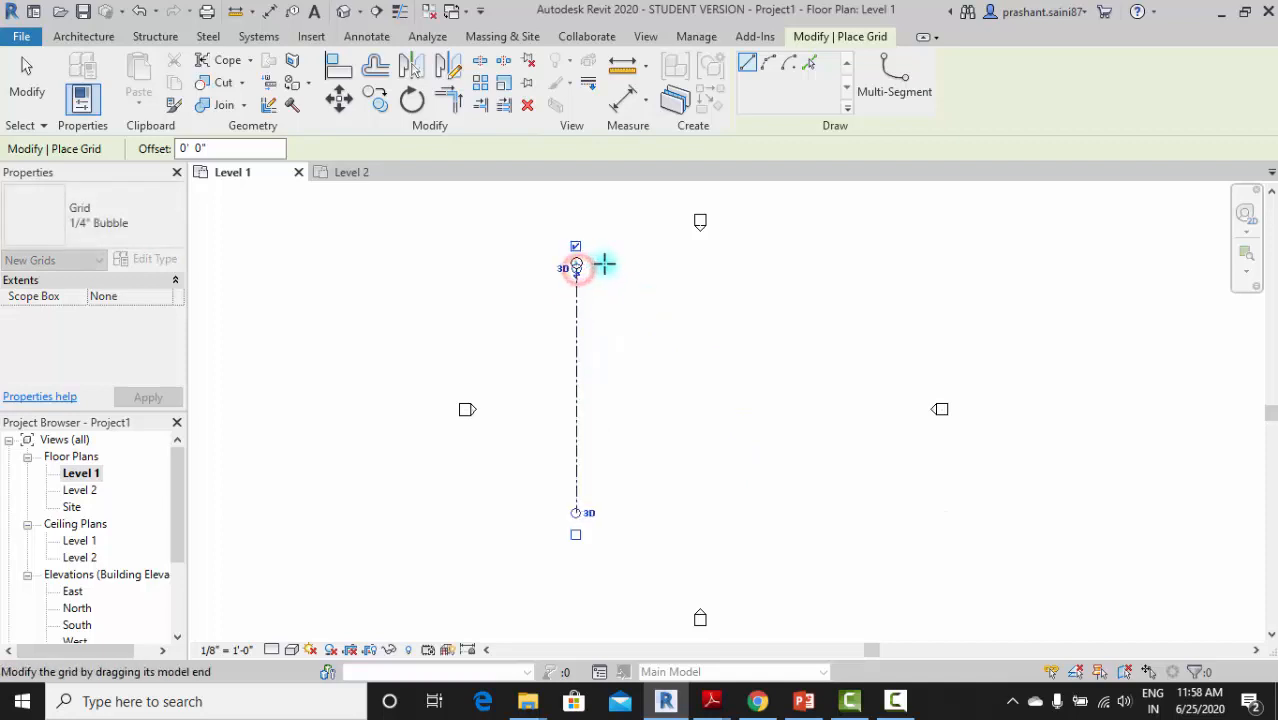
{"action": "key", "text": "Escape"}
{"action": "key", "text": "Escape"}
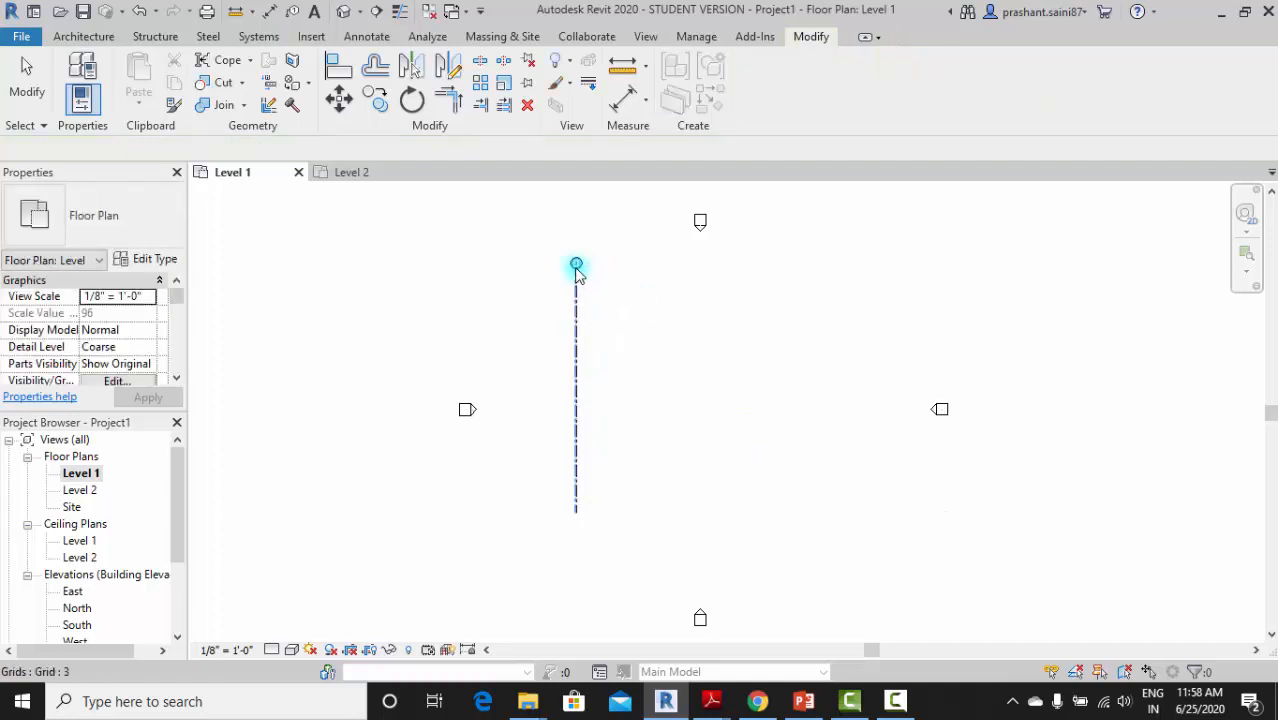
Close the DAILY REPORT SCHEDULE PDF and examine the grid labels and spacings in the column layout PDF in Adobe Reader
{"action": "scroll", "coordinate": [579, 262], "scroll_direction": "up", "scroll_amount": 4}
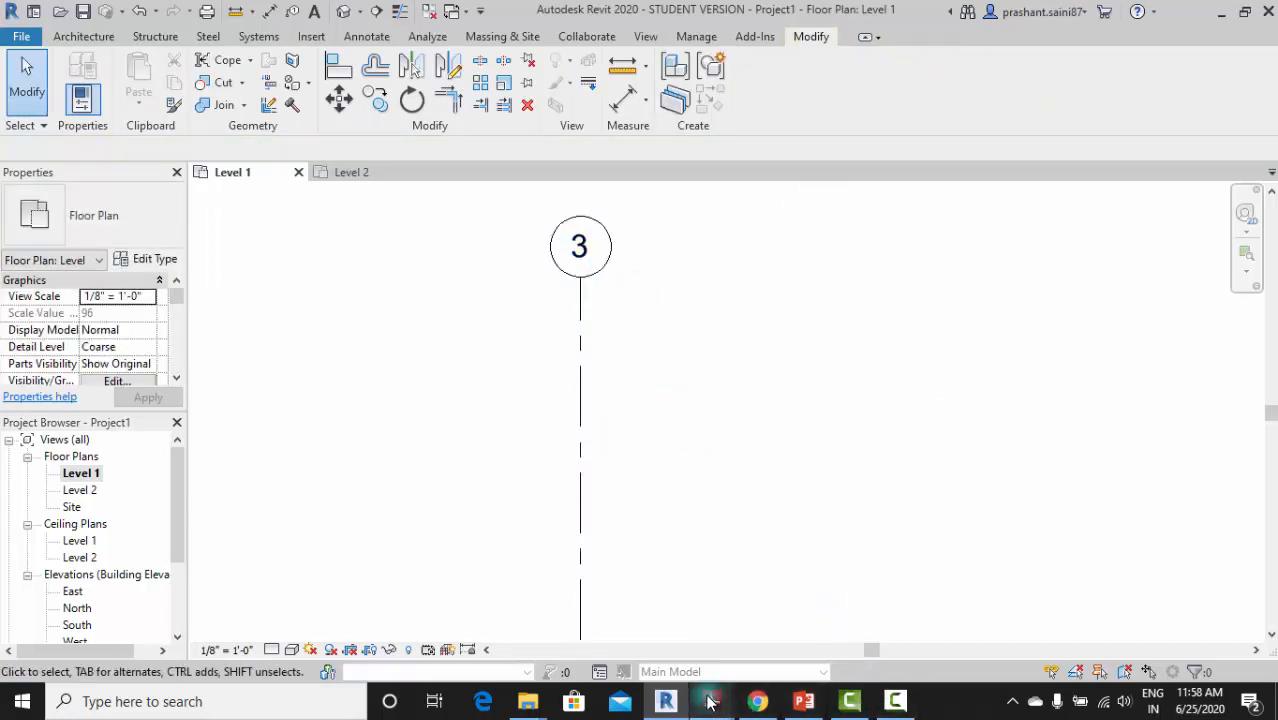
{"action": "mouse_move", "coordinate": [710, 702]}
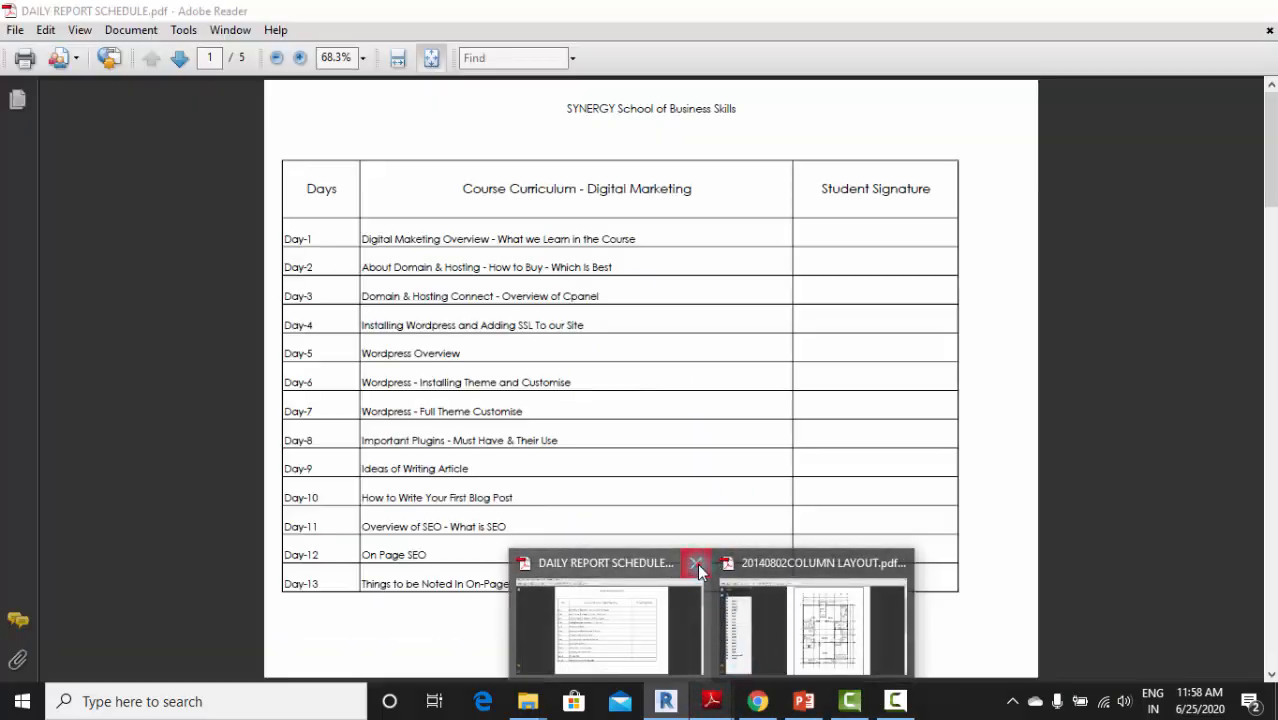
{"action": "left_click", "coordinate": [697, 563]}
{"action": "left_click", "coordinate": [697, 566]}
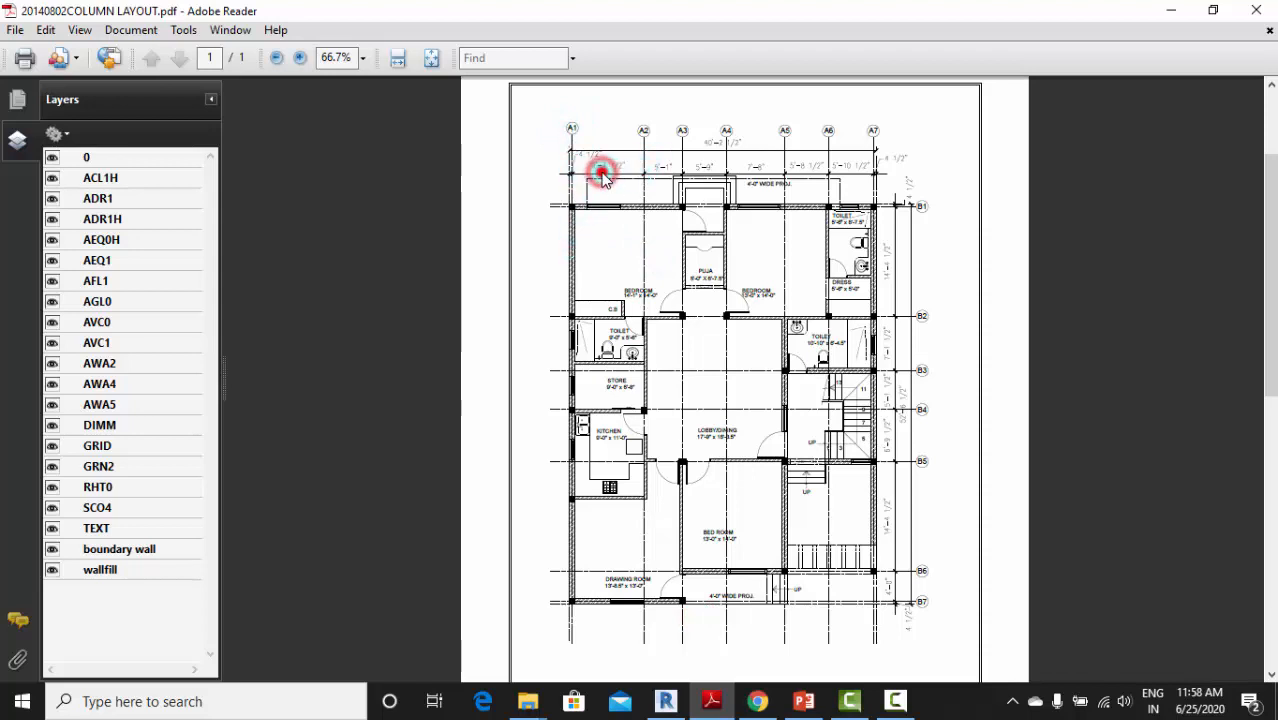
{"action": "scroll", "coordinate": [614, 212], "scroll_direction": "up", "scroll_amount": 3, "text": "ctrl"}
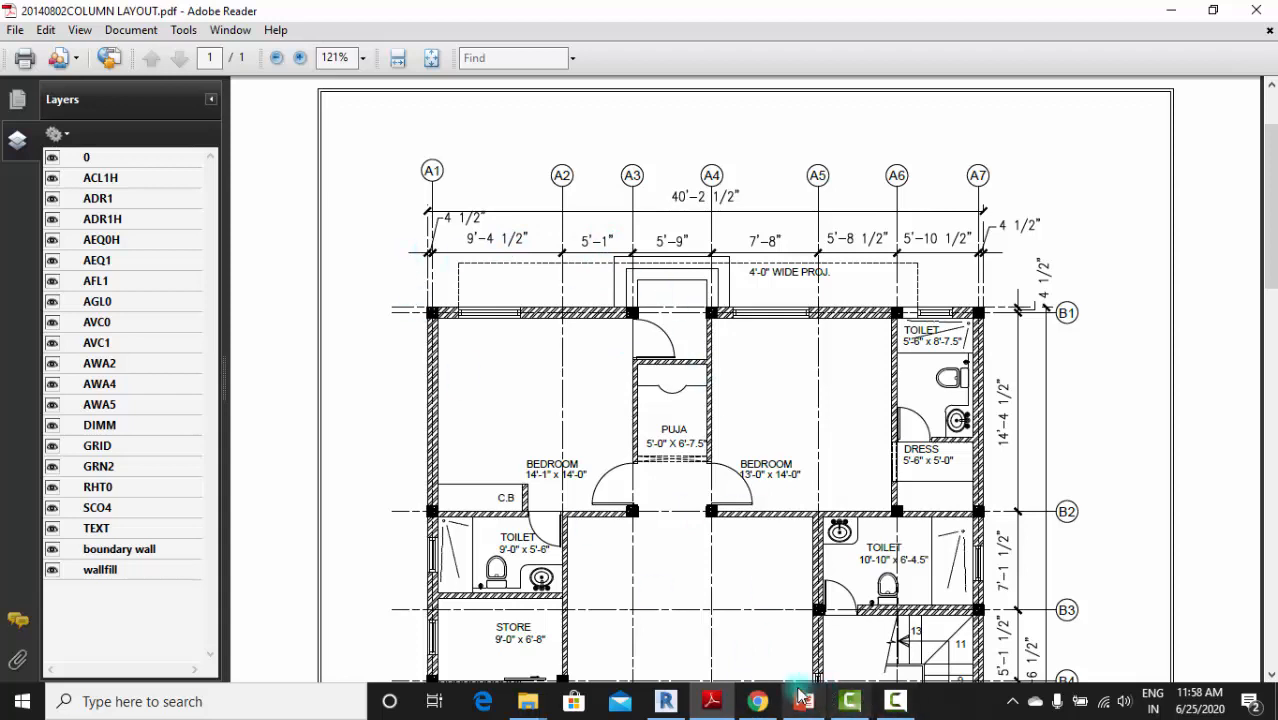
Switch back to Revit and rename the vertical grid line to A1
{"action": "left_click", "coordinate": [666, 701]}
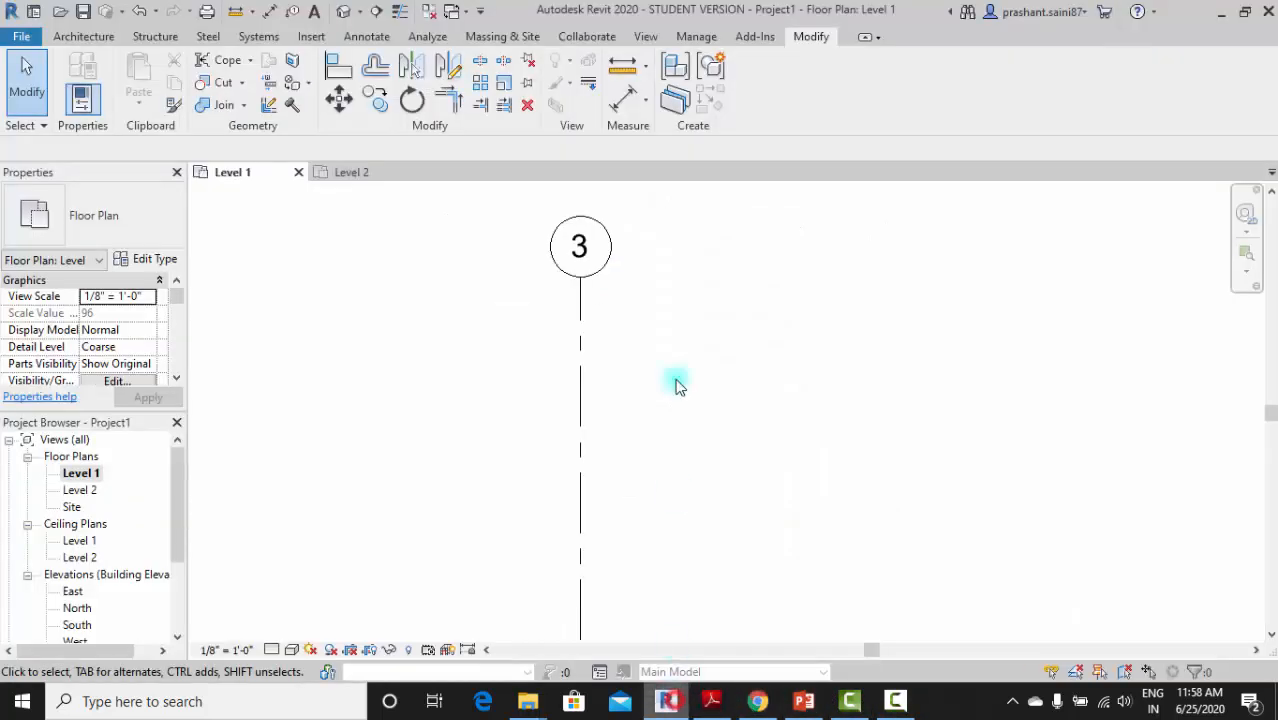
{"action": "double_click", "coordinate": [583, 244]}
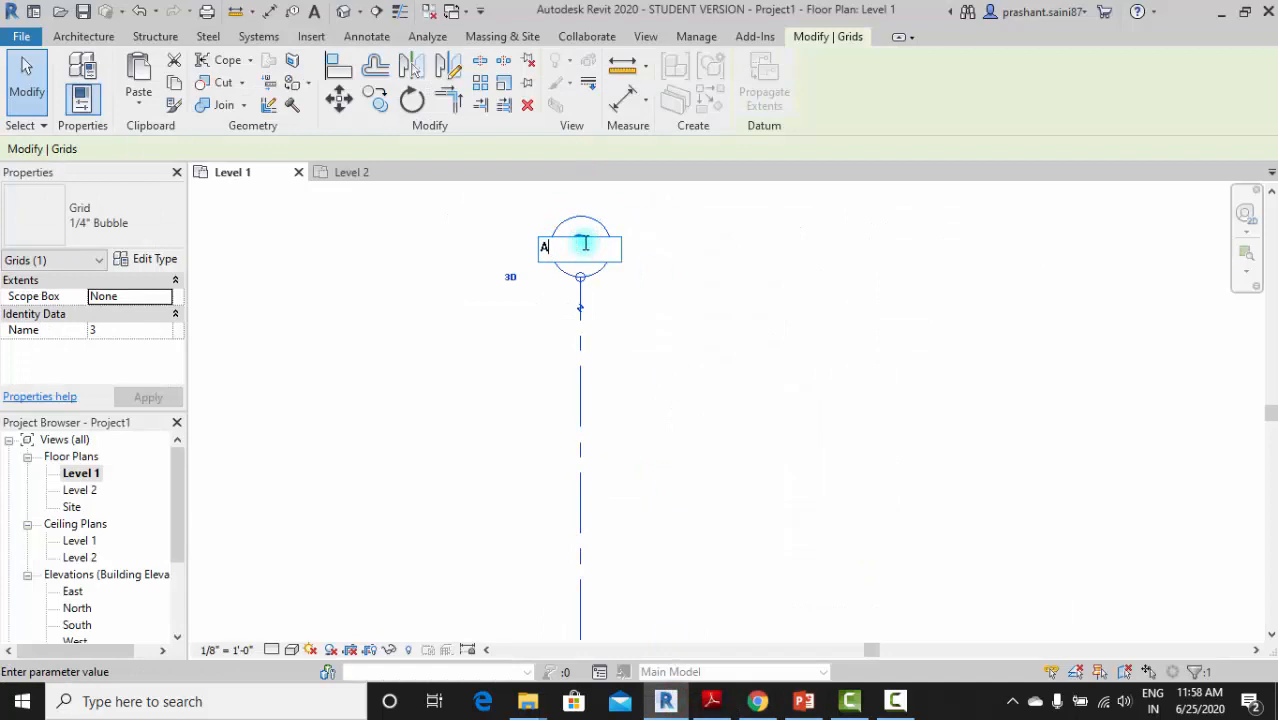
{"action": "left_click", "coordinate": [735, 305]}
{"action": "left_click", "coordinate": [676, 328]}
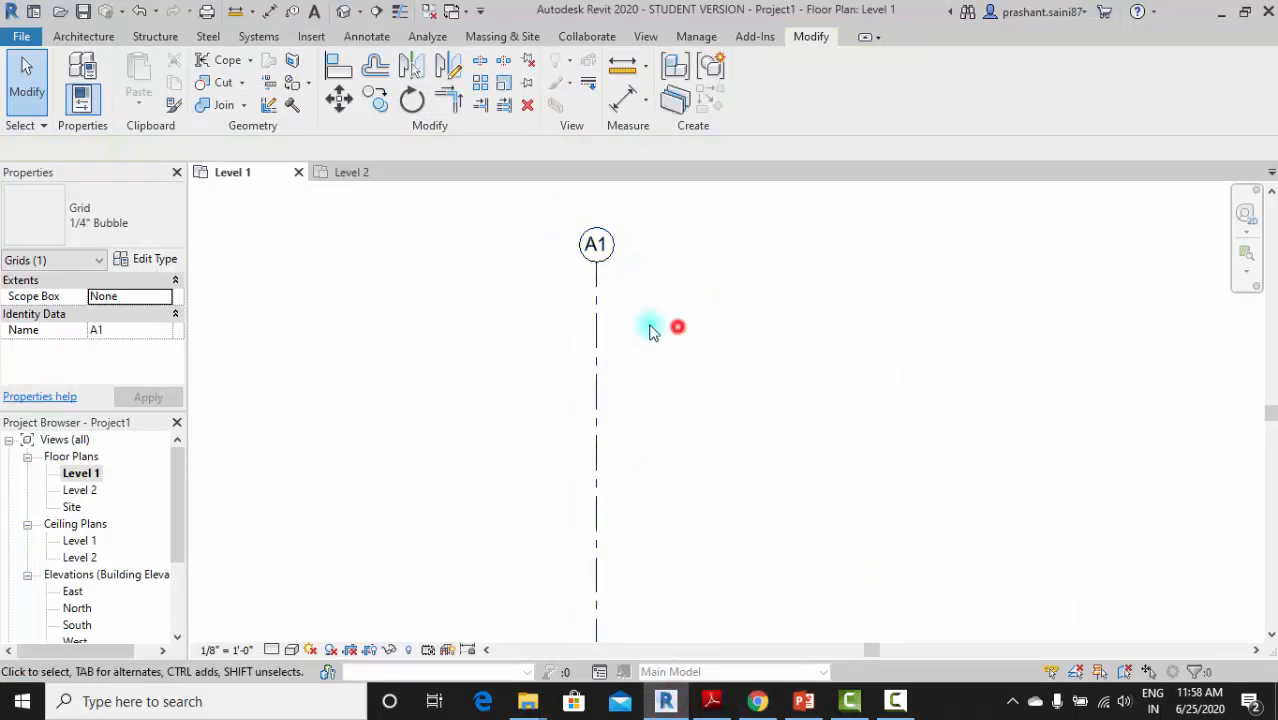
Add an elbow near the head of grid A1 and offset its bubble to the left of the line
{"action": "left_click", "coordinate": [597, 283]}
{"action": "scroll", "coordinate": [599, 288], "scroll_direction": "up", "scroll_amount": 2}
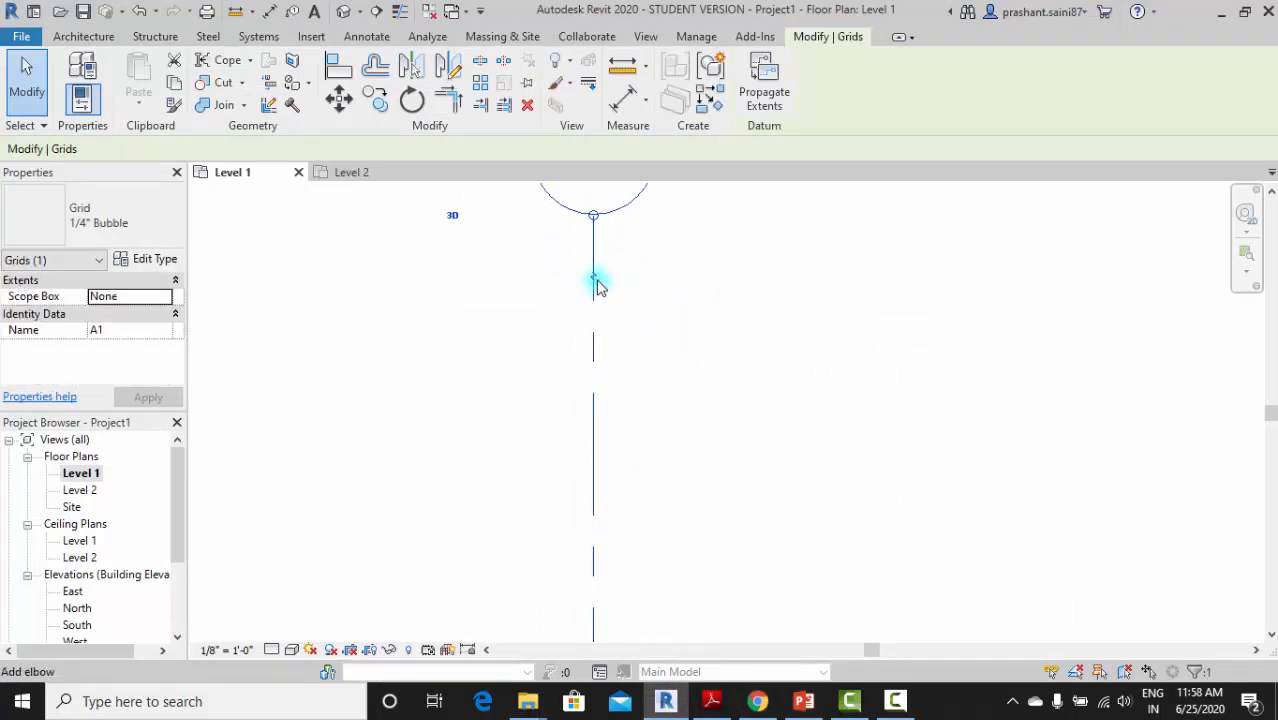
{"action": "scroll", "coordinate": [594, 285], "scroll_direction": "down", "scroll_amount": 3}
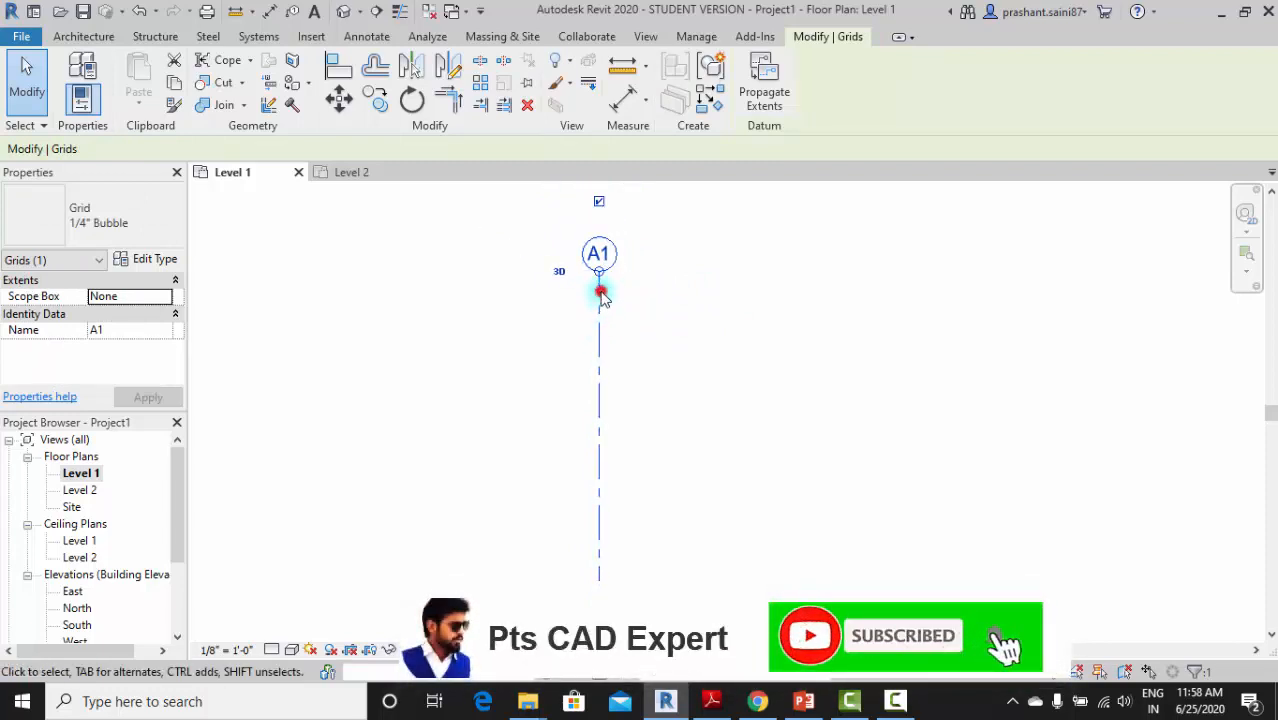
{"action": "left_click", "coordinate": [599, 289]}
{"action": "left_click_drag", "start_coordinate": [617, 293], "coordinate": [545, 305]}
{"action": "left_click", "coordinate": [540, 305]}
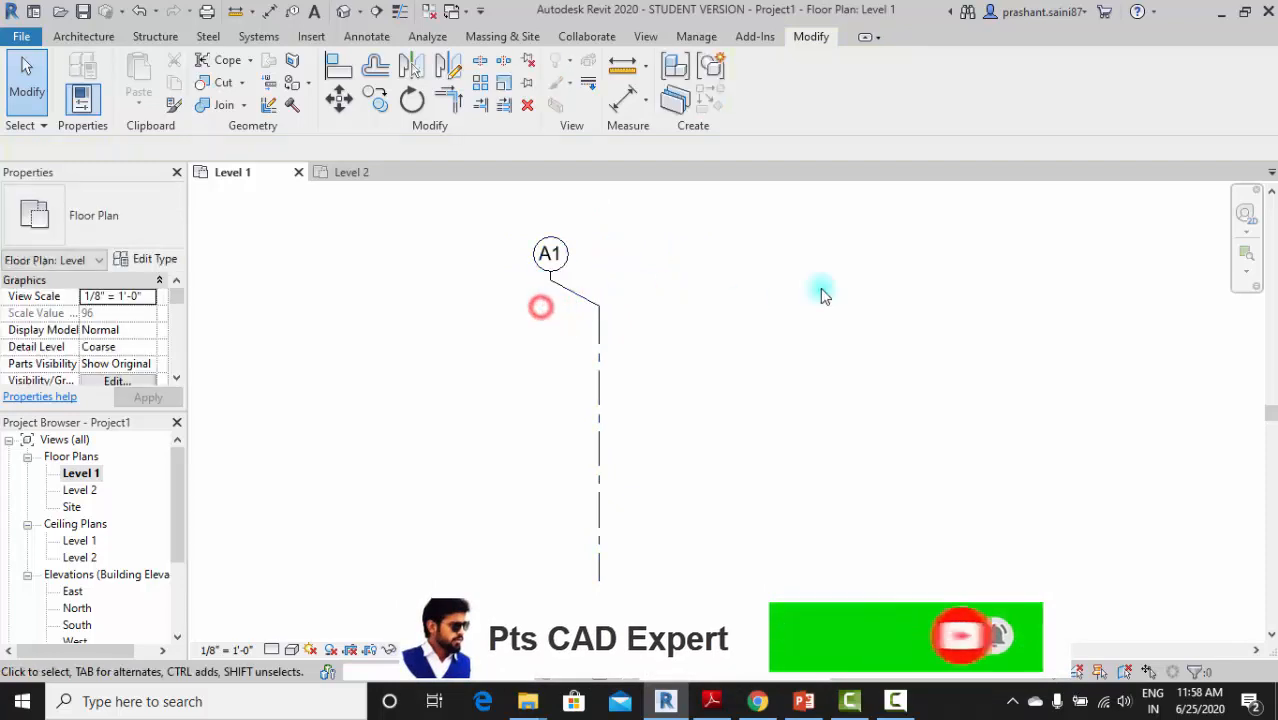
Straighten the elbow on grid A1 by moving its bubble back in line with the grid
{"action": "left_click", "coordinate": [565, 285]}
{"action": "left_click_drag", "start_coordinate": [553, 283], "coordinate": [598, 295]}
{"action": "left_click", "coordinate": [679, 345]}
Hide the upper bubble of grid A1 and show it again
{"action": "left_click", "coordinate": [599, 318]}
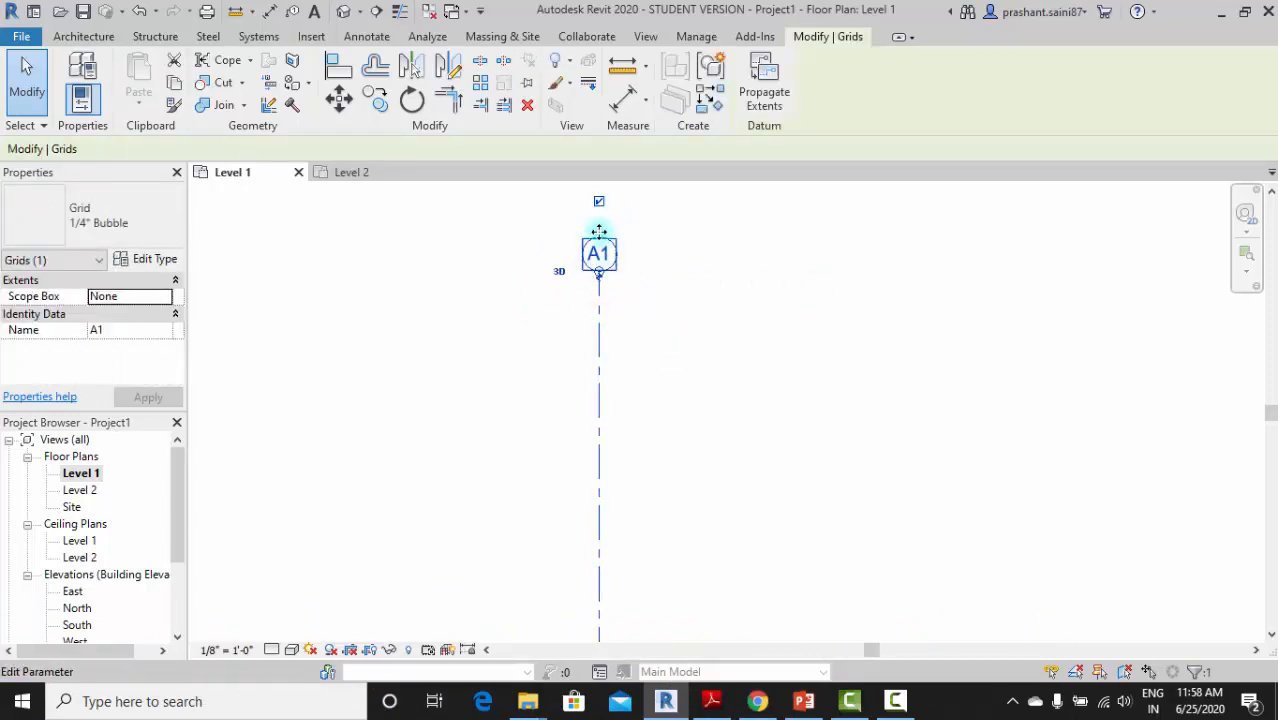
{"action": "left_click", "coordinate": [599, 201]}
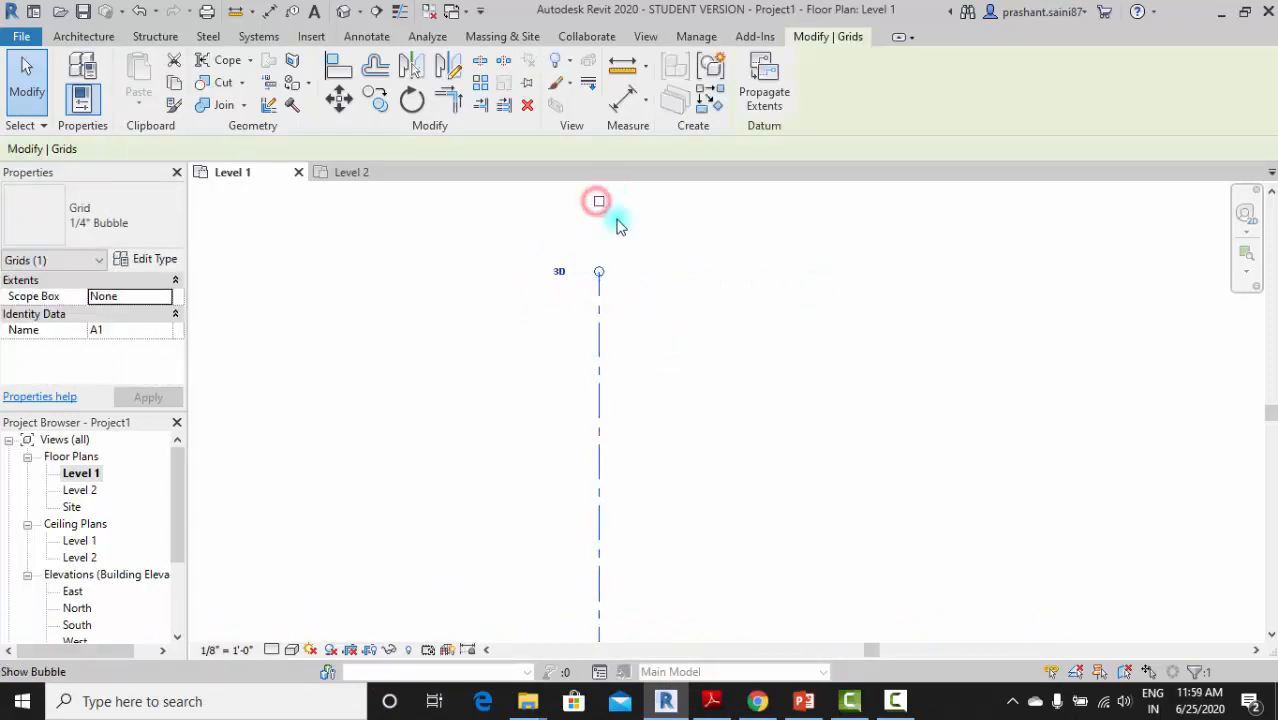
{"action": "left_click", "coordinate": [707, 310]}
{"action": "left_click", "coordinate": [599, 315]}
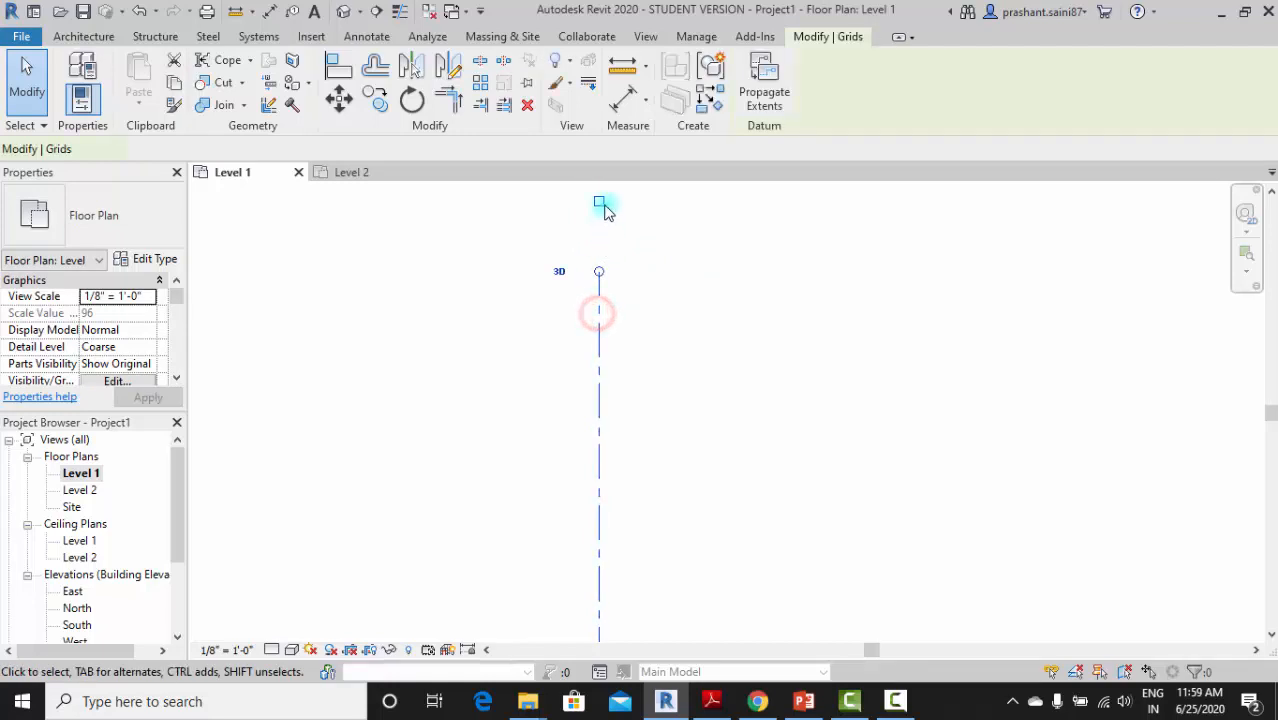
{"action": "left_click", "coordinate": [599, 202]}
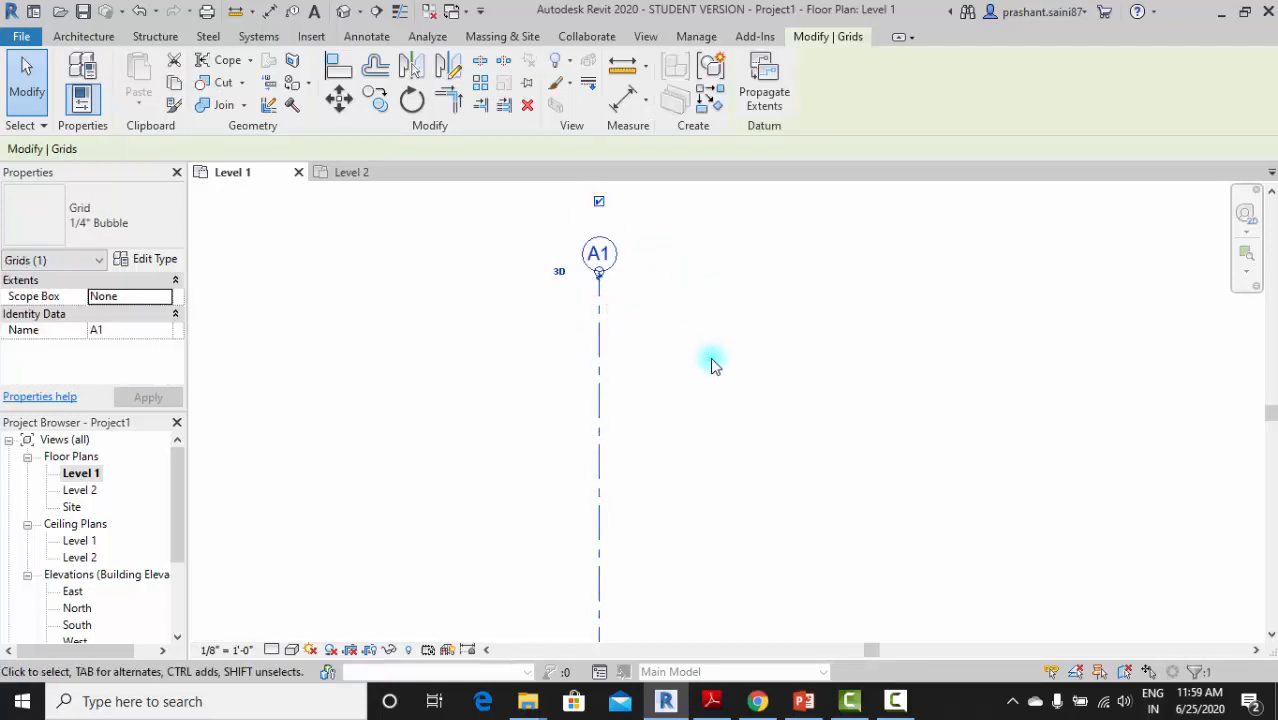
Switch the upper end of grid A1 to 2D extents and back to 3D extents
{"action": "left_click", "coordinate": [558, 274]}
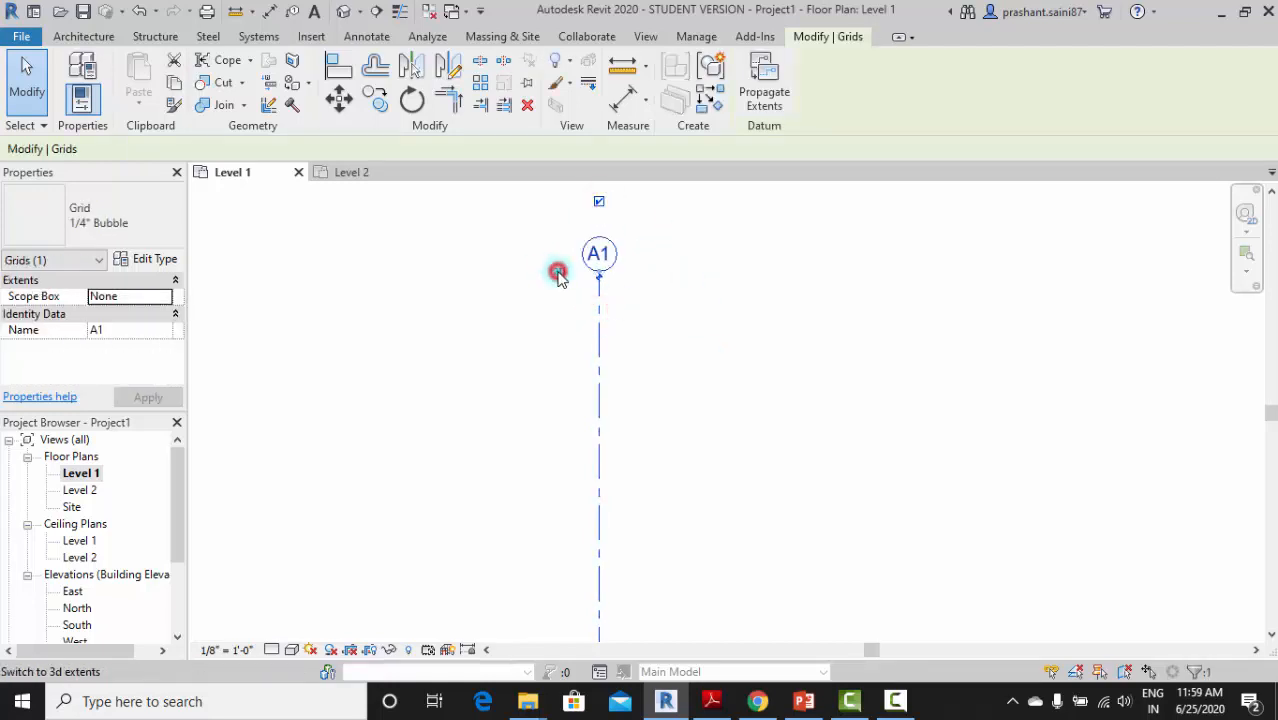
{"action": "left_click", "coordinate": [558, 274]}
{"action": "left_click", "coordinate": [736, 397]}
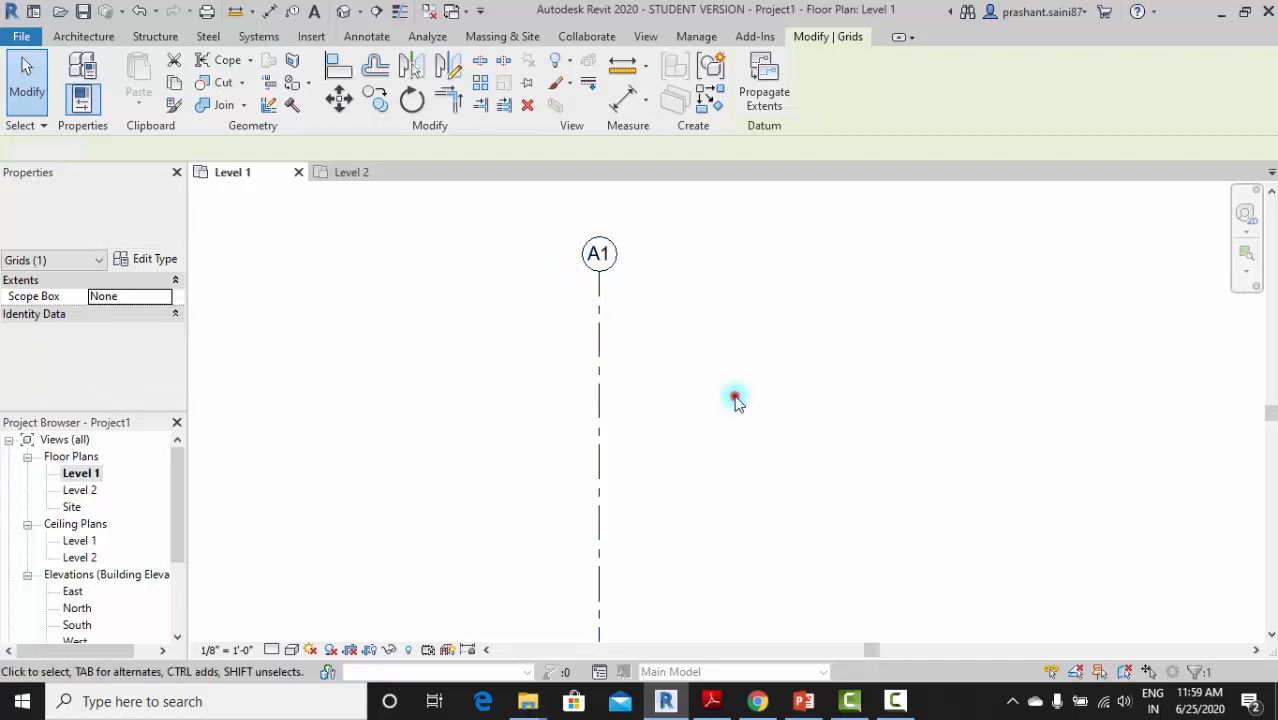
Check the A1 to A2 grid spacing in the column layout PDF and return to the Revit floor plan
{"action": "scroll", "coordinate": [593, 322], "scroll_direction": "down", "scroll_amount": 3}
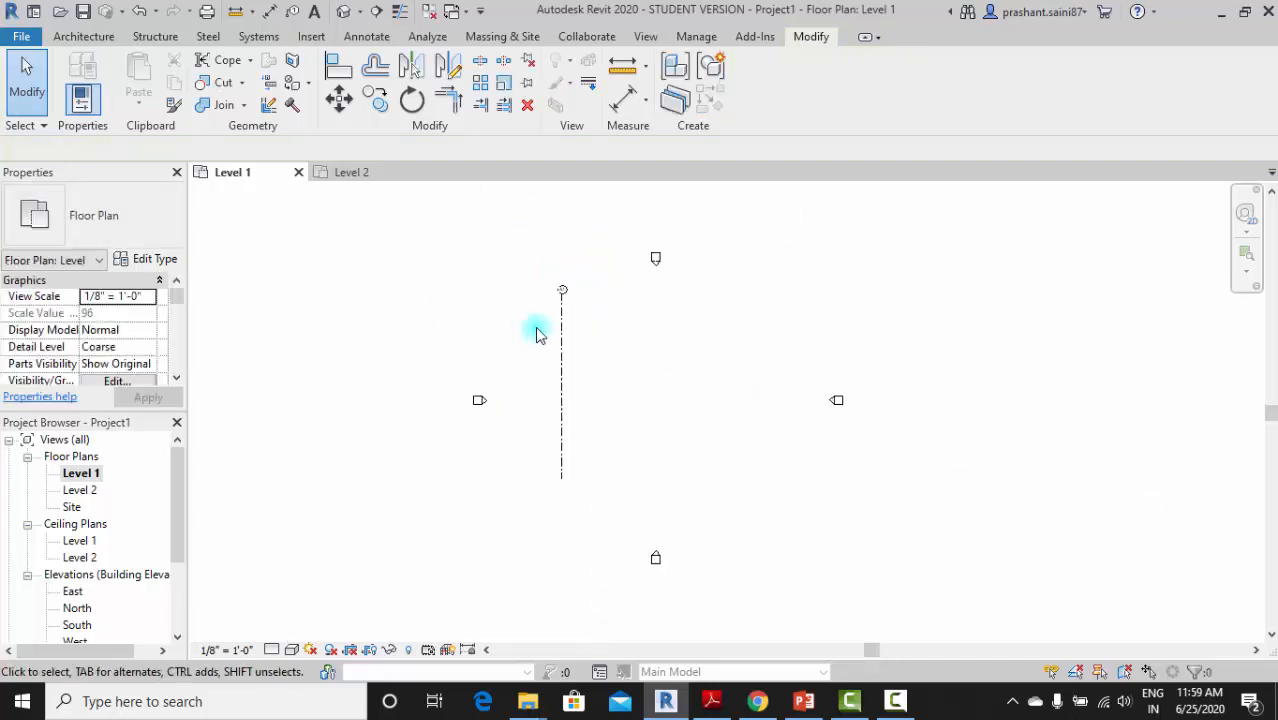
{"action": "scroll", "coordinate": [534, 331], "scroll_direction": "up", "scroll_amount": 1}
{"action": "left_click", "coordinate": [584, 320]}
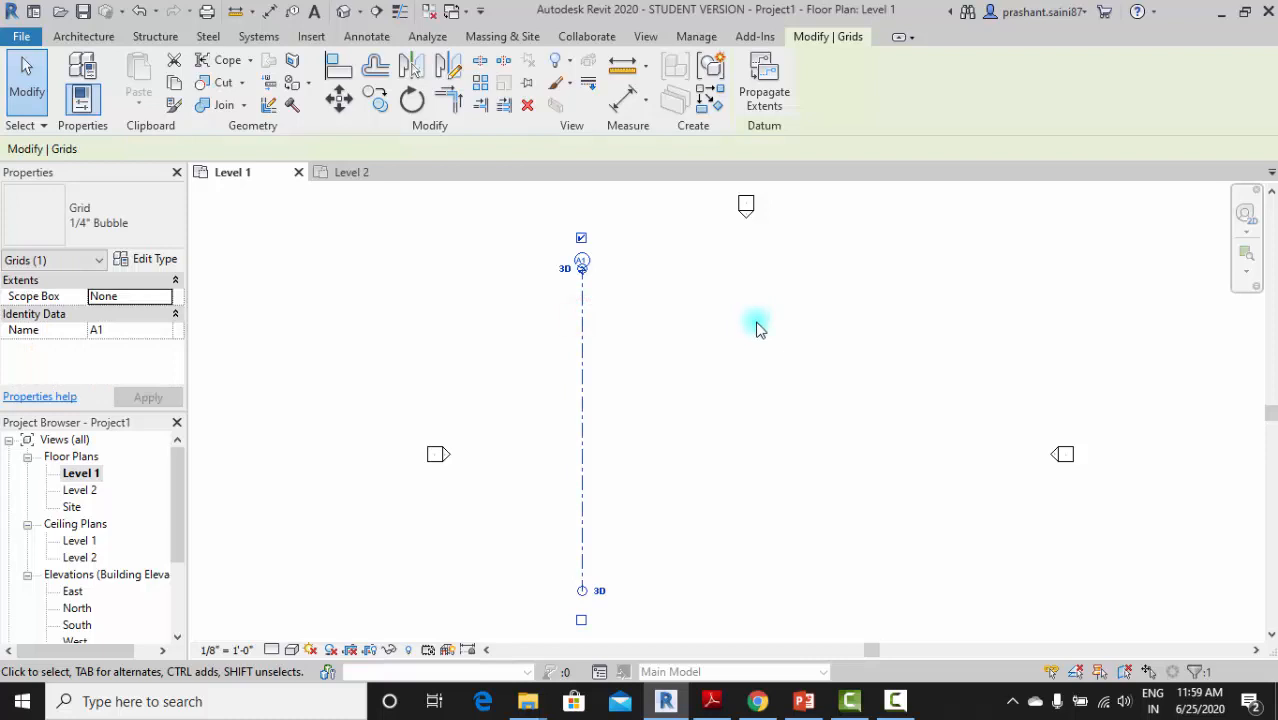
{"action": "left_click", "coordinate": [711, 700]}
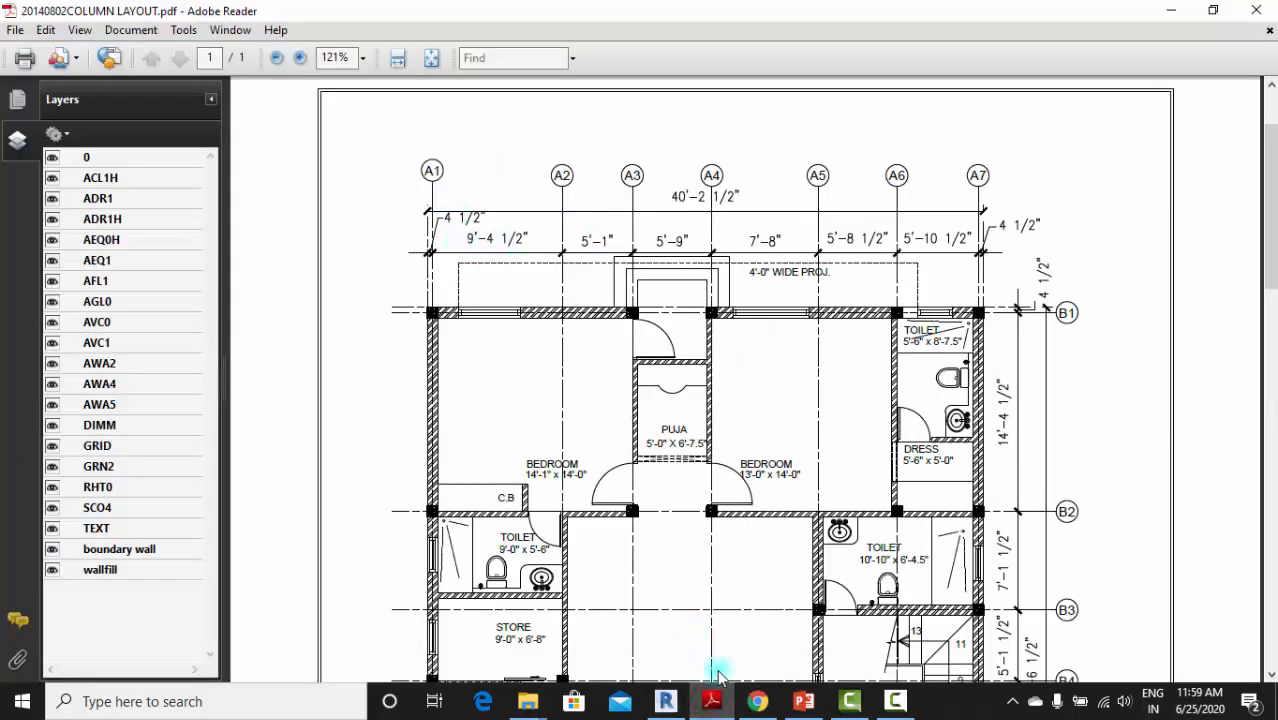
{"action": "left_click", "coordinate": [711, 700]}
{"action": "left_click", "coordinate": [604, 389]}
Copy grid A1 horizontally to the right by 9'4.5" with the Multiple option enabled
{"action": "left_click", "coordinate": [582, 358]}
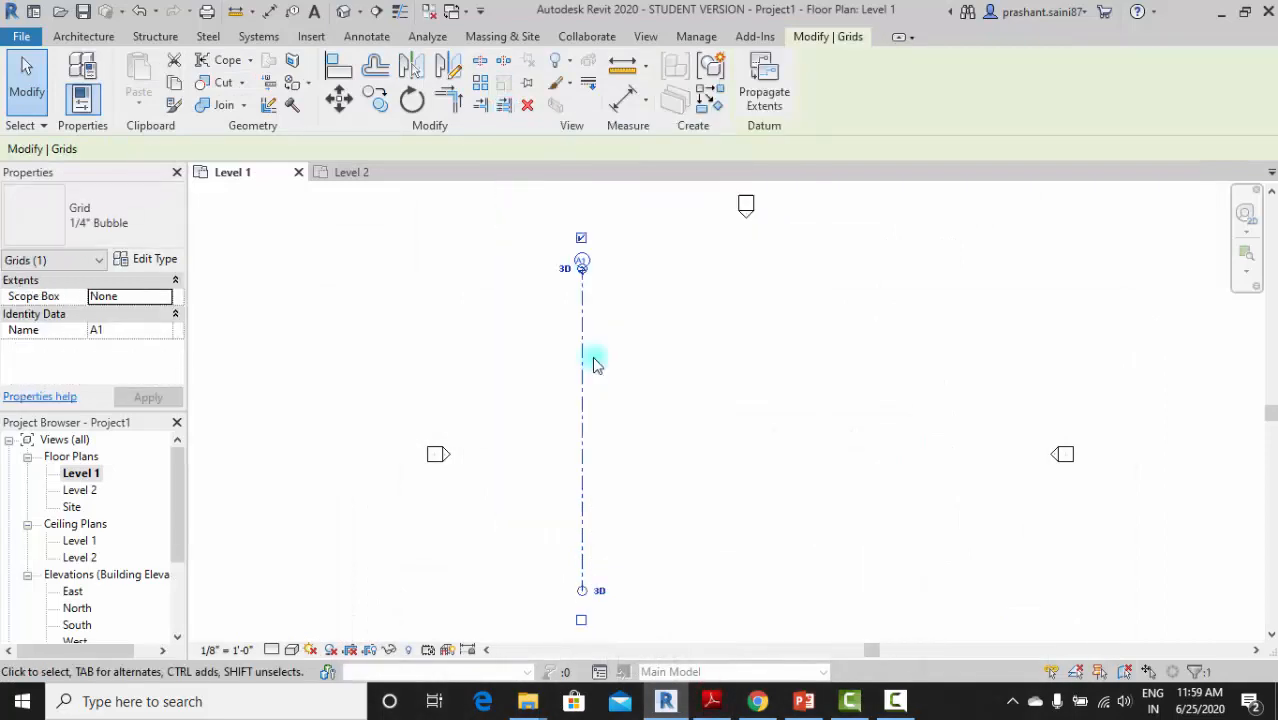
{"action": "left_click", "coordinate": [372, 104]}
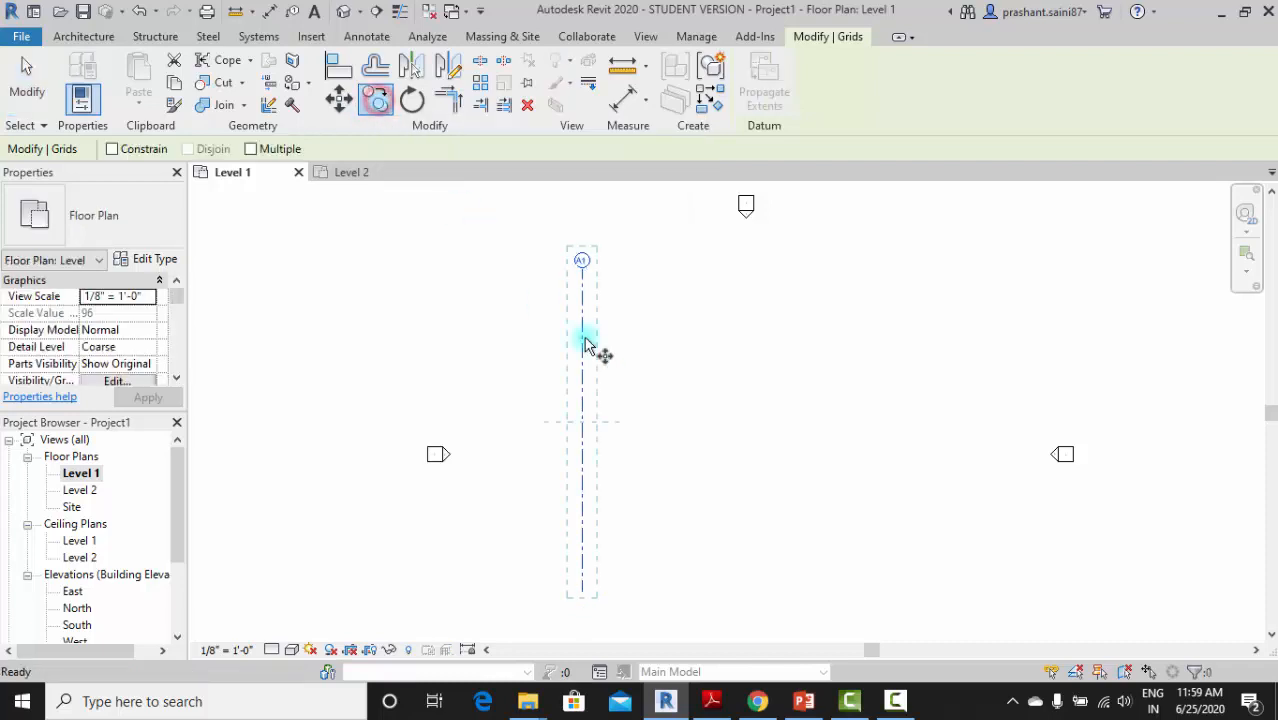
{"action": "left_click", "coordinate": [583, 421]}
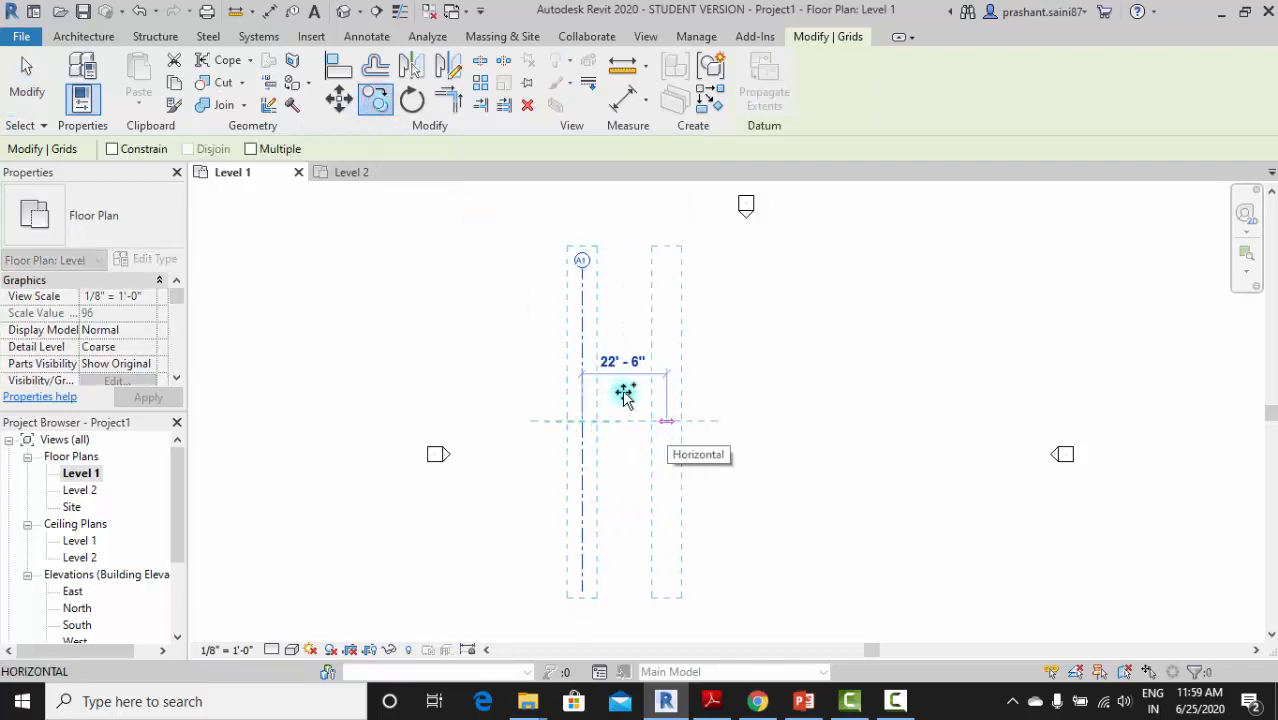
{"action": "left_click", "coordinate": [252, 148]}
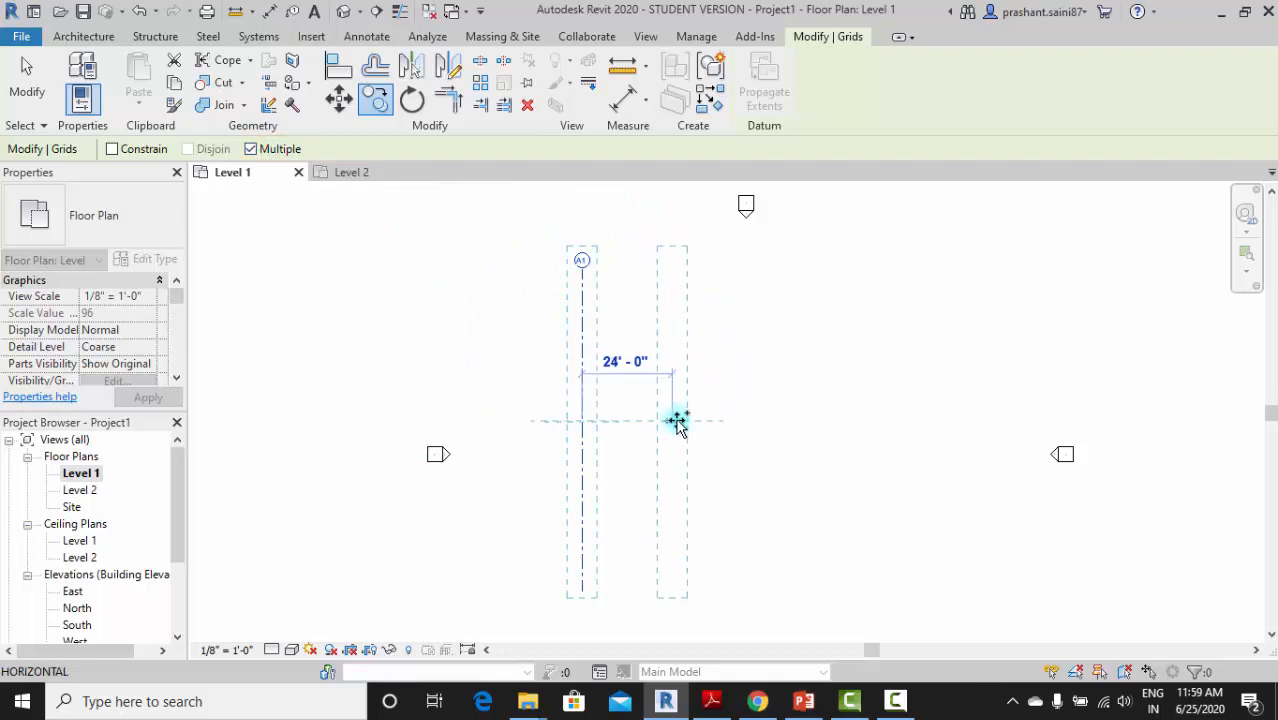
{"action": "type", "text": "9'"}
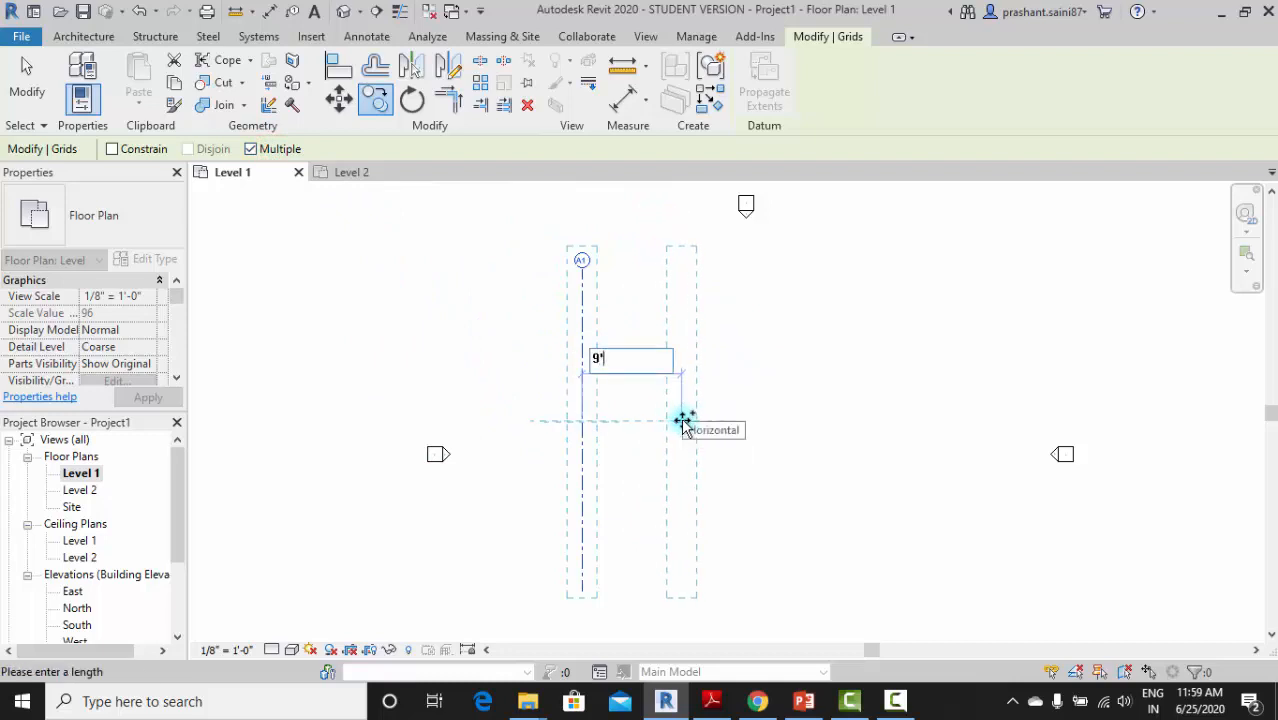
{"action": "type", "text": "4.5\""}
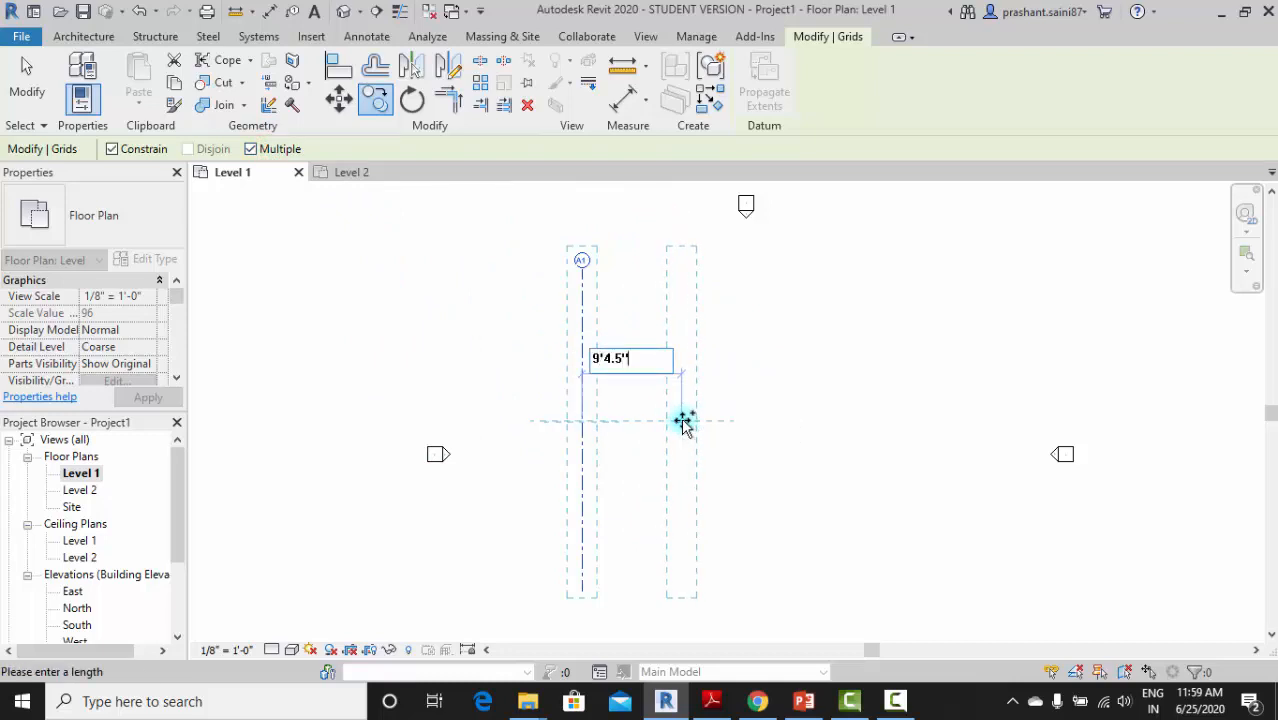
{"action": "key", "text": "Return"}
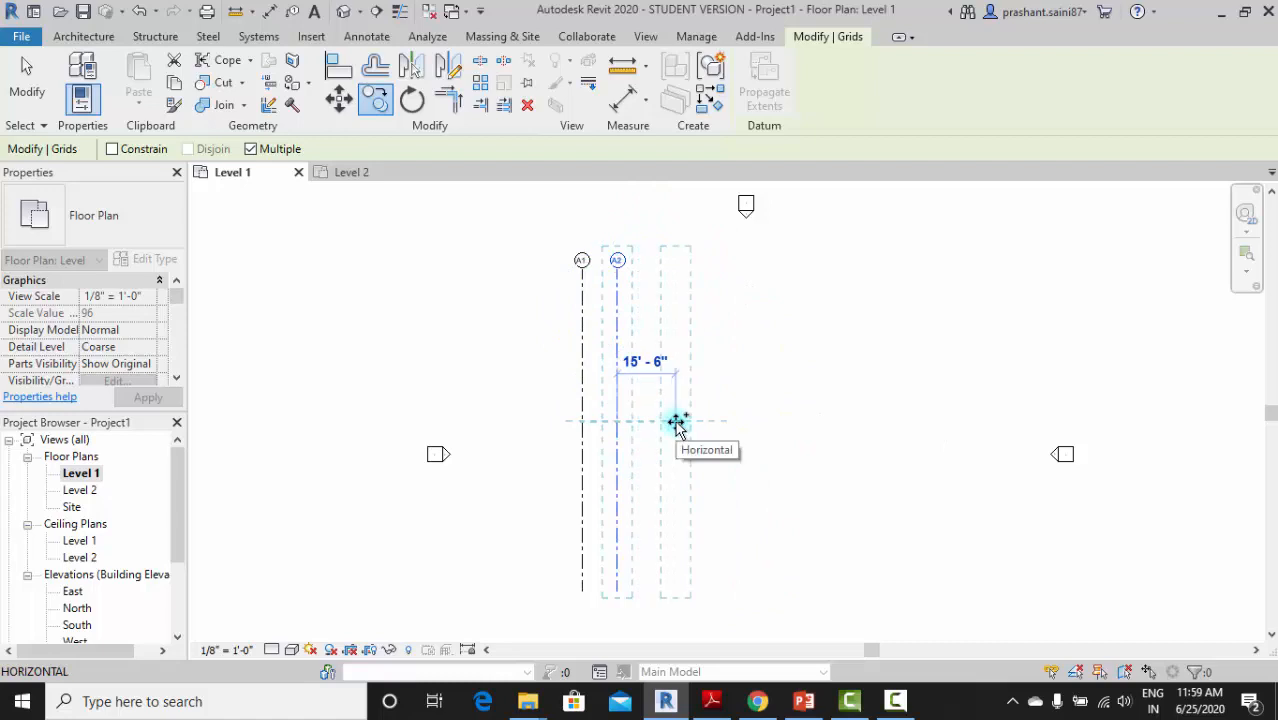
Check the A2 to A3 spacing in the column layout PDF and copy the grid 5'1" to the right of A2
{"action": "left_click", "coordinate": [705, 701]}
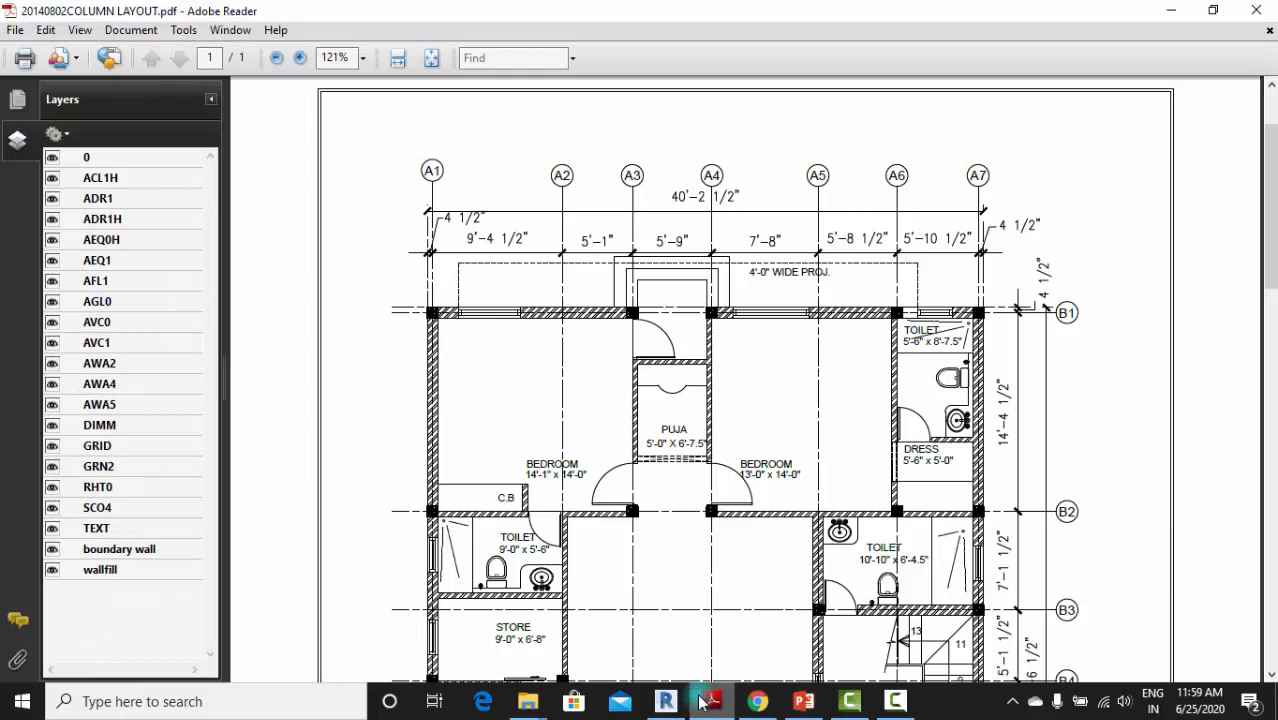
{"action": "left_click", "coordinate": [705, 701]}
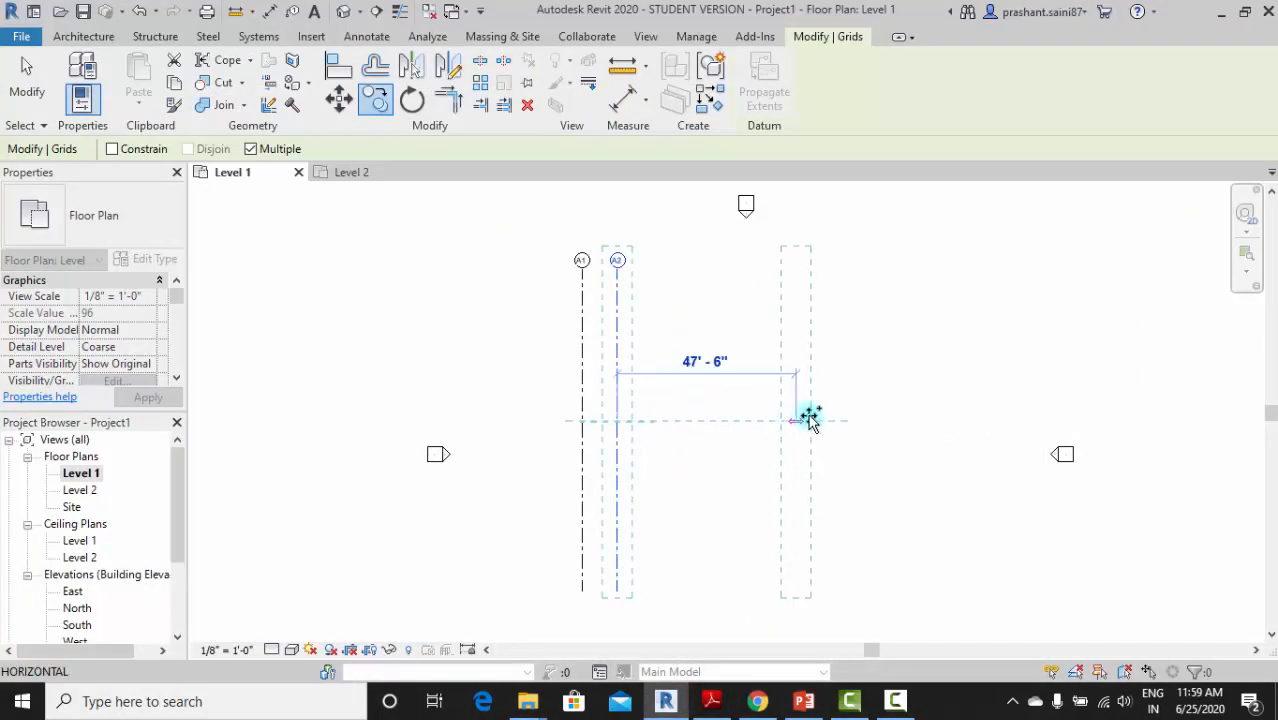
{"action": "left_click", "coordinate": [617, 418]}
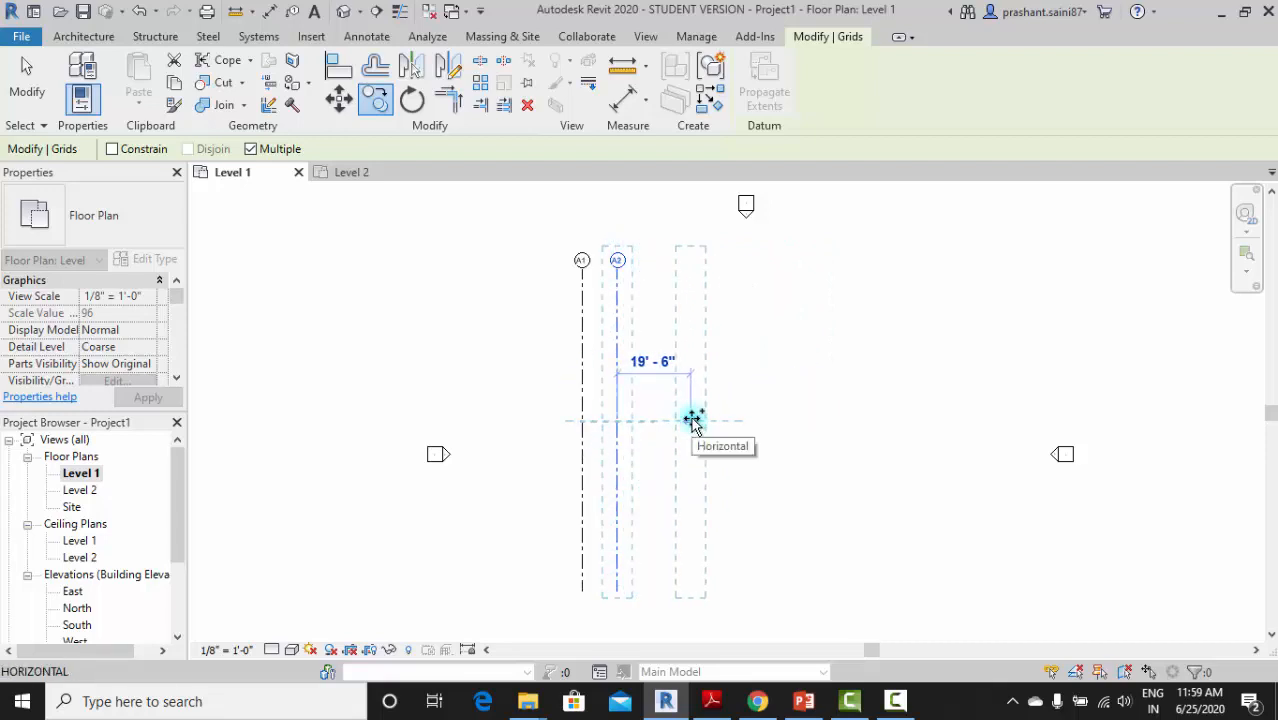
{"action": "type", "text": "5'"}
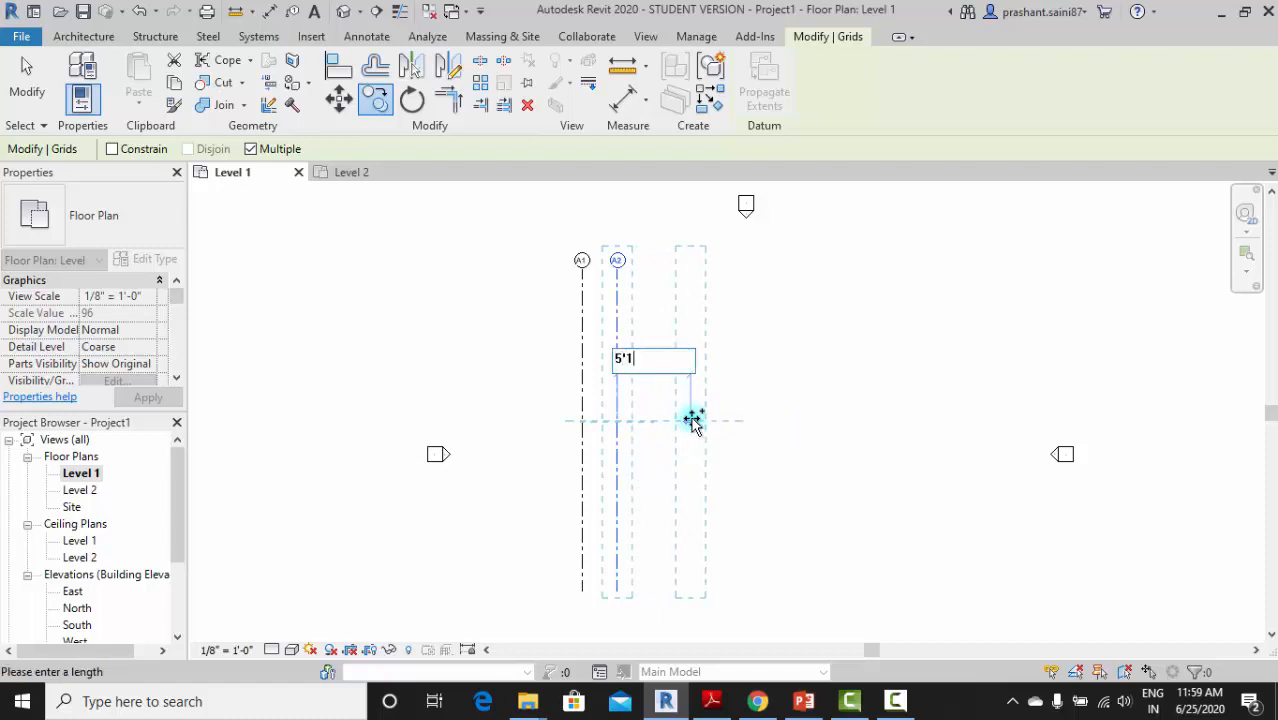
{"action": "type", "text": "1\""}
{"action": "key", "text": "Return"}
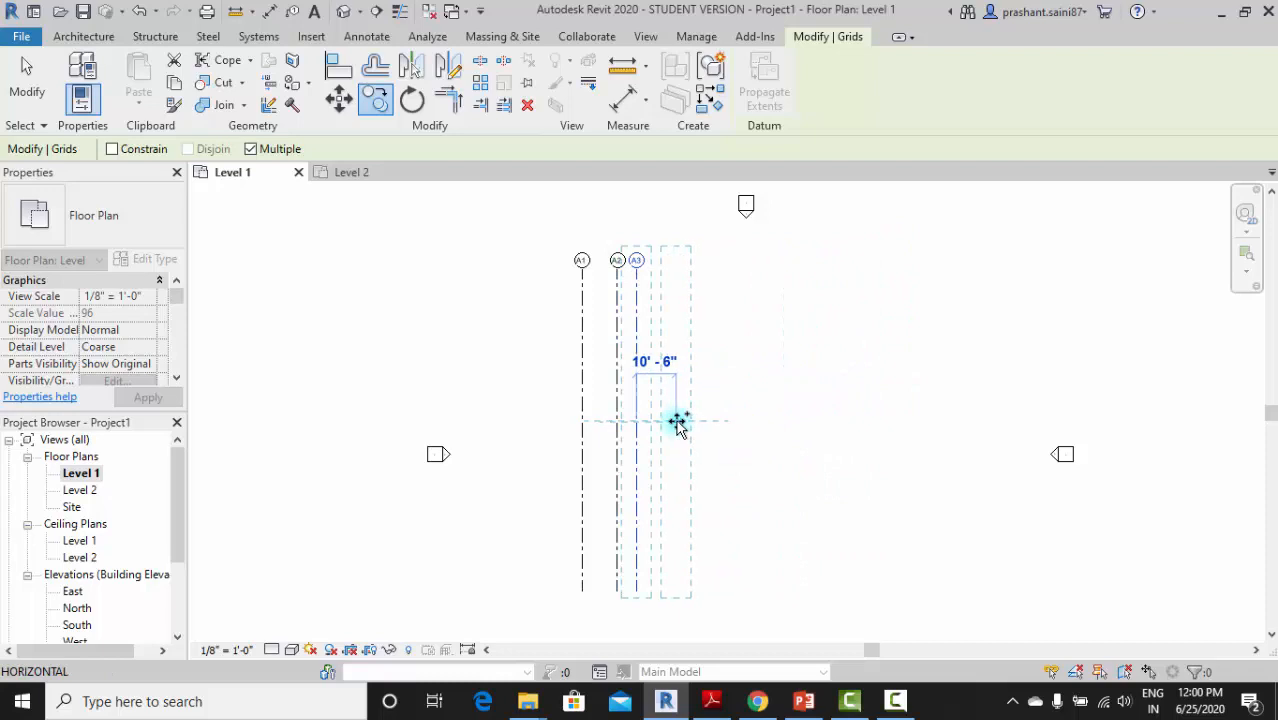
Check the A3 to A4 spacing in the PDF and place the next grid copy 5'9" to the right of A3
{"action": "left_click", "coordinate": [705, 705]}
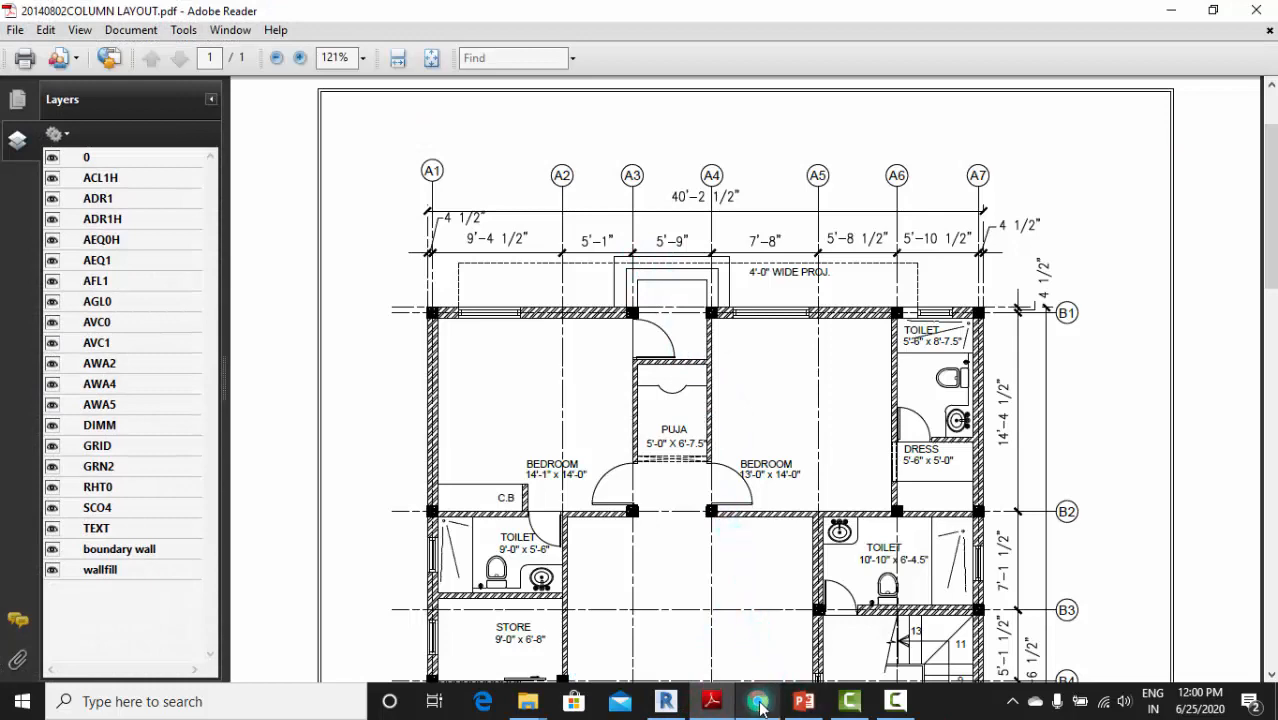
{"action": "left_click", "coordinate": [665, 701]}
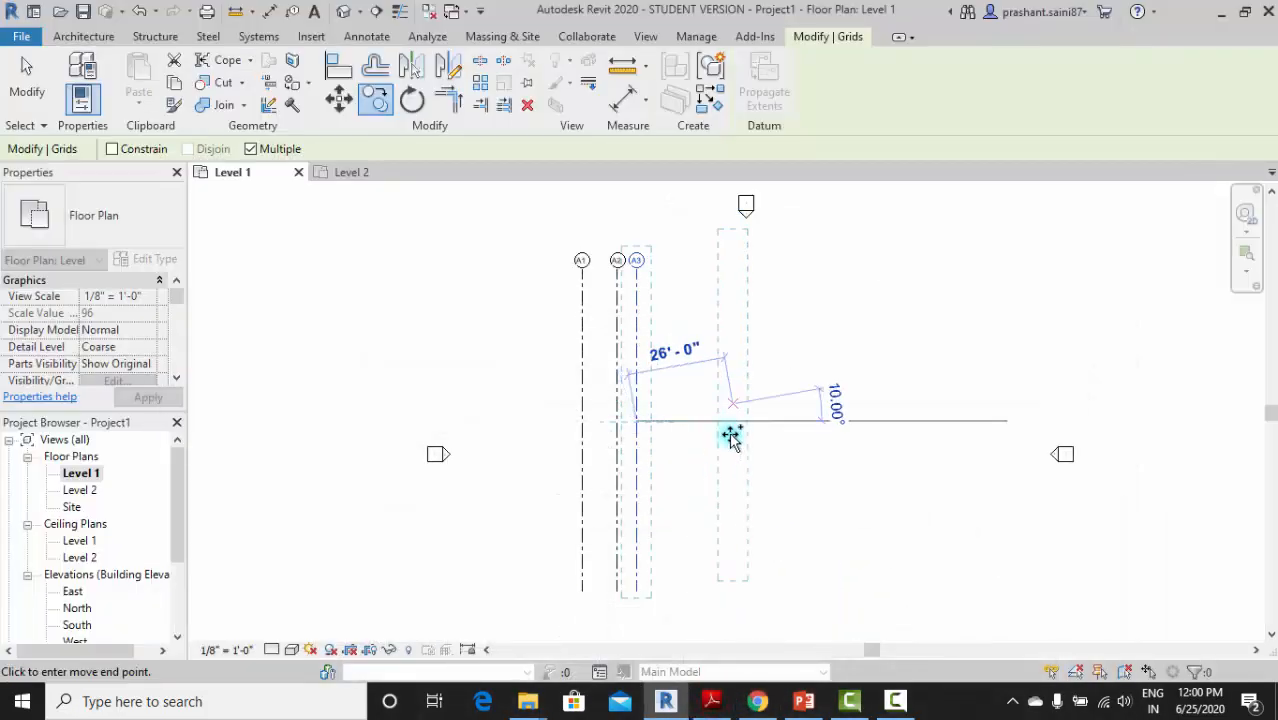
{"action": "type", "text": "5"}
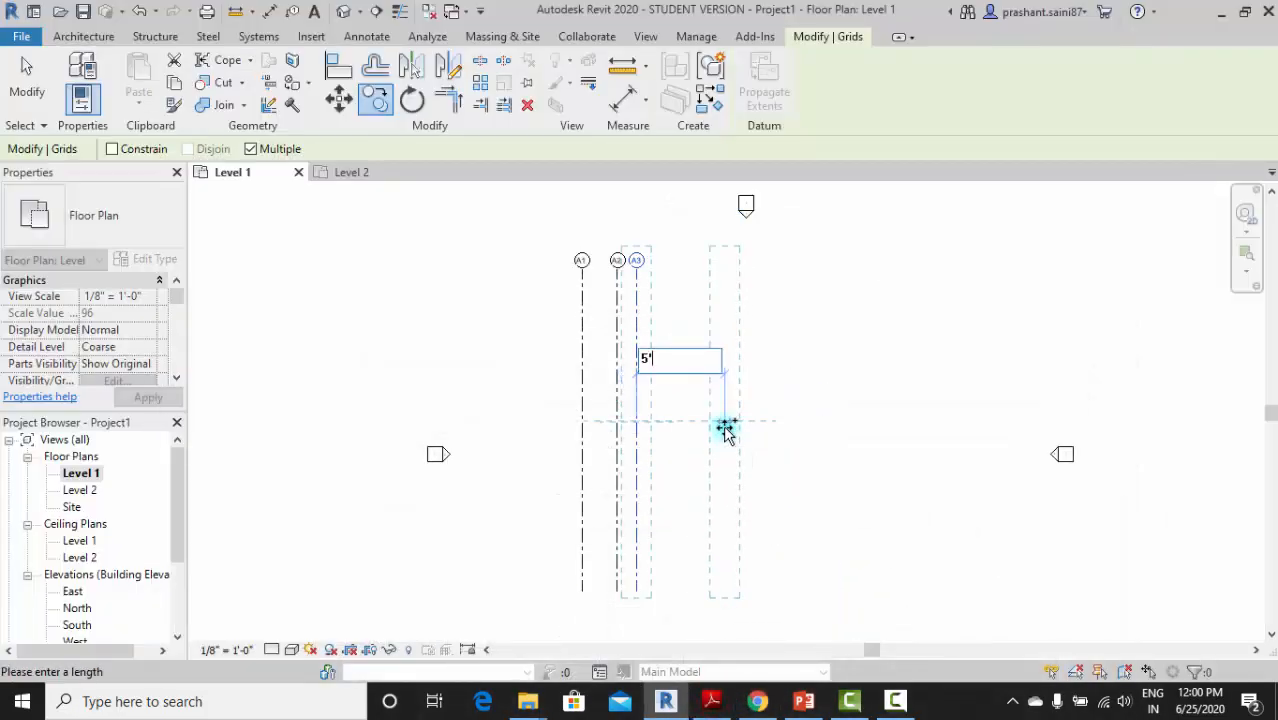
{"action": "type", "text": "'9"}
{"action": "key", "text": "Return"}
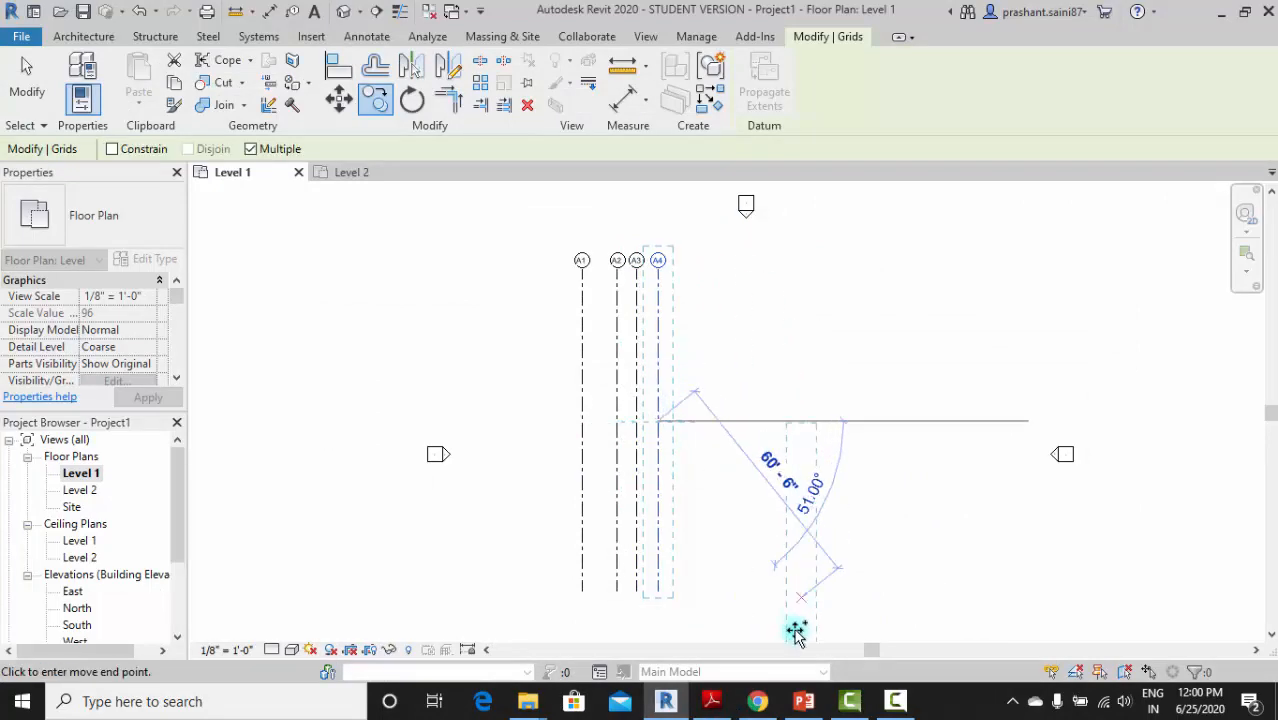
Look up the A4 to A5 spacing in the PDF and place the next grid copy 7'8" to the right of A4
{"action": "left_click", "coordinate": [758, 699]}
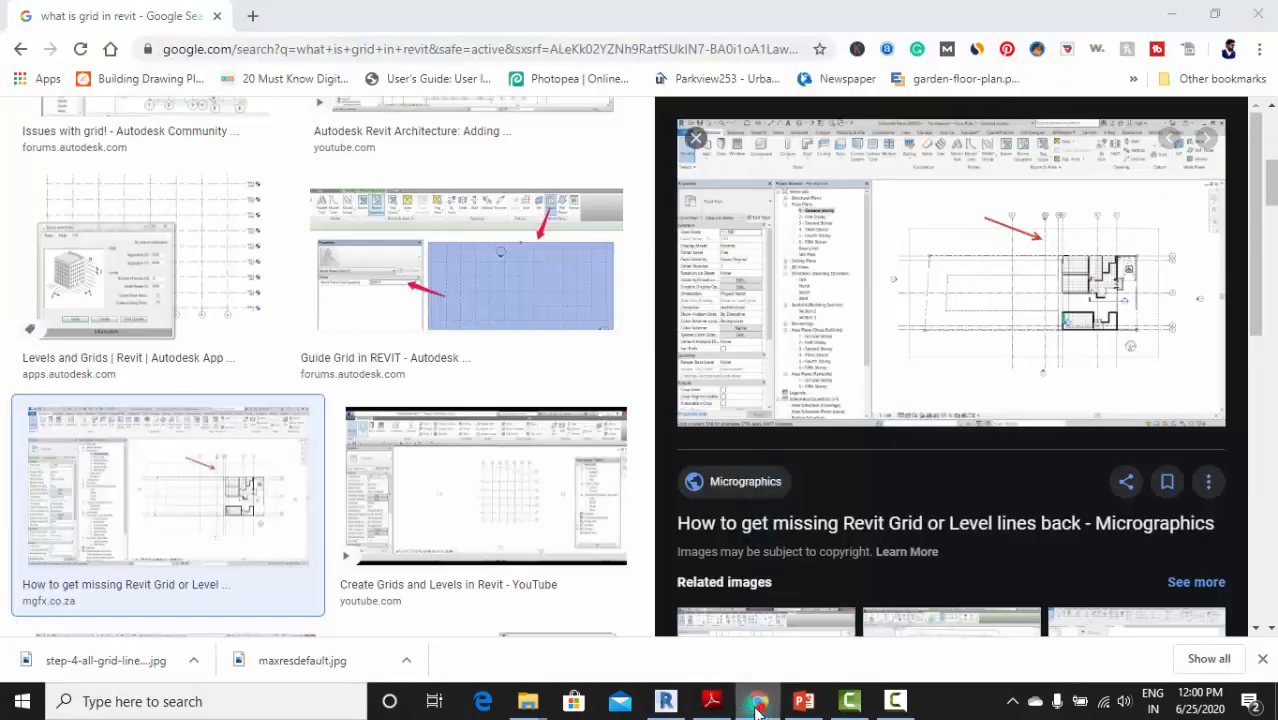
{"action": "left_click", "coordinate": [757, 699]}
{"action": "left_click", "coordinate": [711, 701]}
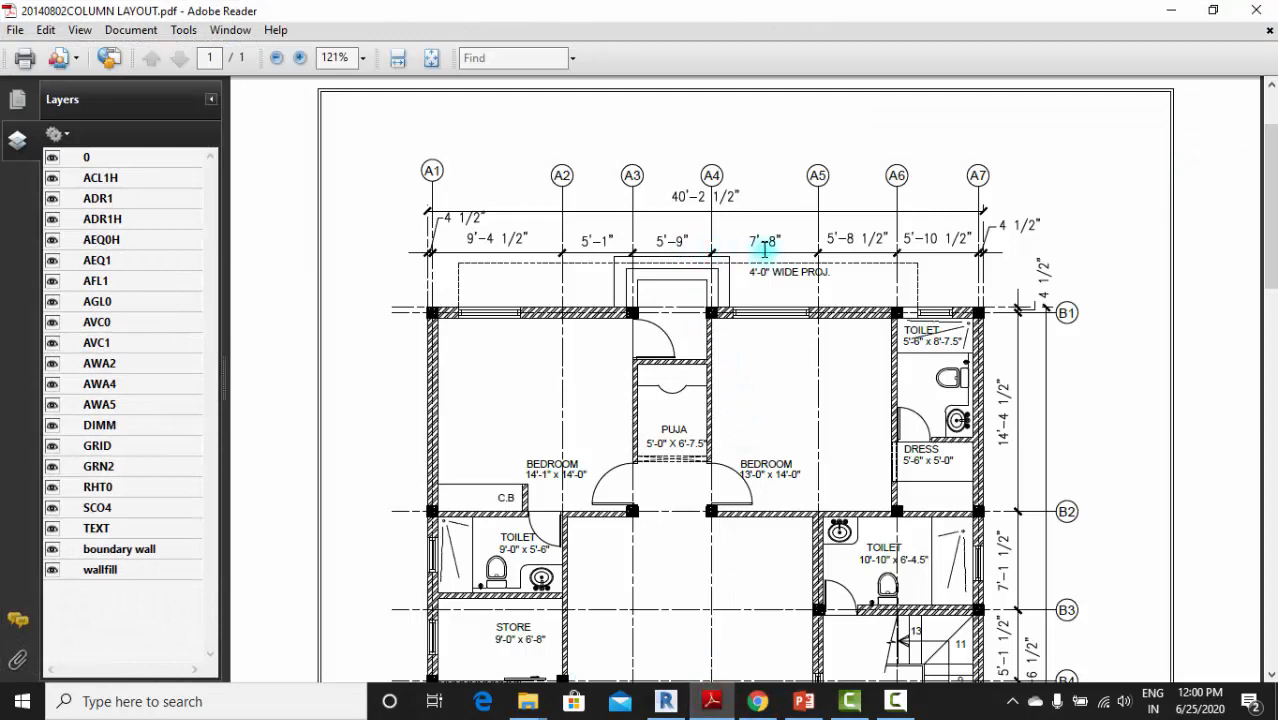
{"action": "left_click", "coordinate": [666, 703]}
{"action": "type", "text": "7'"}
{"action": "key", "text": "Return"}
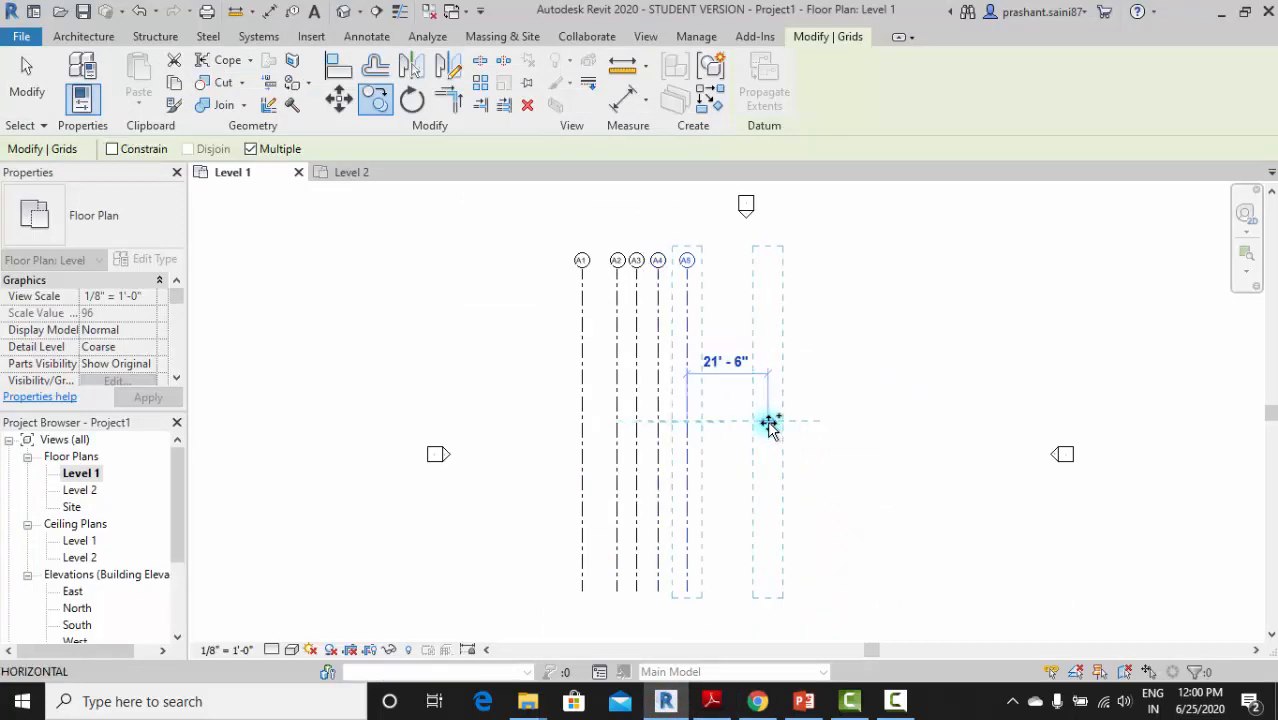
Read the remaining vertical grid spacings in the PDF and place a grid copy 5'8.5" to the right of A5
{"action": "left_click", "coordinate": [713, 701]}
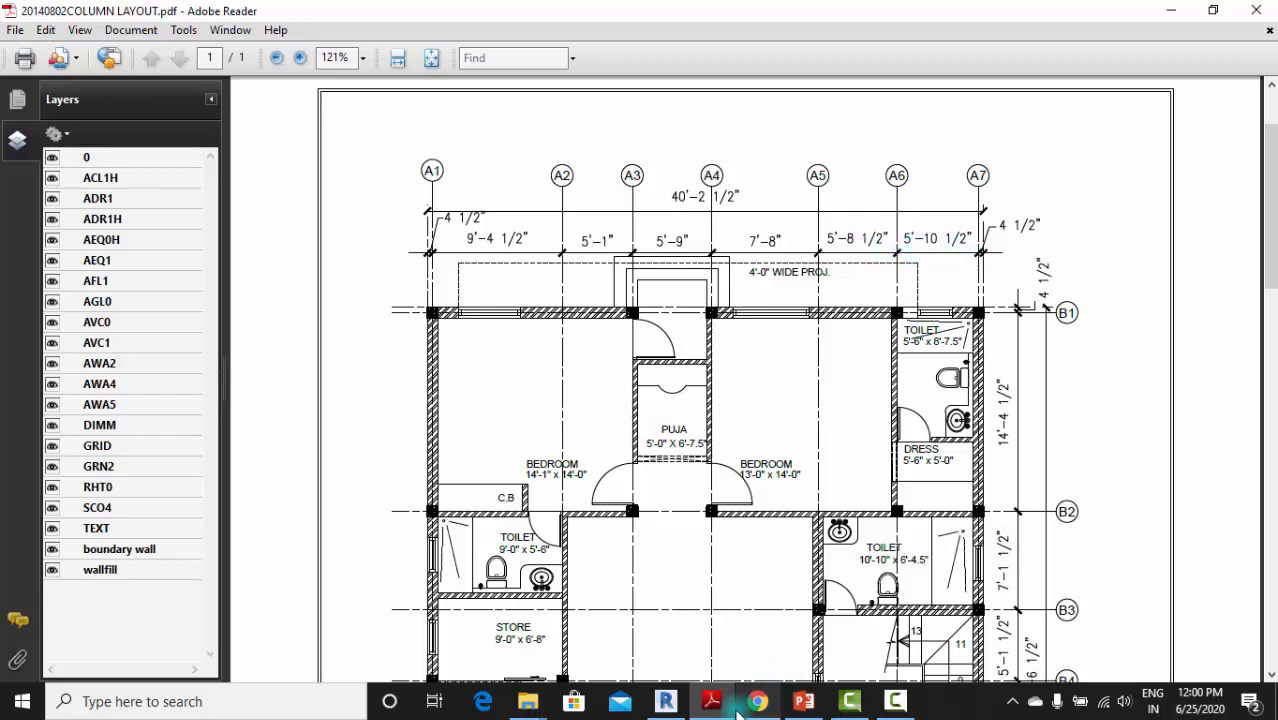
{"action": "mouse_move", "coordinate": [755, 703]}
{"action": "left_click", "coordinate": [665, 701]}
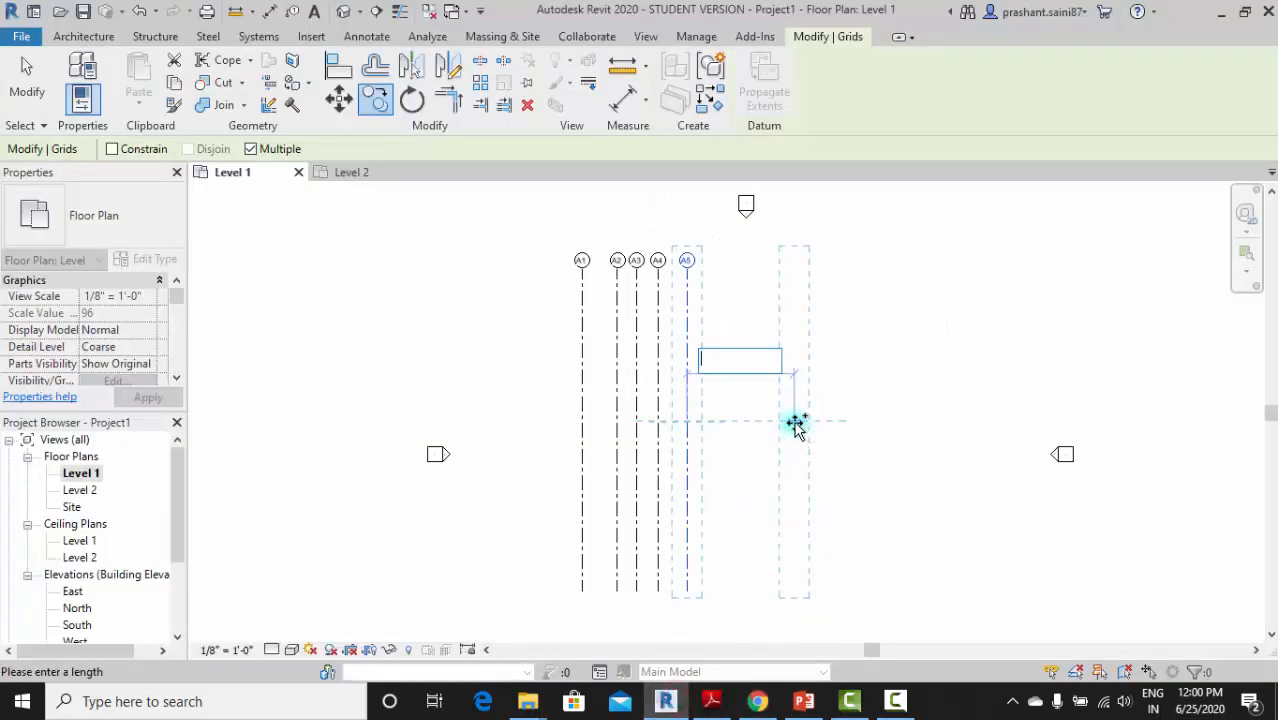
{"action": "type", "text": "5'8.5\""}
{"action": "key", "text": "Return"}
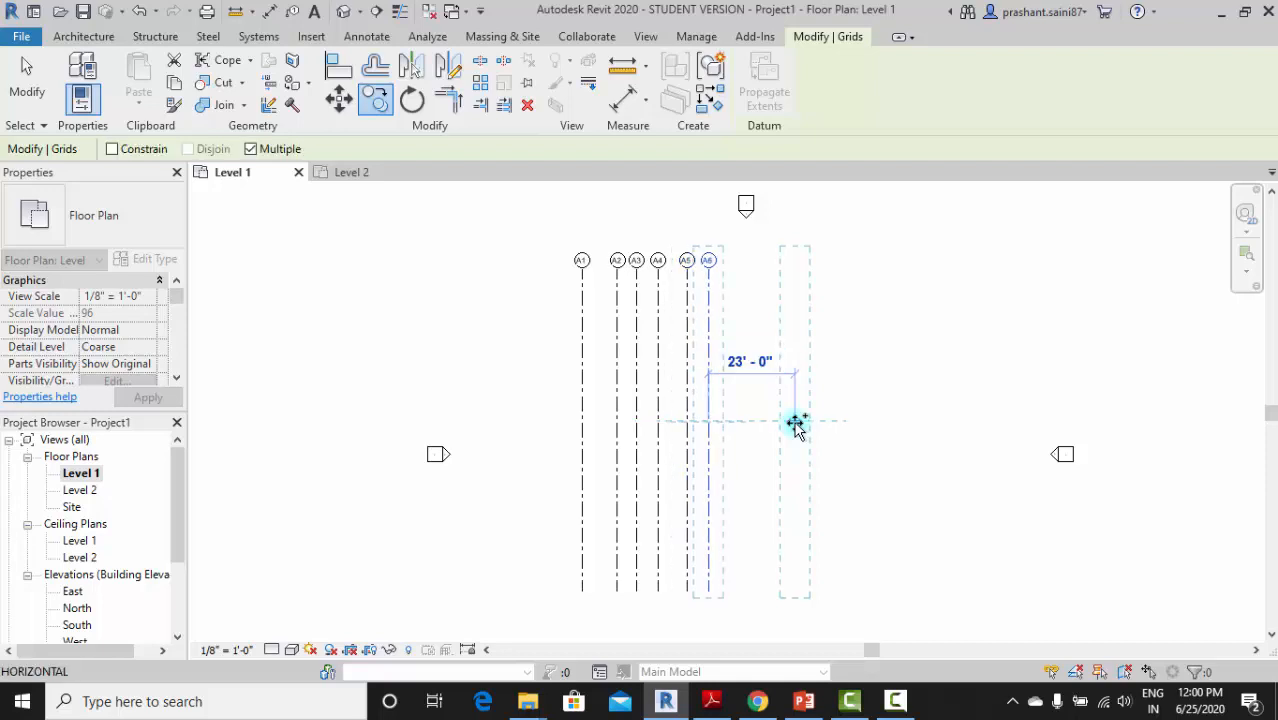
Place the last grid copy 5'10.5" to the right of A6, check it against the PDF and end the Copy command
{"action": "type", "text": "5'10.5"}
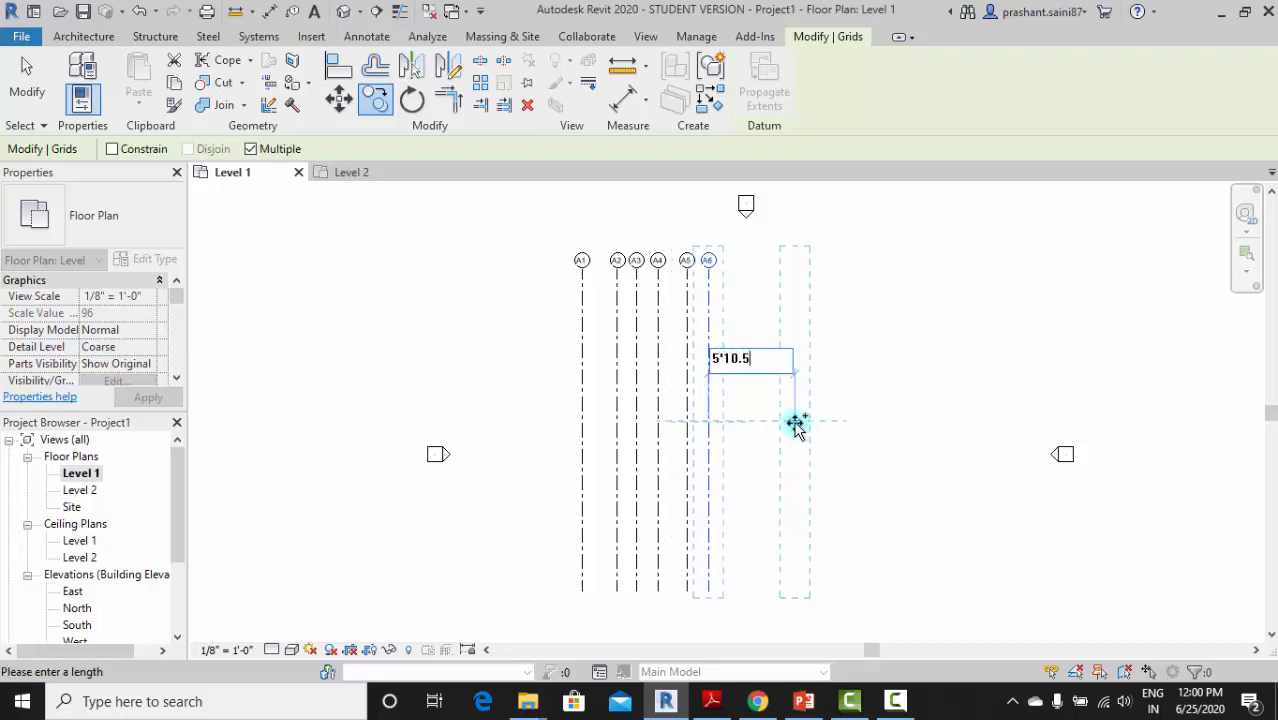
{"action": "key", "text": "Return"}
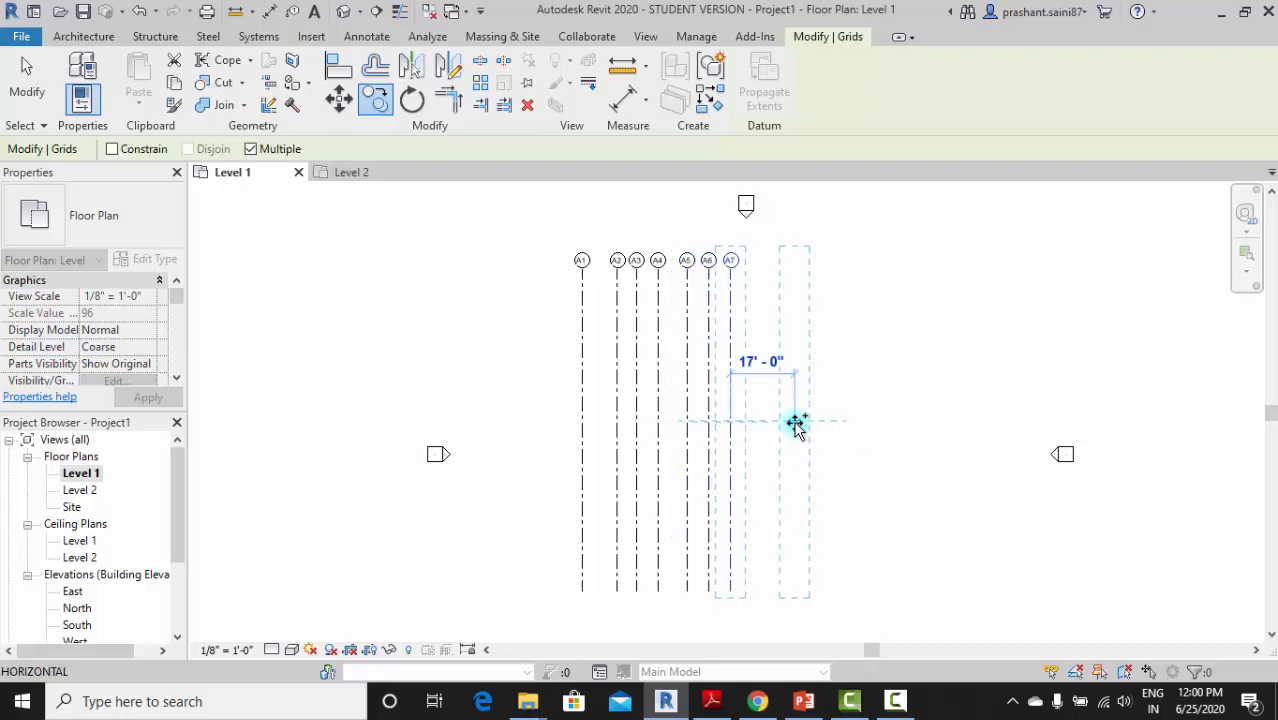
{"action": "left_click", "coordinate": [711, 701]}
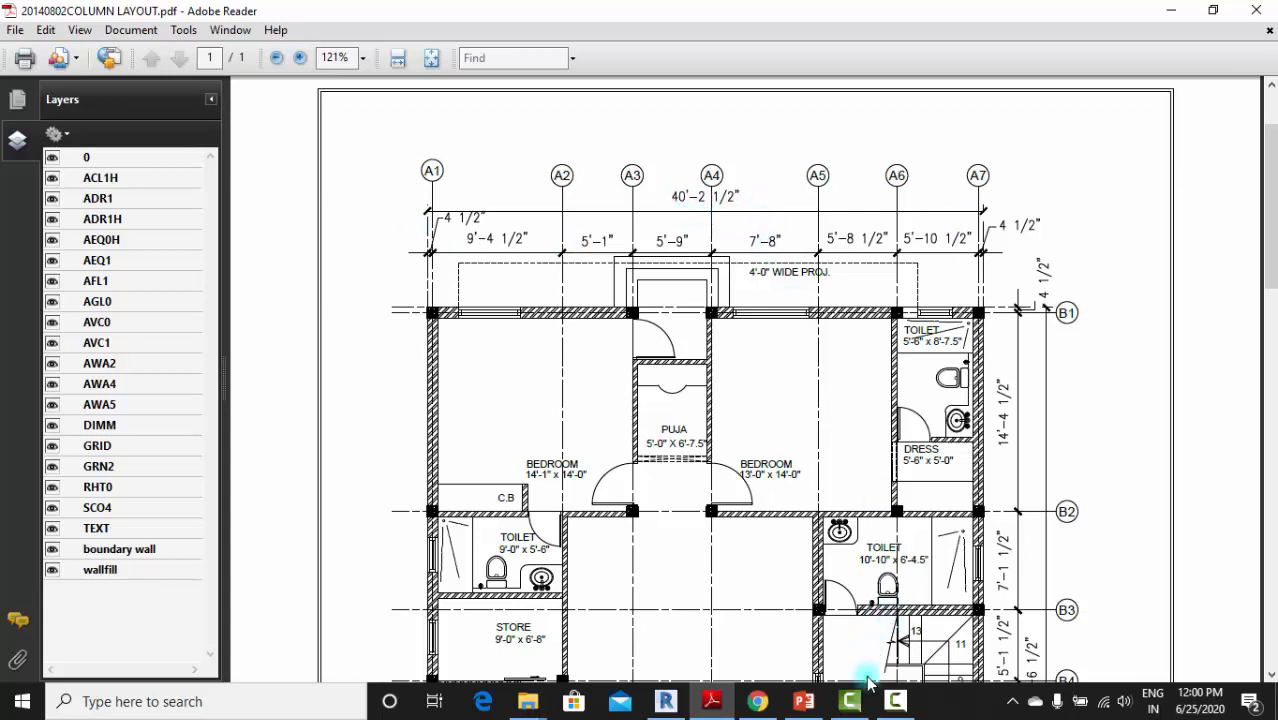
{"action": "left_click", "coordinate": [666, 706]}
{"action": "key", "text": "Escape"}
{"action": "key", "text": "Escape"}
Place an aligned overall dimension from grid A1 to grid A7 above the grid bubbles
{"action": "middle_click_drag", "start_coordinate": [850, 413], "coordinate": [1020, 550]}
{"action": "scroll", "coordinate": [861, 434], "scroll_direction": "up", "scroll_amount": 3}
{"action": "scroll", "coordinate": [862, 434], "scroll_direction": "up", "scroll_amount": 1}
{"action": "middle_click_drag", "start_coordinate": [945, 494], "coordinate": [880, 431]}
{"action": "scroll", "coordinate": [685, 283], "scroll_direction": "down", "scroll_amount": 3}
{"action": "middle_click_drag", "start_coordinate": [690, 309], "coordinate": [634, 309]}
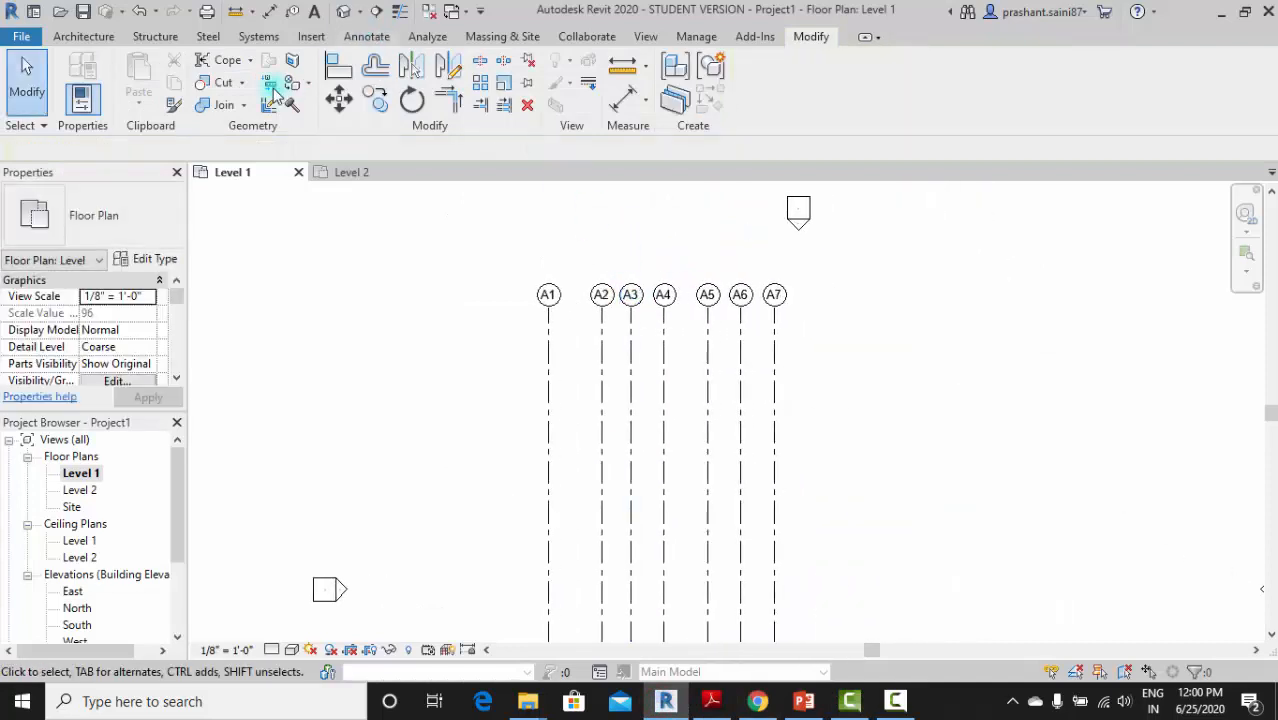
{"action": "left_click", "coordinate": [366, 36]}
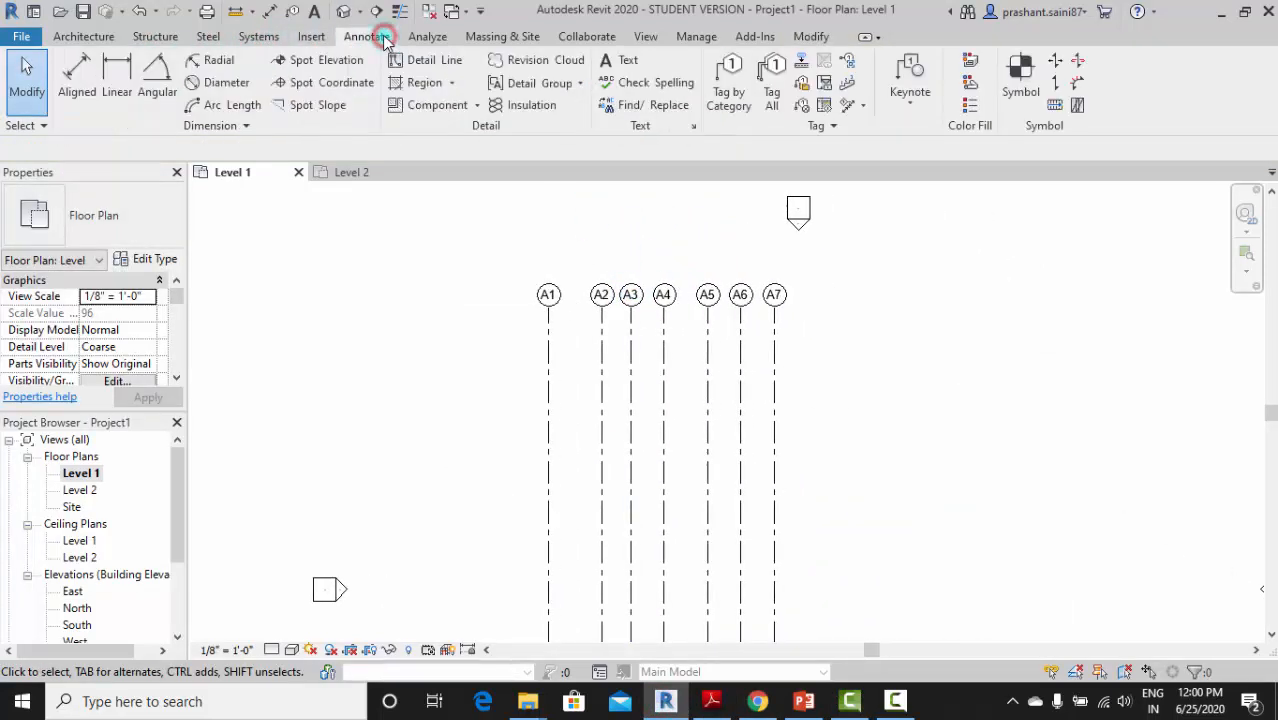
{"action": "left_click", "coordinate": [91, 90]}
{"action": "left_click", "coordinate": [552, 398]}
{"action": "left_click", "coordinate": [775, 393]}
{"action": "left_click", "coordinate": [733, 251]}
Compare the overall A1 to A7 dimension with the overall width in the column layout PDF and return to Revit
{"action": "scroll", "coordinate": [655, 254], "scroll_direction": "up", "scroll_amount": 2}
{"action": "scroll", "coordinate": [660, 256], "scroll_direction": "up", "scroll_amount": 4}
{"action": "scroll", "coordinate": [745, 283], "scroll_direction": "down", "scroll_amount": 1}
{"action": "scroll", "coordinate": [778, 283], "scroll_direction": "down", "scroll_amount": 3}
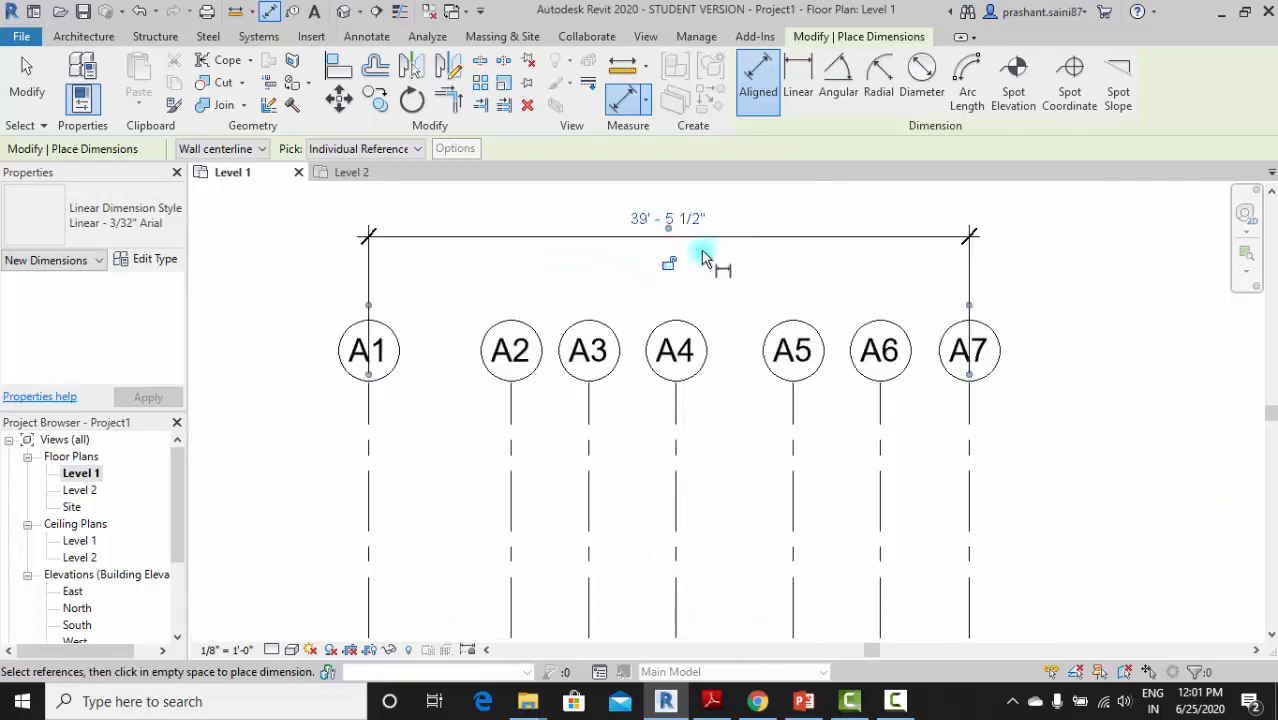
{"action": "scroll", "coordinate": [836, 313], "scroll_direction": "up", "scroll_amount": 3}
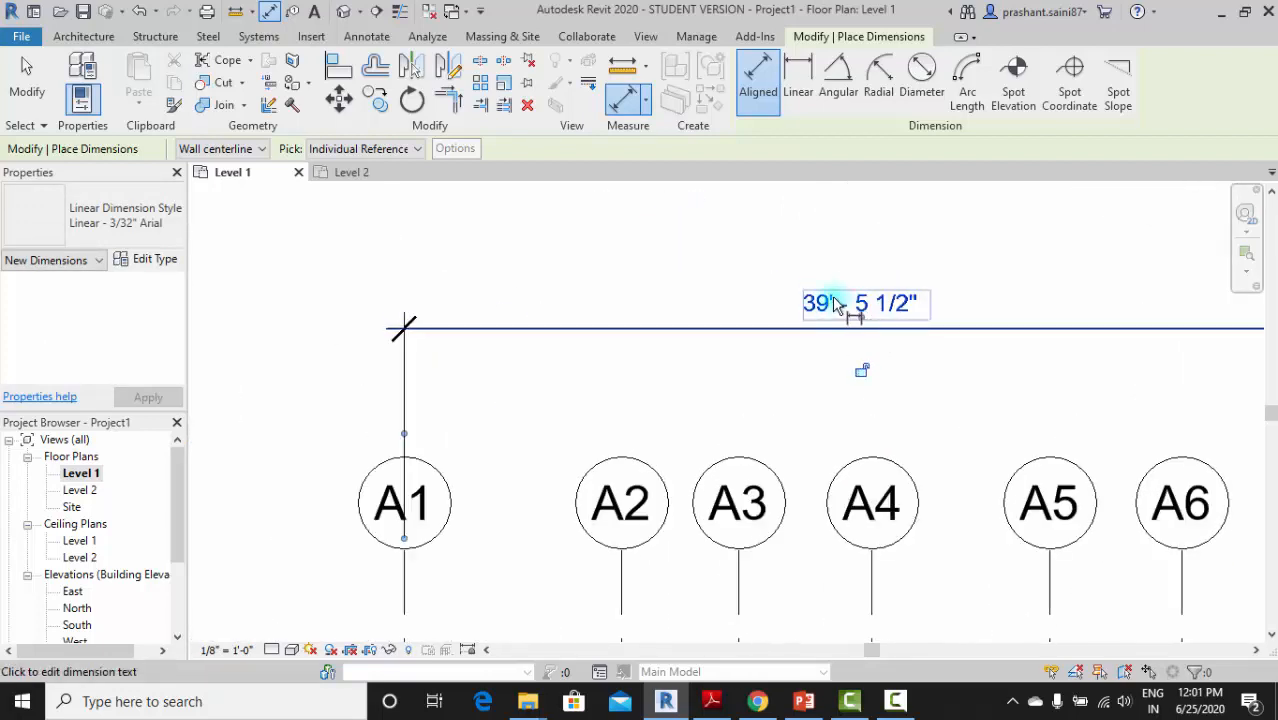
{"action": "scroll", "coordinate": [856, 351], "scroll_direction": "down", "scroll_amount": 3}
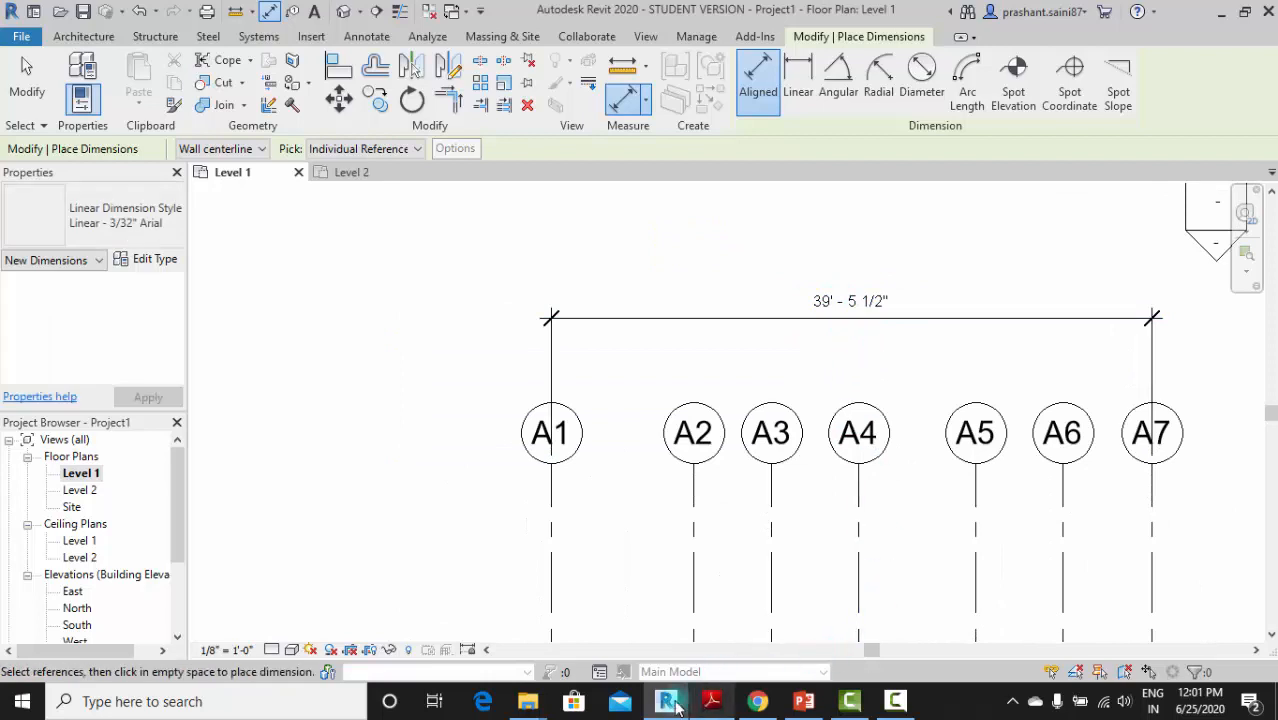
{"action": "mouse_move", "coordinate": [670, 705]}
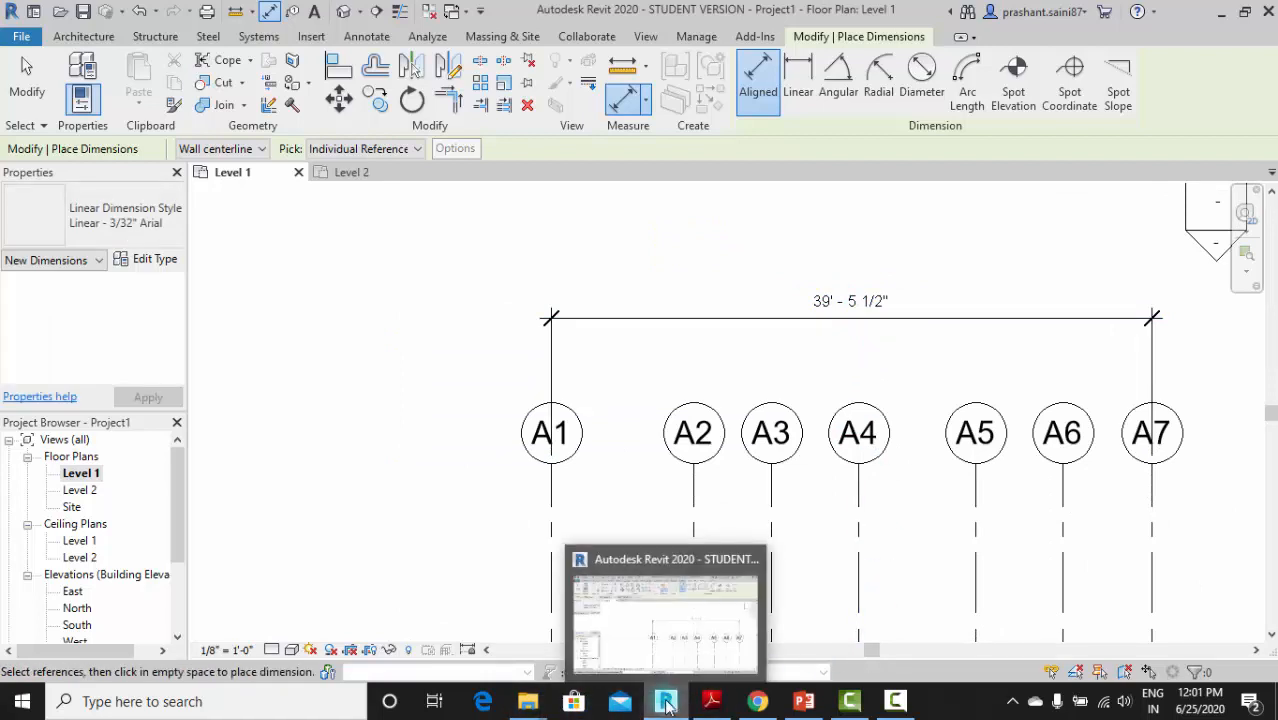
{"action": "left_click", "coordinate": [711, 703]}
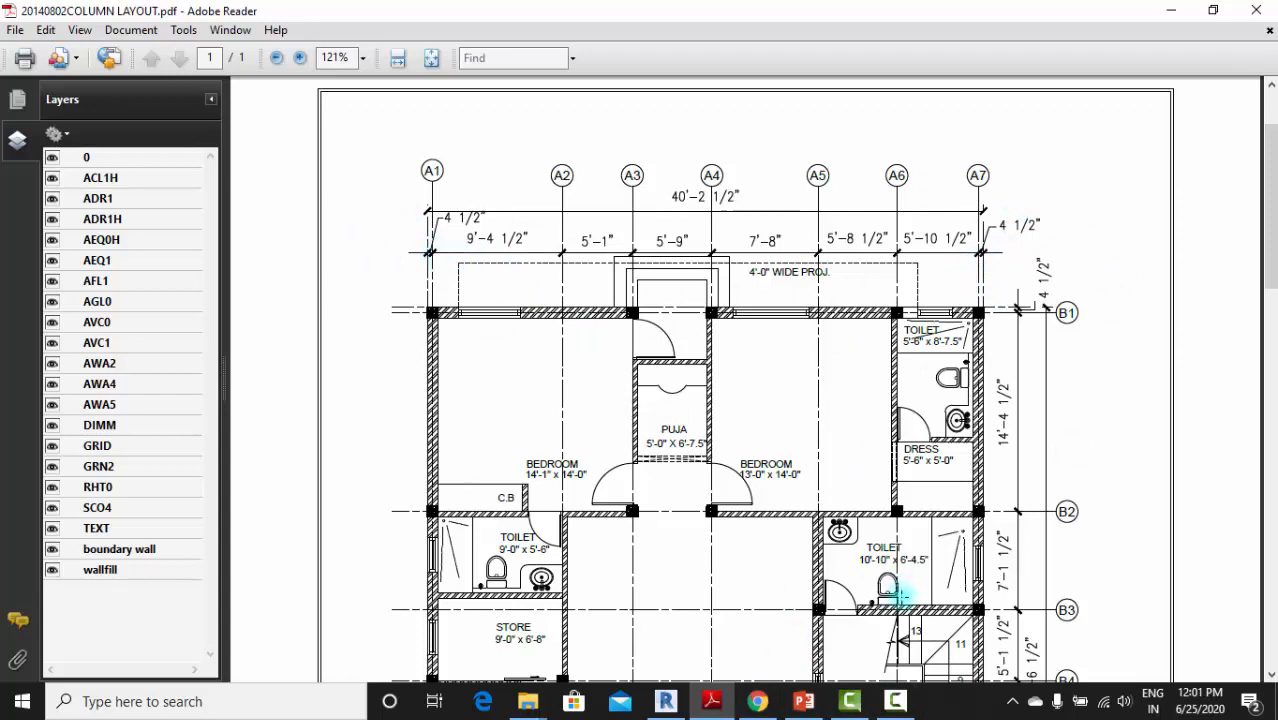
{"action": "left_click", "coordinate": [665, 701]}
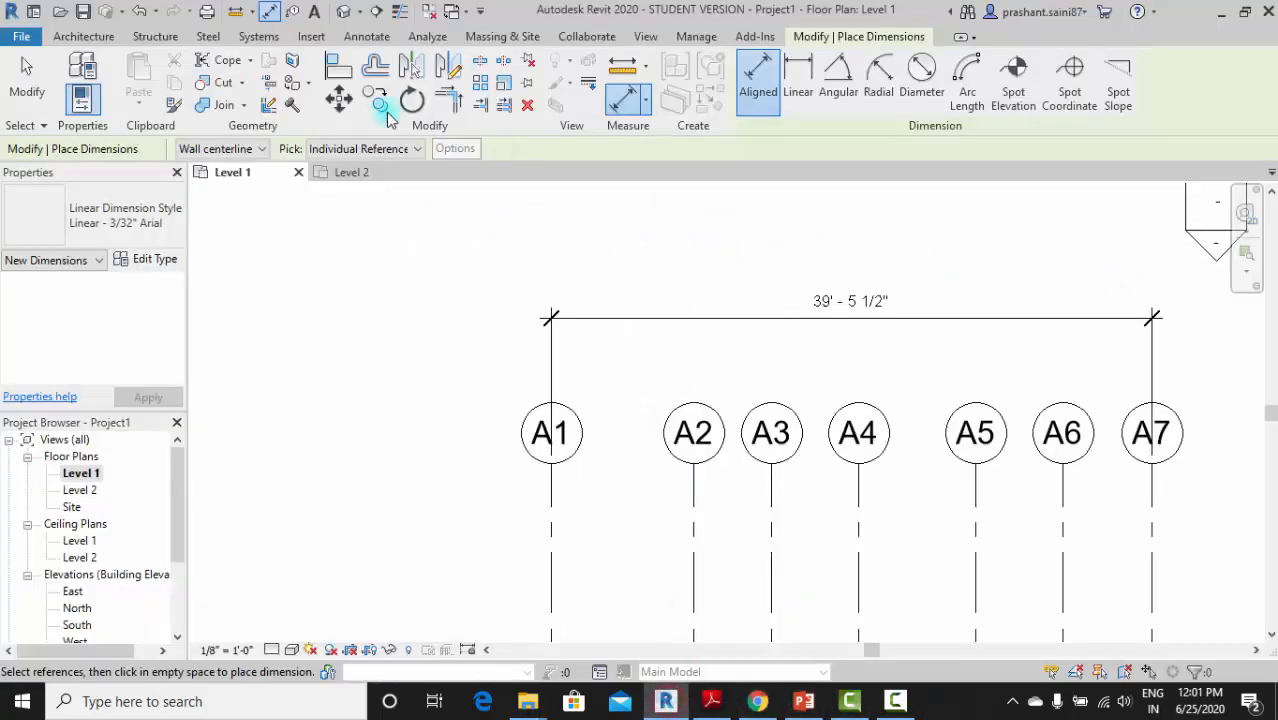
Copy grid A1 horizontally 4.5" to the left and end the Copy command
{"action": "middle_click_drag", "start_coordinate": [508, 276], "coordinate": [536, 205]}
{"action": "scroll", "coordinate": [530, 209], "scroll_direction": "down", "scroll_amount": 2}
{"action": "scroll", "coordinate": [572, 274], "scroll_direction": "down", "scroll_amount": 1}
{"action": "middle_click_drag", "start_coordinate": [572, 274], "coordinate": [617, 267]}
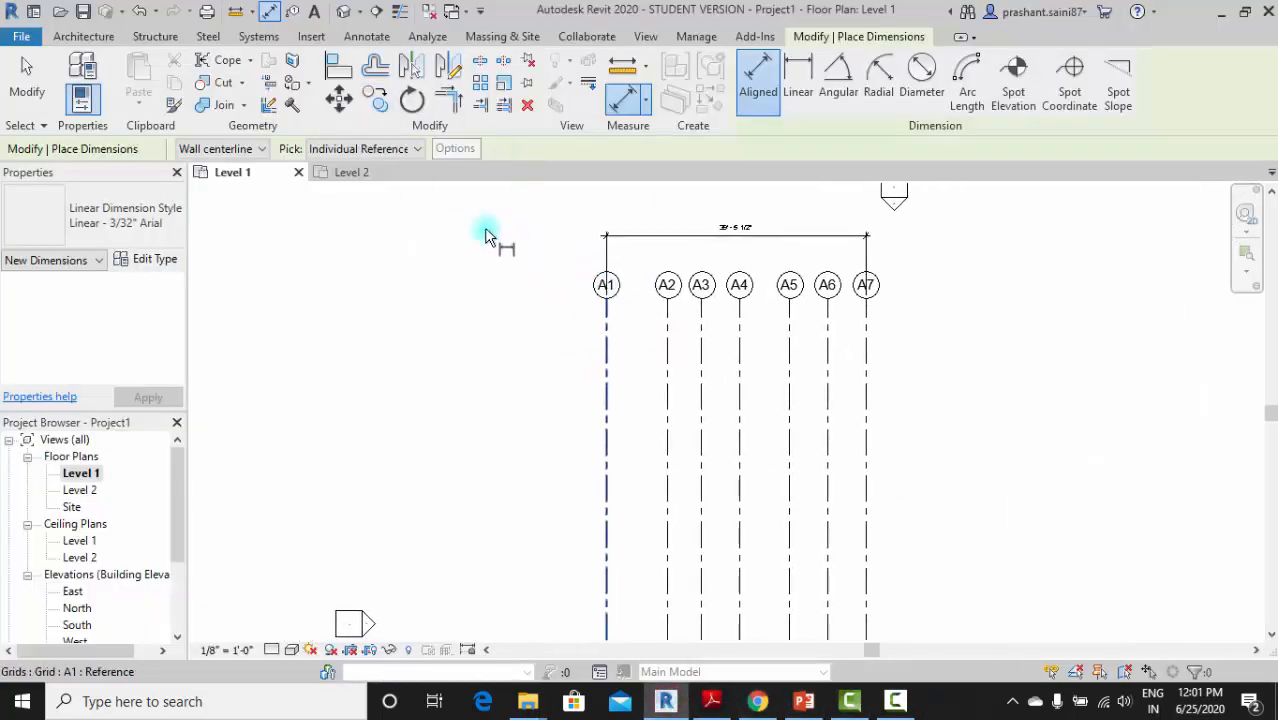
{"action": "left_click", "coordinate": [372, 104]}
{"action": "left_click", "coordinate": [604, 390]}
{"action": "right_click", "coordinate": [578, 390]}
{"action": "left_click", "coordinate": [622, 400]}
{"action": "left_click", "coordinate": [609, 398]}
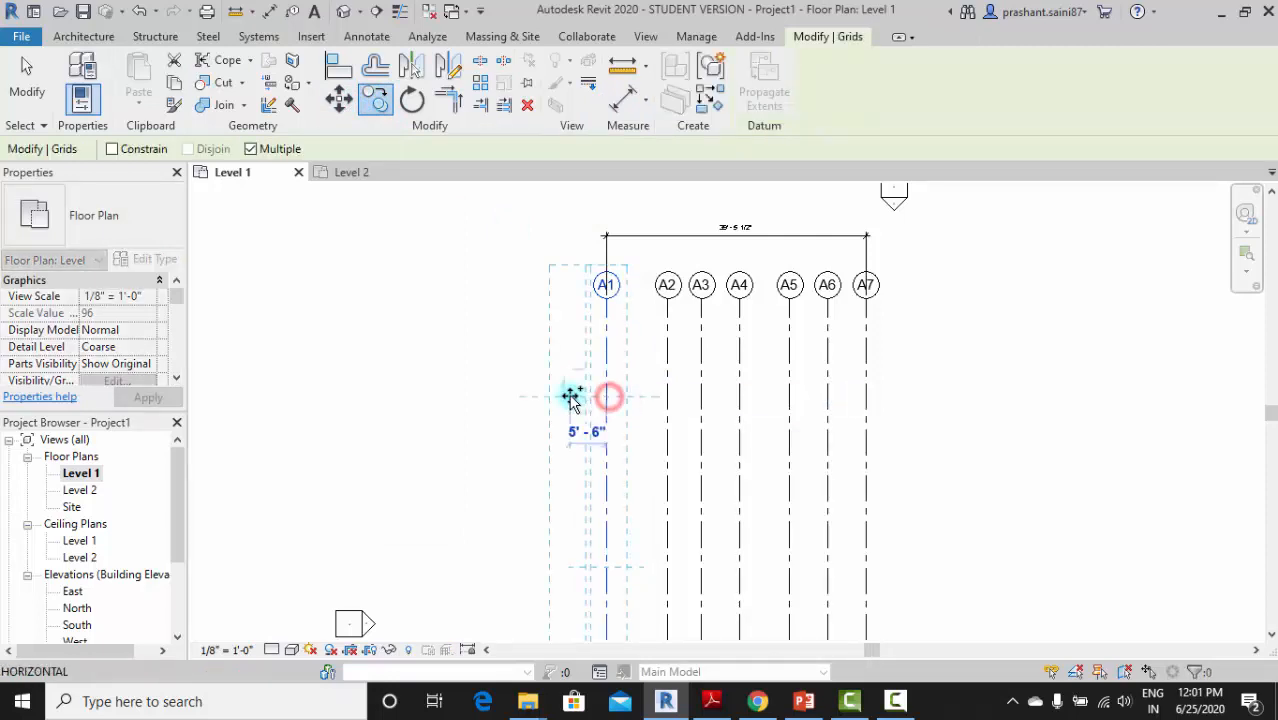
{"action": "type", "text": "4.5'"}
{"action": "key", "text": "Return"}
{"action": "key", "text": "Escape"}
{"action": "key", "text": "Escape"}
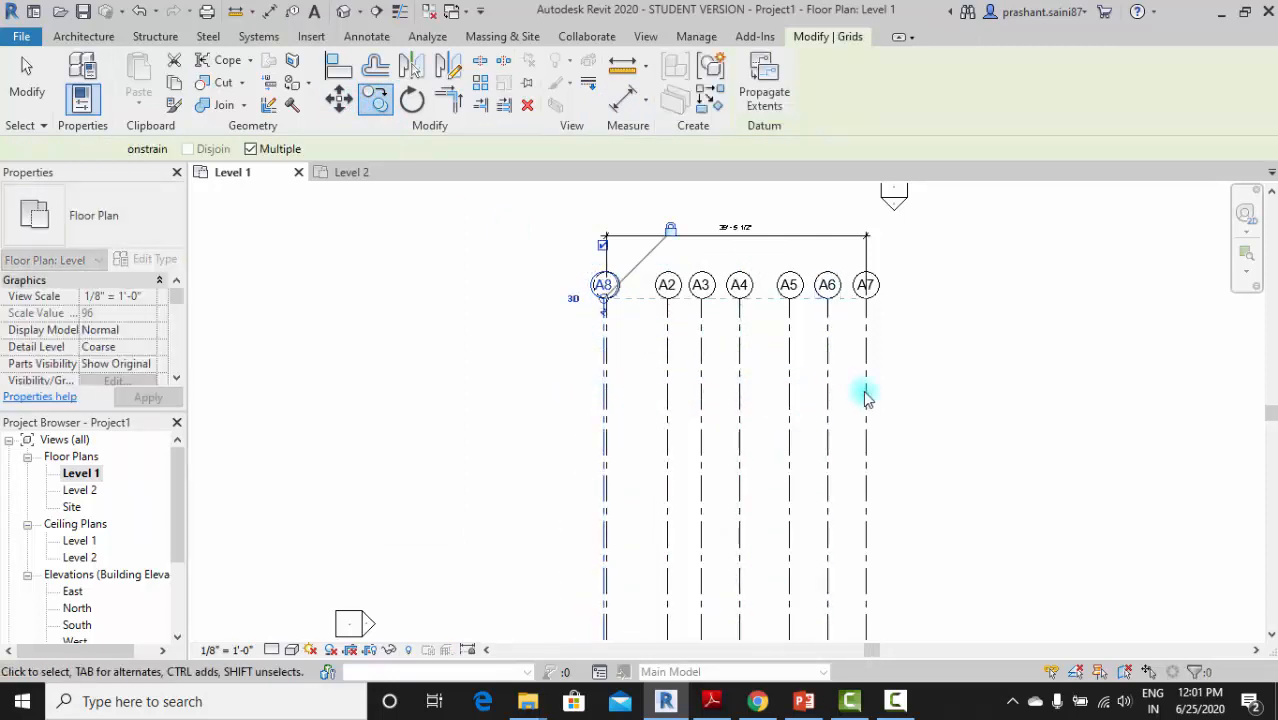
Copy grid A7 horizontally 4.5" to the right and end the Copy command
{"action": "left_click", "coordinate": [866, 394]}
{"action": "left_click", "coordinate": [375, 100]}
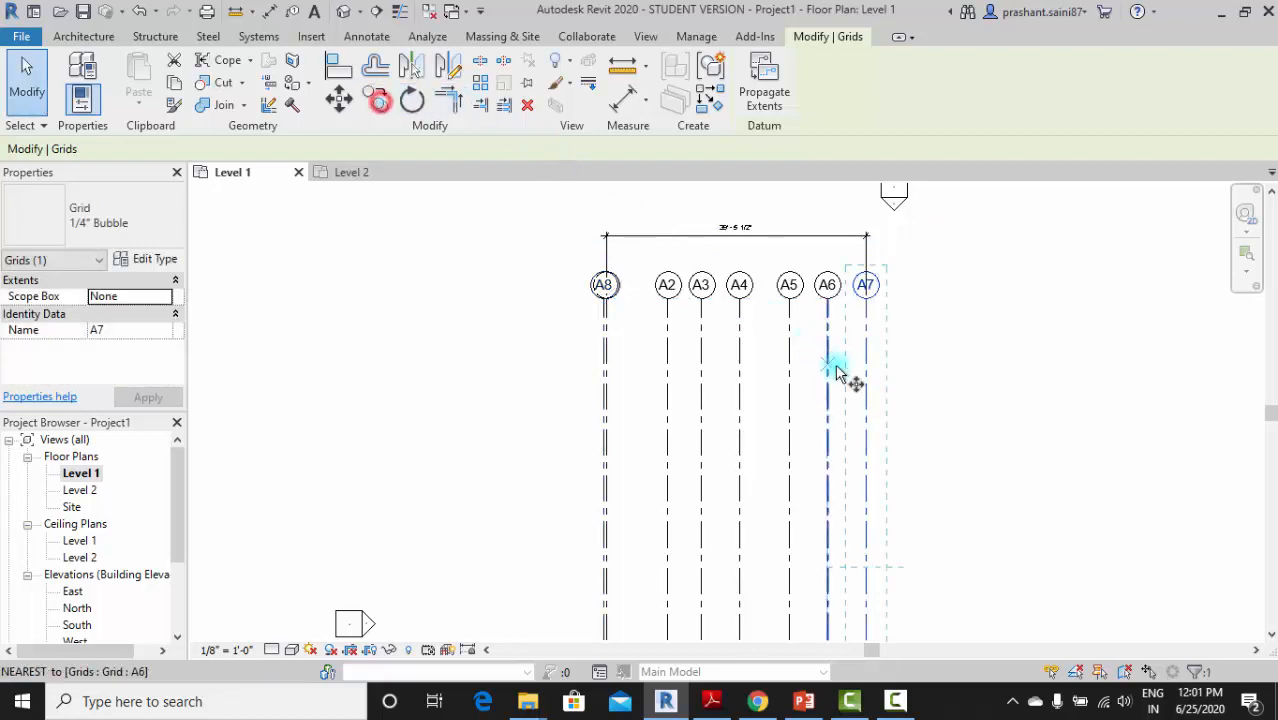
{"action": "left_click", "coordinate": [864, 379]}
{"action": "type", "text": "4"}
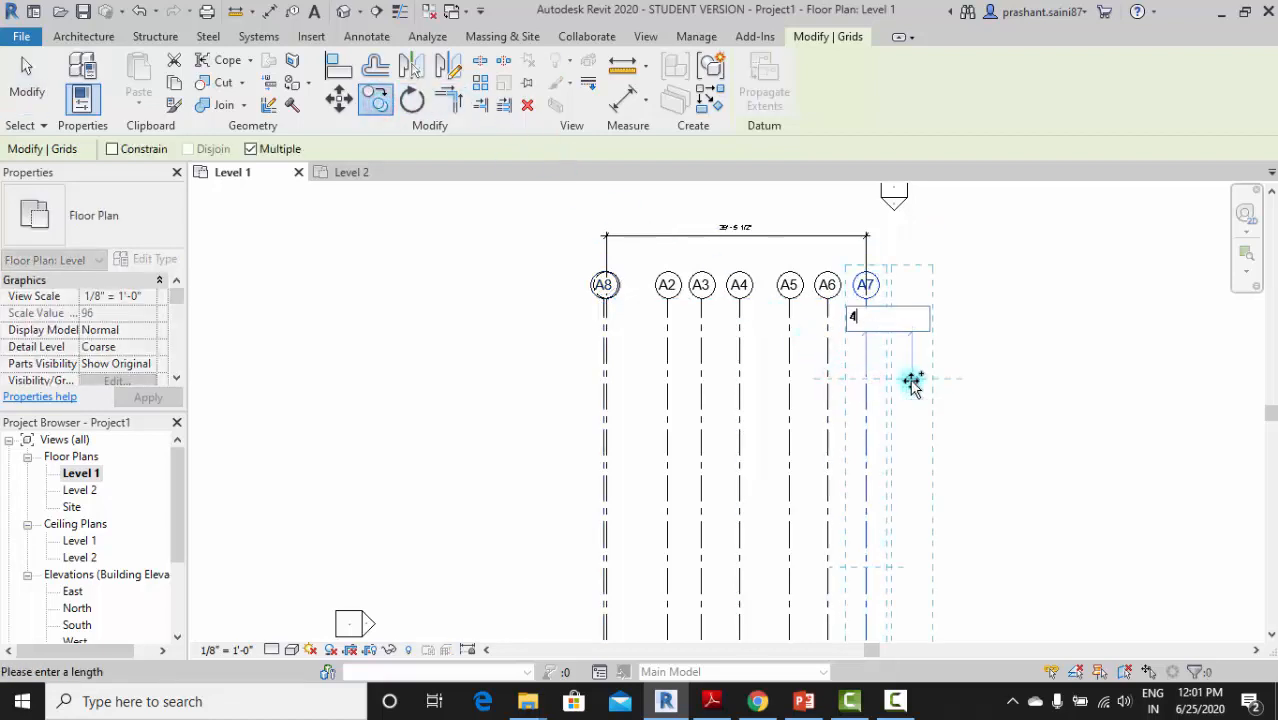
{"action": "type", "text": ".5"}
{"action": "key", "text": "Return"}
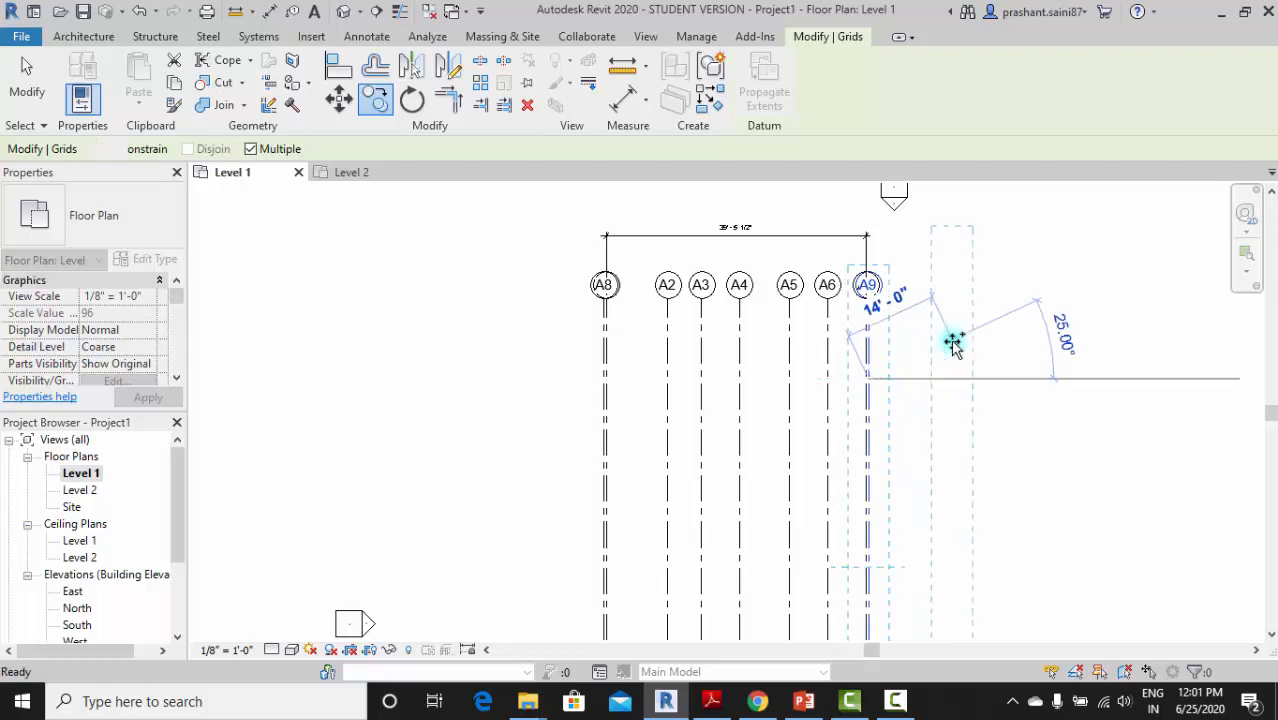
{"action": "key", "text": "Escape"}
{"action": "key", "text": "Escape"}
Hide the upper bubble of grid A9, just right of A7
{"action": "scroll", "coordinate": [864, 287], "scroll_direction": "up", "scroll_amount": 5}
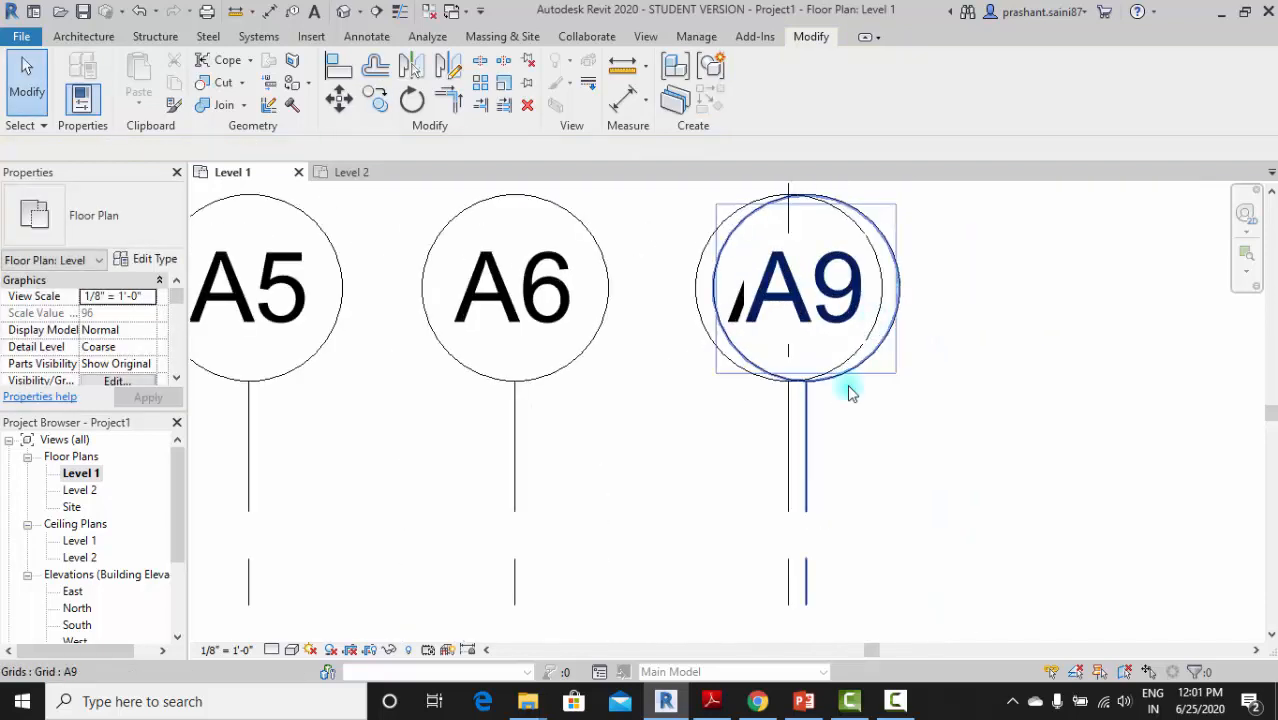
{"action": "left_click", "coordinate": [806, 443]}
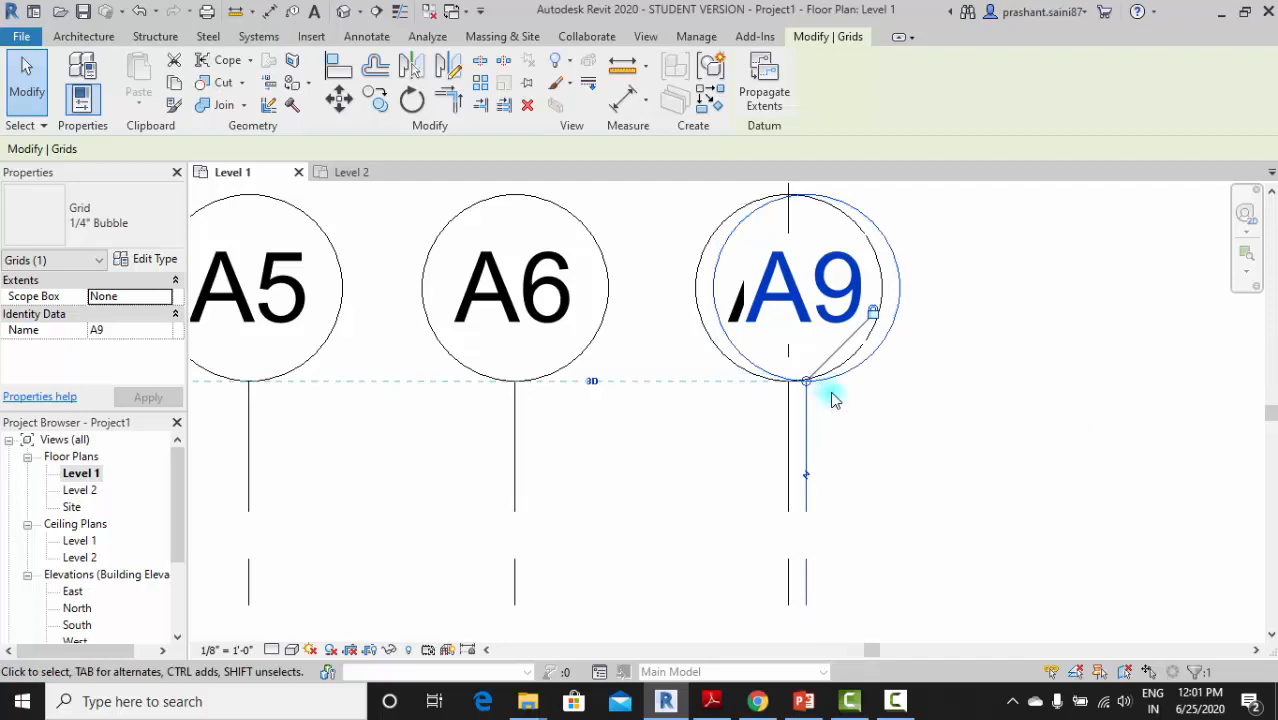
{"action": "scroll", "coordinate": [836, 393], "scroll_direction": "down", "scroll_amount": 4}
{"action": "left_click", "coordinate": [822, 264]}
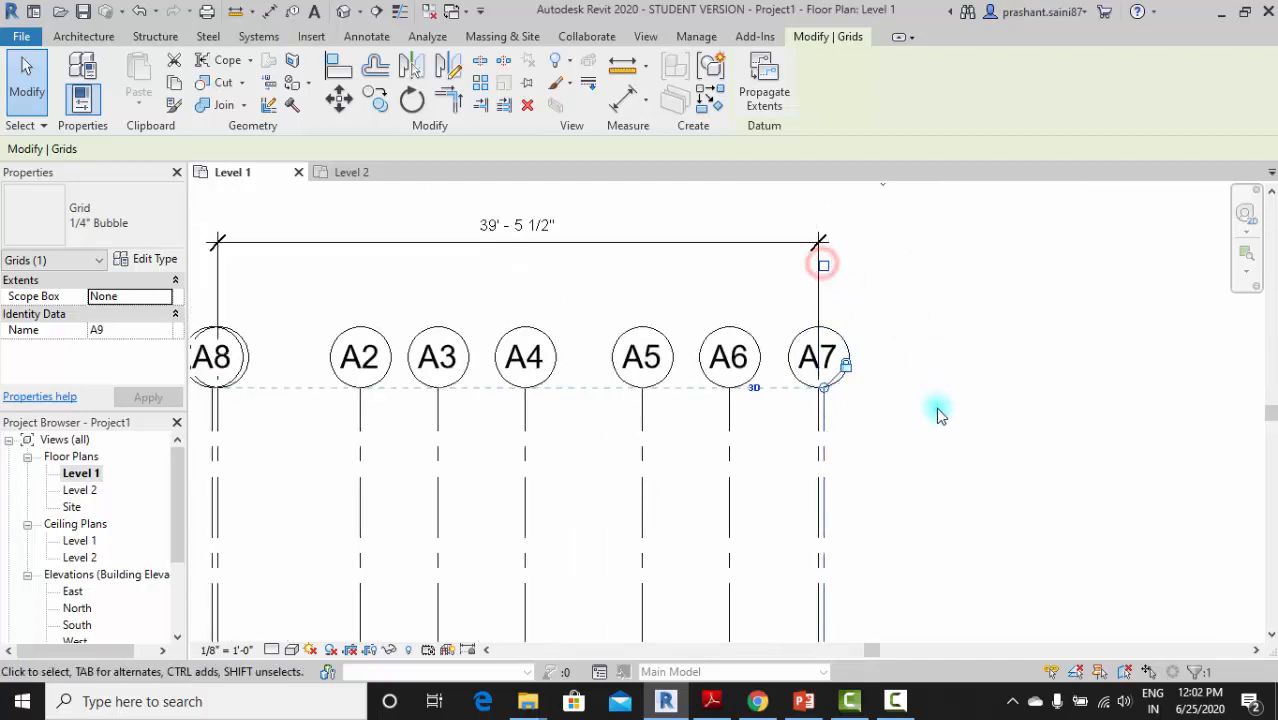
Hide the upper bubble of grid A8, the offset line just left of A1, and clear the selection
{"action": "left_click", "coordinate": [928, 420]}
{"action": "scroll", "coordinate": [845, 428], "scroll_direction": "down", "scroll_amount": 2}
{"action": "middle_click_drag", "start_coordinate": [572, 450], "coordinate": [698, 379]}
{"action": "scroll", "coordinate": [609, 343], "scroll_direction": "up", "scroll_amount": 2}
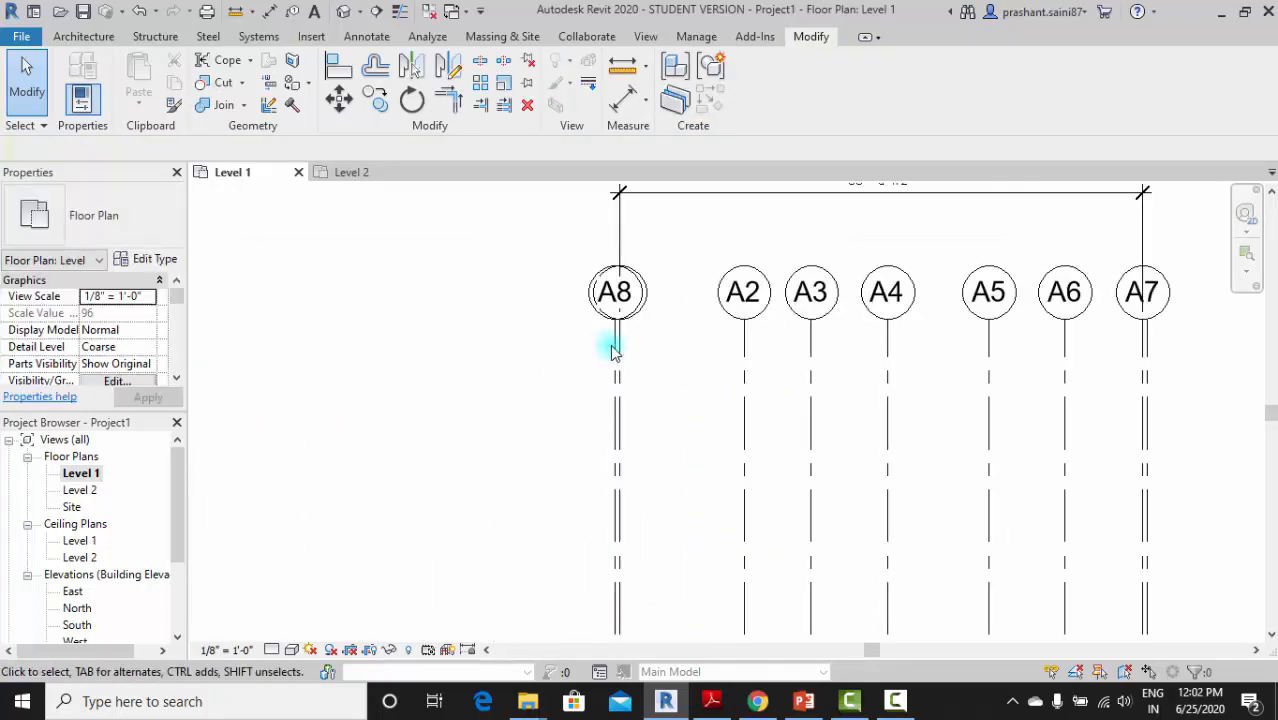
{"action": "left_click", "coordinate": [613, 345]}
{"action": "scroll", "coordinate": [625, 300], "scroll_direction": "up", "scroll_amount": 3}
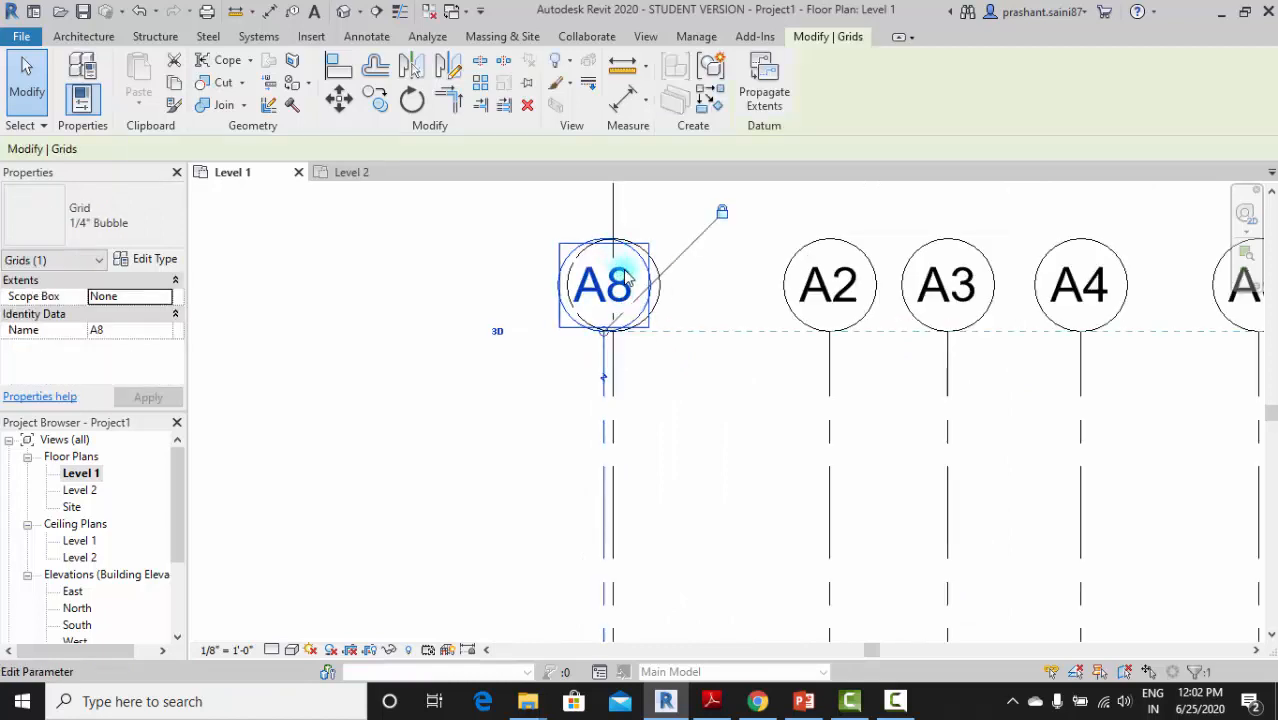
{"action": "scroll", "coordinate": [624, 272], "scroll_direction": "down", "scroll_amount": 1}
{"action": "middle_click_drag", "start_coordinate": [624, 272], "coordinate": [656, 398]}
{"action": "left_click", "coordinate": [641, 304]}
{"action": "scroll", "coordinate": [542, 335], "scroll_direction": "down", "scroll_amount": 2}
{"action": "left_click", "coordinate": [475, 358]}
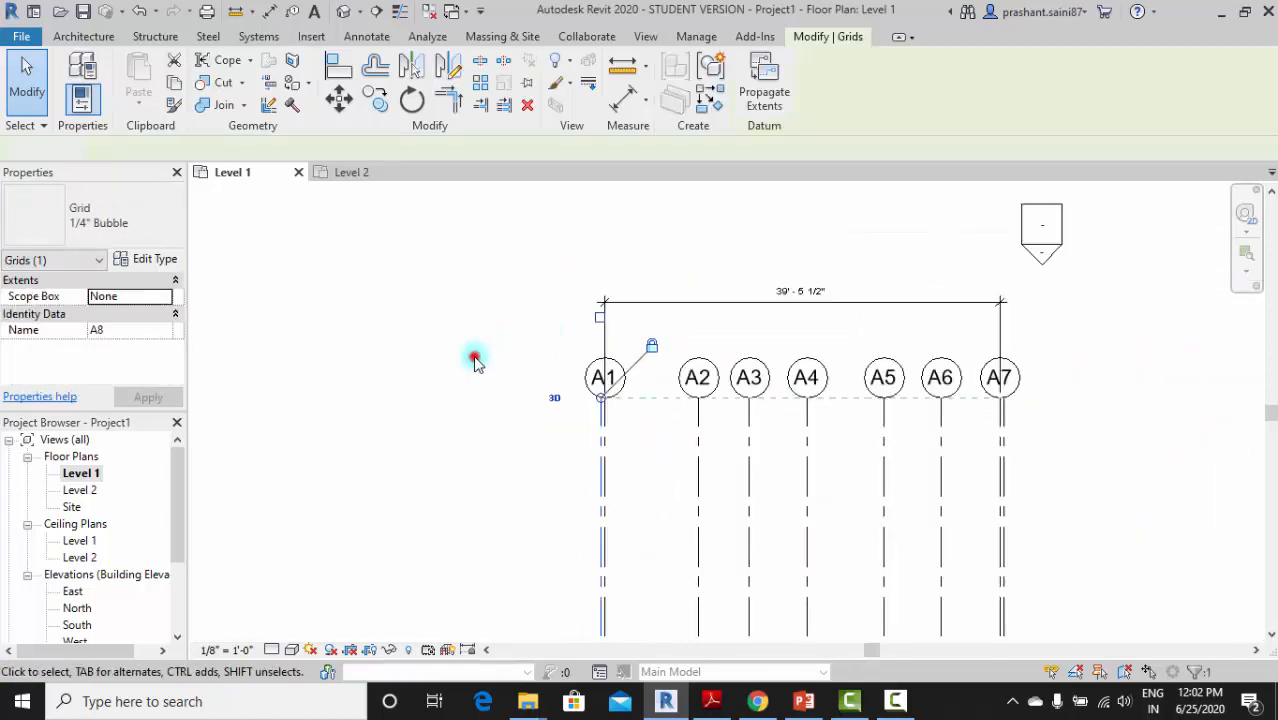
{"action": "middle_click_drag", "start_coordinate": [476, 417], "coordinate": [565, 349]}
{"action": "scroll", "coordinate": [730, 235], "scroll_direction": "up", "scroll_amount": 2}
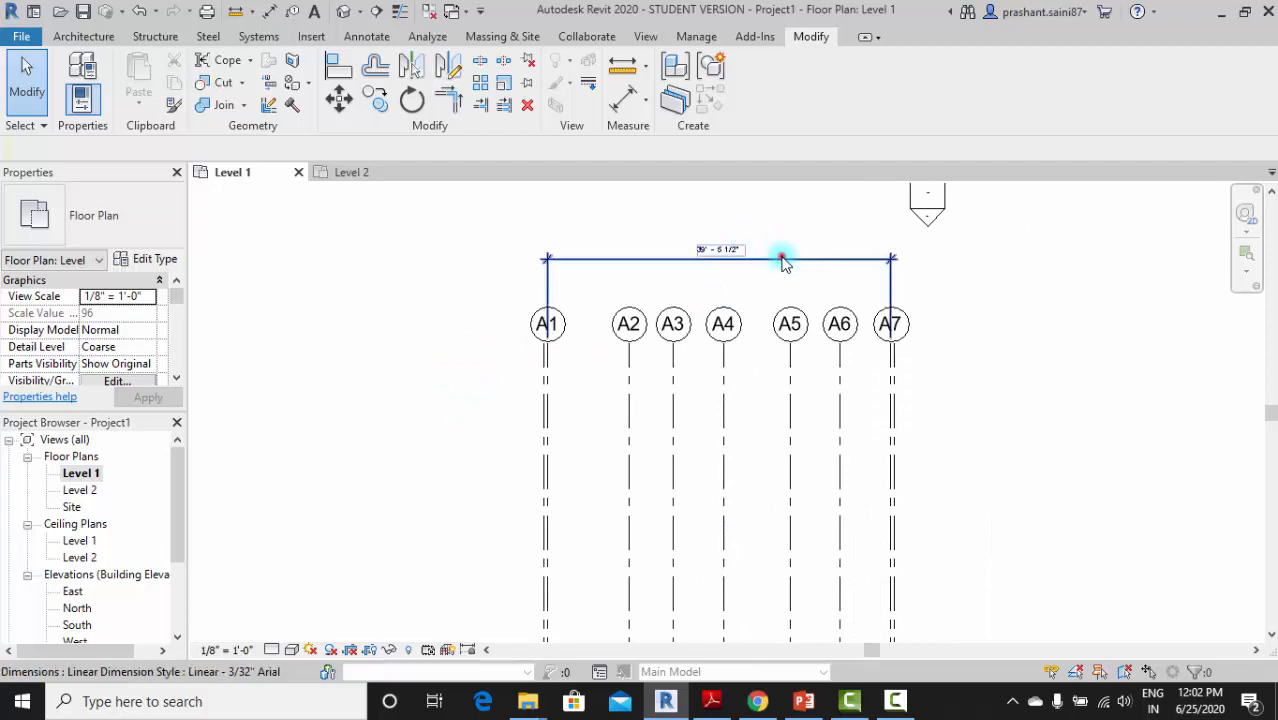
Replace the A1 to A7 dimension with an aligned dimension between the outer offset grids A9 and A8, placed above the bubbles
{"action": "left_click", "coordinate": [783, 260]}
{"action": "key", "text": "Delete"}
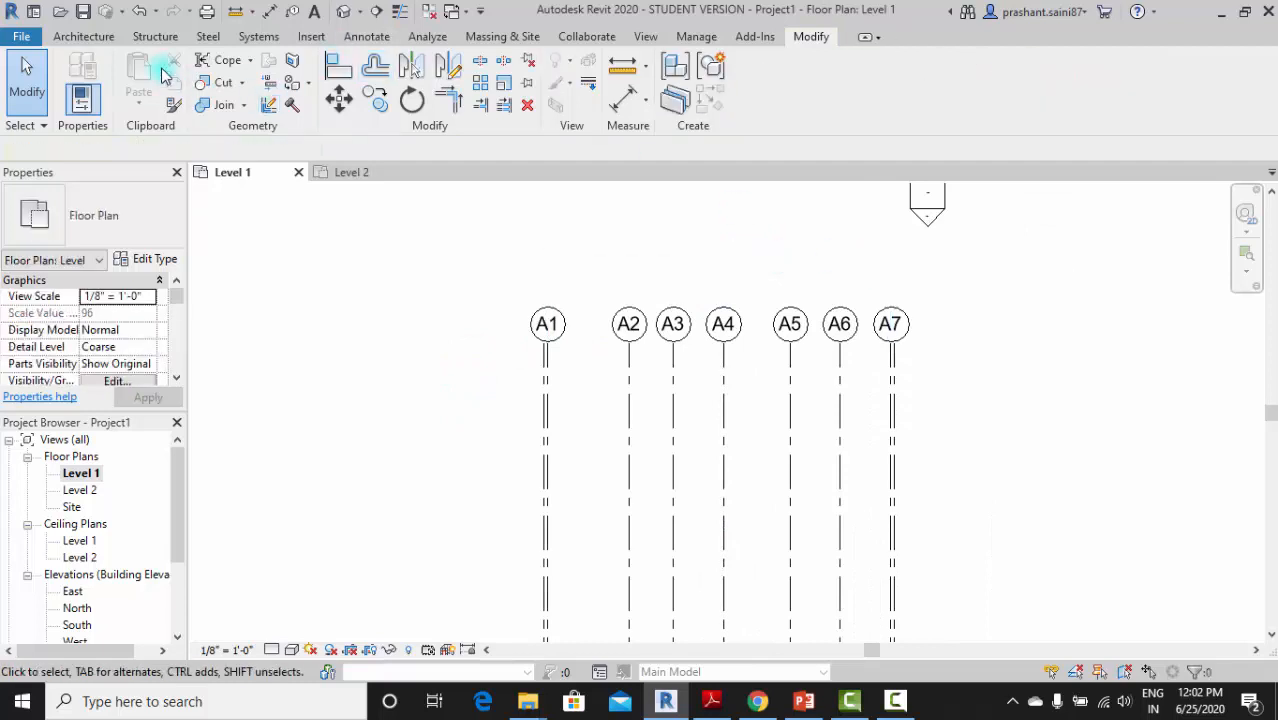
{"action": "left_click", "coordinate": [366, 36]}
{"action": "left_click", "coordinate": [80, 75]}
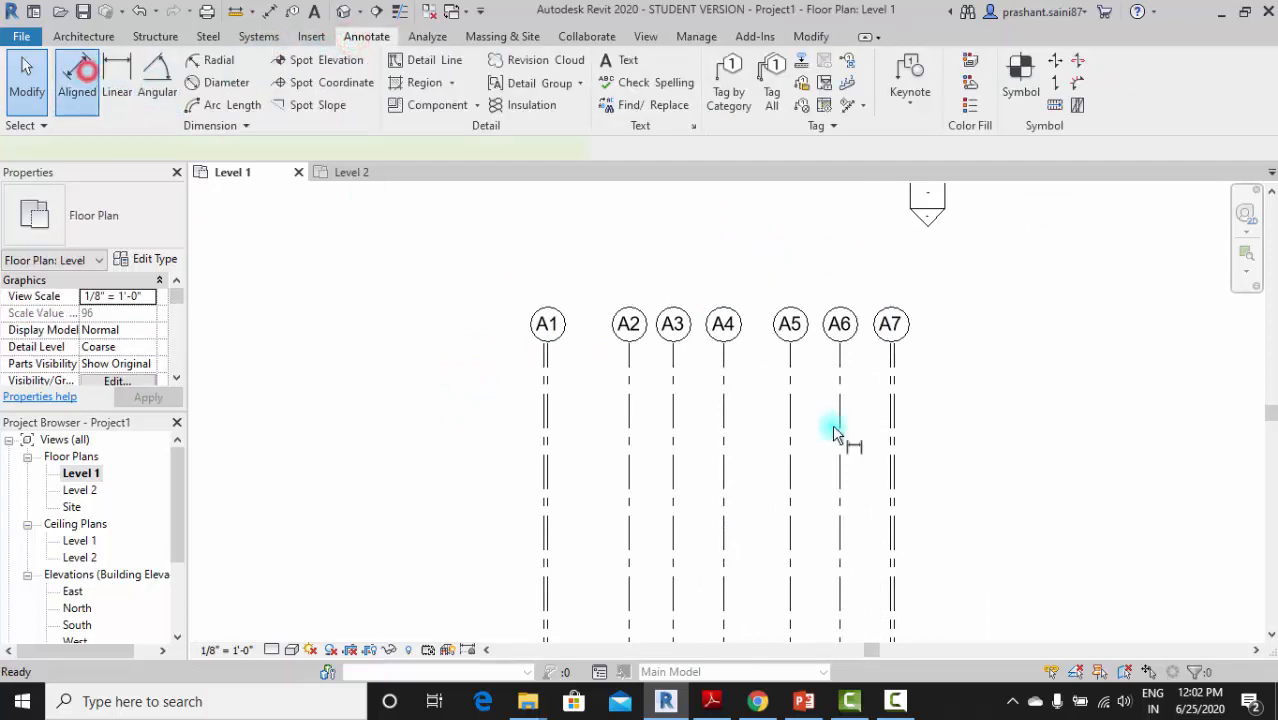
{"action": "left_click", "coordinate": [893, 432]}
{"action": "left_click", "coordinate": [541, 418]}
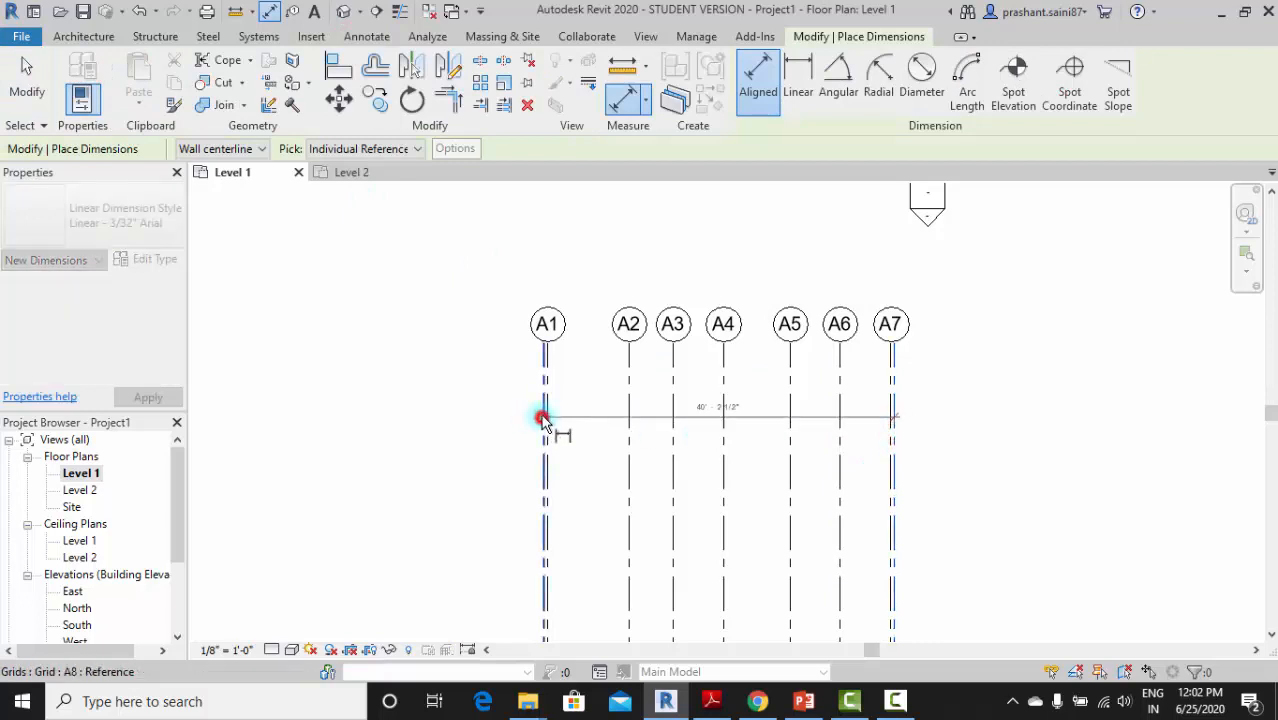
{"action": "left_click", "coordinate": [659, 279]}
Compare the new overall dimension with the column layout PDF in Adobe Reader, review the B grid spacings there and return to Revit
{"action": "scroll", "coordinate": [700, 275], "scroll_direction": "up", "scroll_amount": 5}
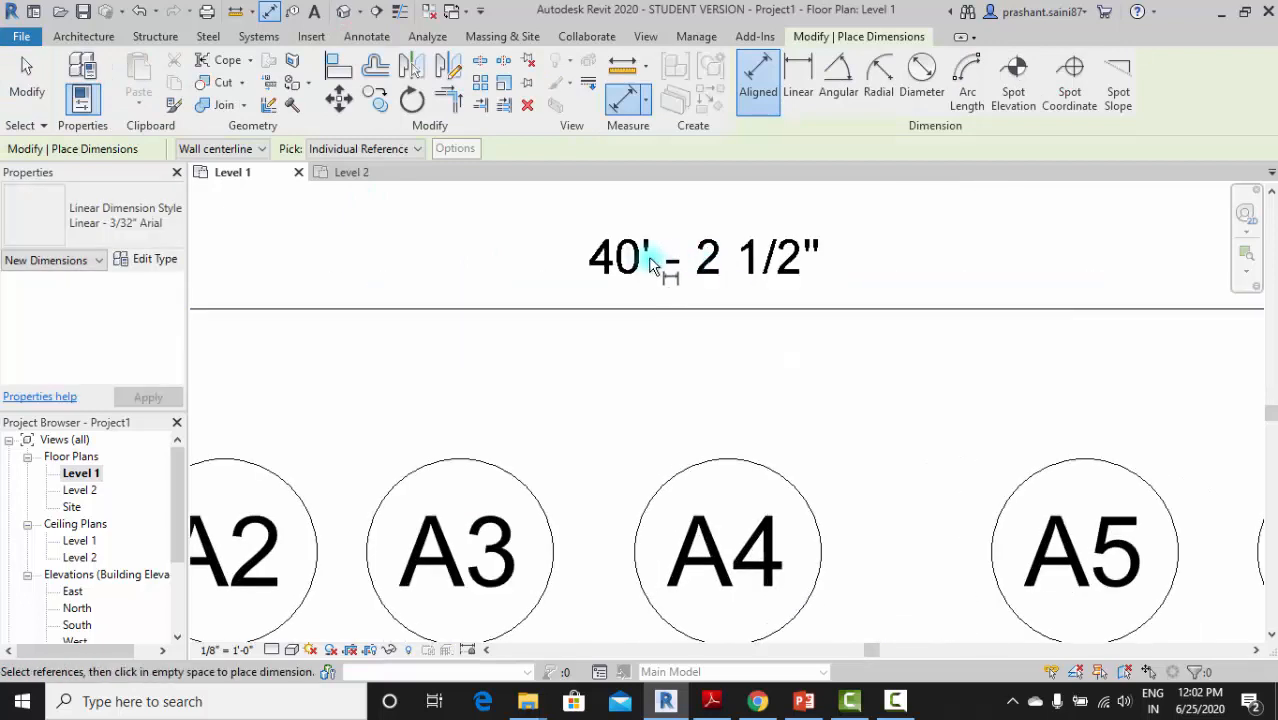
{"action": "left_click", "coordinate": [713, 699]}
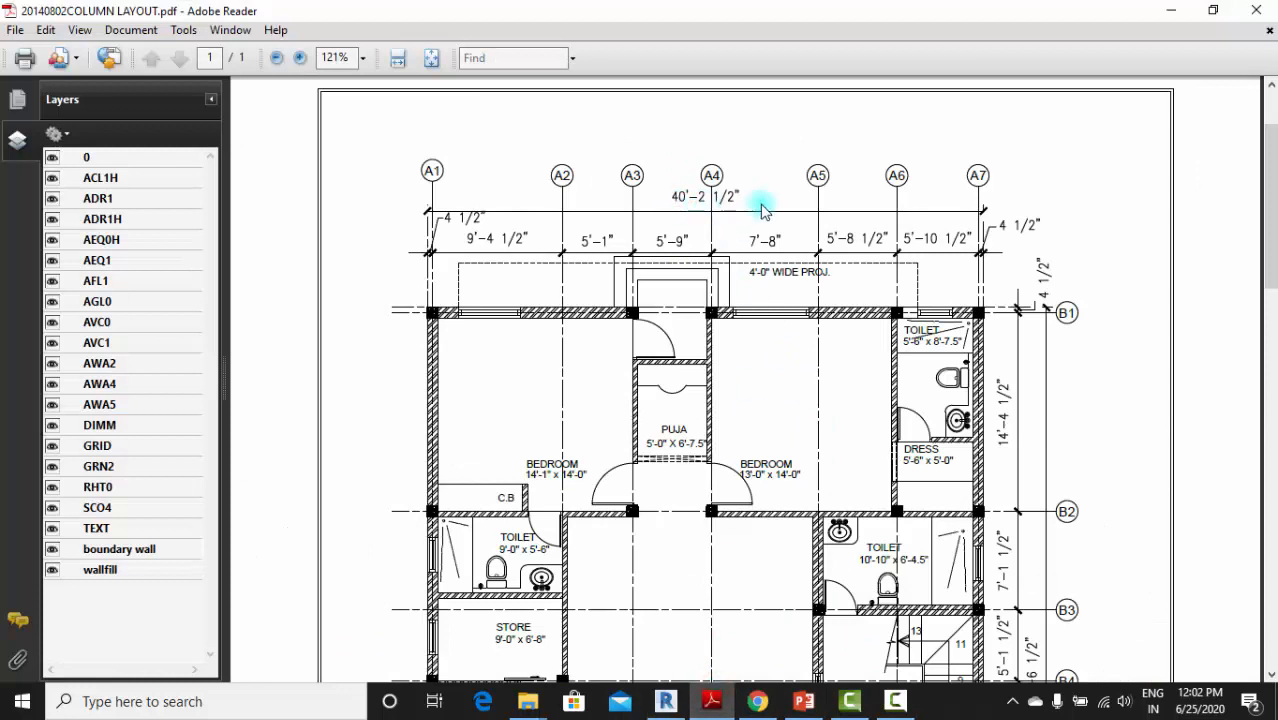
{"action": "scroll", "coordinate": [745, 207], "scroll_direction": "down", "scroll_amount": 2}
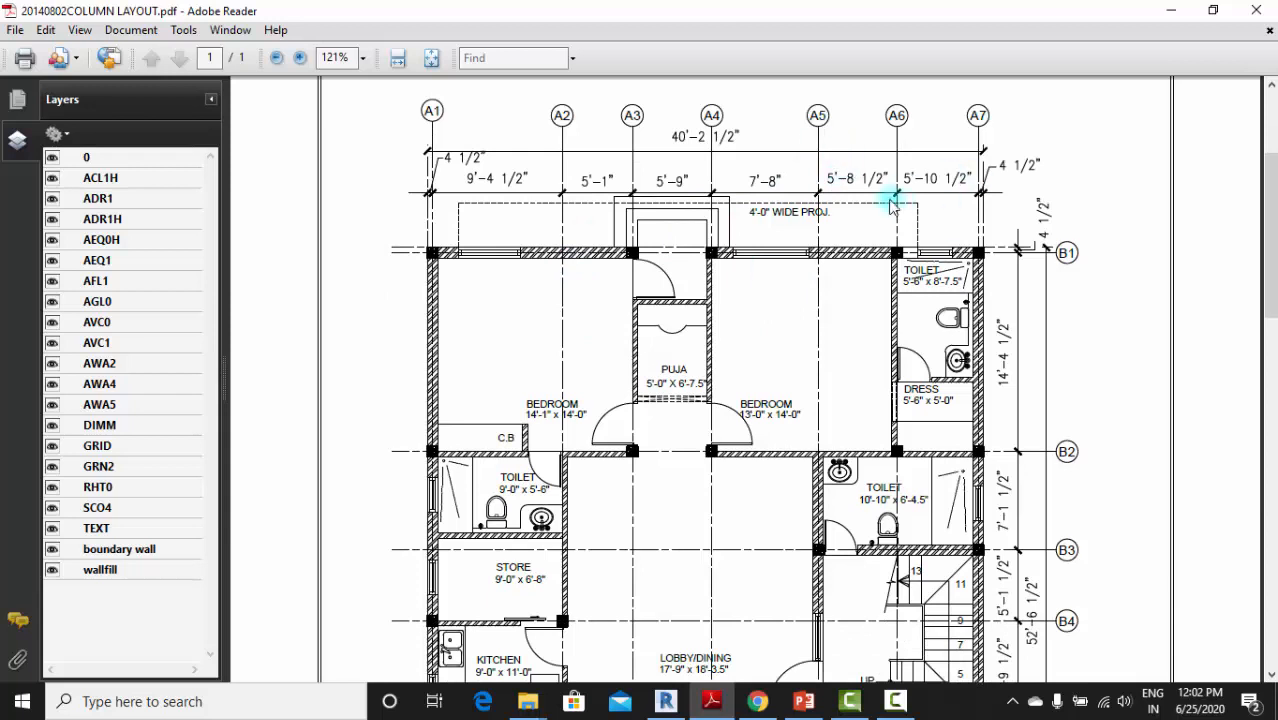
{"action": "scroll", "coordinate": [893, 204], "scroll_direction": "down", "scroll_amount": 2}
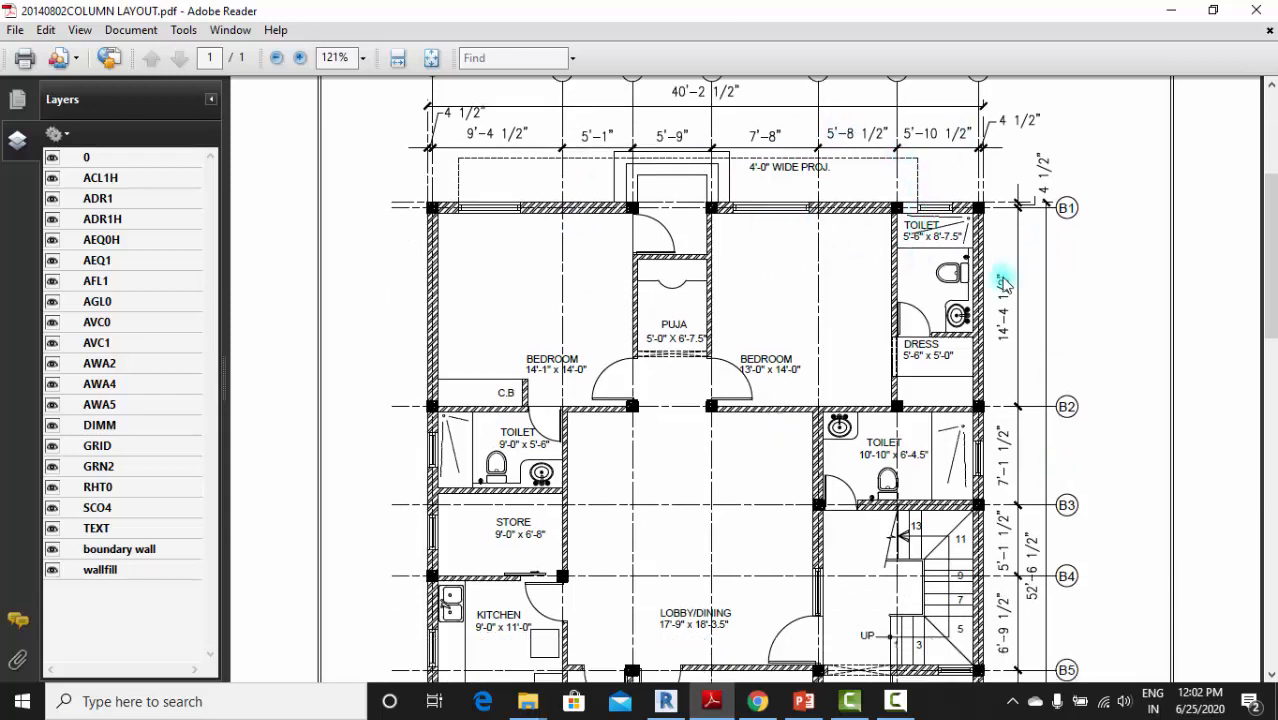
{"action": "scroll", "coordinate": [912, 376], "scroll_direction": "down", "scroll_amount": 2}
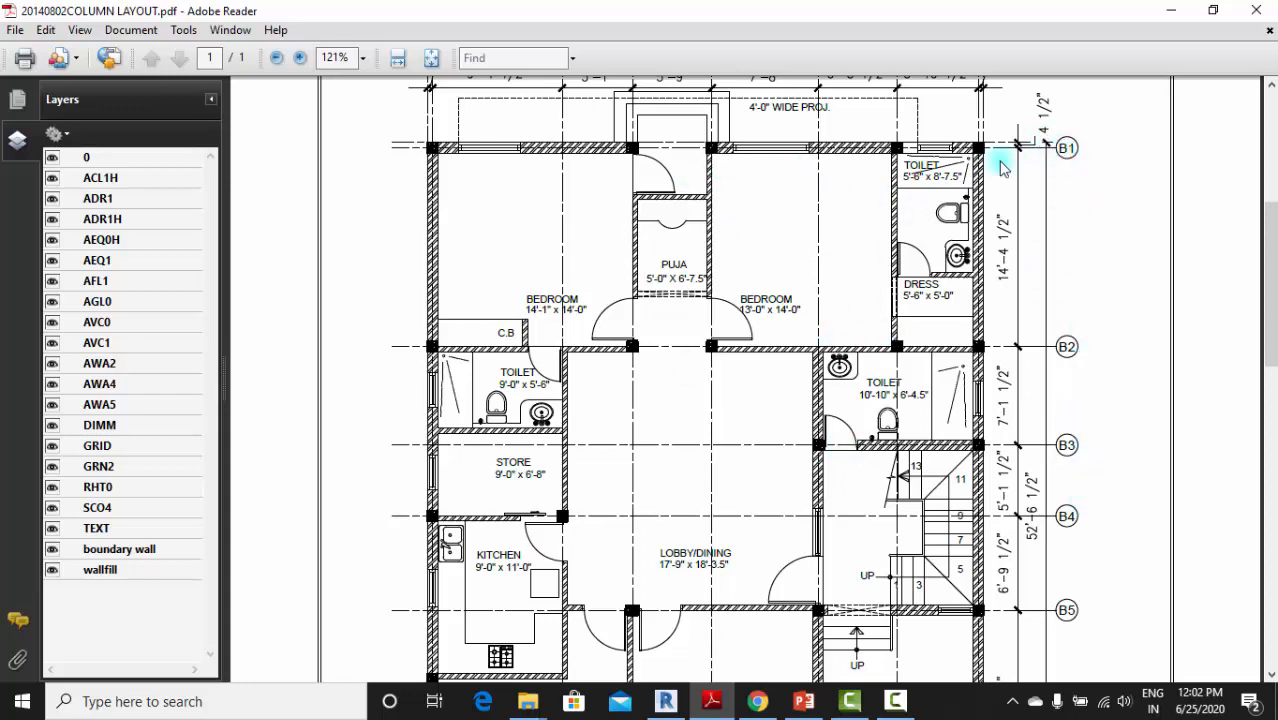
{"action": "scroll", "coordinate": [1033, 248], "scroll_direction": "up", "scroll_amount": 1}
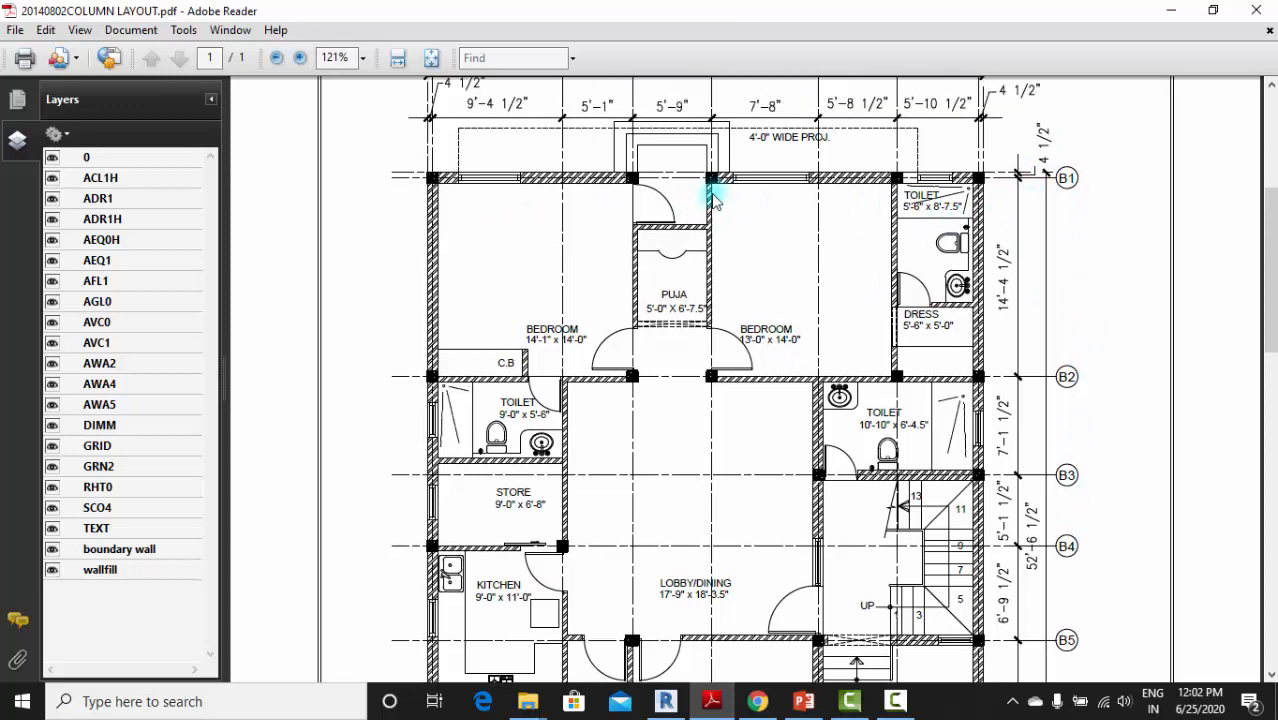
{"action": "scroll", "coordinate": [1000, 280], "scroll_direction": "up", "scroll_amount": 1}
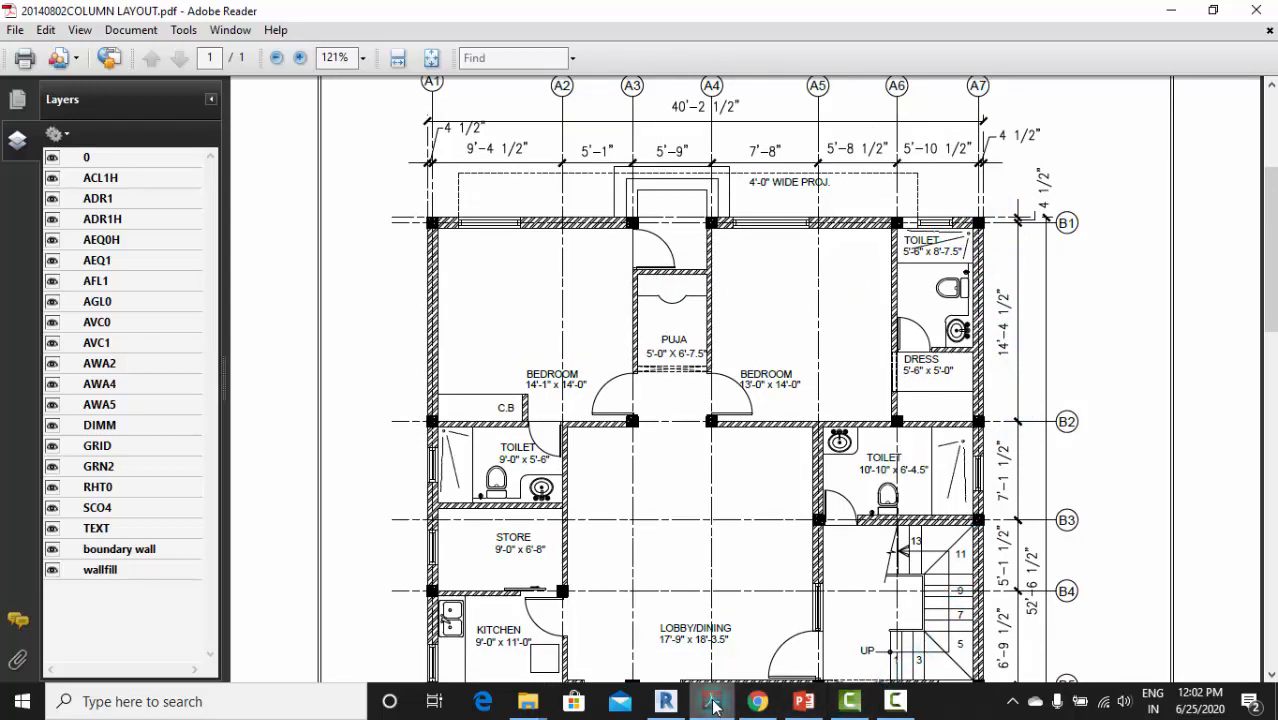
{"action": "left_click", "coordinate": [665, 701]}
Draw a horizontal grid line from left to right across all the vertical grids, just below their bubbles, and end the Grid command
{"action": "scroll", "coordinate": [765, 310], "scroll_direction": "down", "scroll_amount": 6}
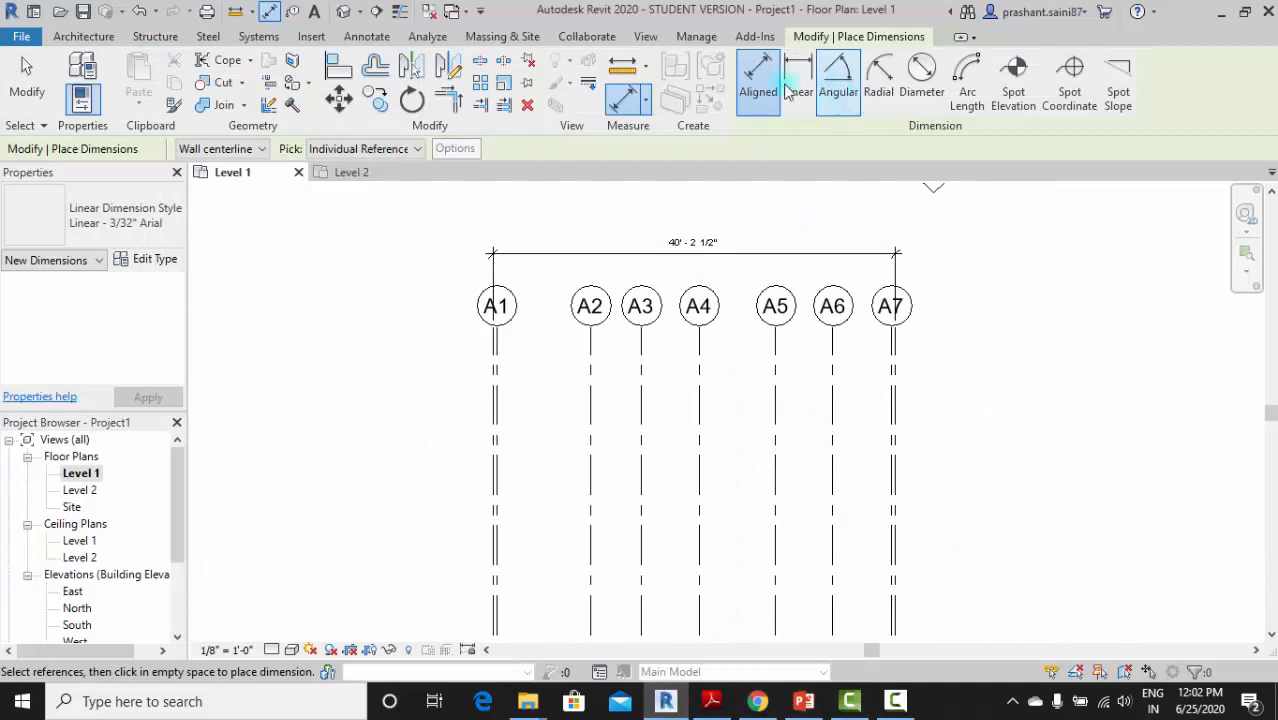
{"action": "left_click", "coordinate": [85, 37]}
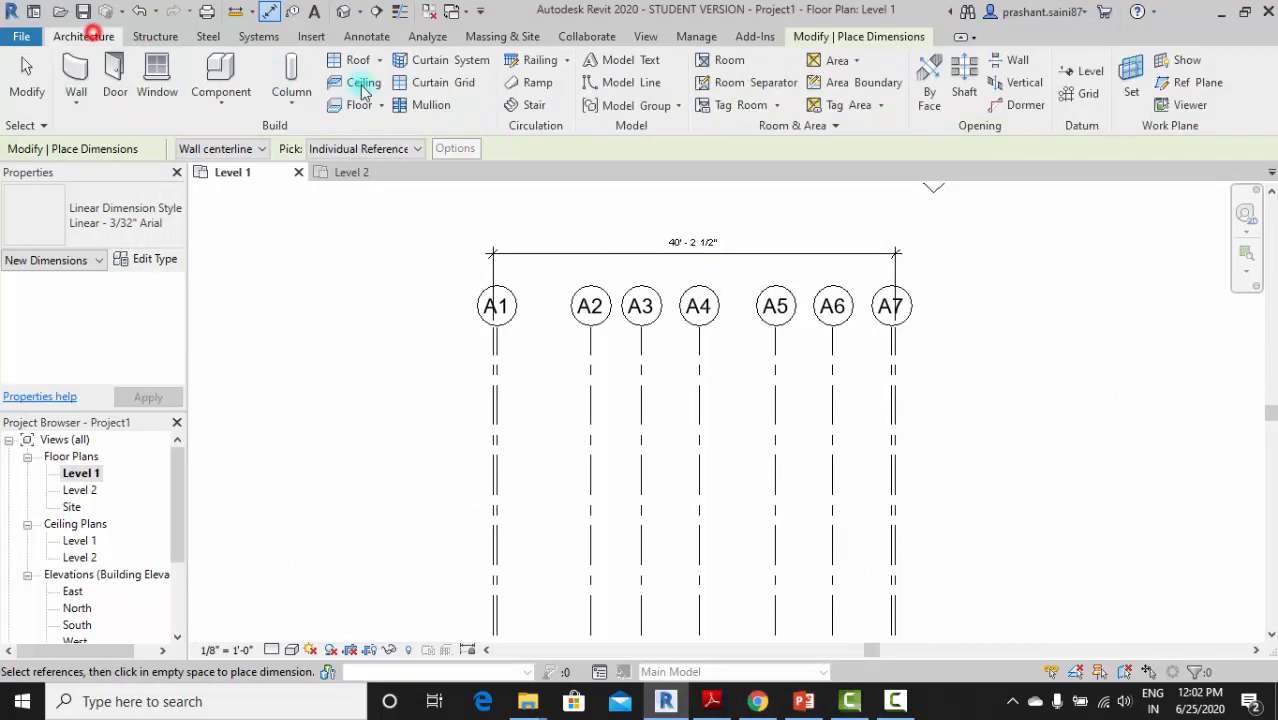
{"action": "left_click", "coordinate": [1085, 93]}
{"action": "left_click", "coordinate": [465, 358]}
{"action": "left_click", "coordinate": [1030, 362]}
{"action": "scroll", "coordinate": [1052, 372], "scroll_direction": "up", "scroll_amount": 2}
{"action": "key", "text": "Escape"}
Rename the new horizontal grid as B1 and deselect it
{"action": "left_click", "coordinate": [1012, 355]}
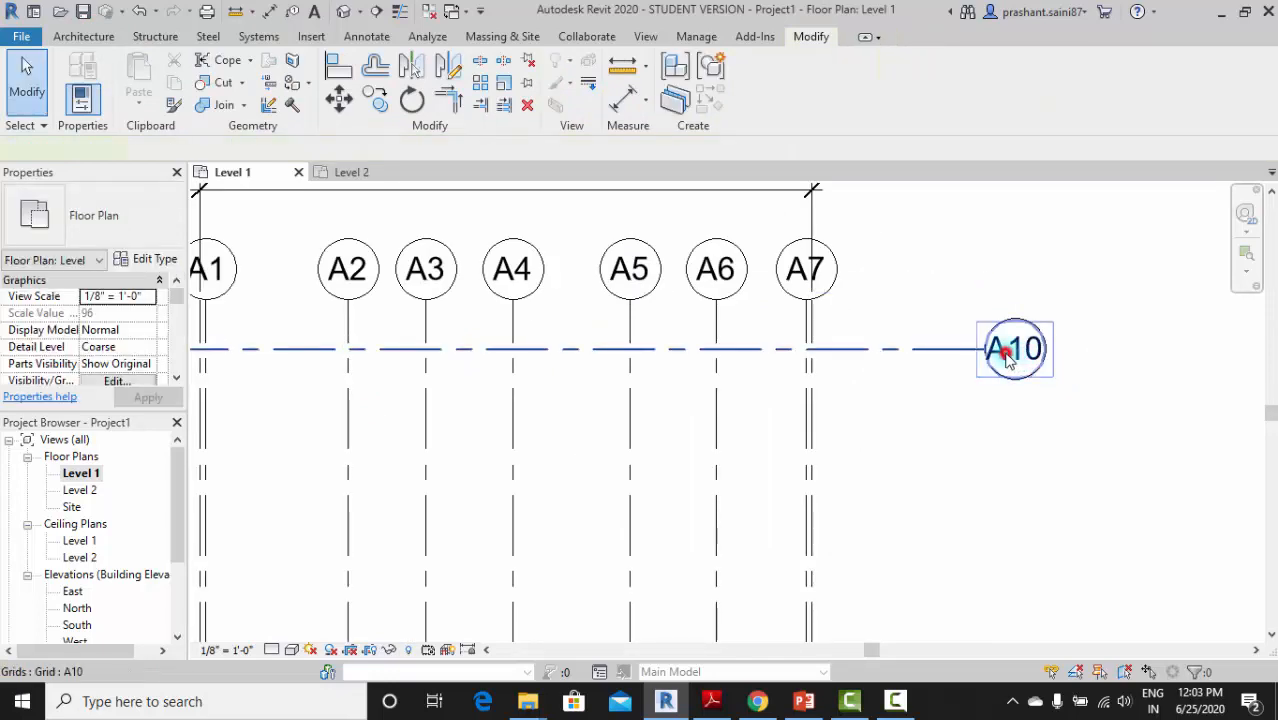
{"action": "left_click", "coordinate": [1006, 352]}
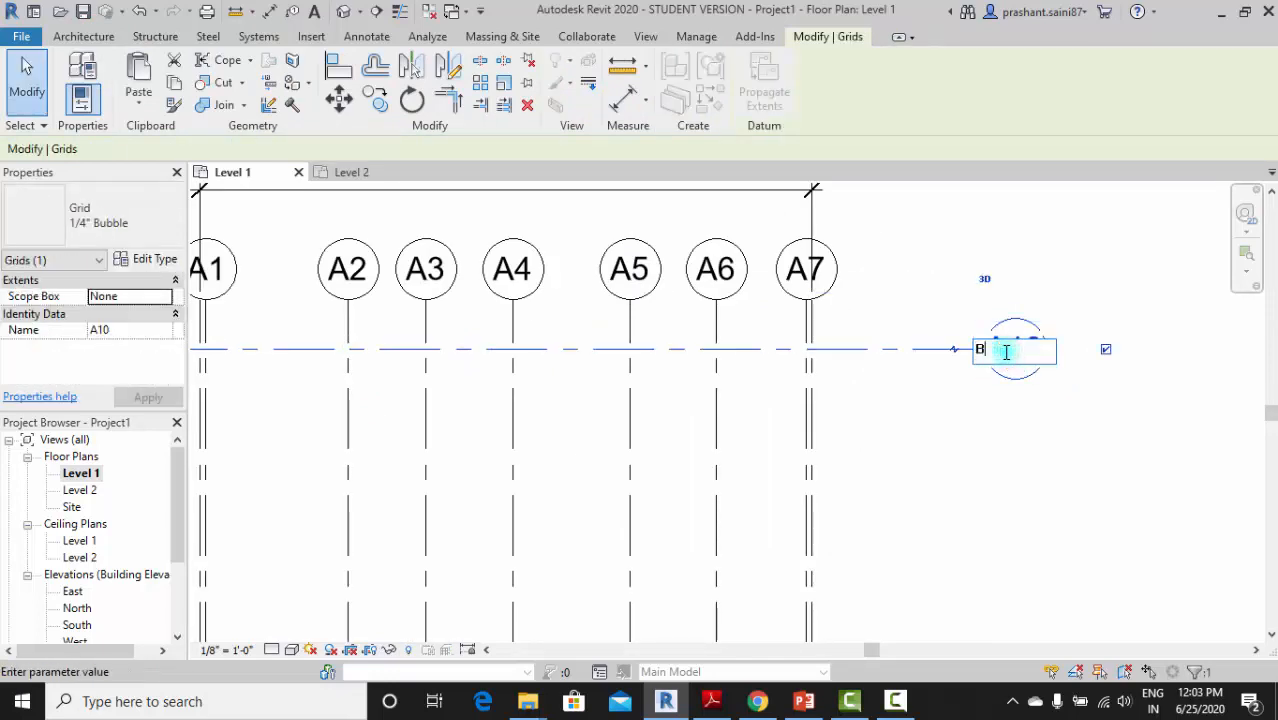
{"action": "type", "text": "B1"}
{"action": "key", "text": "Return"}
{"action": "scroll", "coordinate": [1108, 448], "scroll_direction": "down", "scroll_amount": 2}
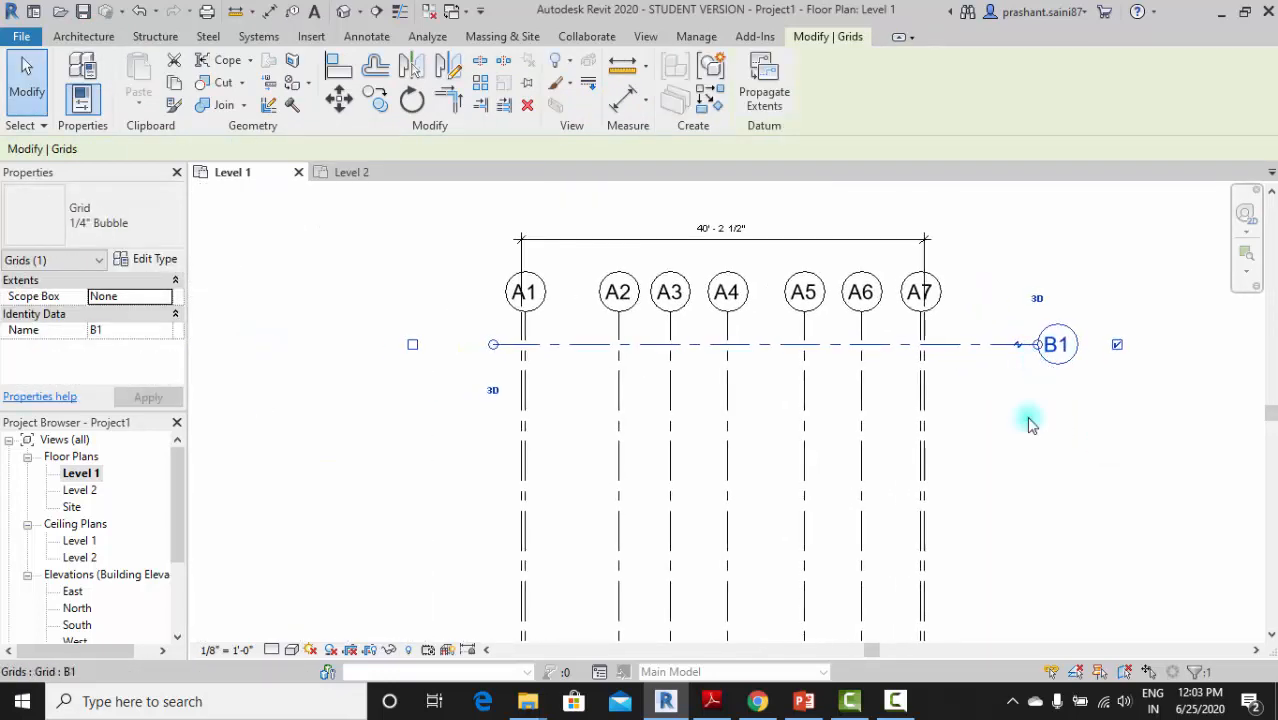
{"action": "left_click", "coordinate": [1027, 419]}
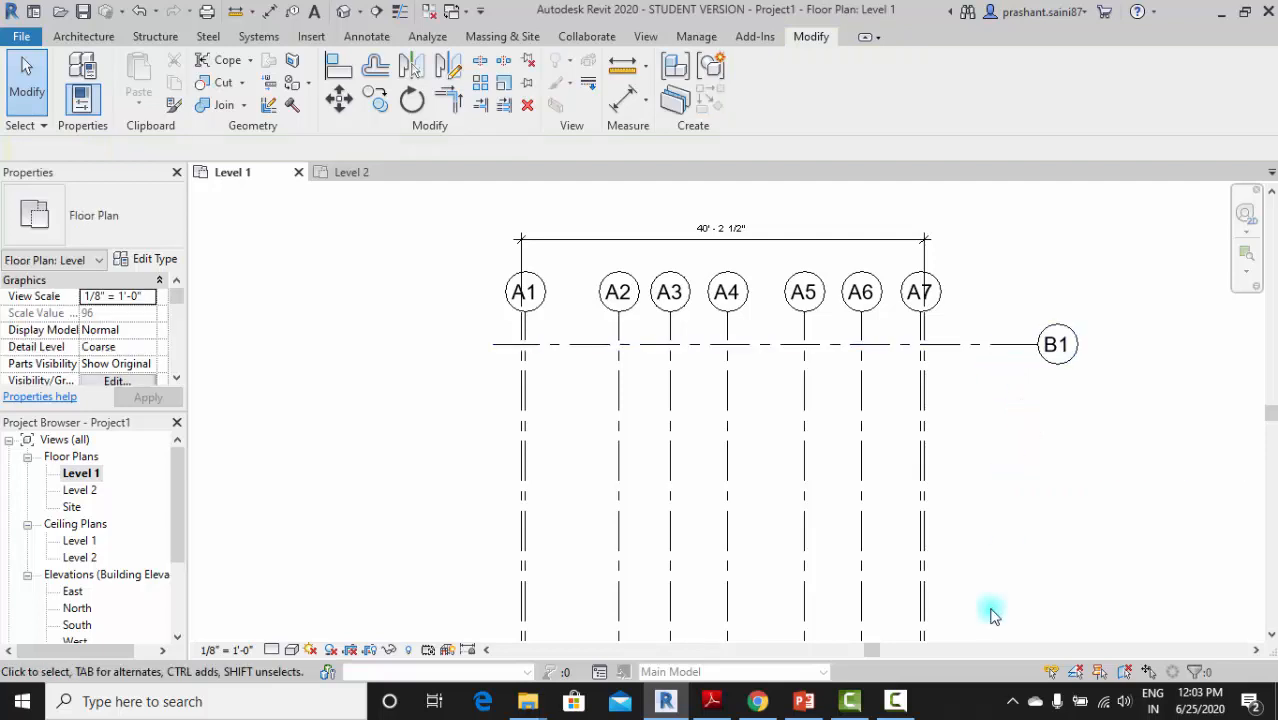
Check the B1 to B2 spacing in the PDF and copy grid B1 straight down 14'4.5" with the Multiple option enabled
{"action": "left_click", "coordinate": [712, 702]}
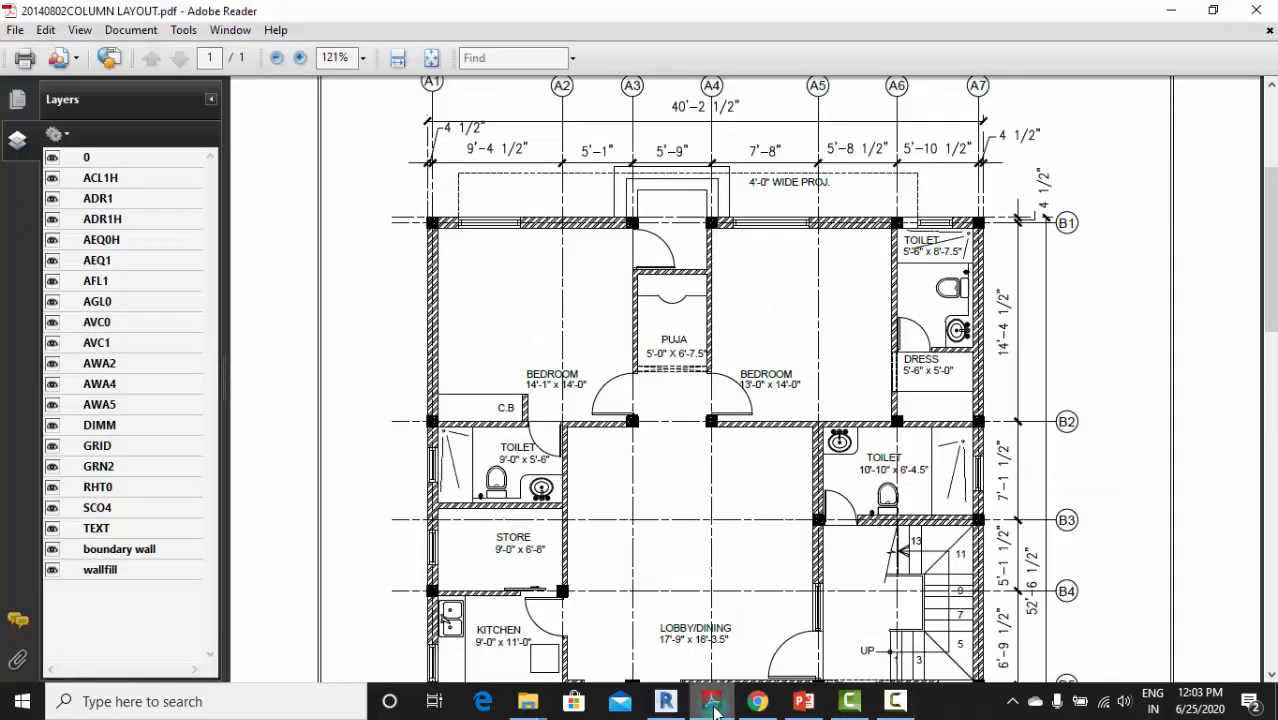
{"action": "left_click", "coordinate": [712, 702]}
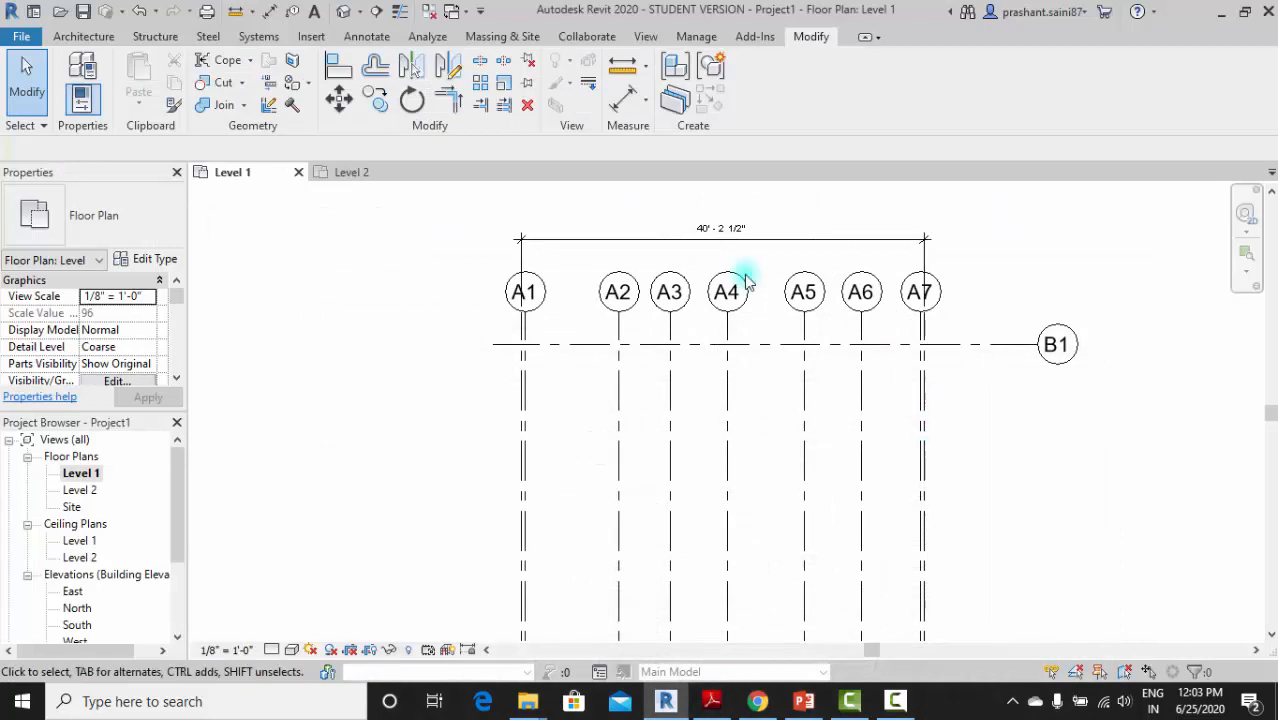
{"action": "left_click", "coordinate": [375, 100]}
{"action": "left_click", "coordinate": [979, 344]}
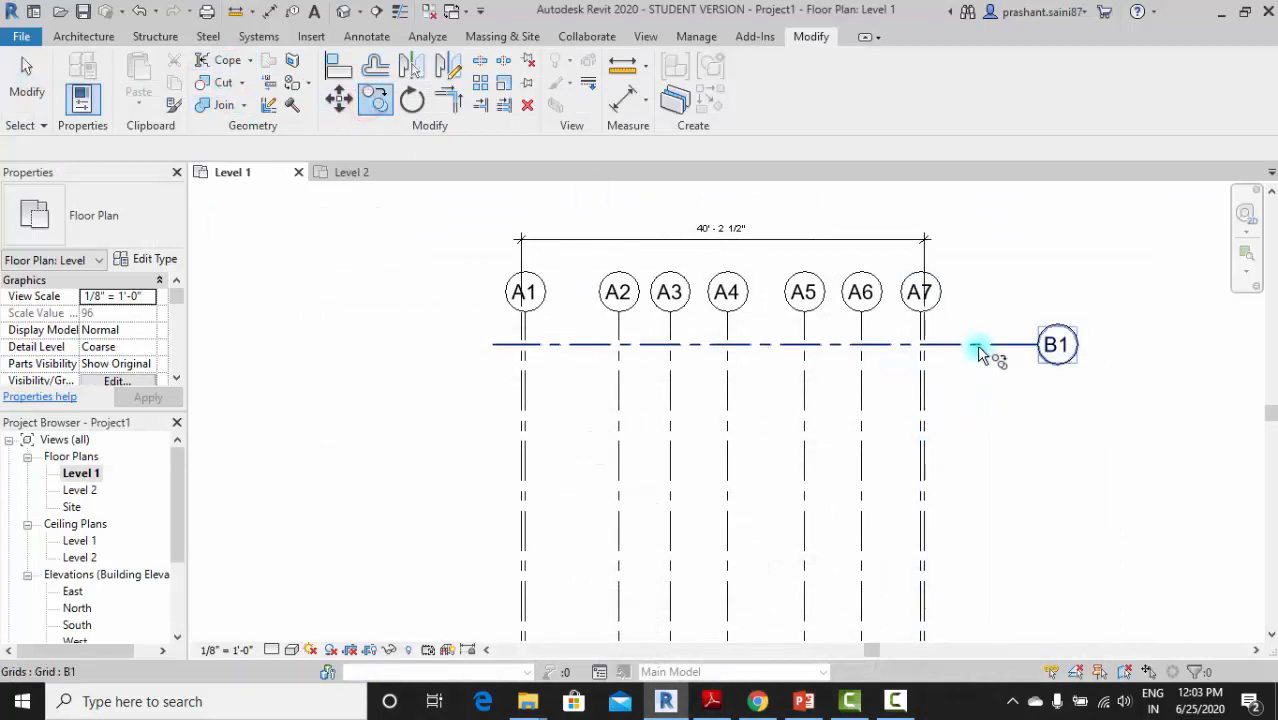
{"action": "right_click", "coordinate": [1018, 418]}
{"action": "left_click", "coordinate": [1072, 155]}
{"action": "left_click", "coordinate": [283, 149]}
{"action": "left_click", "coordinate": [975, 344]}
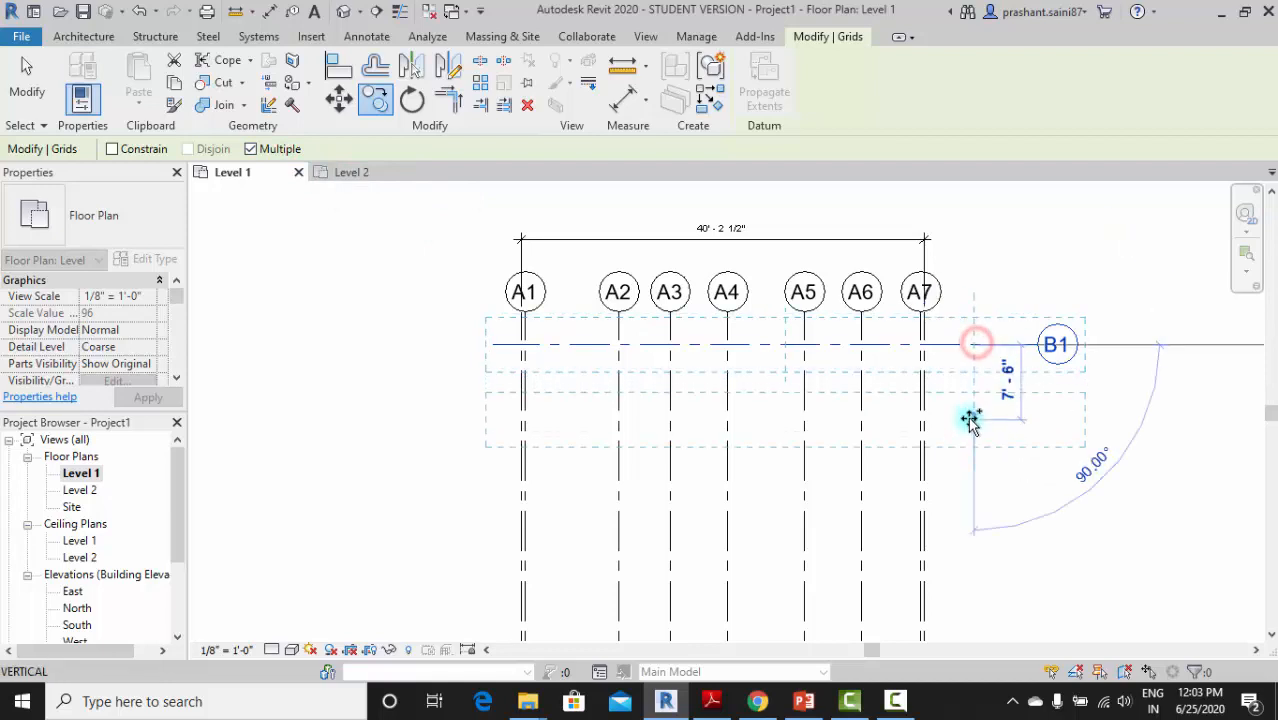
{"action": "type", "text": "14'"}
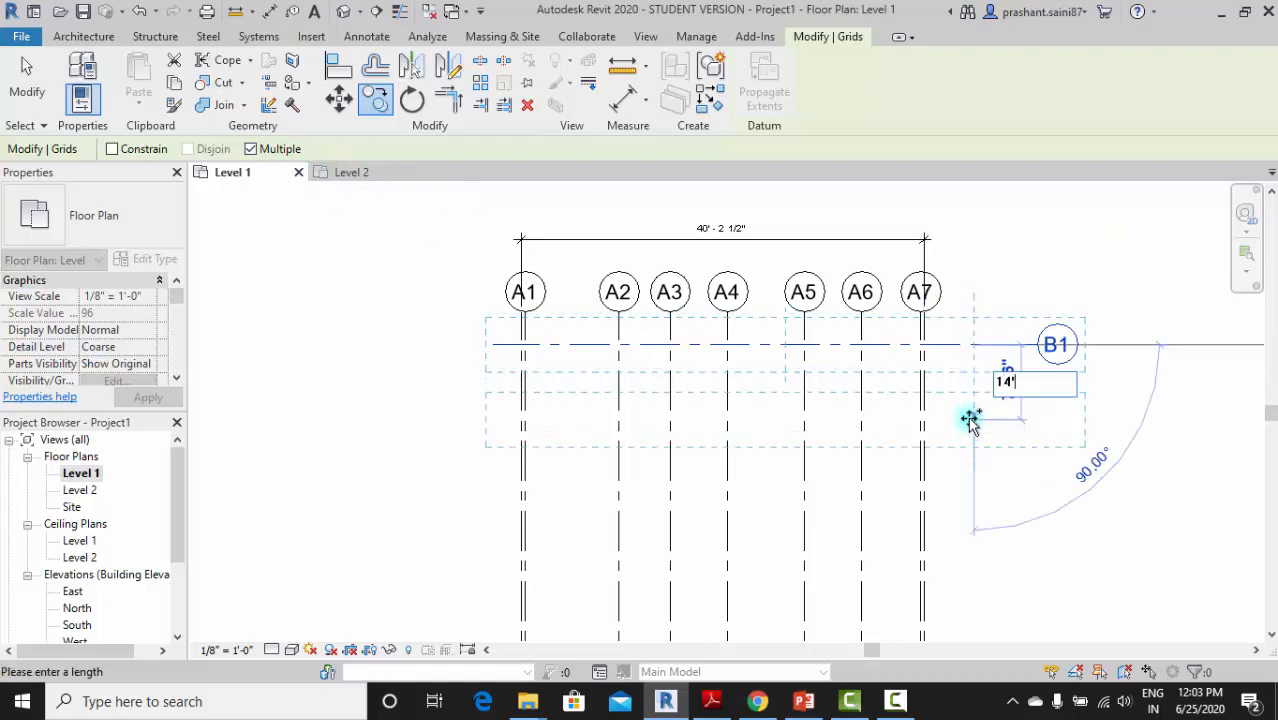
{"action": "type", "text": "4.5\""}
{"action": "key", "text": "Return"}
Check the next spacing in the PDF and place another grid copy 7'1.5" straight below B2
{"action": "middle_click_drag", "start_coordinate": [991, 558], "coordinate": [1005, 398]}
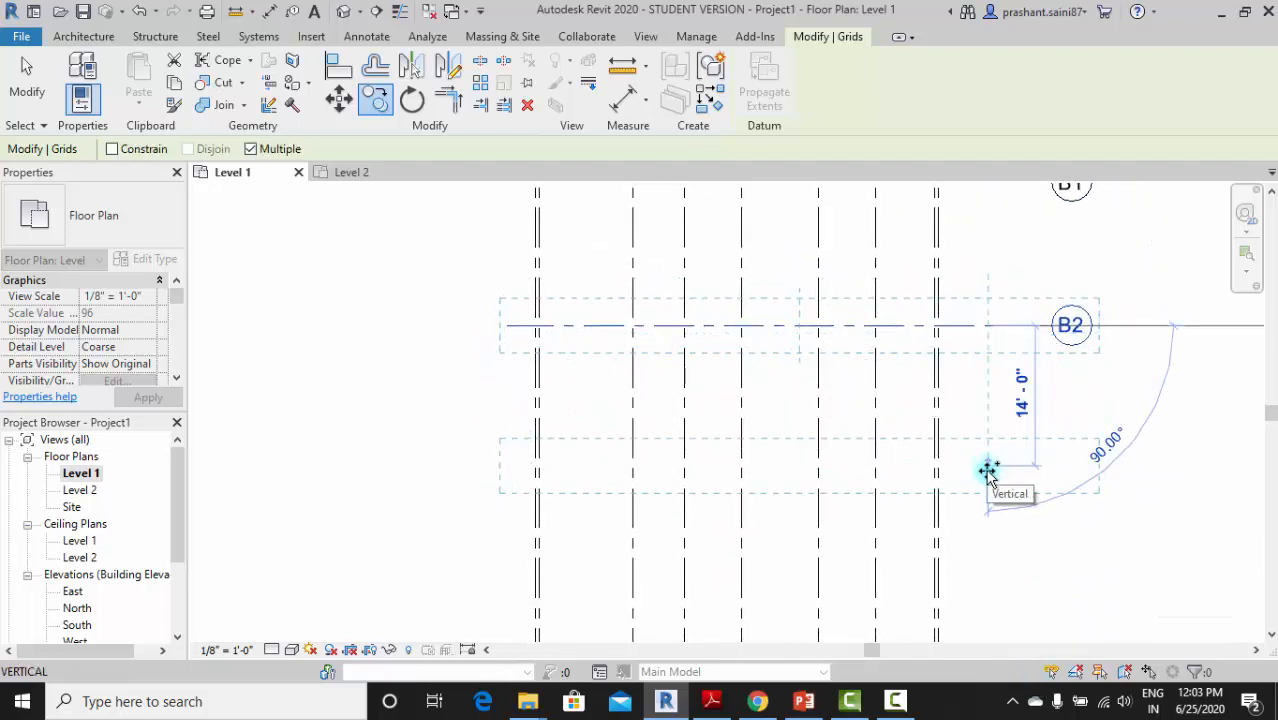
{"action": "left_click", "coordinate": [712, 703]}
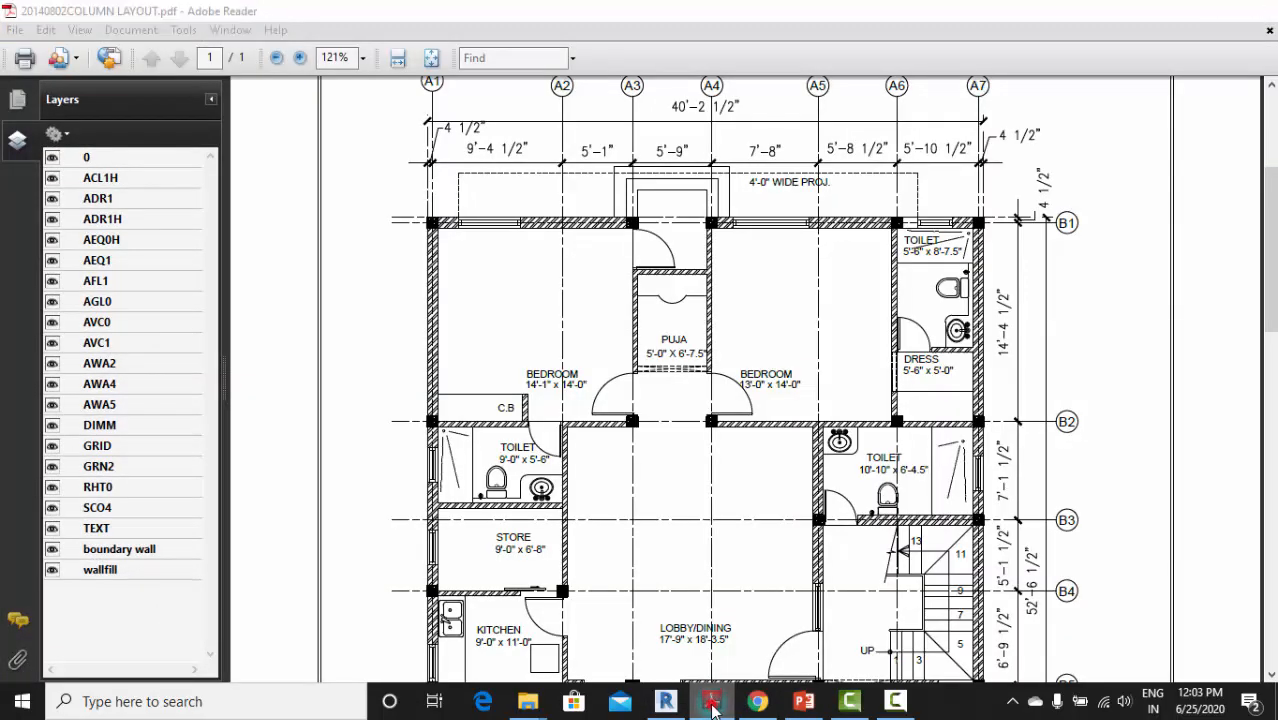
{"action": "left_click", "coordinate": [712, 703]}
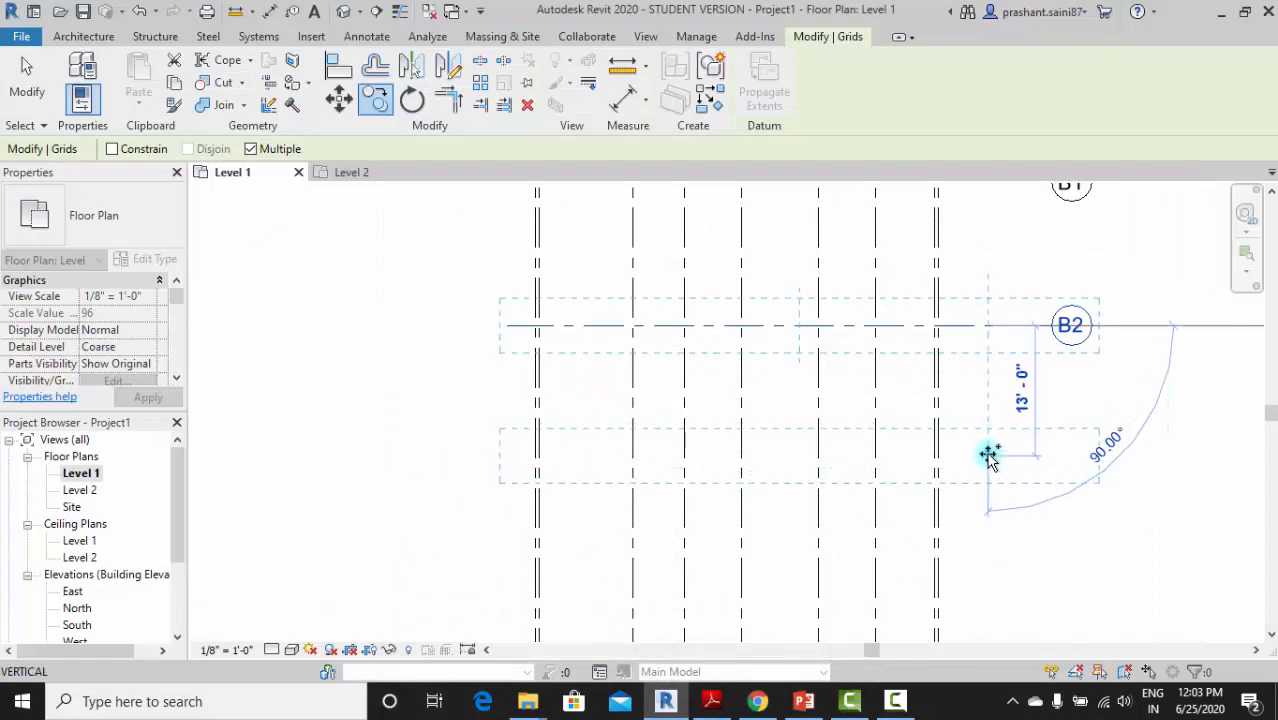
{"action": "type", "text": "7'1."}
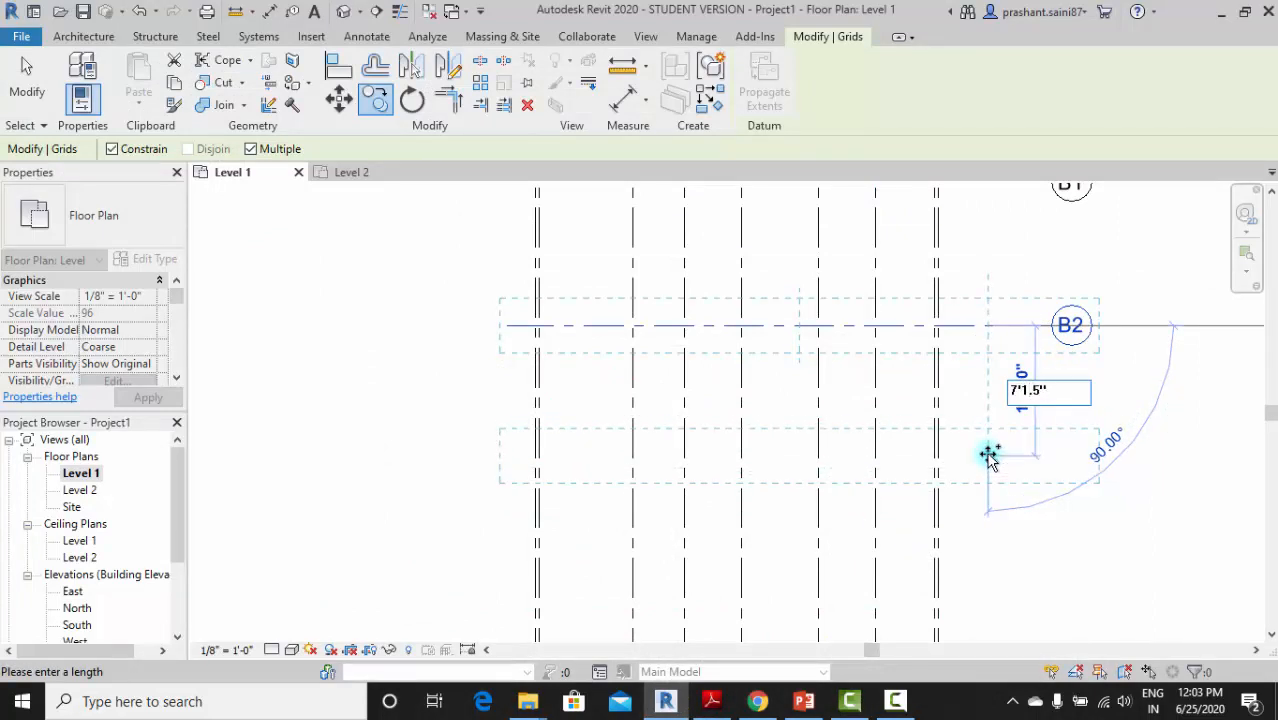
{"action": "type", "text": "5\""}
{"action": "key", "text": "Return"}
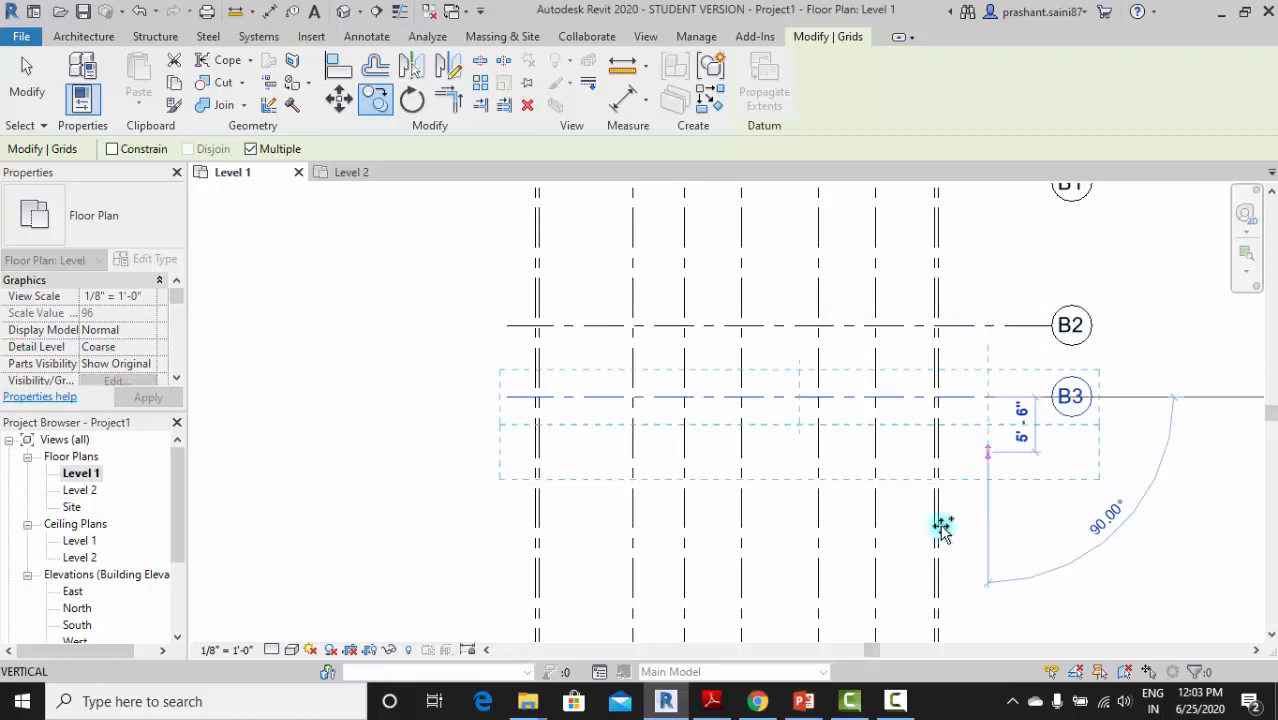
Check the B3 to B4 spacing in the PDF and place another grid copy 5'1.5" straight below B3
{"action": "left_click", "coordinate": [711, 701]}
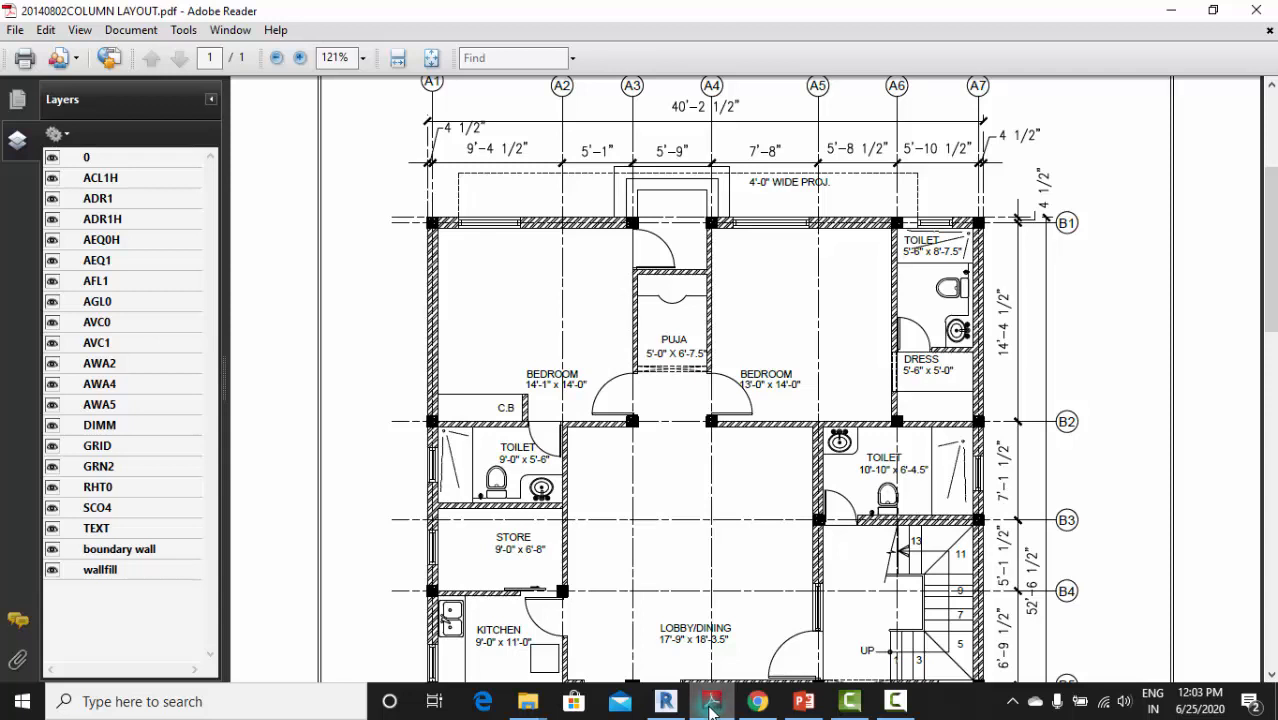
{"action": "left_click", "coordinate": [711, 703]}
{"action": "type", "text": "5'1.5\""}
{"action": "key", "text": "Return"}
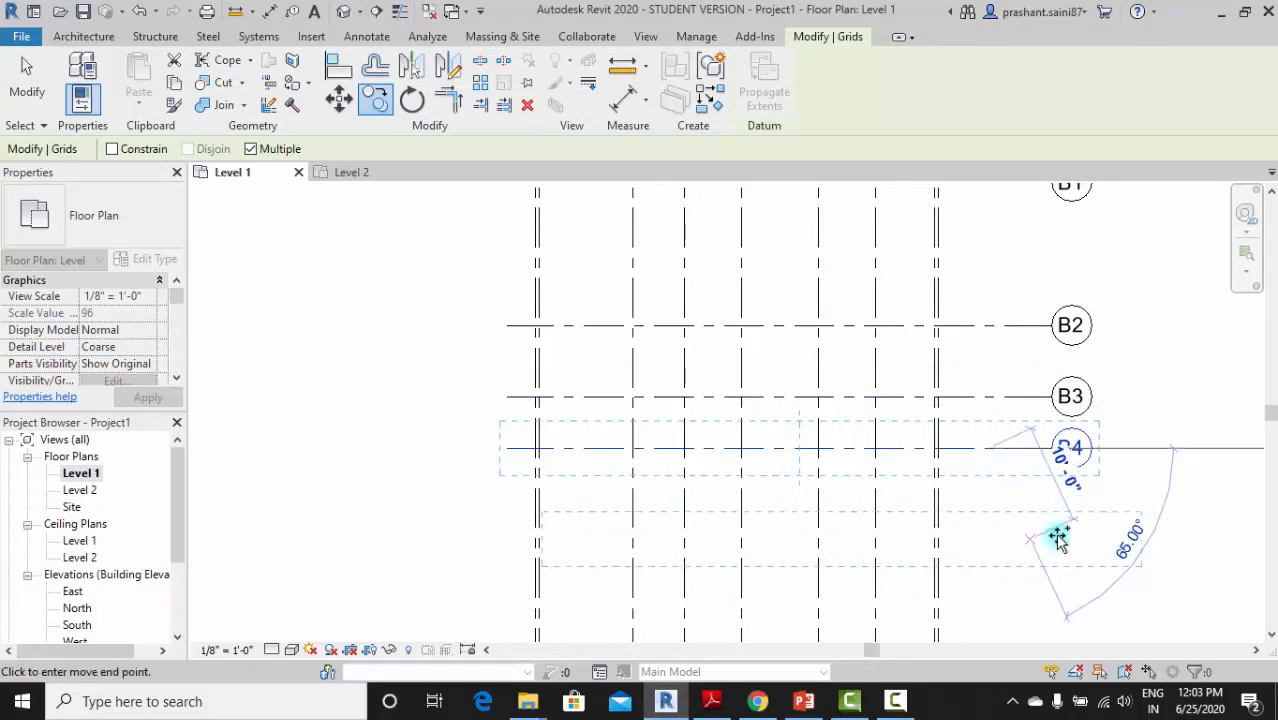
Check the B4 to B5 spacing in the PDF and place another grid copy 6'9.5" straight below B4
{"action": "left_click", "coordinate": [712, 701]}
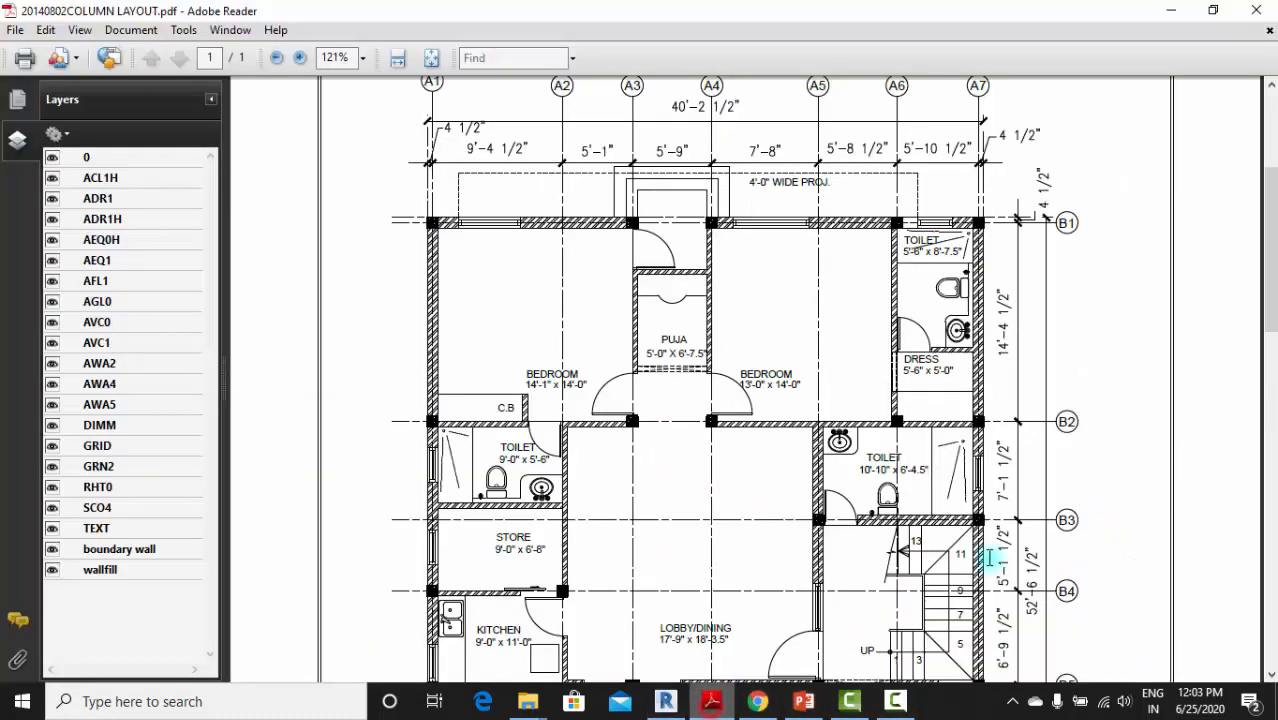
{"action": "scroll", "coordinate": [1050, 510], "scroll_direction": "down", "scroll_amount": 8}
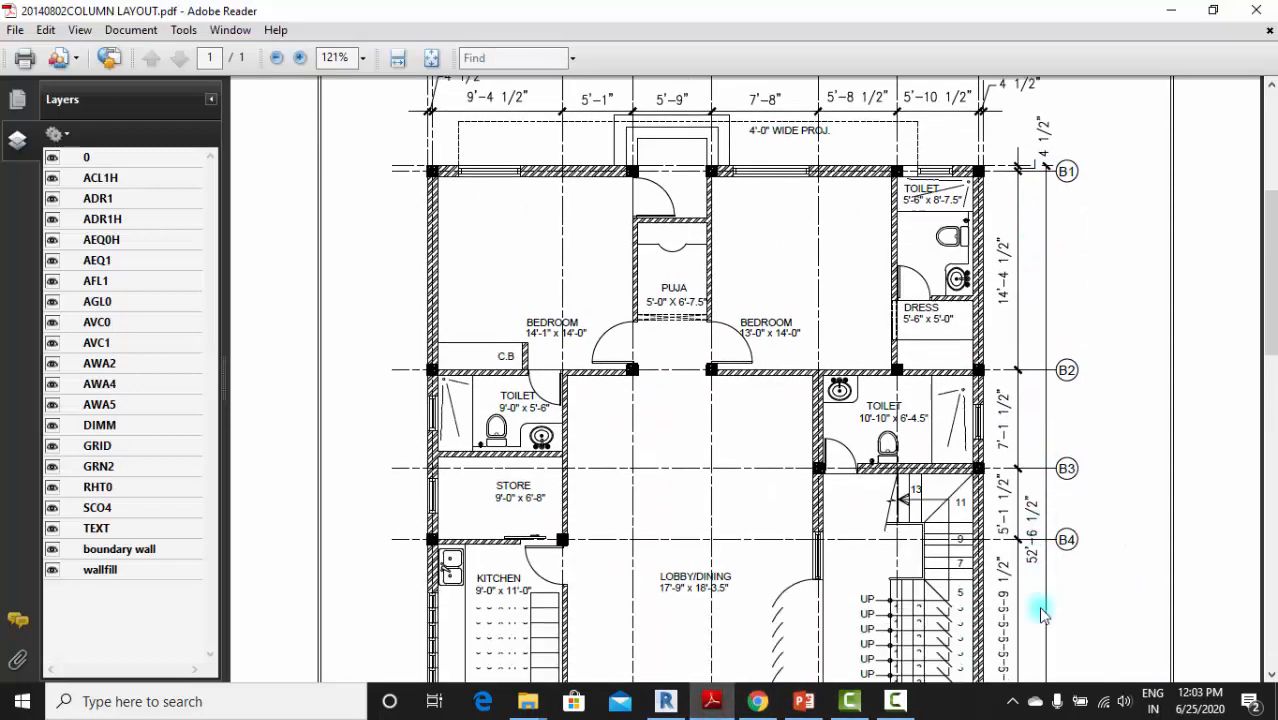
{"action": "scroll", "coordinate": [1010, 500], "scroll_direction": "down", "scroll_amount": 1}
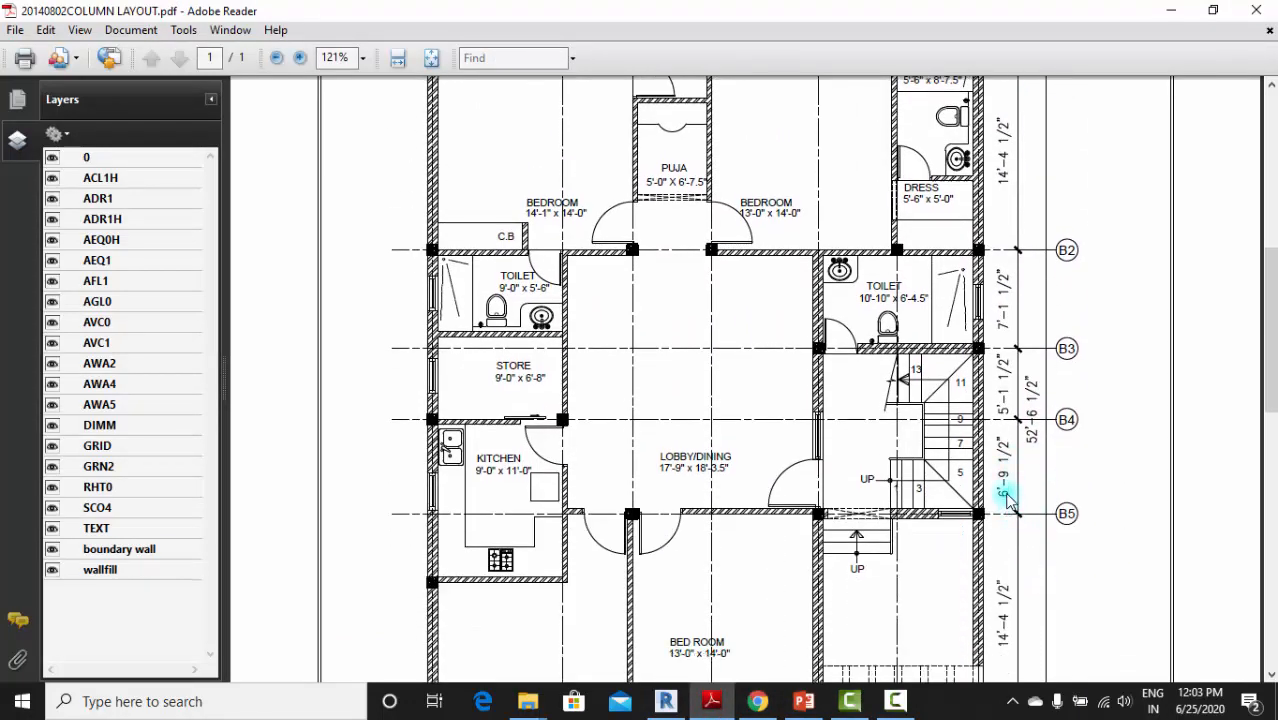
{"action": "left_click", "coordinate": [685, 705]}
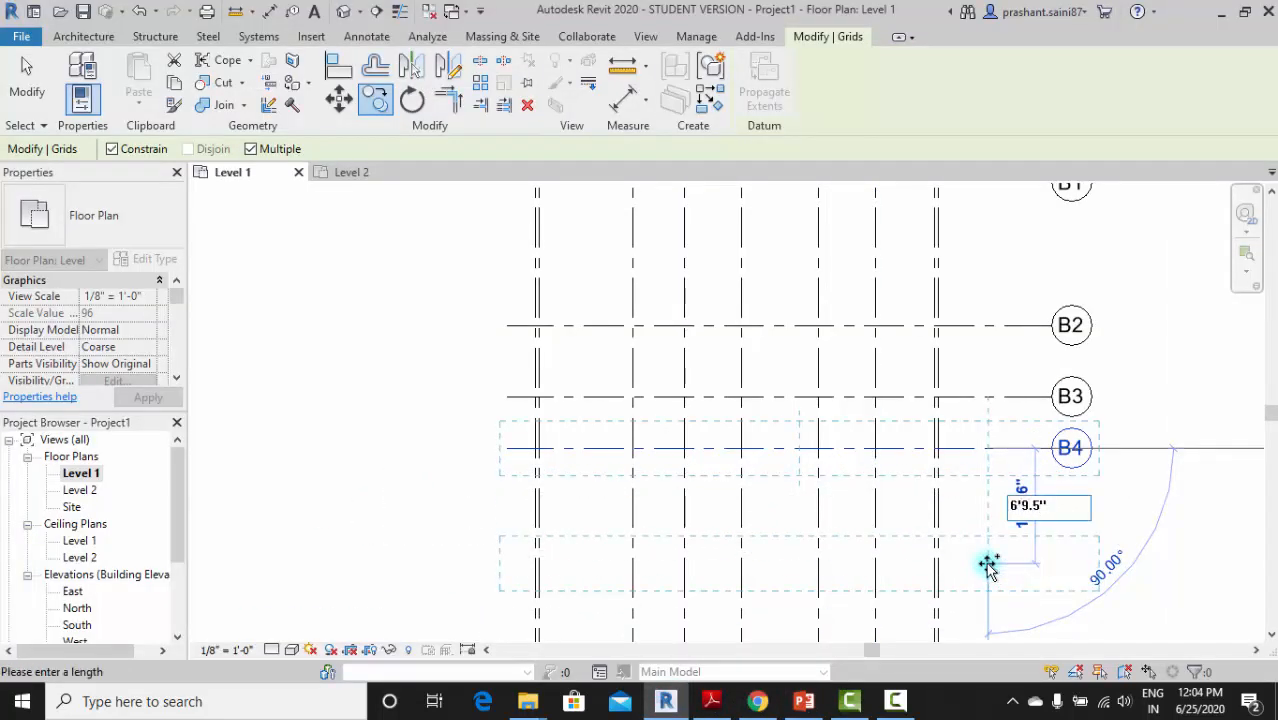
{"action": "key", "text": "Return"}
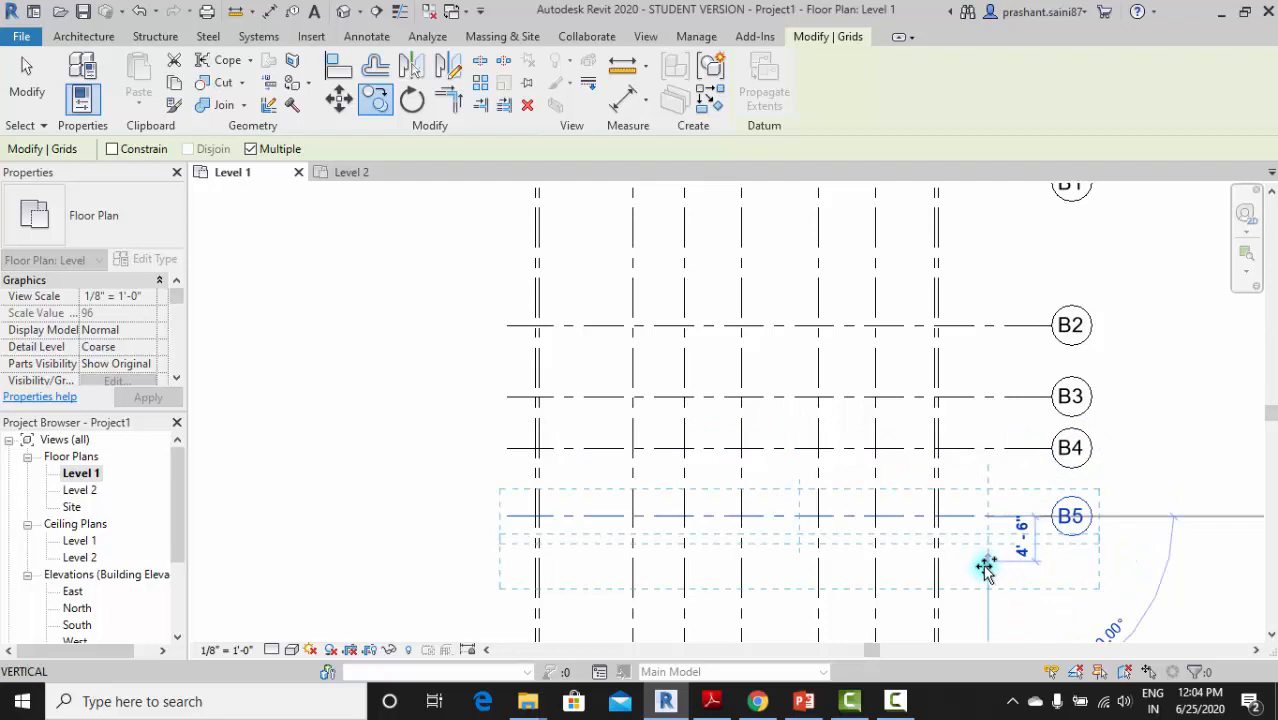
Check the B5 to B6 spacing in the PDF and place another grid copy 14'4.5" straight below B5
{"action": "left_click", "coordinate": [710, 704]}
{"action": "scroll", "coordinate": [941, 491], "scroll_direction": "down", "scroll_amount": 5}
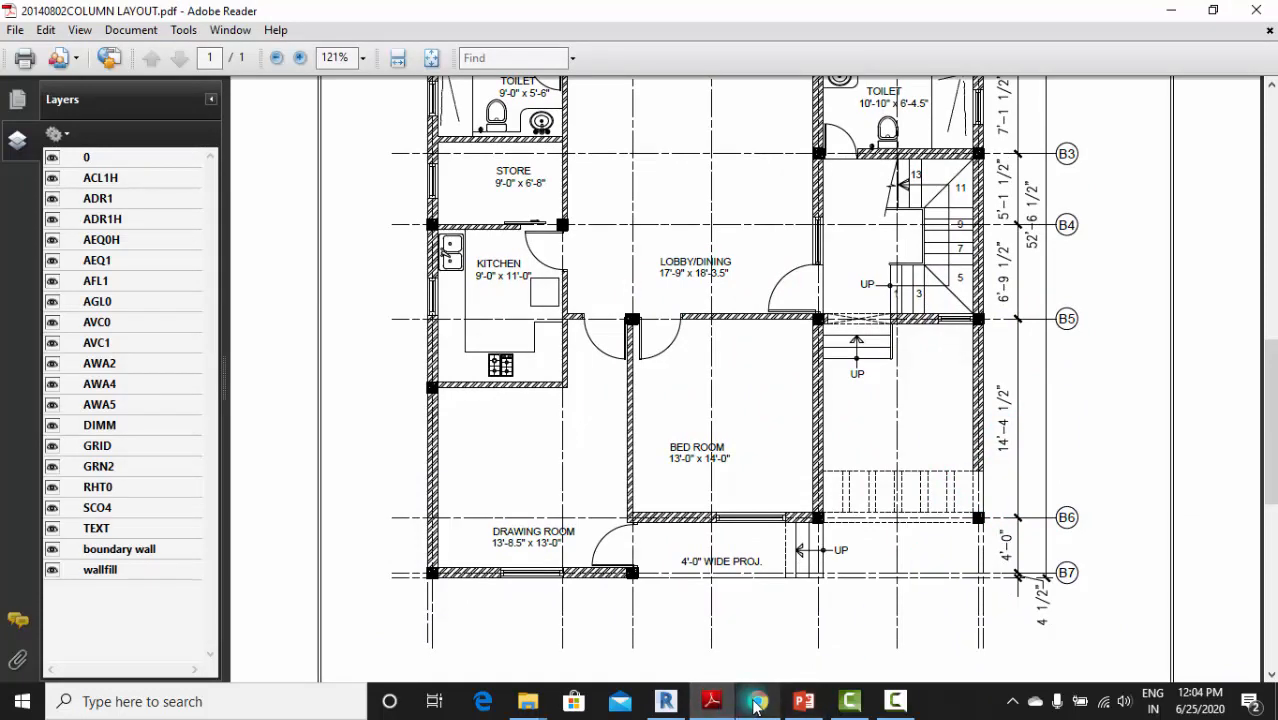
{"action": "left_click", "coordinate": [665, 701]}
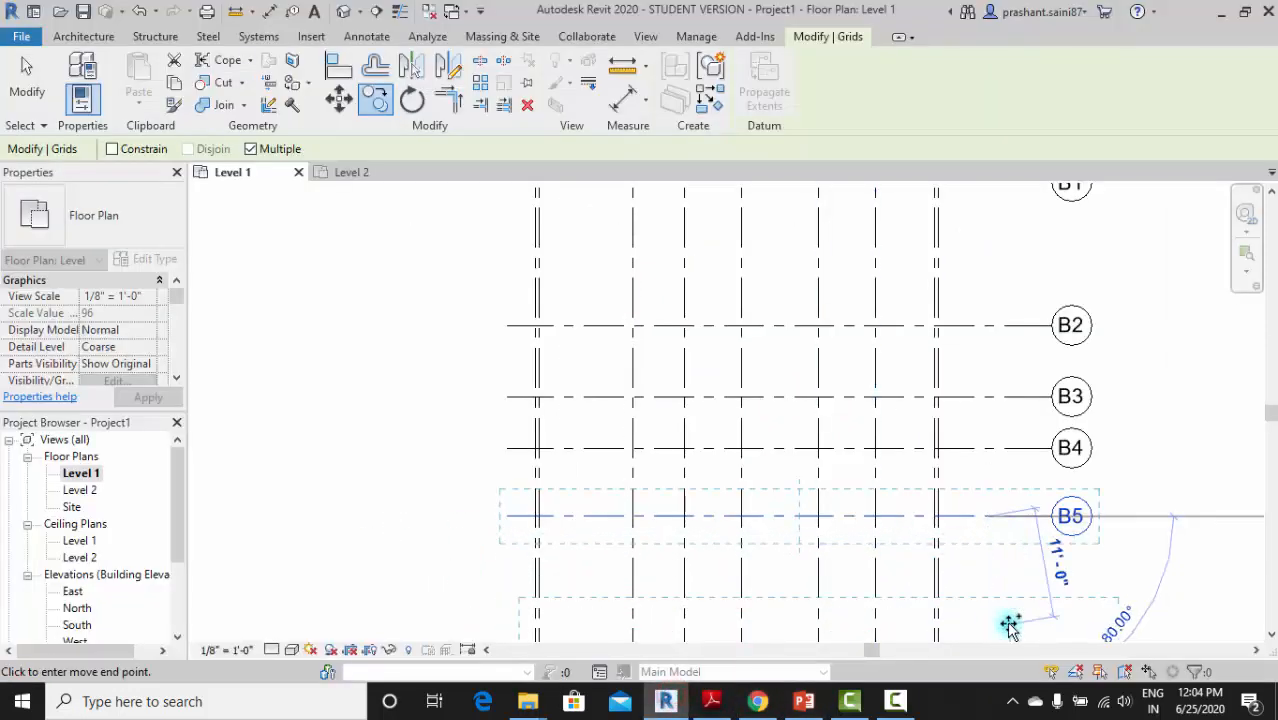
{"action": "type", "text": "14'"}
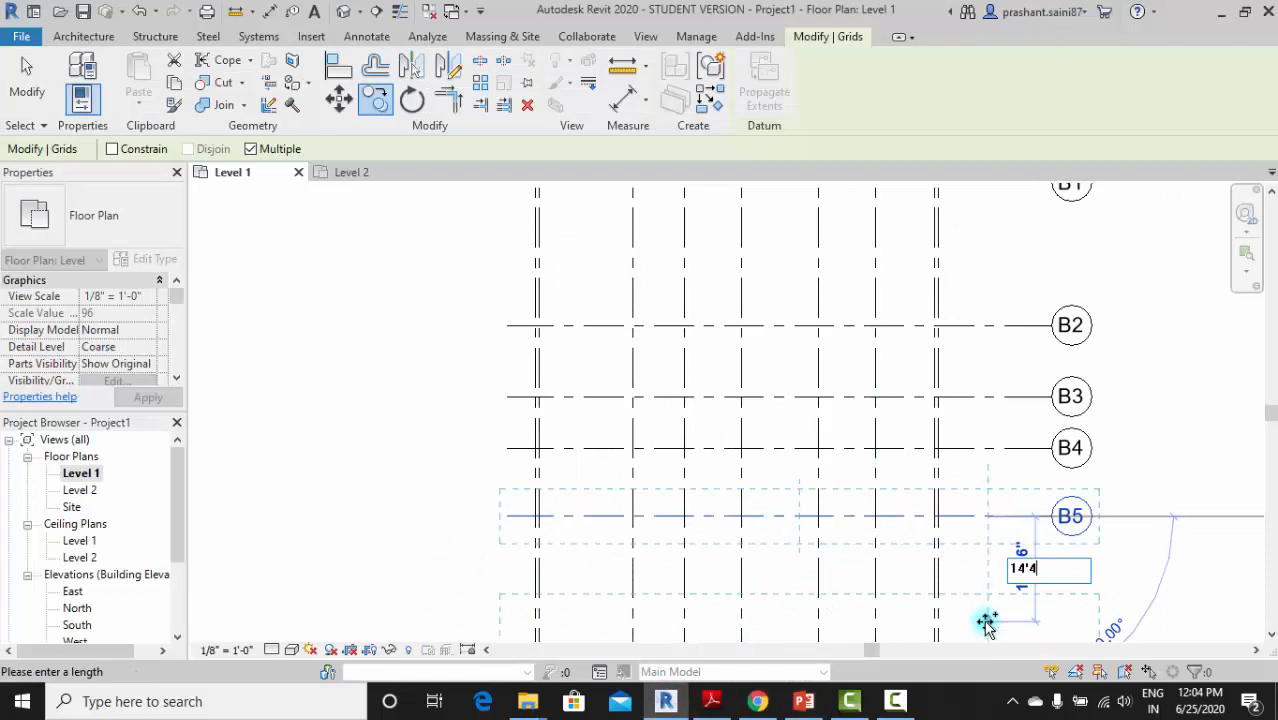
{"action": "type", "text": "4.5\""}
{"action": "key", "text": "Return"}
{"action": "scroll", "coordinate": [940, 450], "scroll_direction": "down", "scroll_amount": 4}
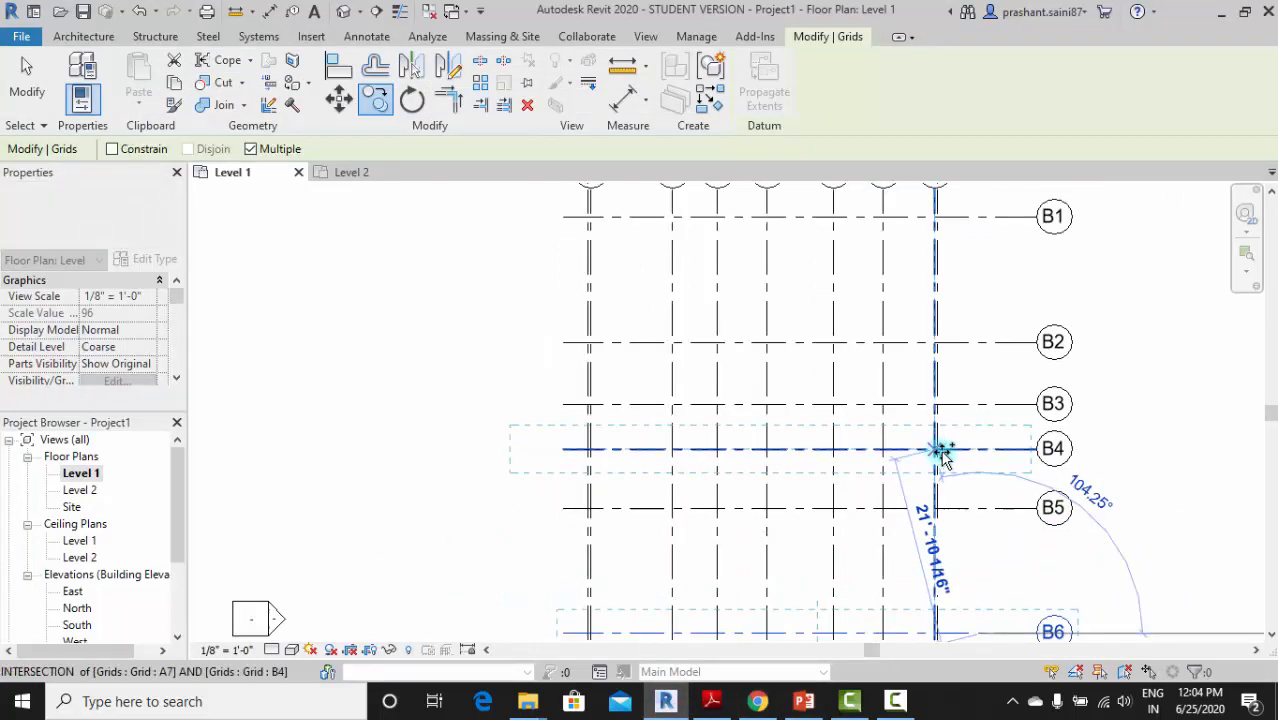
{"action": "scroll", "coordinate": [997, 568], "scroll_direction": "up", "scroll_amount": 3}
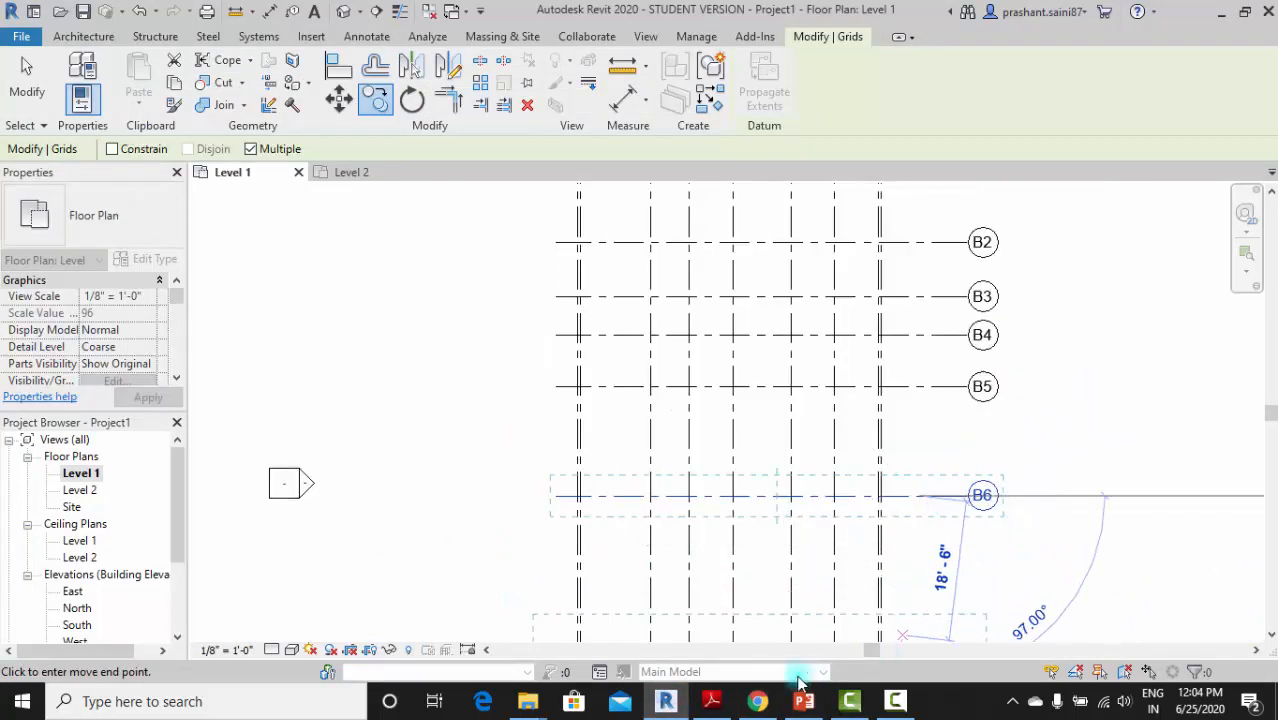
Check the B6 to B7 spacing in the PDF, place the last grid copy 4' straight below B6 and end copying
{"action": "left_click", "coordinate": [713, 702]}
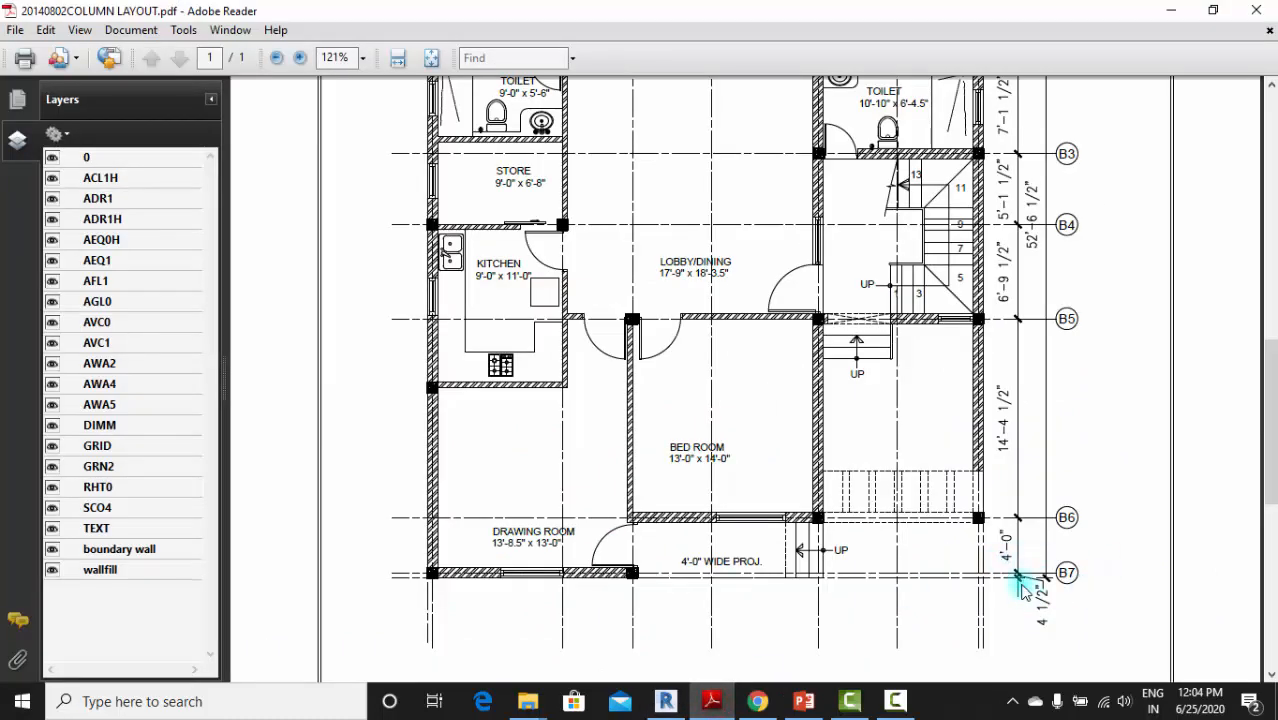
{"action": "left_click", "coordinate": [755, 704]}
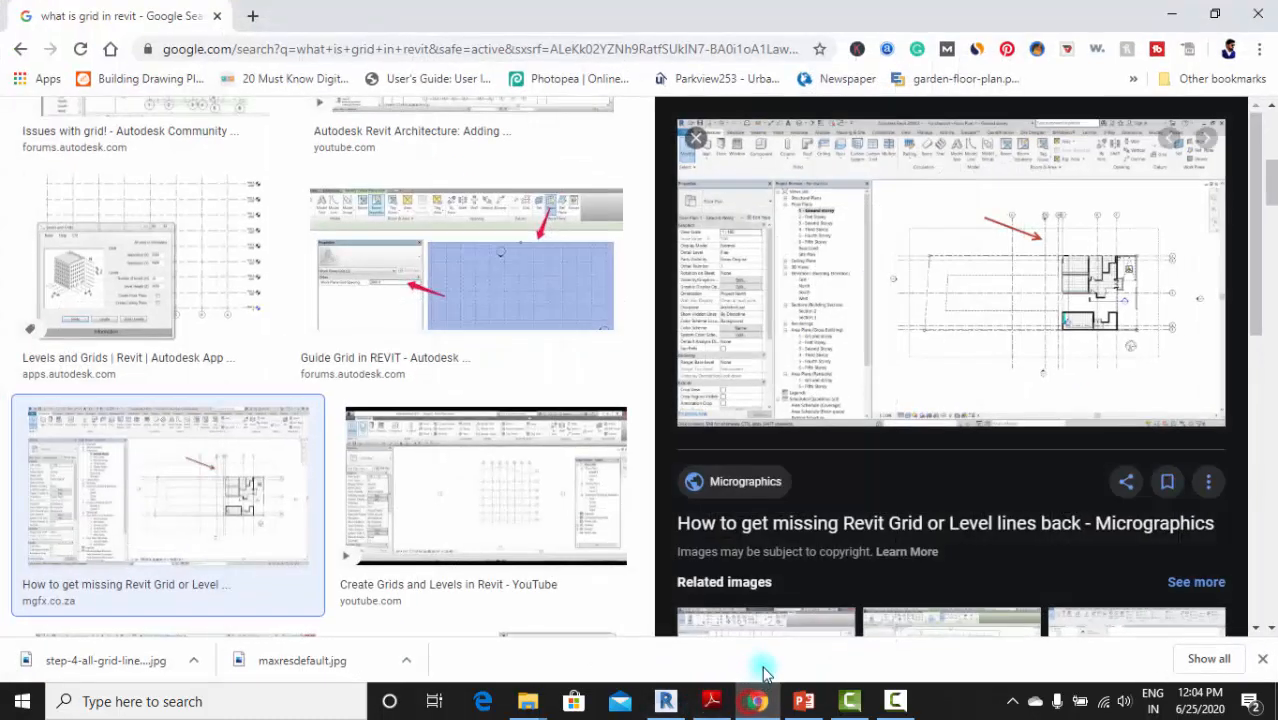
{"action": "left_click", "coordinate": [756, 703]}
{"action": "left_click", "coordinate": [664, 697]}
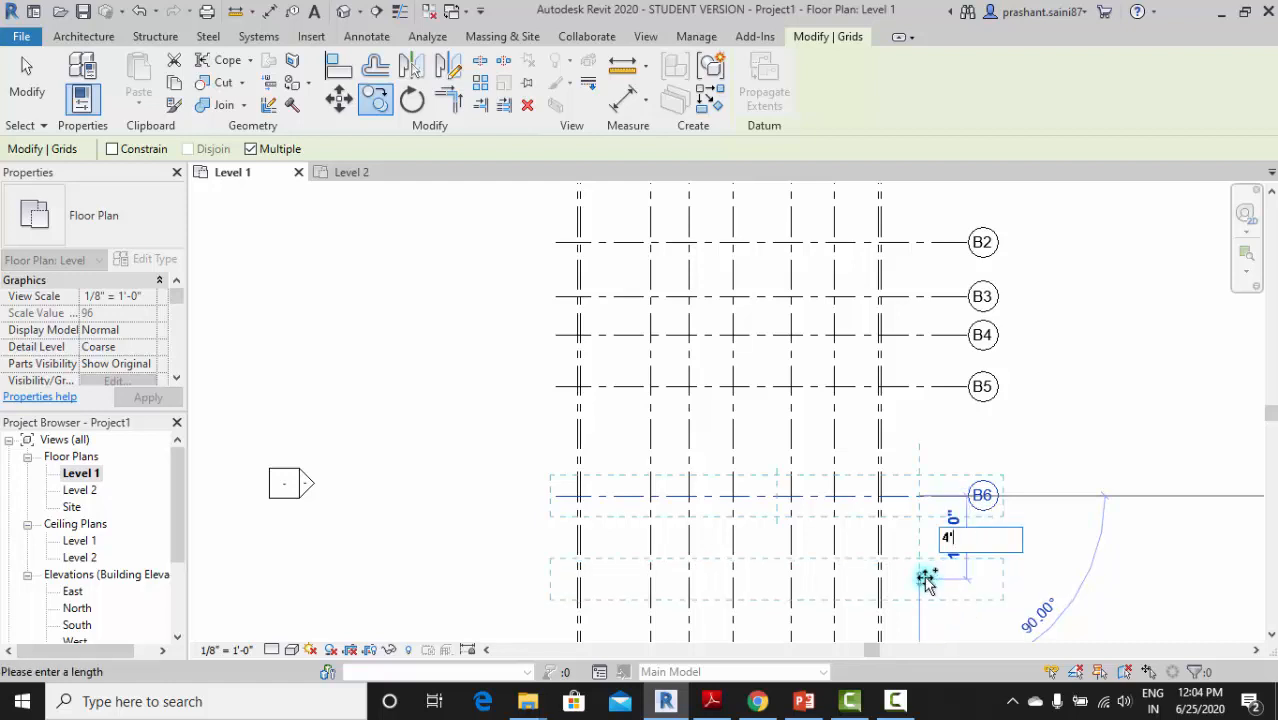
{"action": "key", "text": "Return"}
{"action": "key", "text": "Escape"}
{"action": "key", "text": "Escape"}
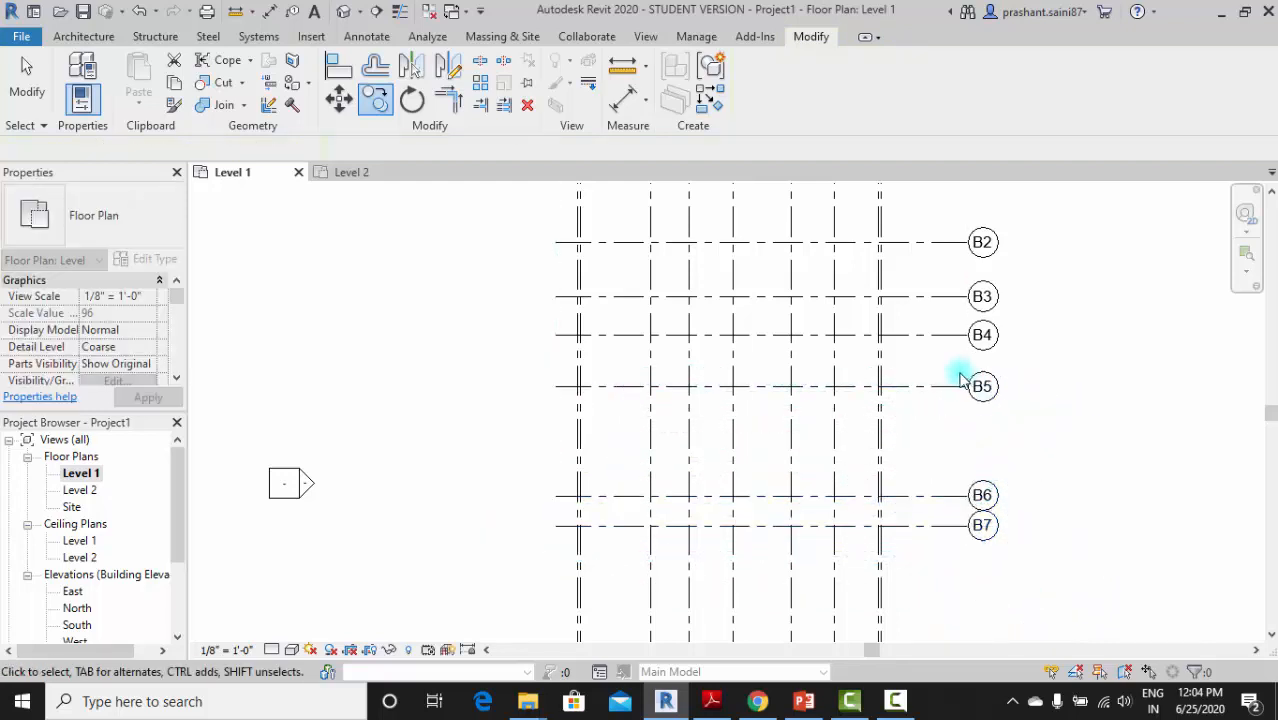
Shorten the vertical A grids so their lower ends stop just below grid B7
{"action": "scroll", "coordinate": [955, 400], "scroll_direction": "down", "scroll_amount": 5}
{"action": "left_click_drag", "start_coordinate": [737, 478], "coordinate": [720, 383]}
{"action": "left_click", "coordinate": [776, 515]}
{"action": "left_click", "coordinate": [716, 464]}
{"action": "left_click", "coordinate": [988, 528]}
{"action": "middle_click_drag", "start_coordinate": [860, 365], "coordinate": [884, 520]}
{"action": "scroll", "coordinate": [856, 518], "scroll_direction": "up", "scroll_amount": 4}
{"action": "scroll", "coordinate": [888, 489], "scroll_direction": "down", "scroll_amount": 2}
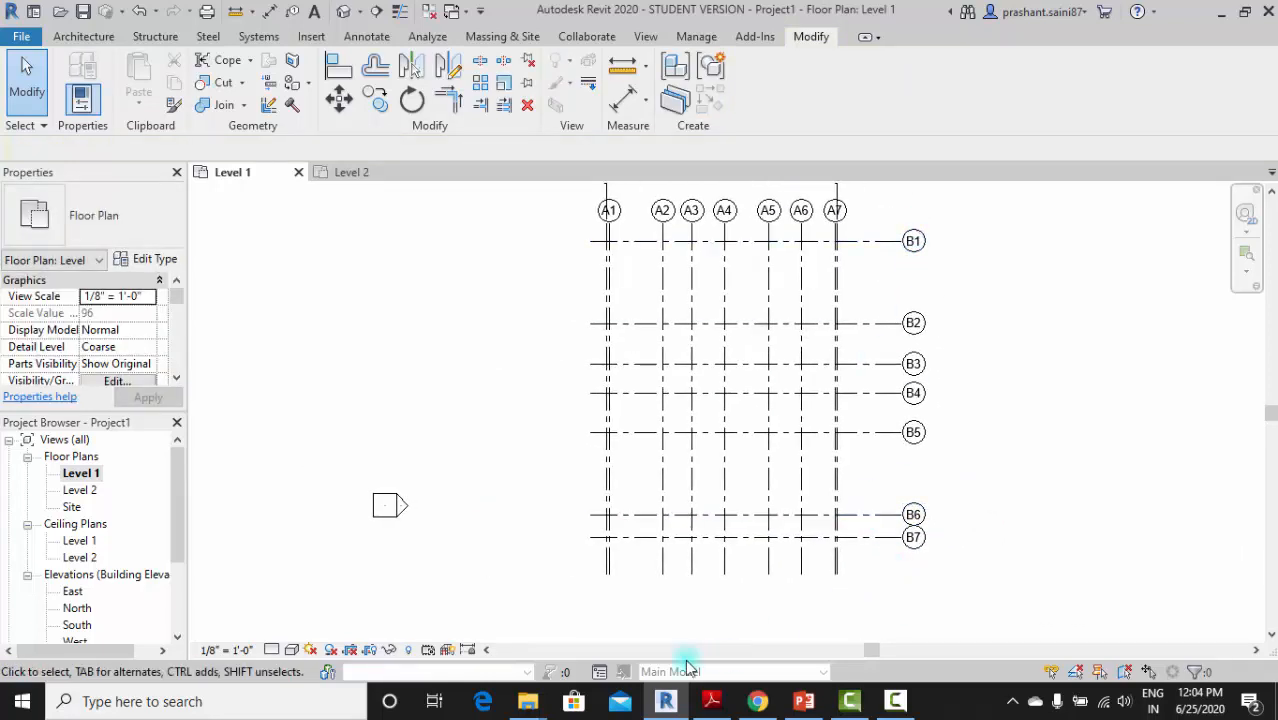
Check the horizontal grids' dimensions in the PDF and place an aligned dimension from grid B1 to B7 beside the bubbles
{"action": "left_click", "coordinate": [713, 702]}
{"action": "scroll", "coordinate": [1000, 525], "scroll_direction": "down", "scroll_amount": 1}
{"action": "scroll", "coordinate": [1055, 515], "scroll_direction": "up", "scroll_amount": 1}
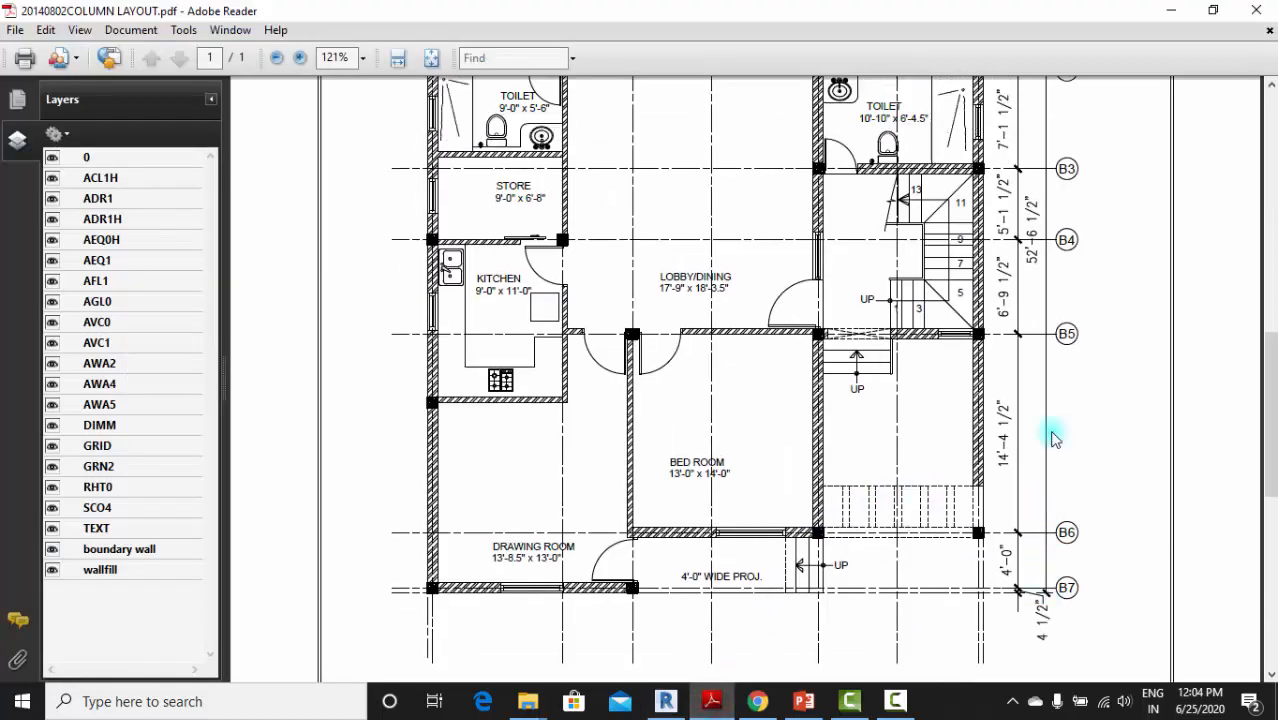
{"action": "left_click", "coordinate": [674, 708]}
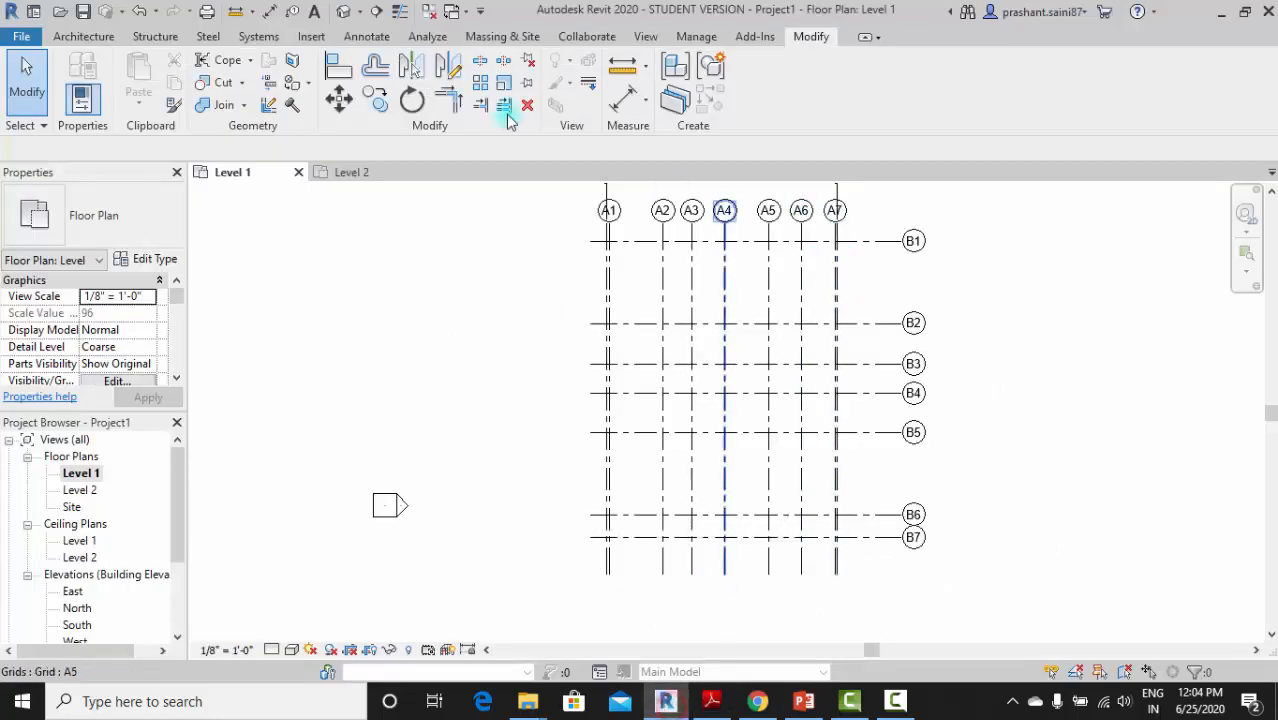
{"action": "left_click", "coordinate": [362, 36]}
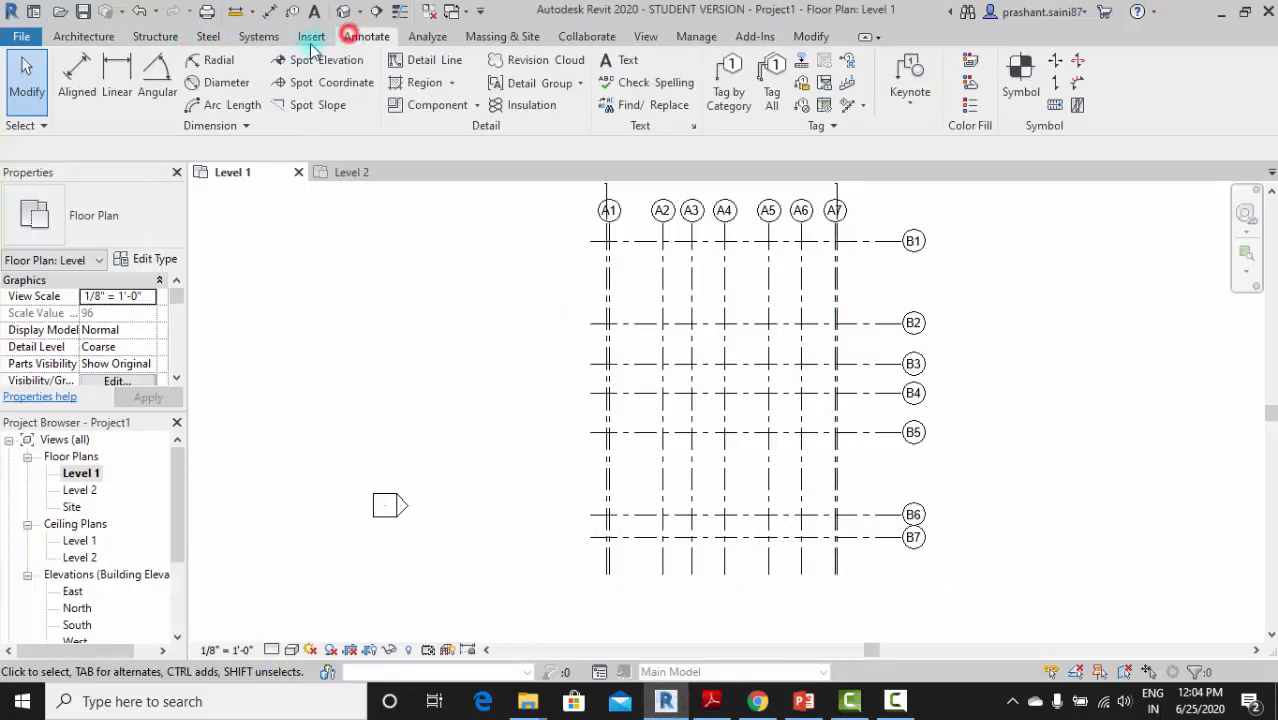
{"action": "left_click", "coordinate": [85, 72]}
{"action": "left_click", "coordinate": [884, 240]}
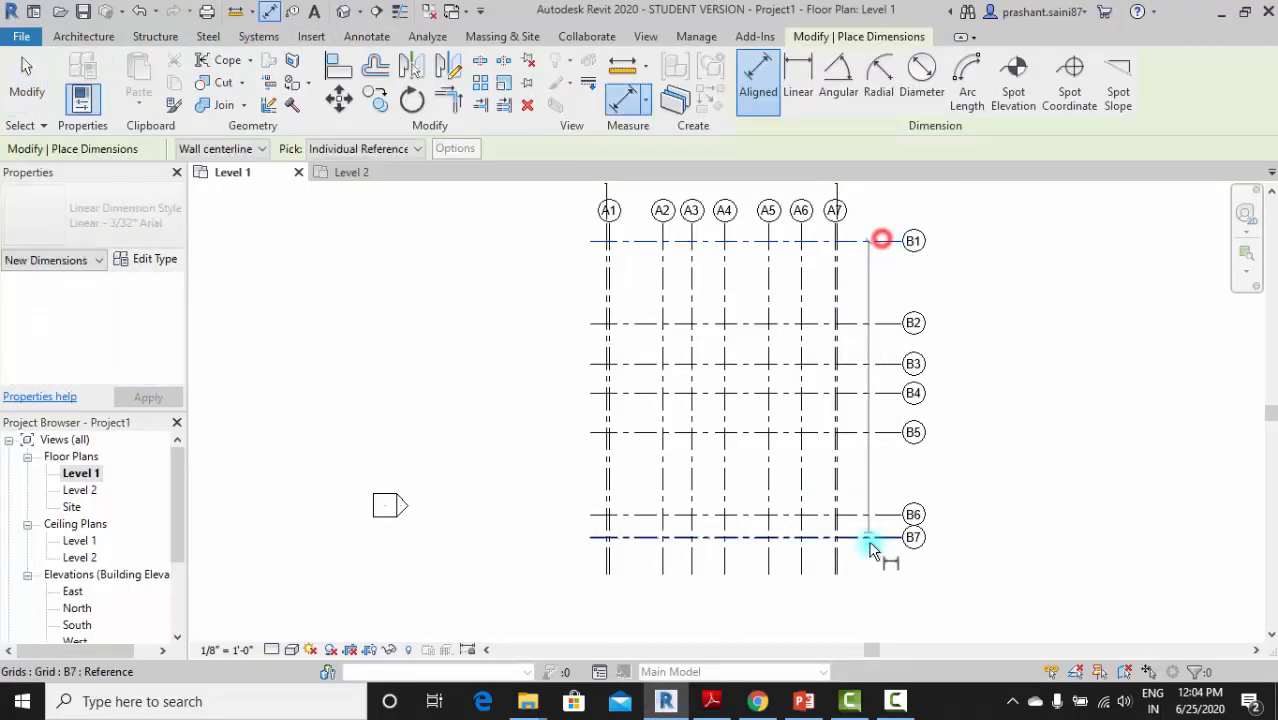
{"action": "left_click", "coordinate": [870, 538]}
{"action": "left_click", "coordinate": [949, 480]}
{"action": "scroll", "coordinate": [950, 380], "scroll_direction": "up", "scroll_amount": 4}
{"action": "key", "text": "Escape"}
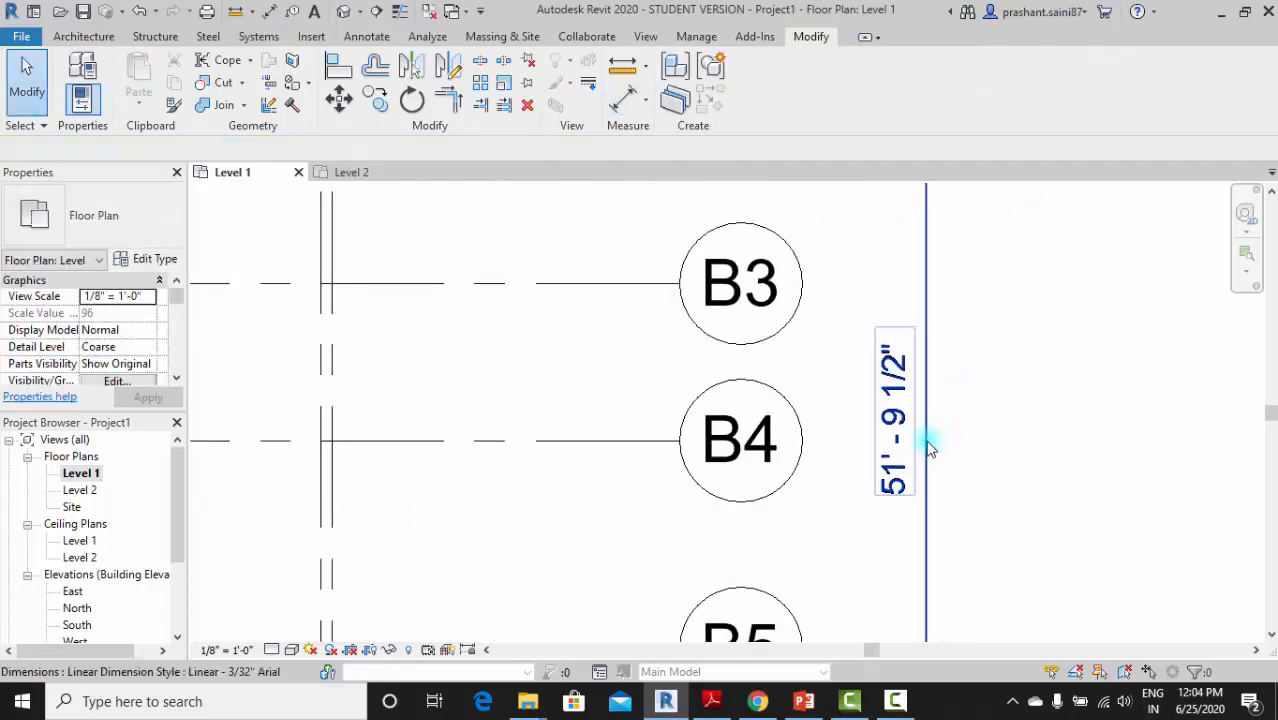
Examine the outer offset lines at grids B1 and B7 and the overall vertical dimension in the column layout PDF
{"action": "scroll", "coordinate": [913, 430], "scroll_direction": "down", "scroll_amount": 7}
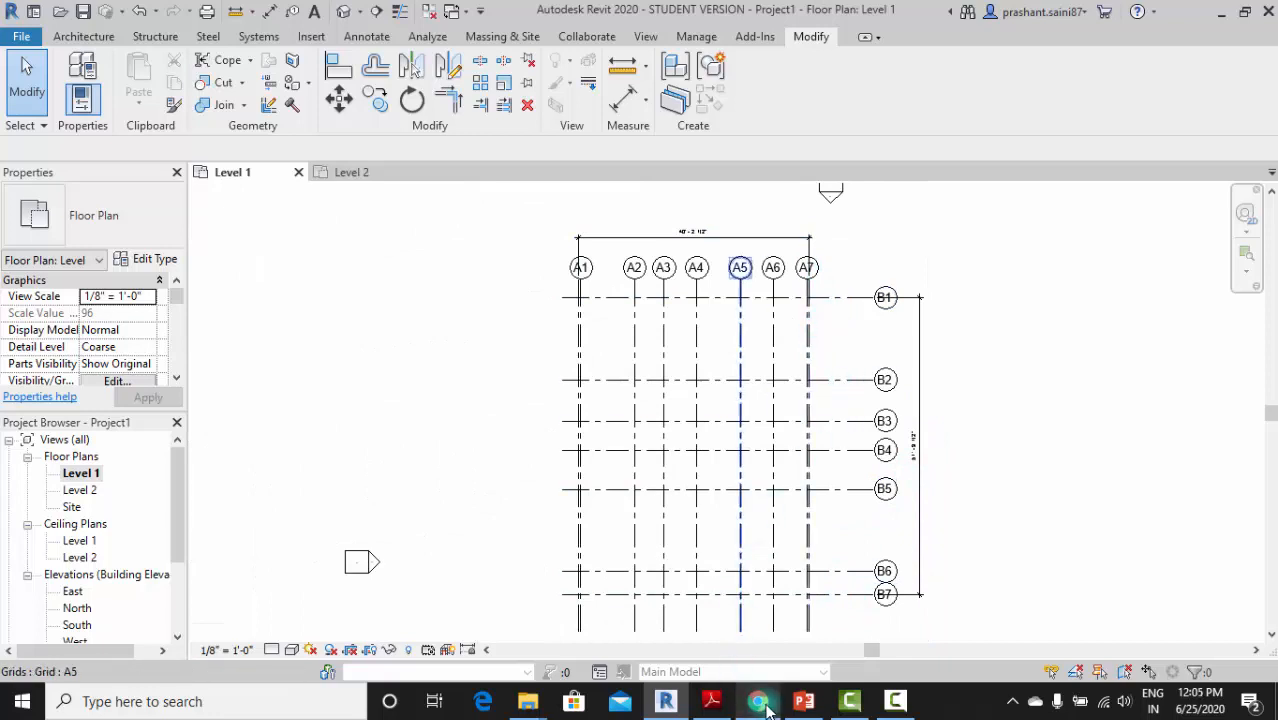
{"action": "left_click", "coordinate": [712, 701]}
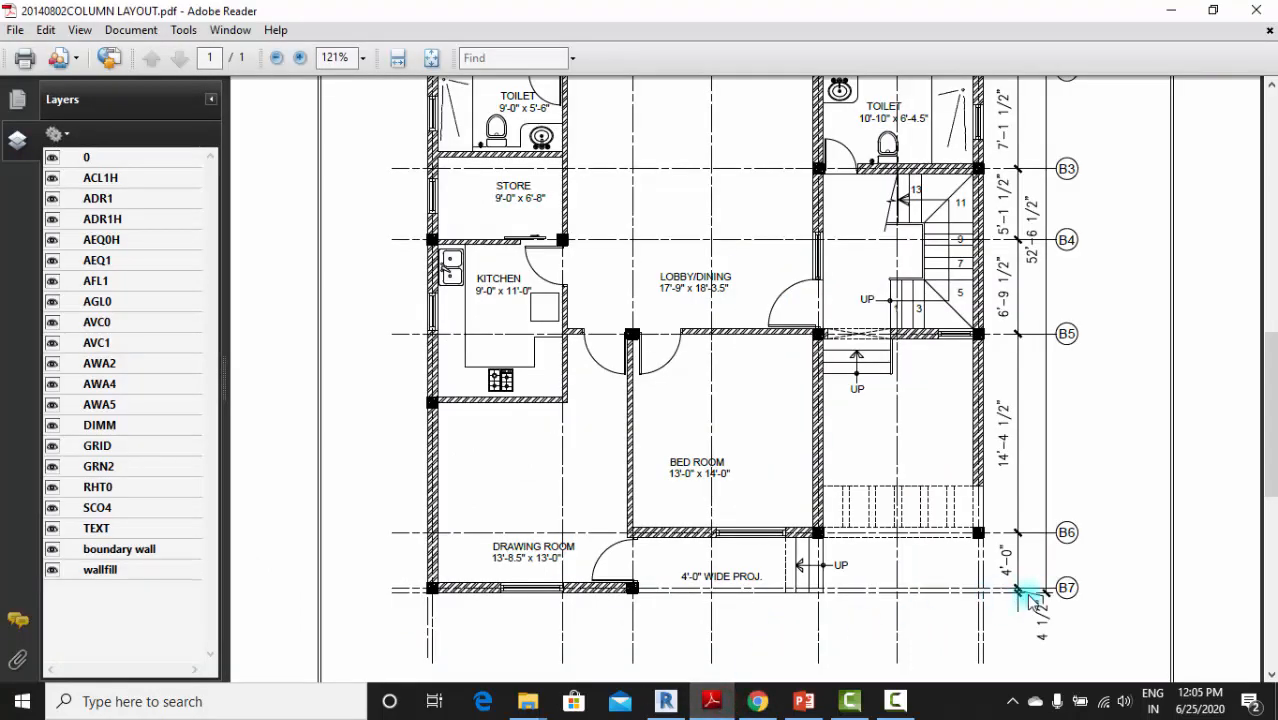
{"action": "scroll", "coordinate": [1020, 595], "scroll_direction": "up", "scroll_amount": 10}
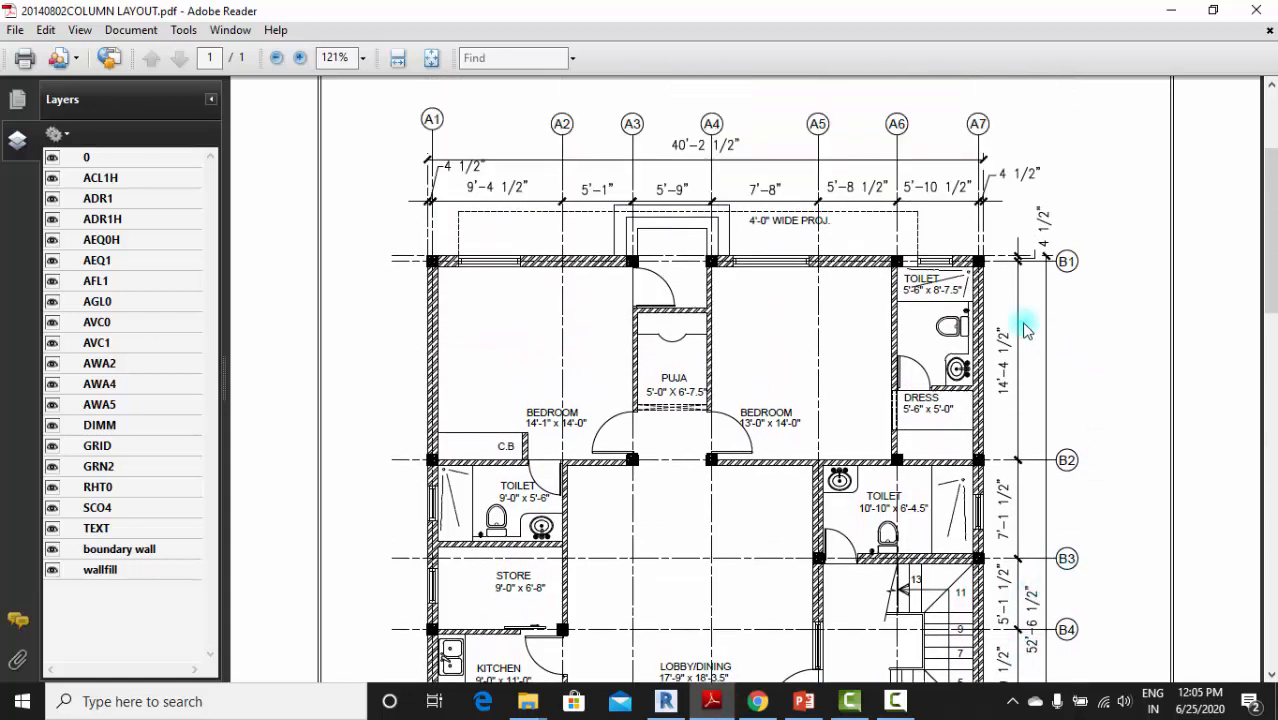
{"action": "scroll", "coordinate": [938, 411], "scroll_direction": "down", "scroll_amount": 5}
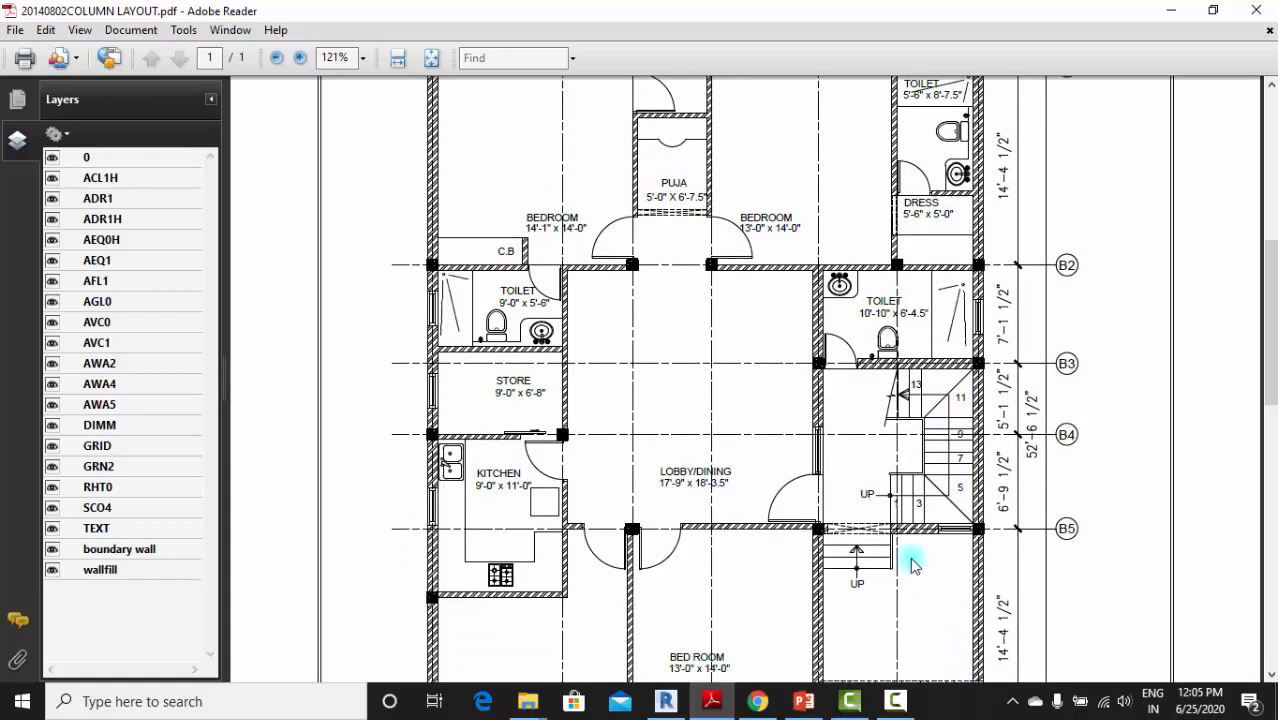
{"action": "left_click", "coordinate": [665, 701]}
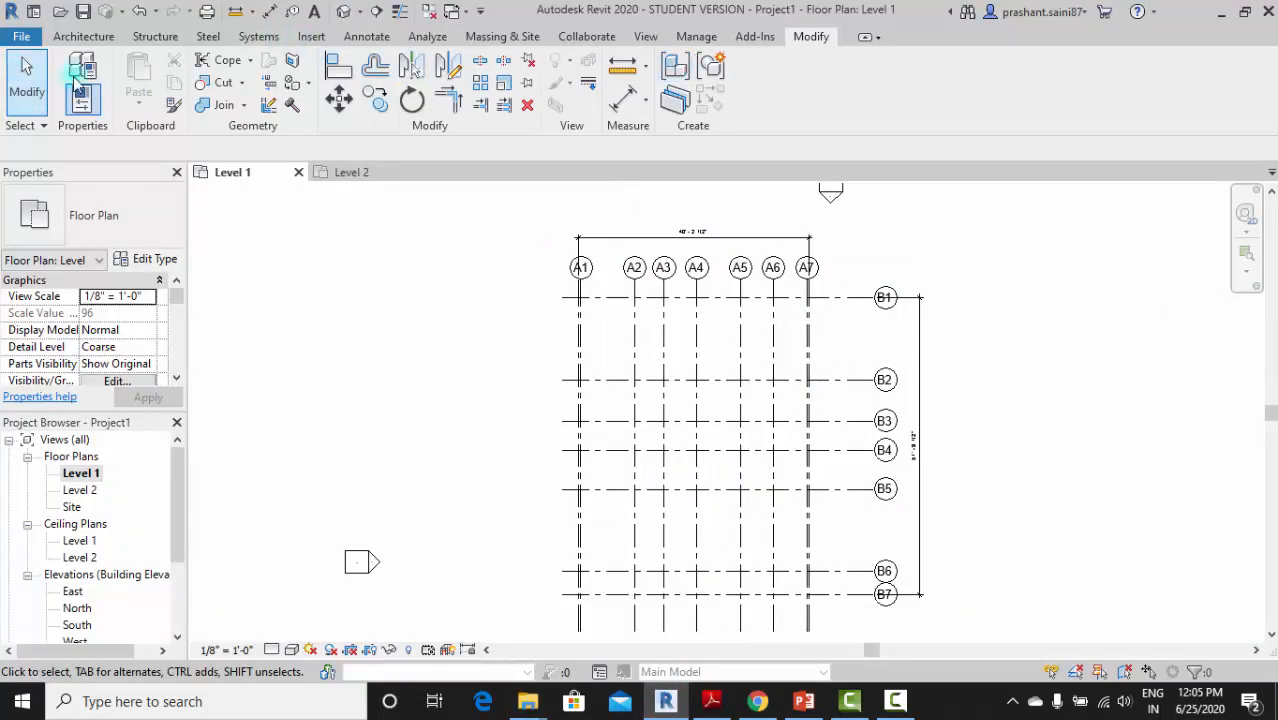
Copy grid B1 4.5" straight up to make the upper outer offset line, and end copying
{"action": "scroll", "coordinate": [820, 338], "scroll_direction": "up", "scroll_amount": 2}
{"action": "scroll", "coordinate": [815, 343], "scroll_direction": "up", "scroll_amount": 2}
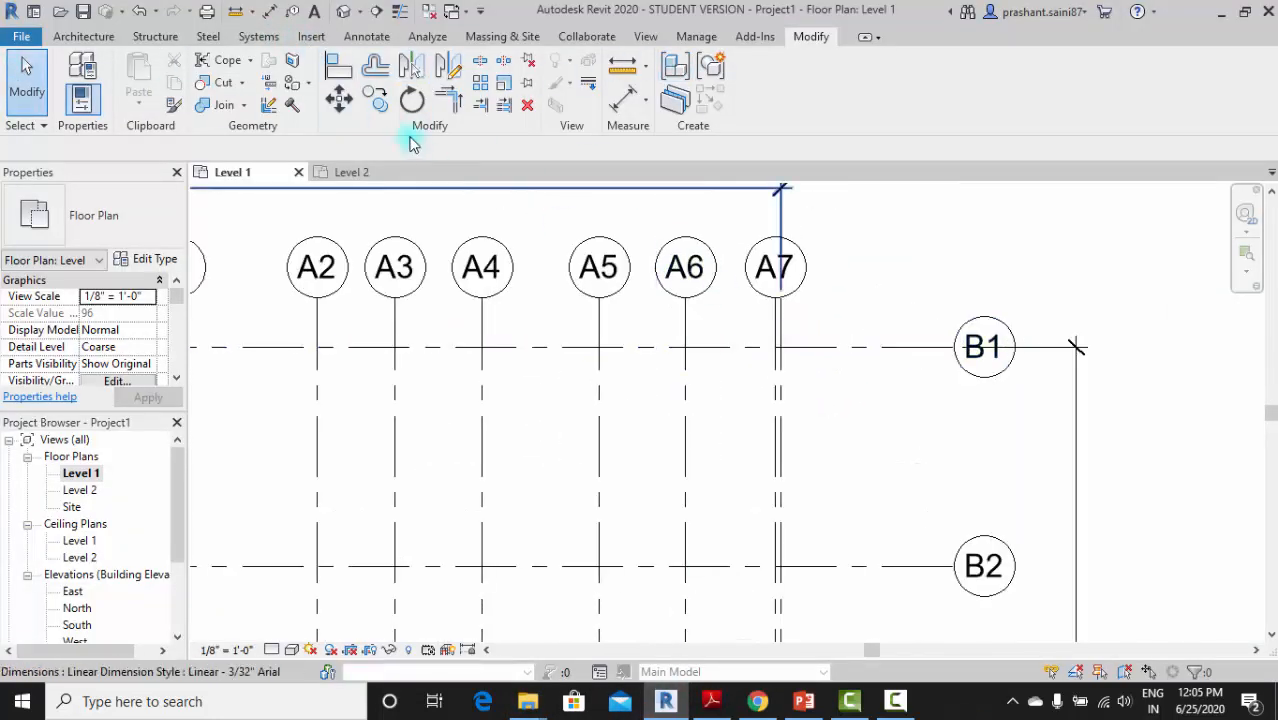
{"action": "left_click", "coordinate": [373, 102]}
{"action": "left_click", "coordinate": [862, 348]}
{"action": "right_click", "coordinate": [918, 296]}
{"action": "left_click", "coordinate": [918, 296]}
{"action": "left_click", "coordinate": [862, 345]}
{"action": "type", "text": "4.5'"}
{"action": "key", "text": "Return"}
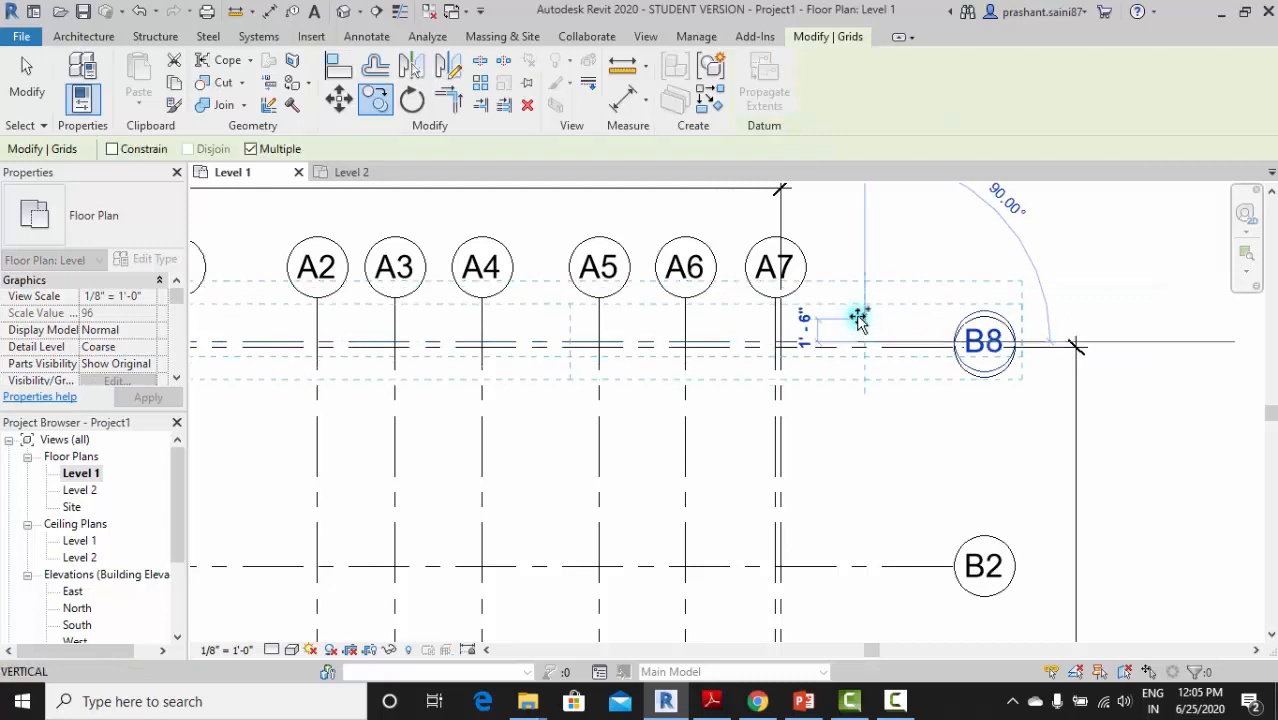
{"action": "scroll", "coordinate": [884, 305], "scroll_direction": "down", "scroll_amount": 5}
{"action": "key", "text": "Escape"}
{"action": "scroll", "coordinate": [880, 460], "scroll_direction": "up", "scroll_amount": 5}
{"action": "key", "text": "Escape"}
Copy grid B7 4.5" straight down to make the lower outer offset line
{"action": "left_click", "coordinate": [883, 484]}
{"action": "left_click", "coordinate": [376, 98]}
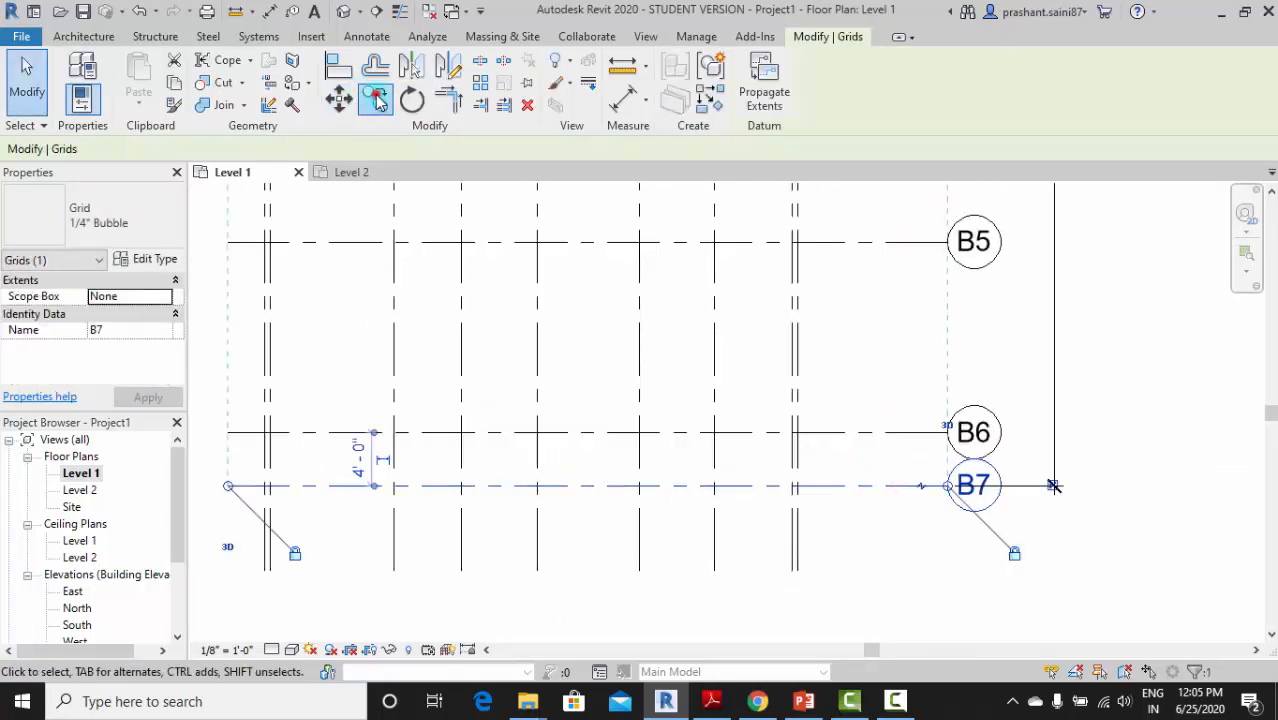
{"action": "left_click", "coordinate": [897, 486]}
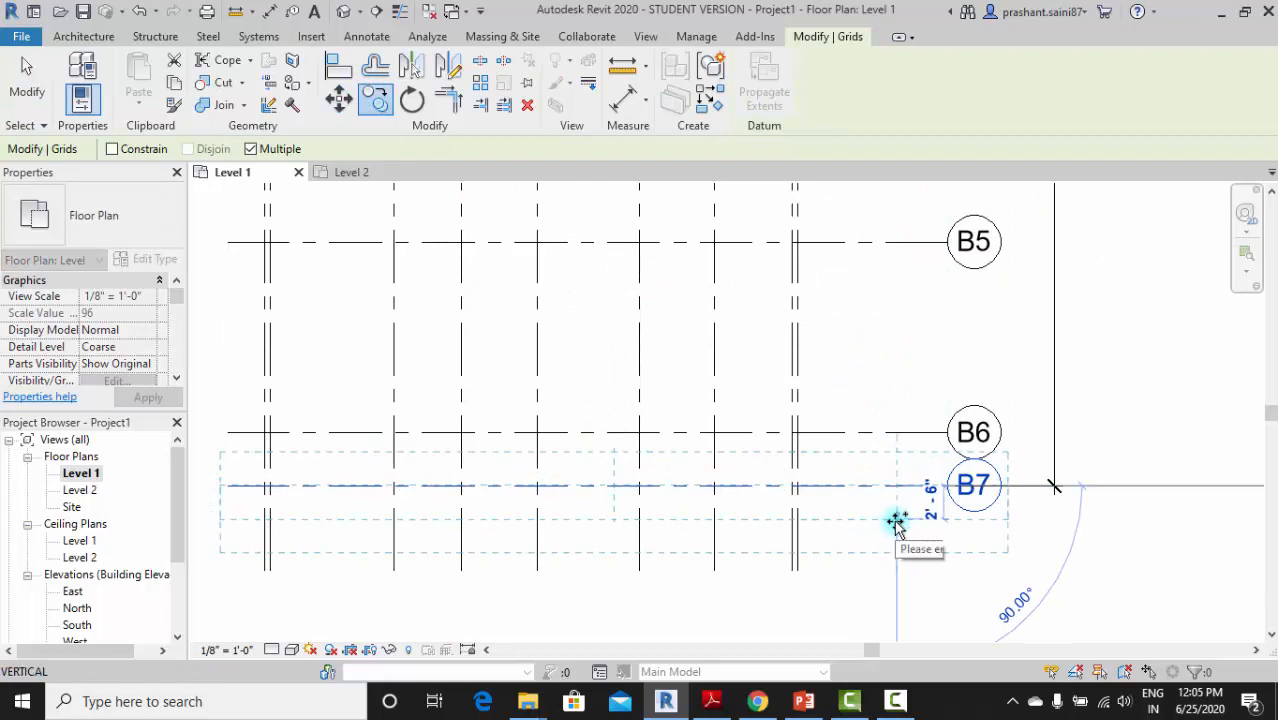
{"action": "type", "text": "4.5'"}
{"action": "key", "text": "Return"}
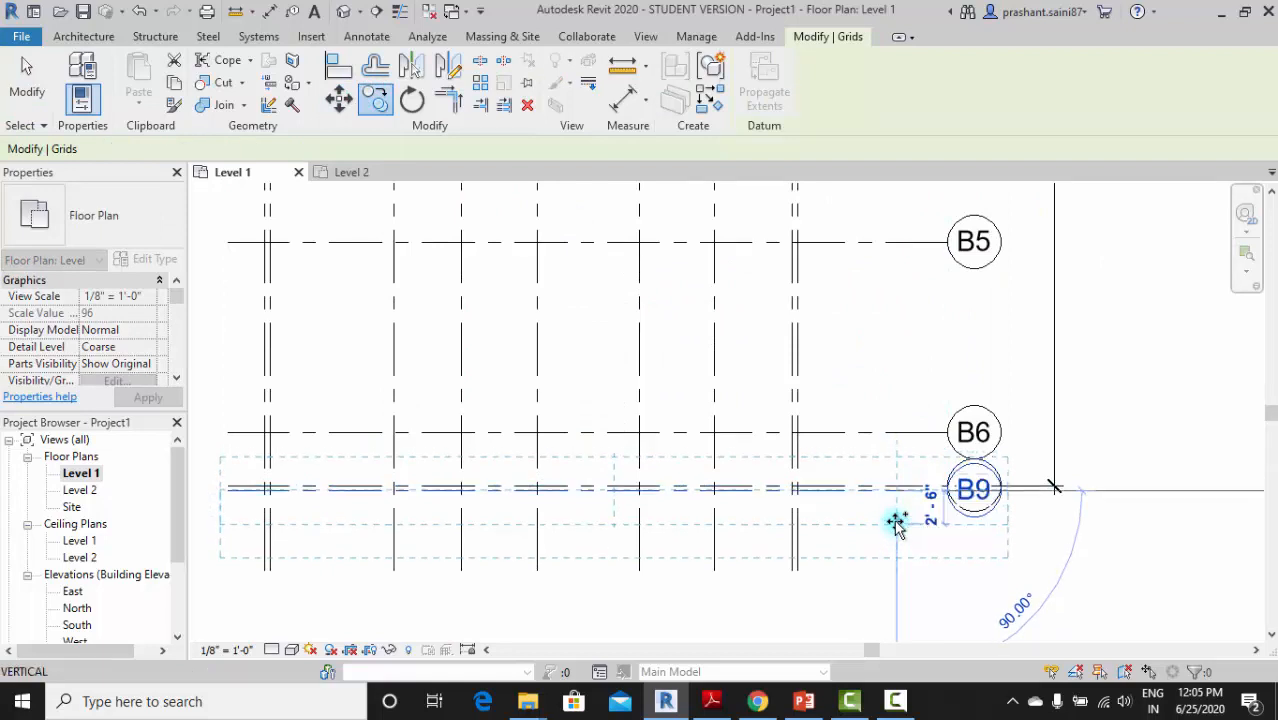
{"action": "key", "text": "Escape"}
Hide the bubble of the new offset grid just below B7 and deselect it
{"action": "left_click", "coordinate": [896, 489]}
{"action": "scroll", "coordinate": [896, 490], "scroll_direction": "up", "scroll_amount": 2}
{"action": "scroll", "coordinate": [953, 490], "scroll_direction": "up", "scroll_amount": 2}
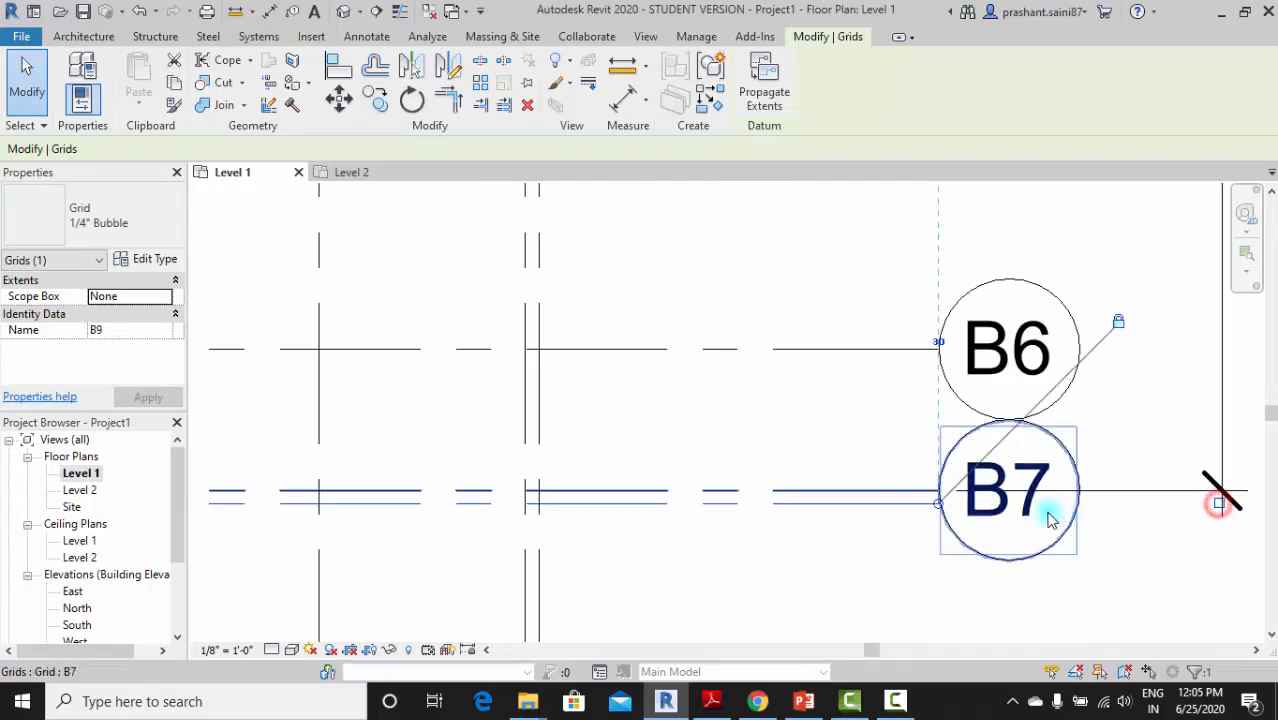
{"action": "scroll", "coordinate": [1050, 515], "scroll_direction": "down", "scroll_amount": 3}
{"action": "left_click", "coordinate": [1033, 586]}
Hide the bubble of the offset grid just above B1 and deselect it
{"action": "scroll", "coordinate": [1025, 543], "scroll_direction": "down", "scroll_amount": 4}
{"action": "middle_click_drag", "start_coordinate": [976, 391], "coordinate": [953, 487]}
{"action": "scroll", "coordinate": [964, 395], "scroll_direction": "up", "scroll_amount": 4}
{"action": "left_click", "coordinate": [972, 493]}
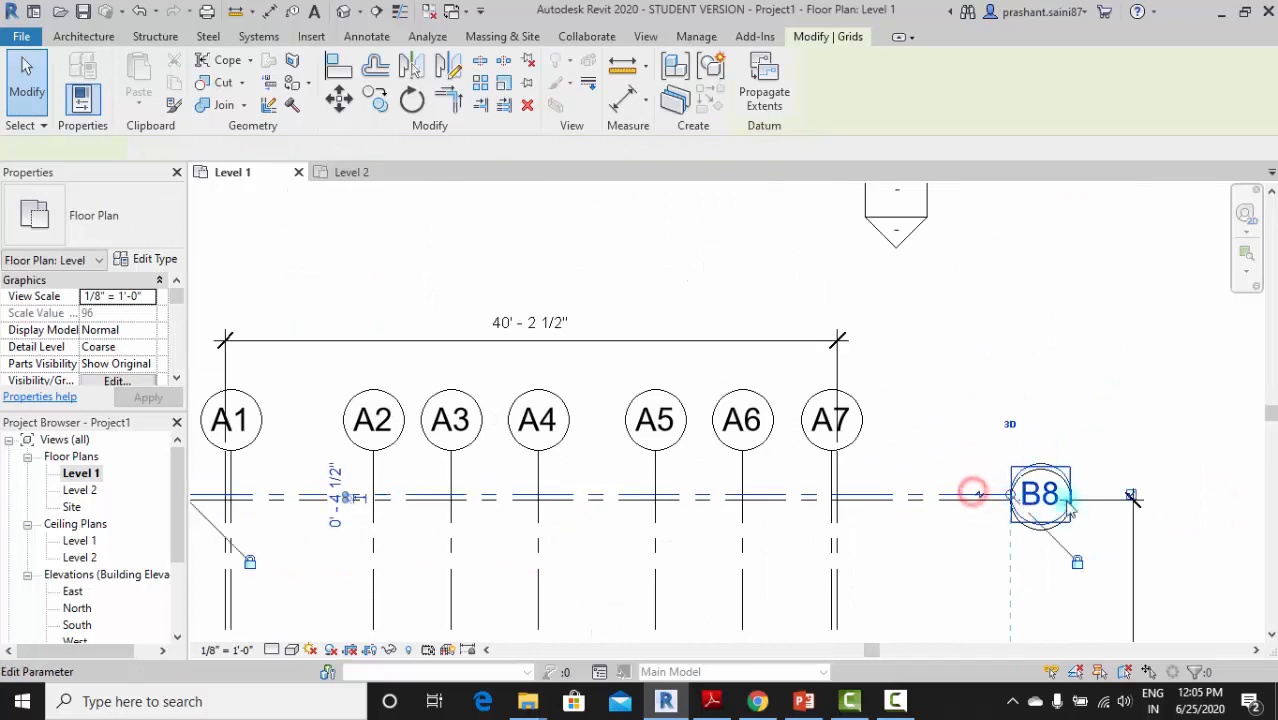
{"action": "type", "text": "B1"}
{"action": "key", "text": "Return"}
{"action": "left_click", "coordinate": [1129, 415]}
Delete the aligned dimension between grids B1 and B7
{"action": "scroll", "coordinate": [1040, 420], "scroll_direction": "down", "scroll_amount": 3}
{"action": "scroll", "coordinate": [1040, 420], "scroll_direction": "down", "scroll_amount": 3}
{"action": "left_click", "coordinate": [1026, 422]}
{"action": "key", "text": "Delete"}
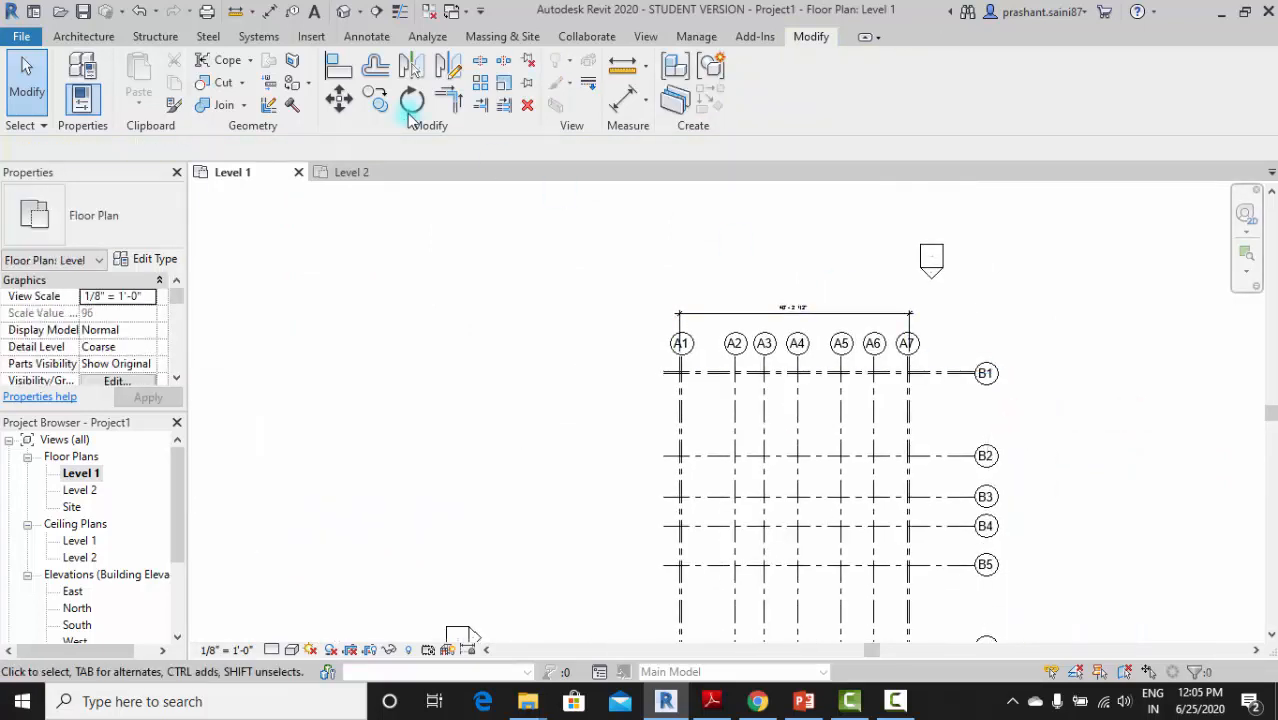
Add an aligned dimension between the outer offset lines beside B1 and B7, placed beyond the B grid bubbles
{"action": "left_click", "coordinate": [366, 36]}
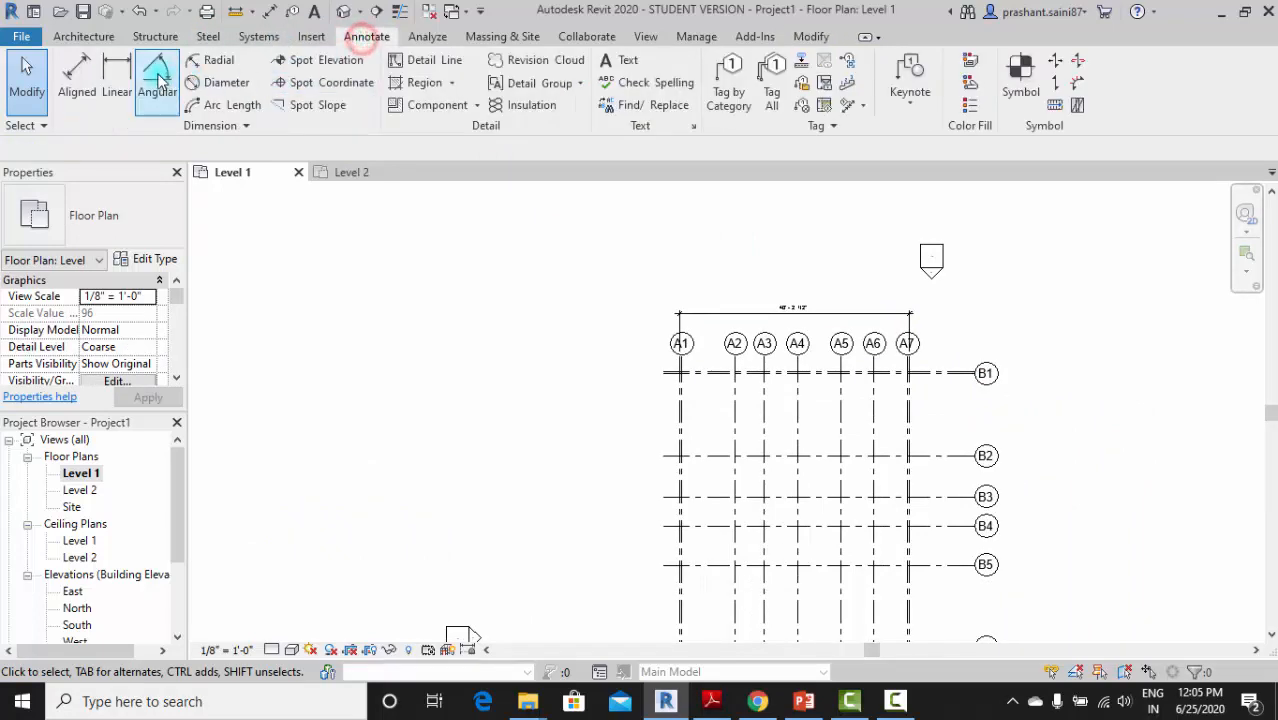
{"action": "left_click", "coordinate": [77, 72]}
{"action": "scroll", "coordinate": [945, 368], "scroll_direction": "up", "scroll_amount": 4}
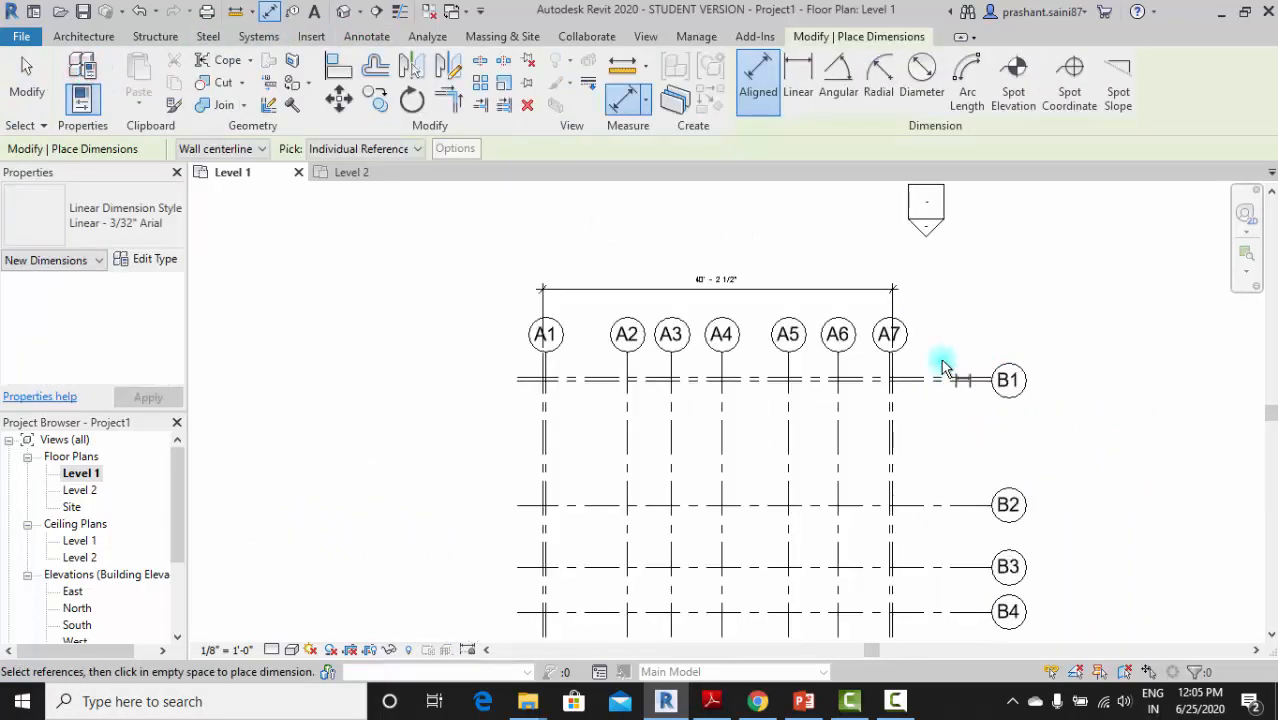
{"action": "scroll", "coordinate": [970, 370], "scroll_direction": "down", "scroll_amount": 5}
{"action": "scroll", "coordinate": [956, 420], "scroll_direction": "up", "scroll_amount": 5}
{"action": "left_click", "coordinate": [914, 392]}
{"action": "middle_click_drag", "start_coordinate": [1050, 448], "coordinate": [1030, 640]}
{"action": "scroll", "coordinate": [1028, 530], "scroll_direction": "down", "scroll_amount": 1}
{"action": "left_click", "coordinate": [1048, 482]}
{"action": "scroll", "coordinate": [1048, 385], "scroll_direction": "up", "scroll_amount": 3}
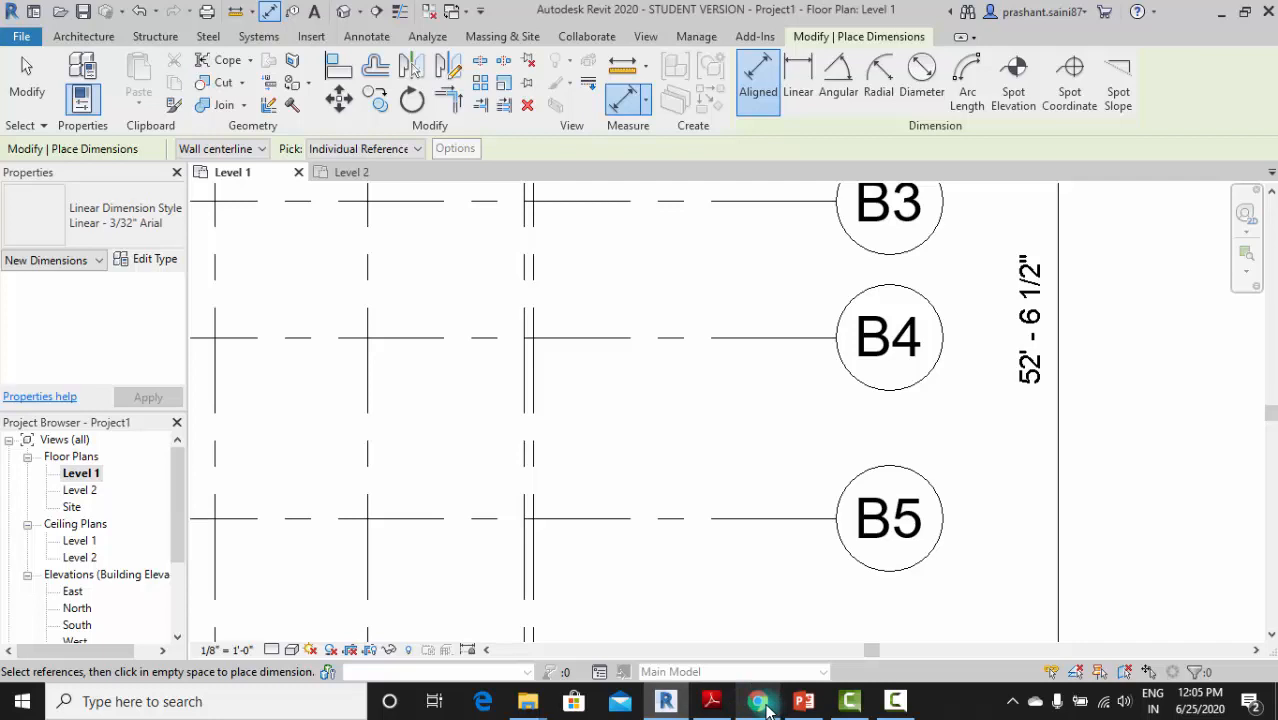
Switch to the column layout PDF in Adobe Reader and compare its B grid spacings, offsets and column positions with the Revit grid
{"action": "left_click", "coordinate": [711, 701]}
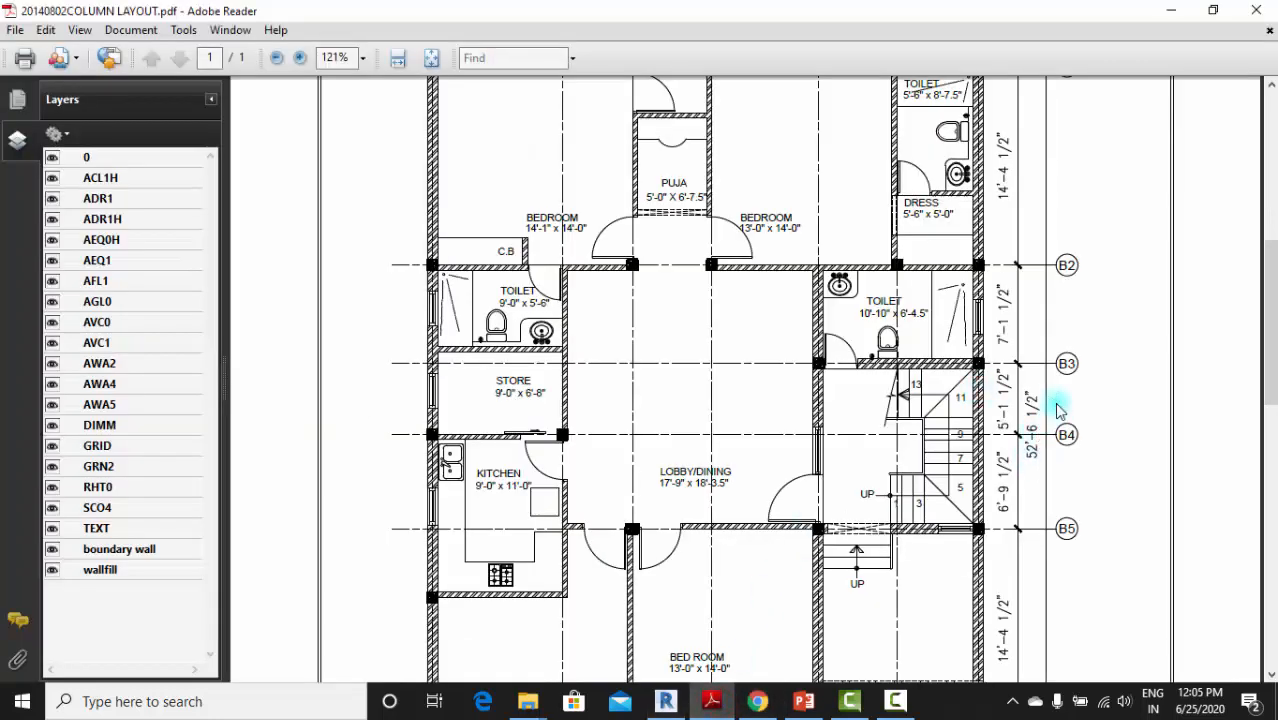
{"action": "scroll", "coordinate": [685, 391], "scroll_direction": "down", "scroll_amount": 1}
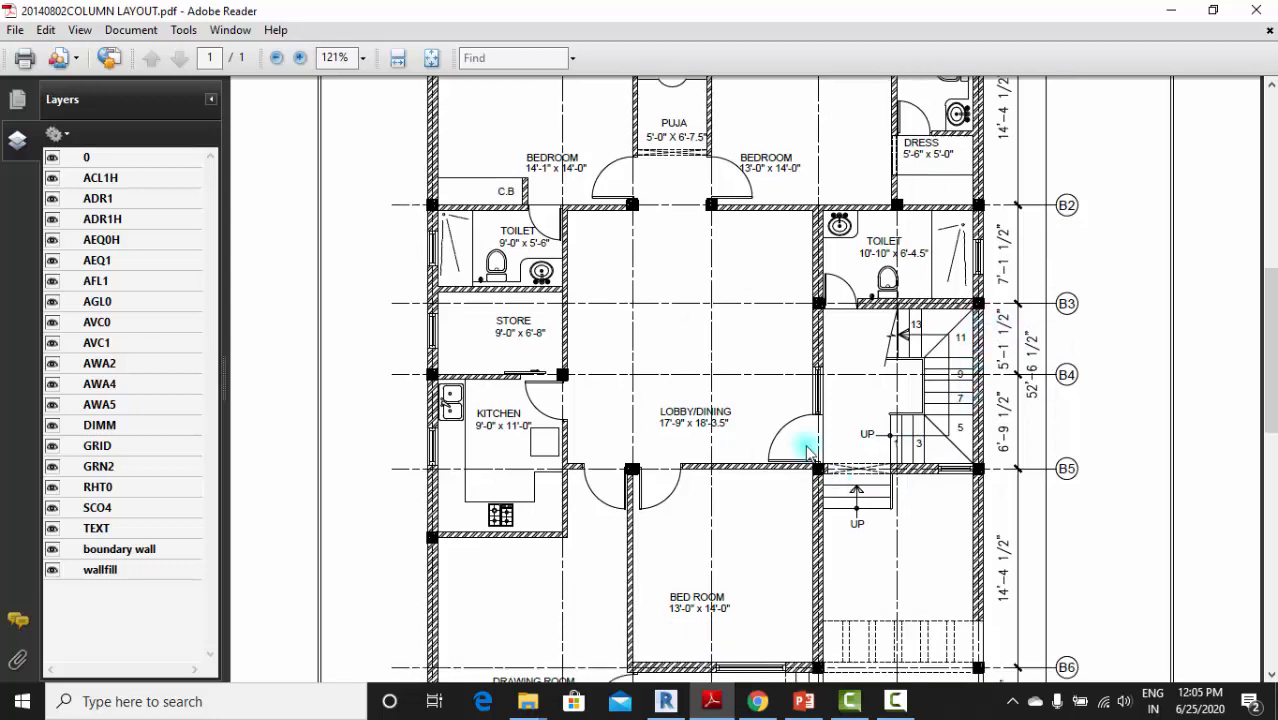
{"action": "scroll", "coordinate": [940, 383], "scroll_direction": "up", "scroll_amount": 2}
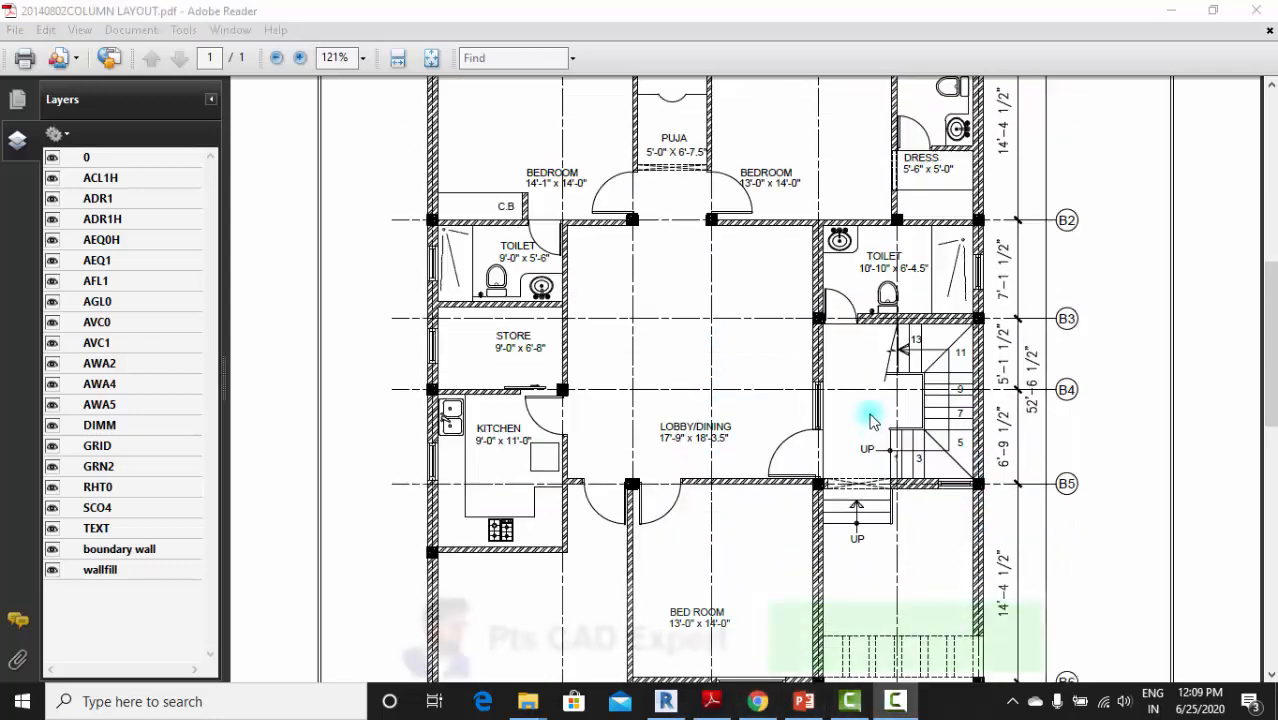
{"action": "scroll", "coordinate": [799, 405], "scroll_direction": "up", "scroll_amount": 2}
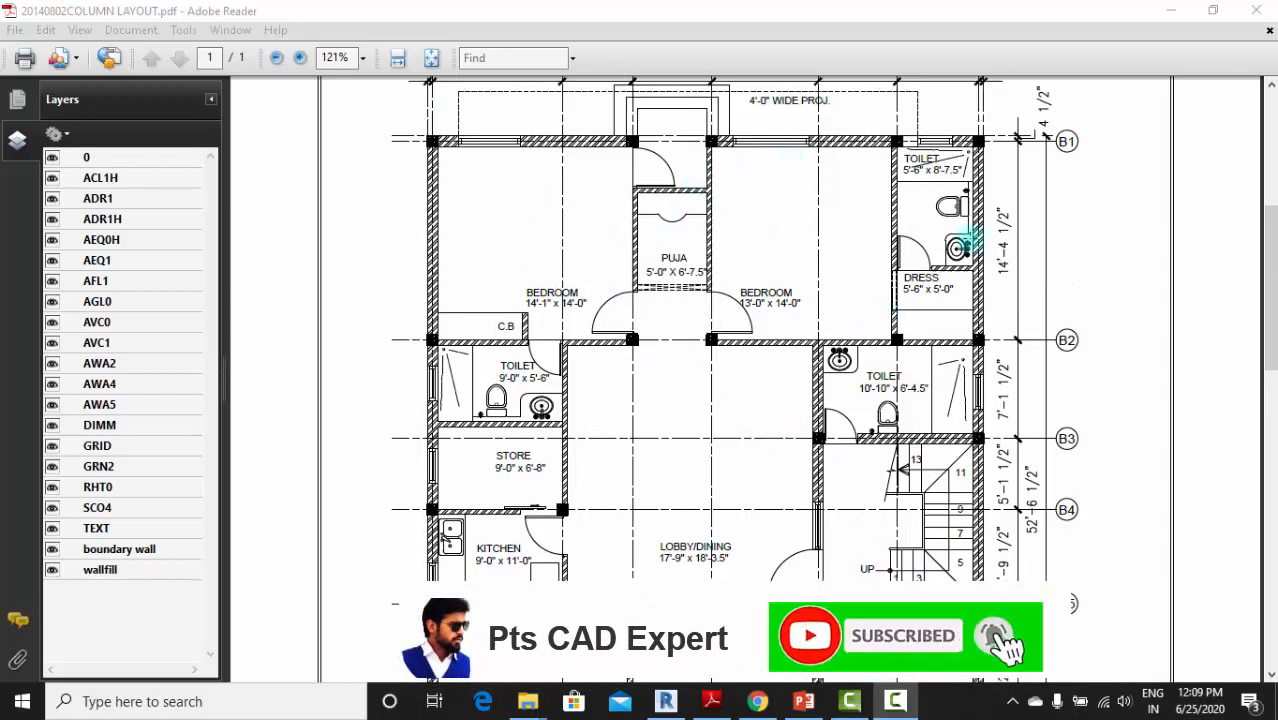
{"action": "scroll", "coordinate": [768, 440], "scroll_direction": "up", "scroll_amount": 1}
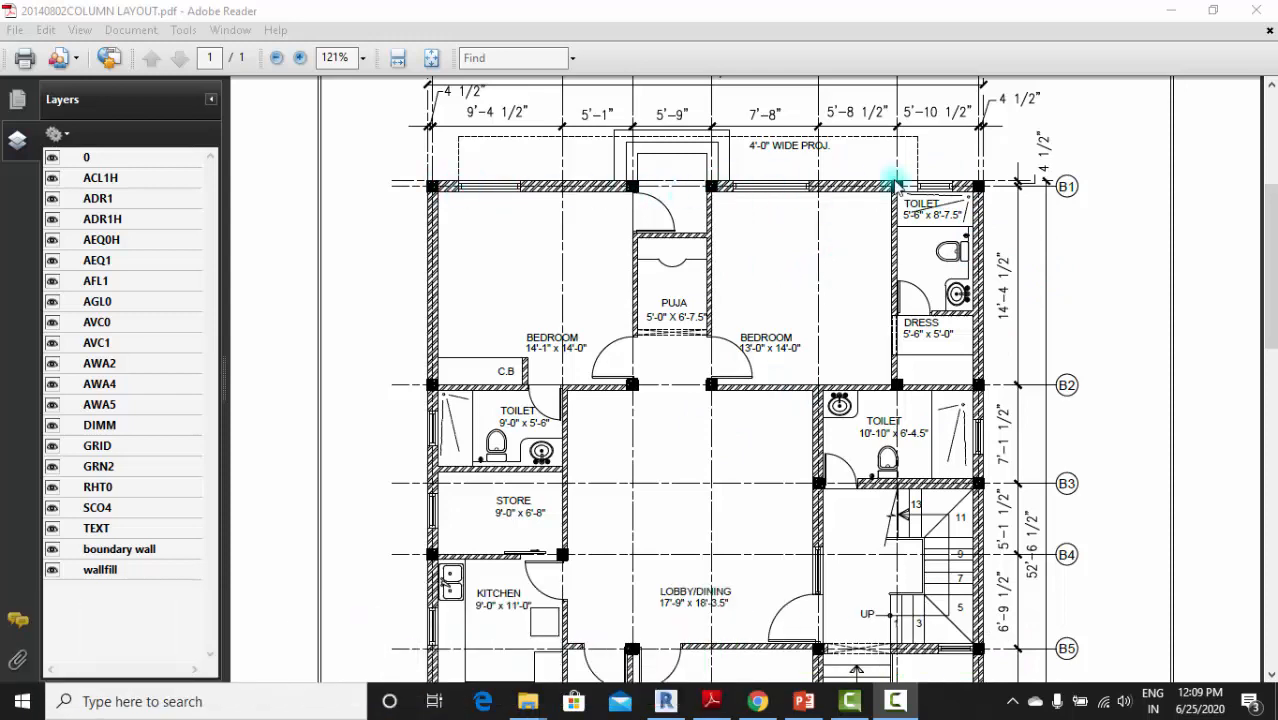
{"action": "left_click", "coordinate": [665, 701]}
{"action": "middle_click_drag", "start_coordinate": [693, 334], "coordinate": [782, 331]}
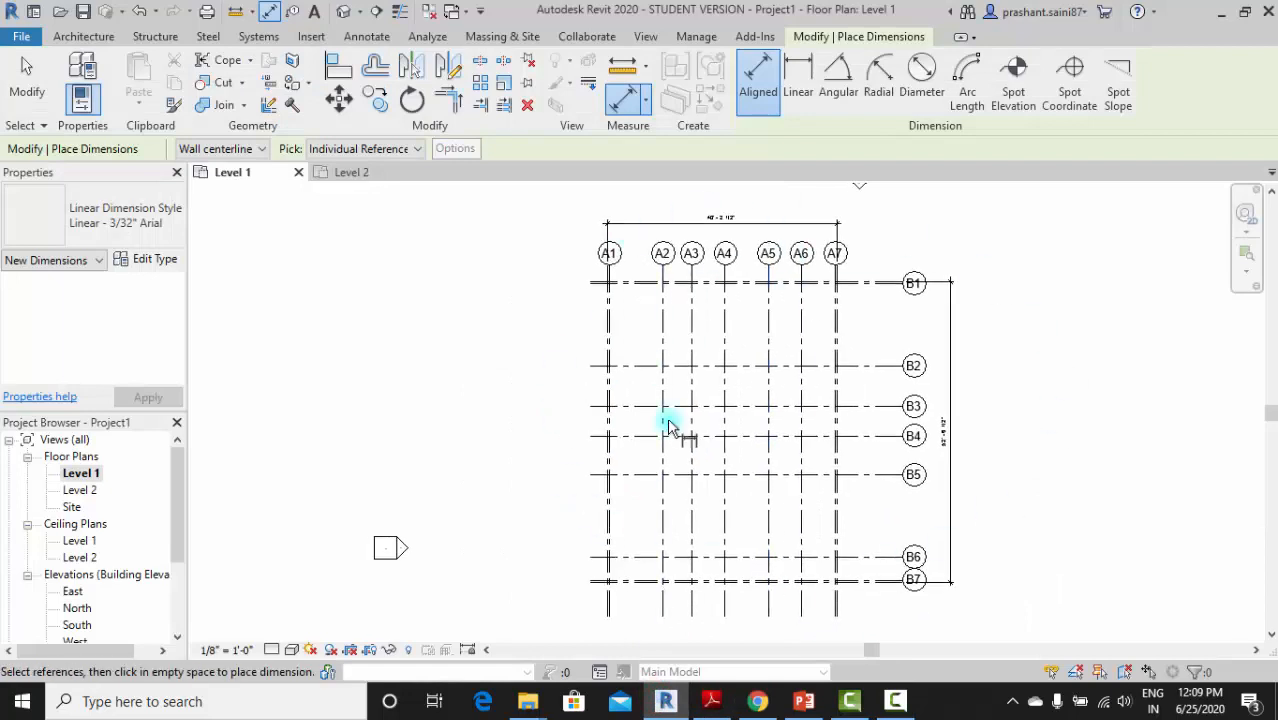
{"action": "scroll", "coordinate": [685, 350], "scroll_direction": "up", "scroll_amount": 2}
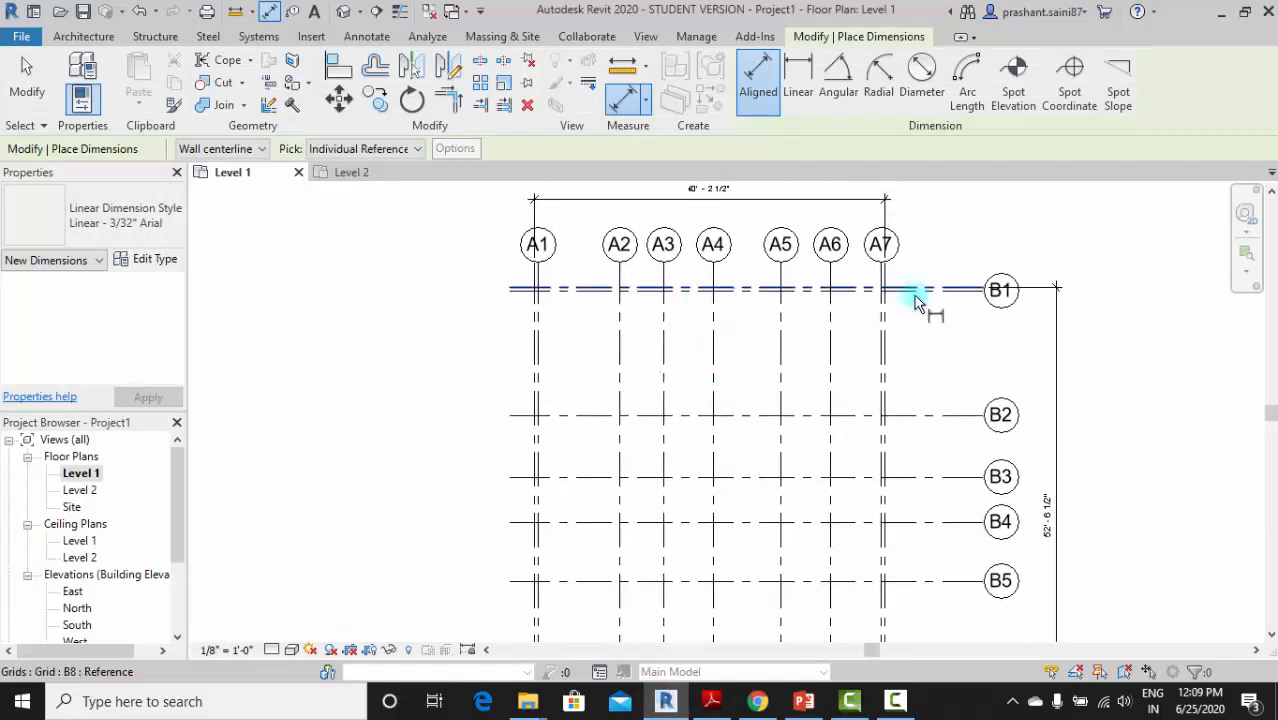
{"action": "middle_click_drag", "start_coordinate": [798, 464], "coordinate": [770, 408]}
{"action": "scroll", "coordinate": [770, 407], "scroll_direction": "up", "scroll_amount": 1}
{"action": "scroll", "coordinate": [706, 360], "scroll_direction": "down", "scroll_amount": 3}
{"action": "middle_click_drag", "start_coordinate": [774, 552], "coordinate": [770, 566]}
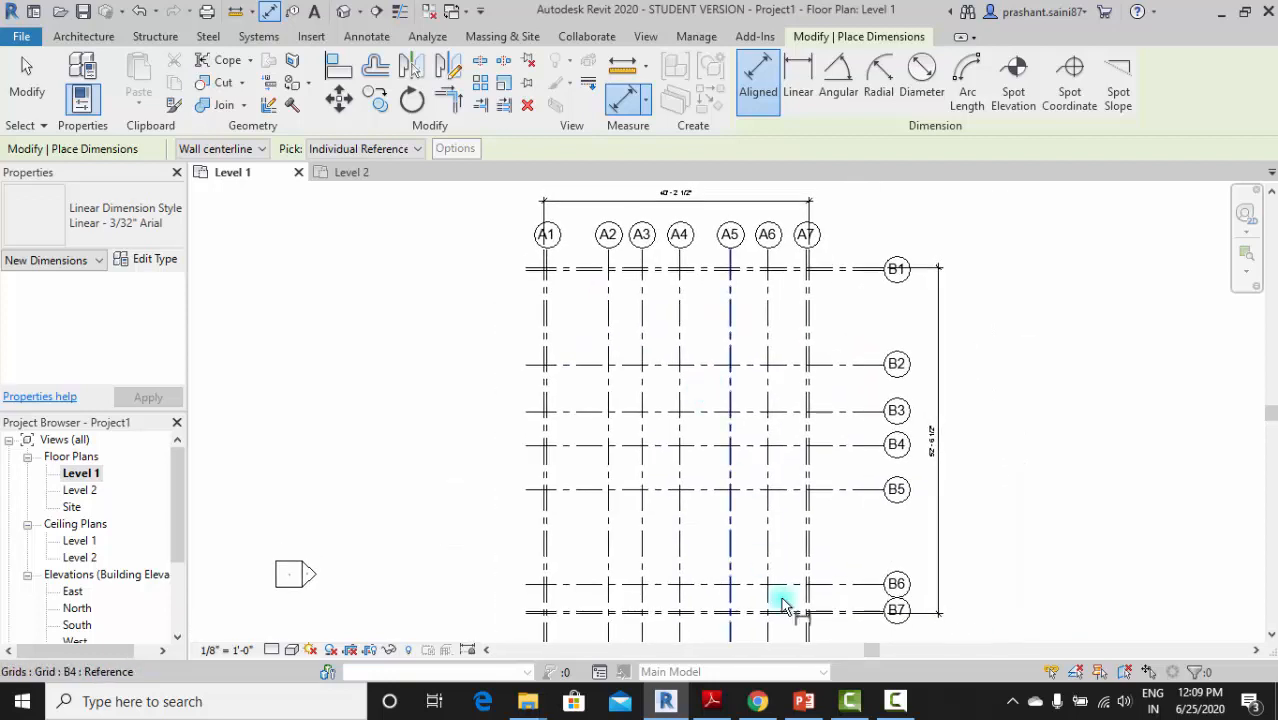
{"action": "left_click", "coordinate": [711, 701]}
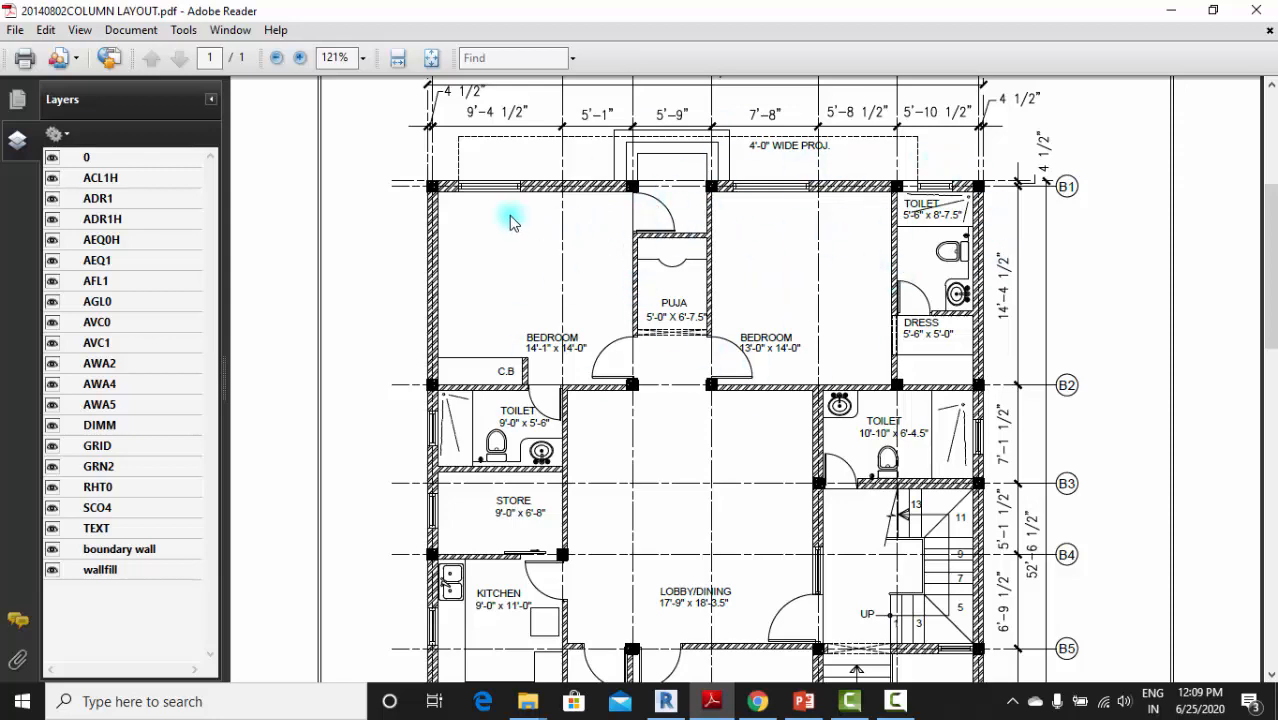
{"action": "left_click", "coordinate": [680, 706]}
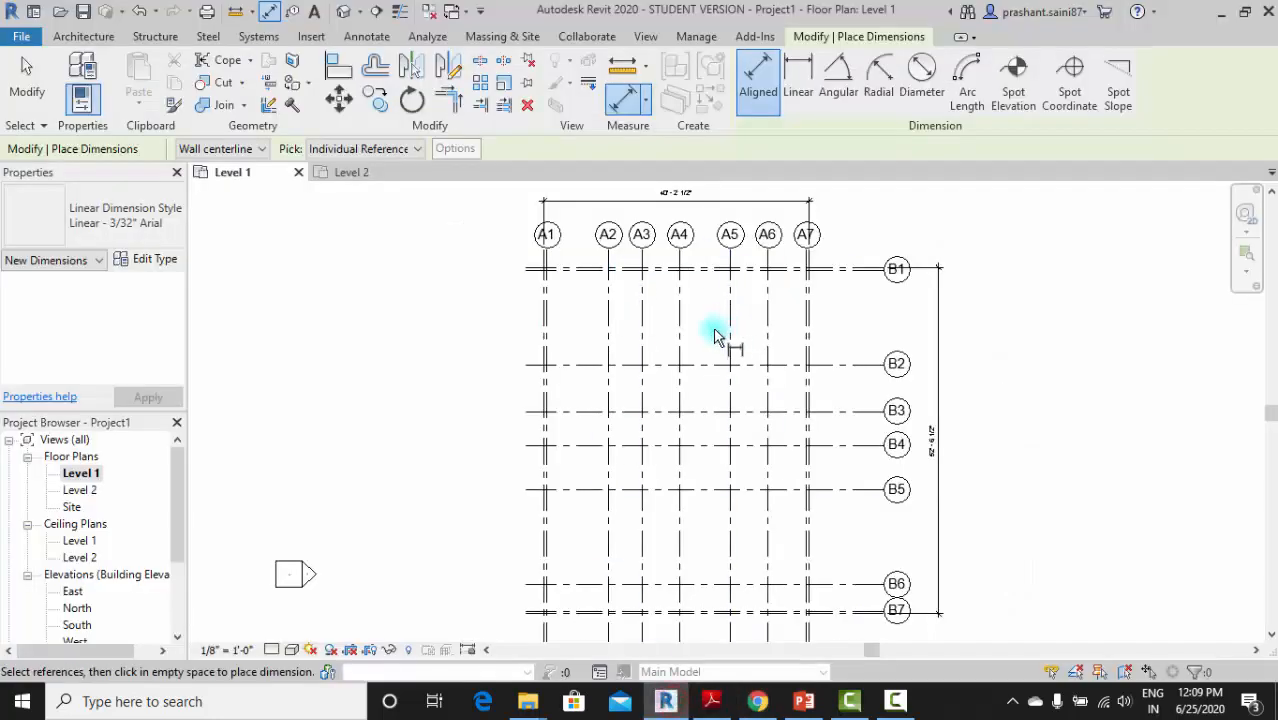
Set the depth and width of the architectural Rectangular Column type 24" x 24" to 9" without placing a column
{"action": "middle_click_drag", "start_coordinate": [727, 337], "coordinate": [688, 330]}
{"action": "left_click", "coordinate": [70, 46]}
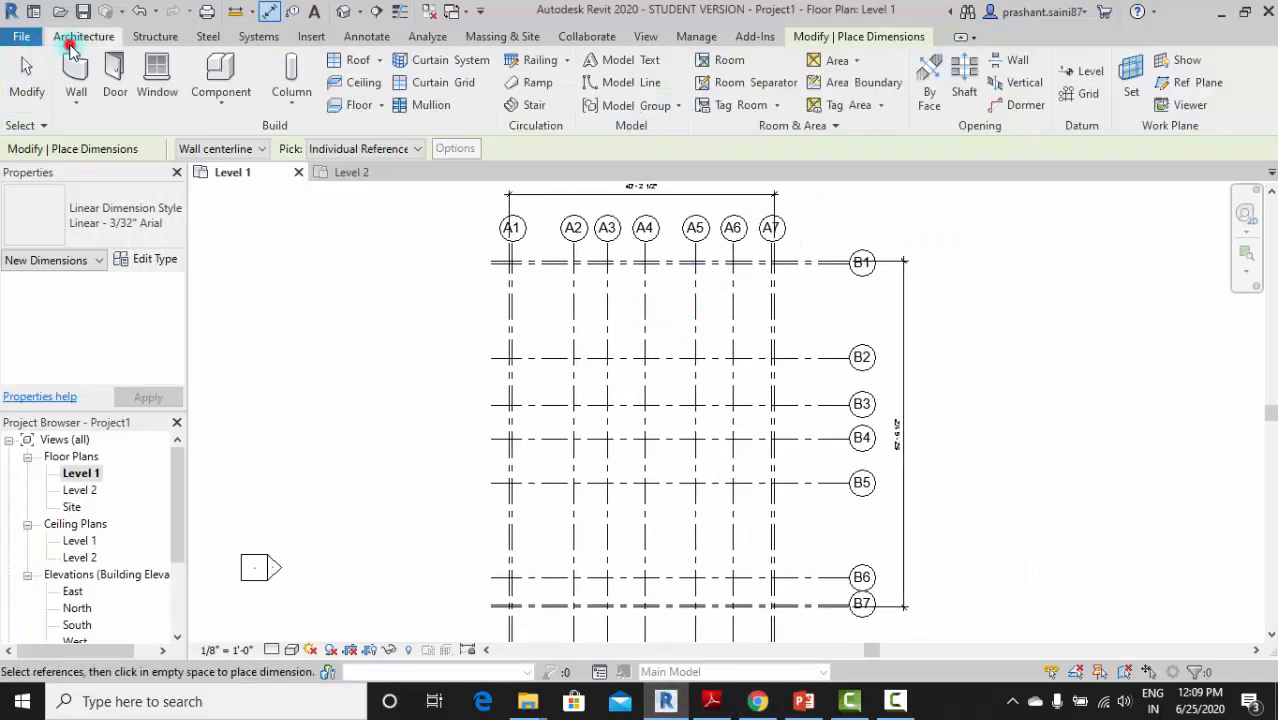
{"action": "left_click", "coordinate": [282, 104]}
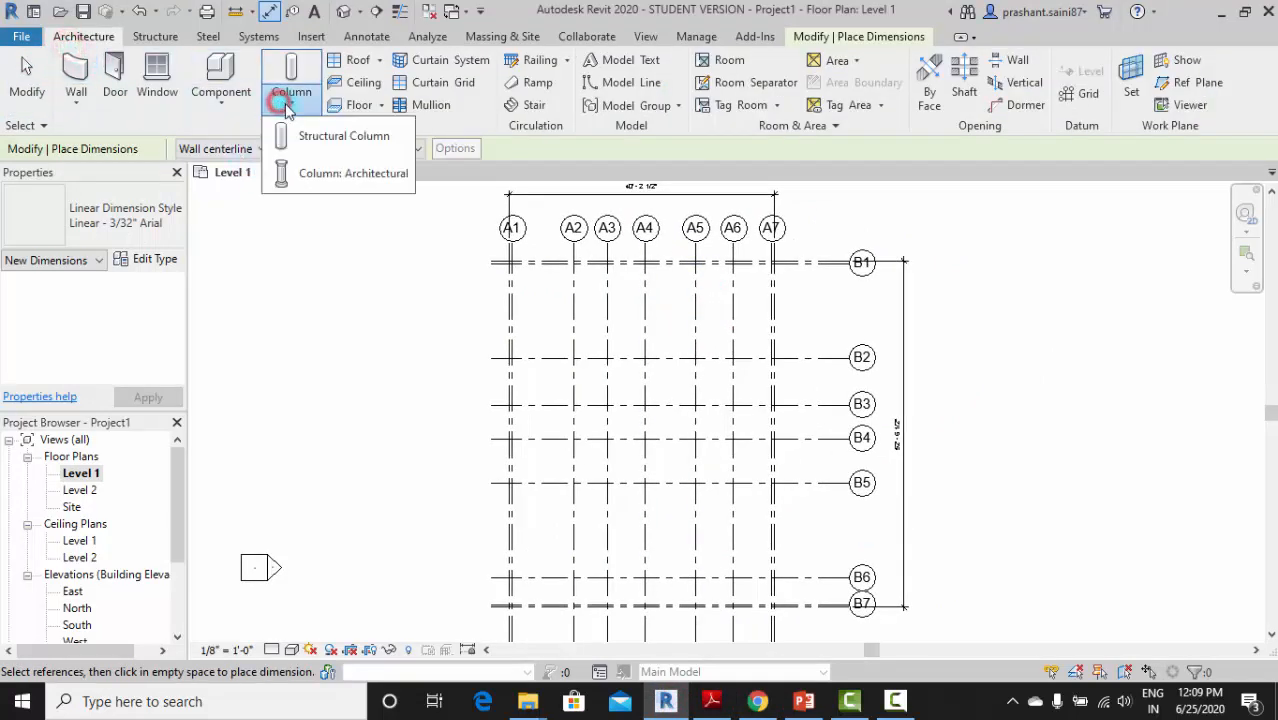
{"action": "left_click", "coordinate": [316, 178]}
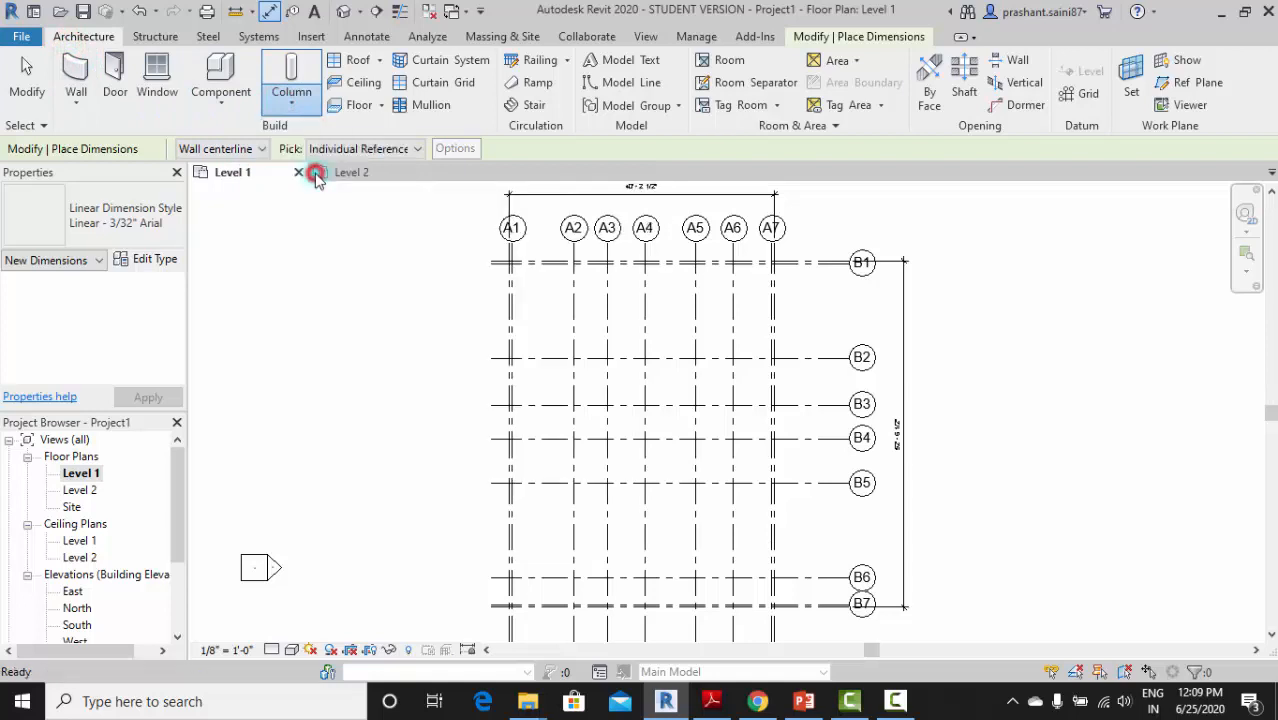
{"action": "left_click", "coordinate": [145, 259]}
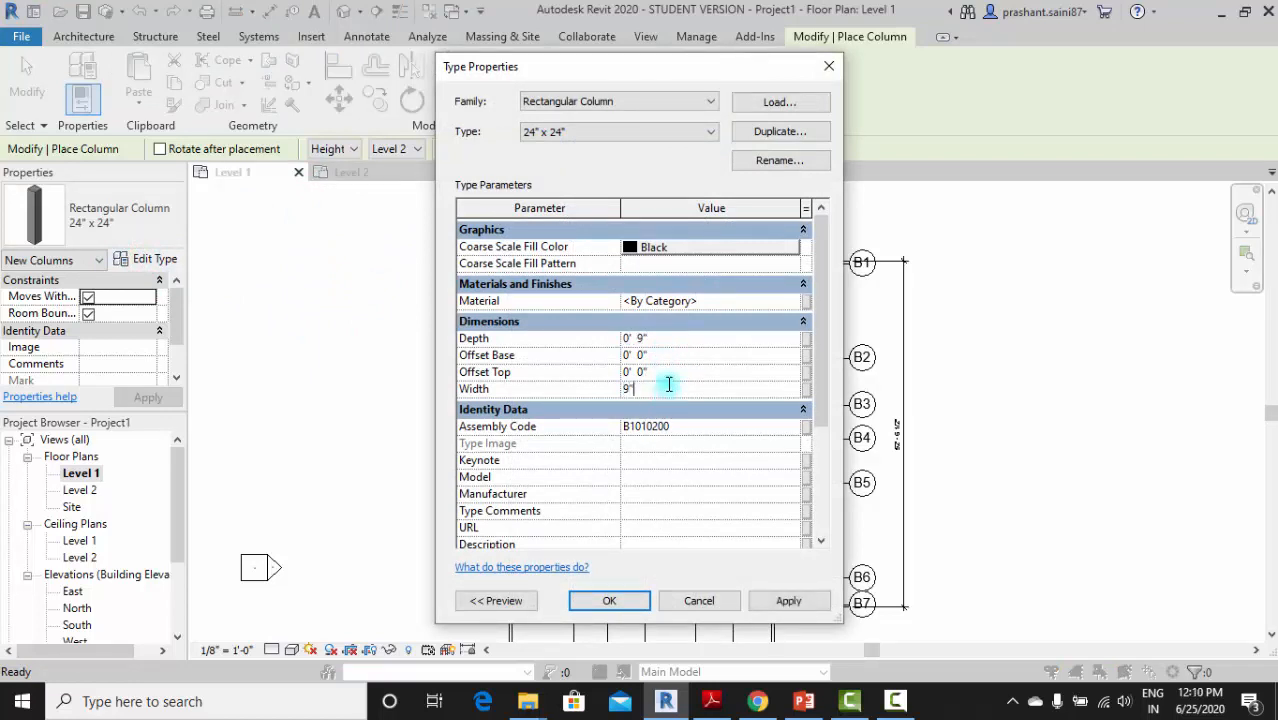
{"action": "left_click", "coordinate": [610, 600]}
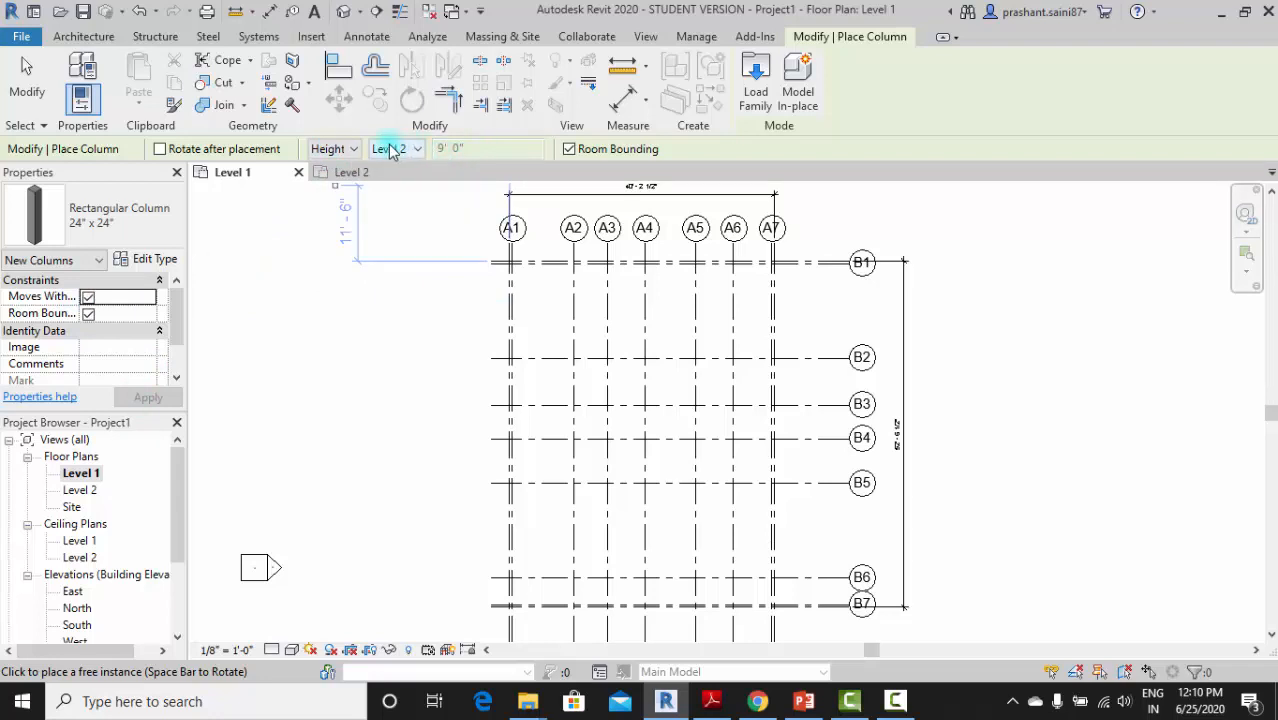
{"action": "scroll", "coordinate": [531, 305], "scroll_direction": "up", "scroll_amount": 3}
{"action": "key", "text": "Escape"}
{"action": "key", "text": "Escape"}
Open the East elevation view to show the building levels
{"action": "scroll", "coordinate": [531, 305], "scroll_direction": "down", "scroll_amount": 4}
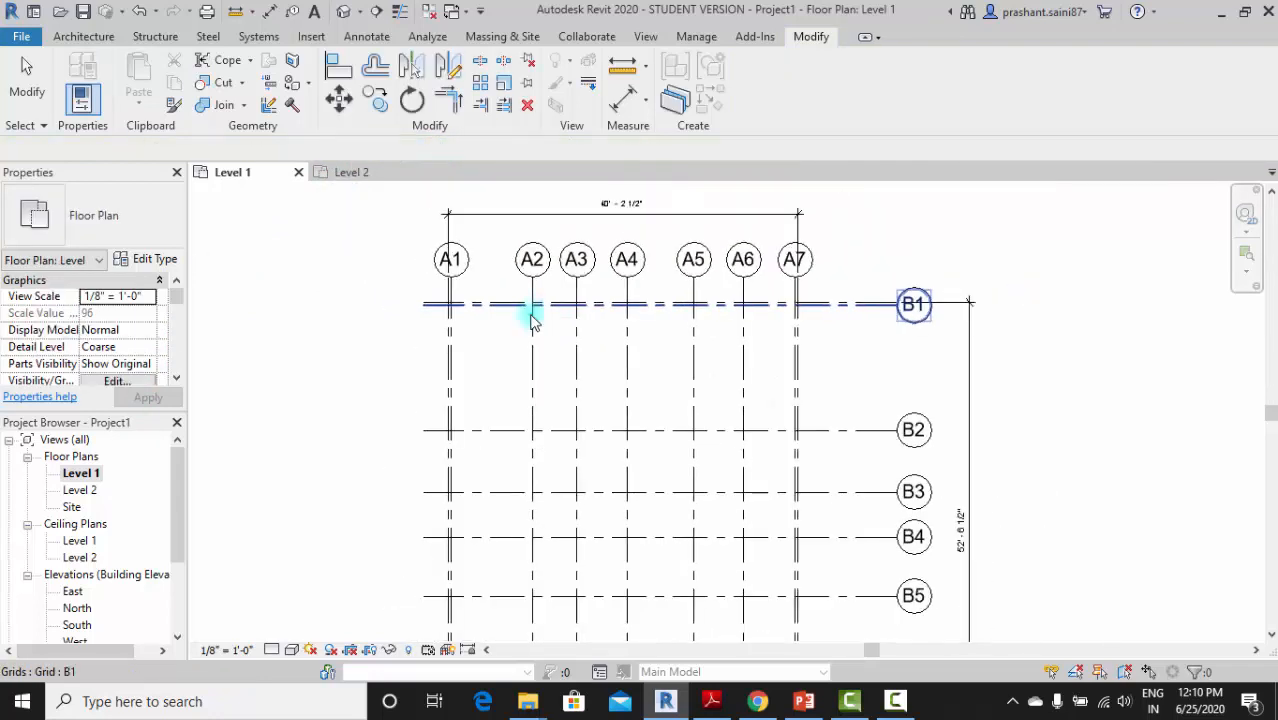
{"action": "middle_click_drag", "start_coordinate": [478, 303], "coordinate": [498, 289]}
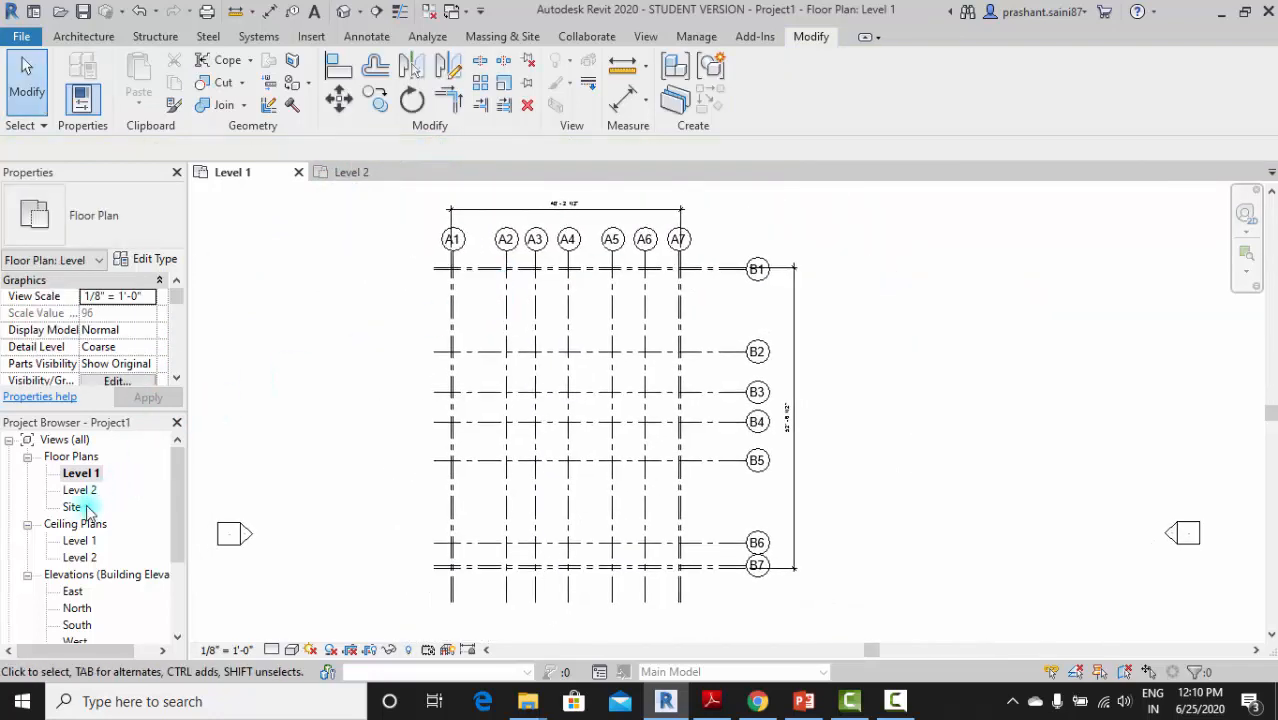
{"action": "scroll", "coordinate": [90, 545], "scroll_direction": "down", "scroll_amount": 1}
{"action": "double_click", "coordinate": [72, 541]}
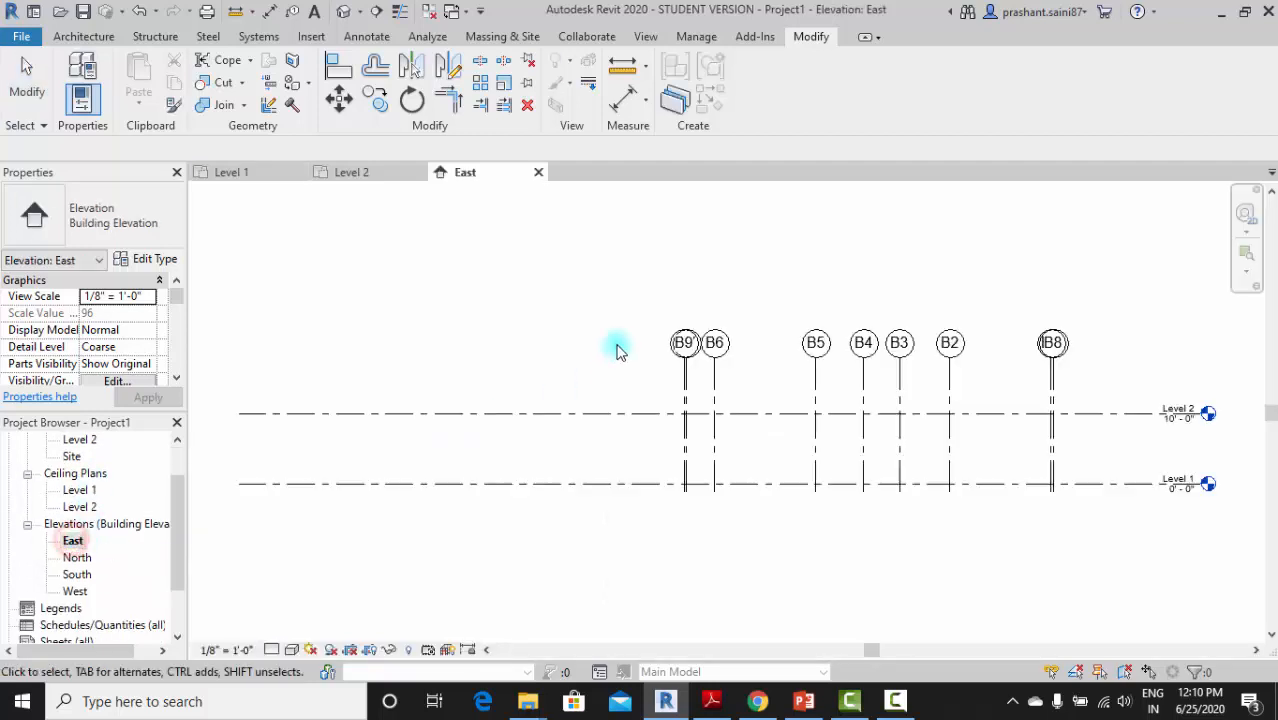
{"action": "scroll", "coordinate": [970, 442], "scroll_direction": "up", "scroll_amount": 2}
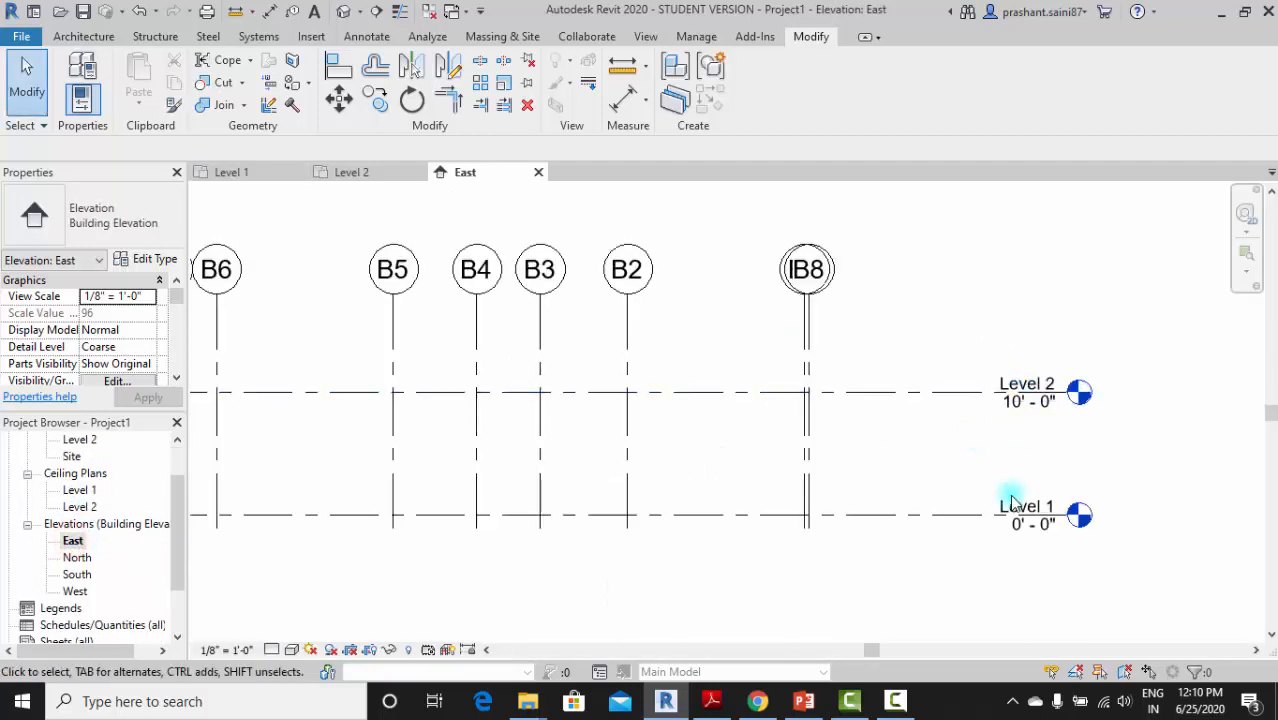
{"action": "middle_click_drag", "start_coordinate": [900, 422], "coordinate": [1018, 434]}
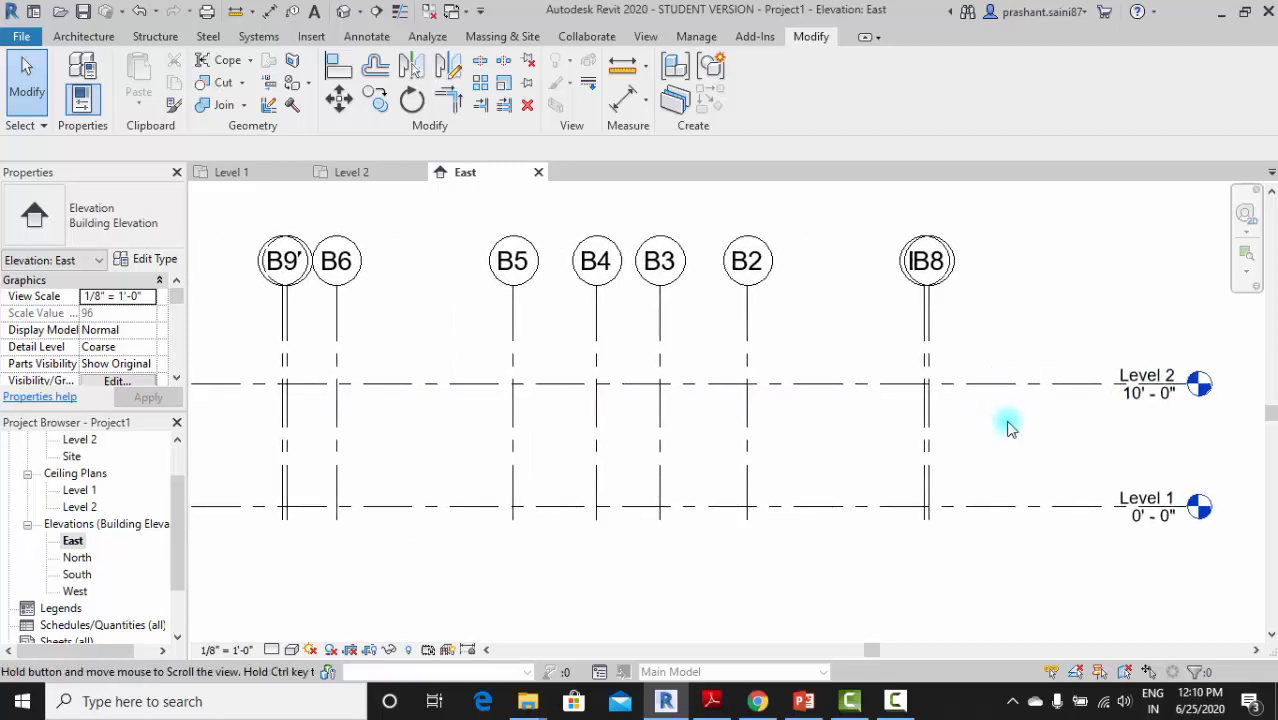
{"action": "scroll", "coordinate": [1100, 400], "scroll_direction": "down", "scroll_amount": 3}
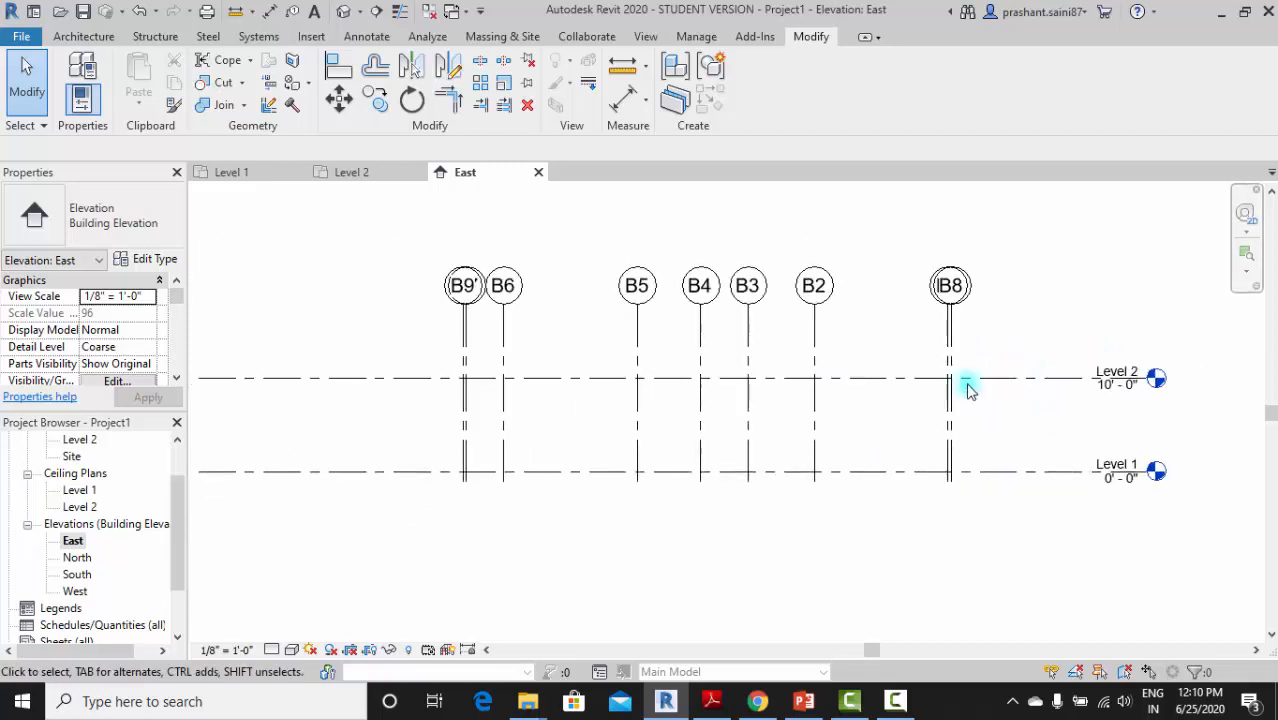
Set the elevation of Level 2 to 11'
{"action": "scroll", "coordinate": [835, 478], "scroll_direction": "up", "scroll_amount": 2}
{"action": "middle_click_drag", "start_coordinate": [840, 481], "coordinate": [627, 455]}
{"action": "scroll", "coordinate": [1080, 350], "scroll_direction": "up", "scroll_amount": 2}
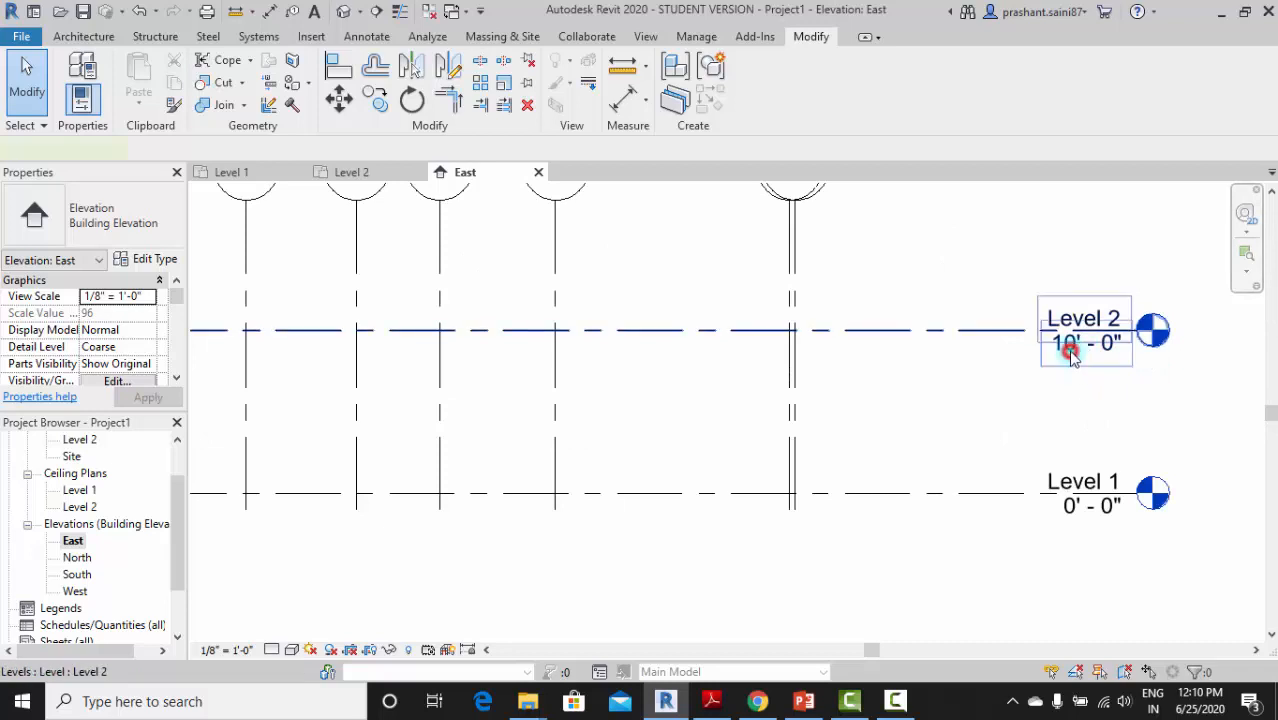
{"action": "double_click", "coordinate": [1070, 344]}
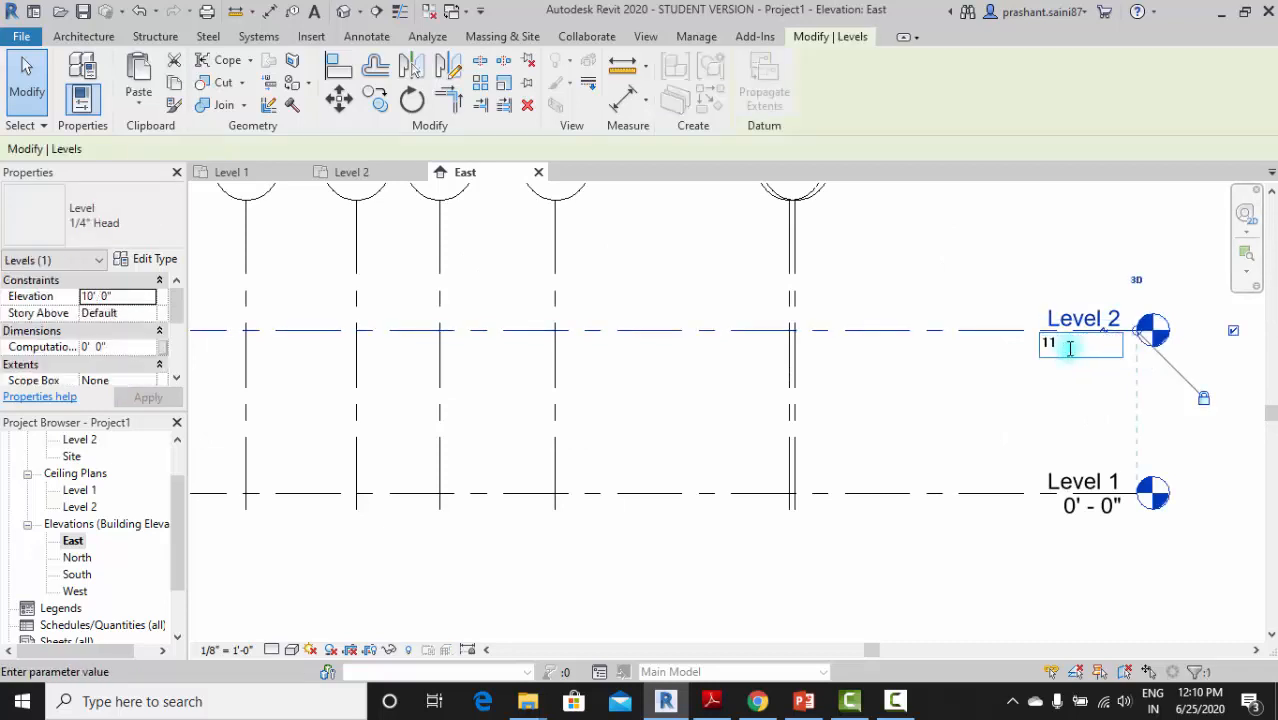
{"action": "key", "text": "Return"}
{"action": "left_click", "coordinate": [970, 385]}
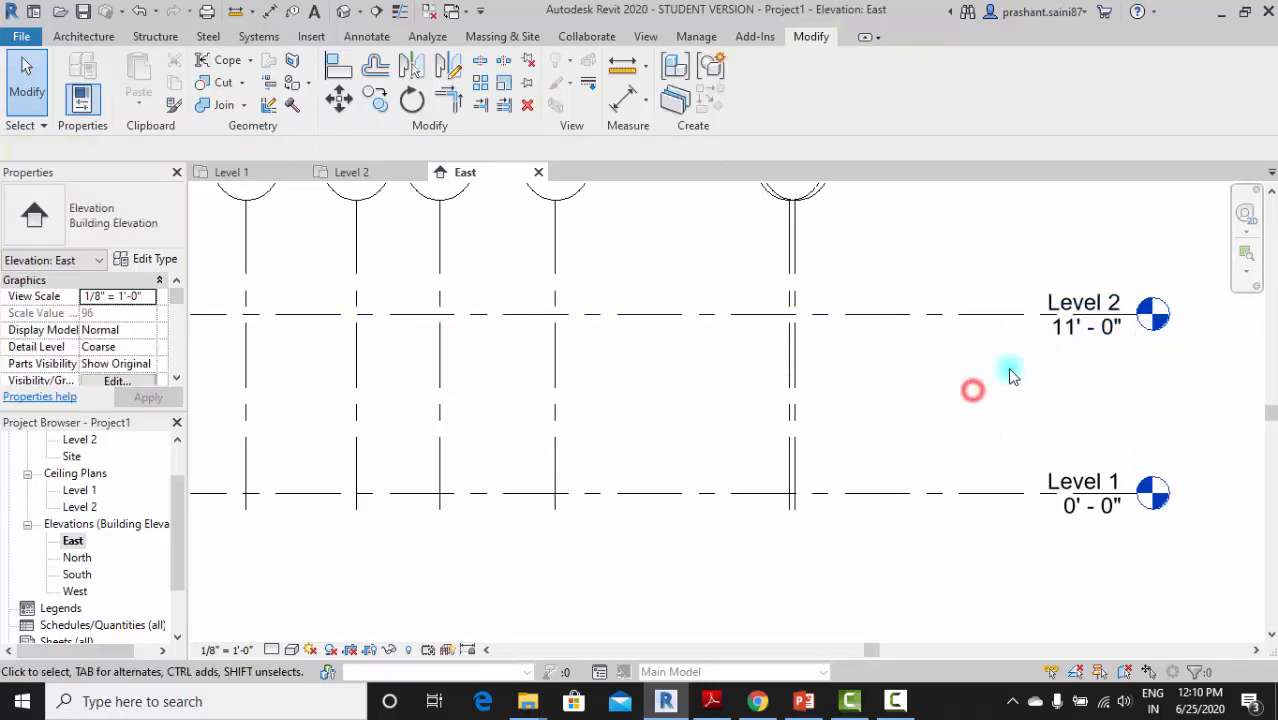
Return to the Level 1 floor plan, at the corner where grids A1 and B1 meet
{"action": "scroll", "coordinate": [1000, 375], "scroll_direction": "down", "scroll_amount": 2}
{"action": "middle_click_drag", "start_coordinate": [885, 343], "coordinate": [960, 340]}
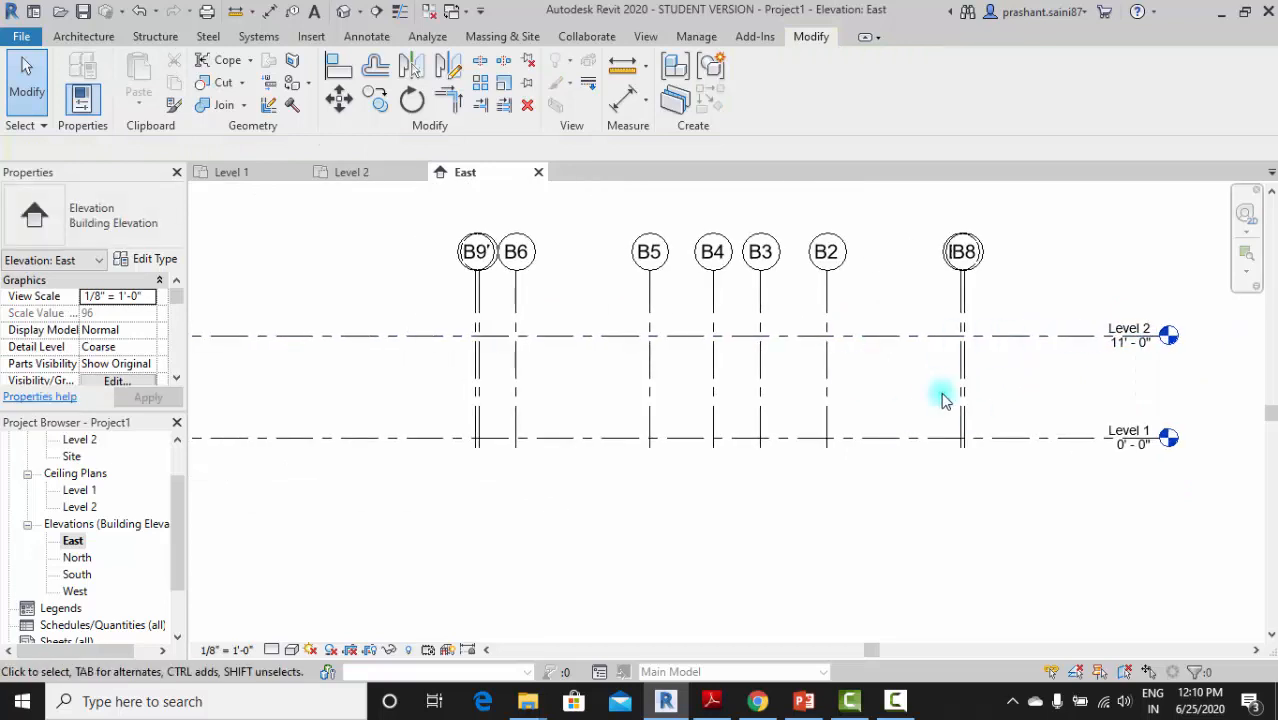
{"action": "middle_click_drag", "start_coordinate": [943, 392], "coordinate": [951, 430]}
{"action": "scroll", "coordinate": [78, 553], "scroll_direction": "up", "scroll_amount": 2}
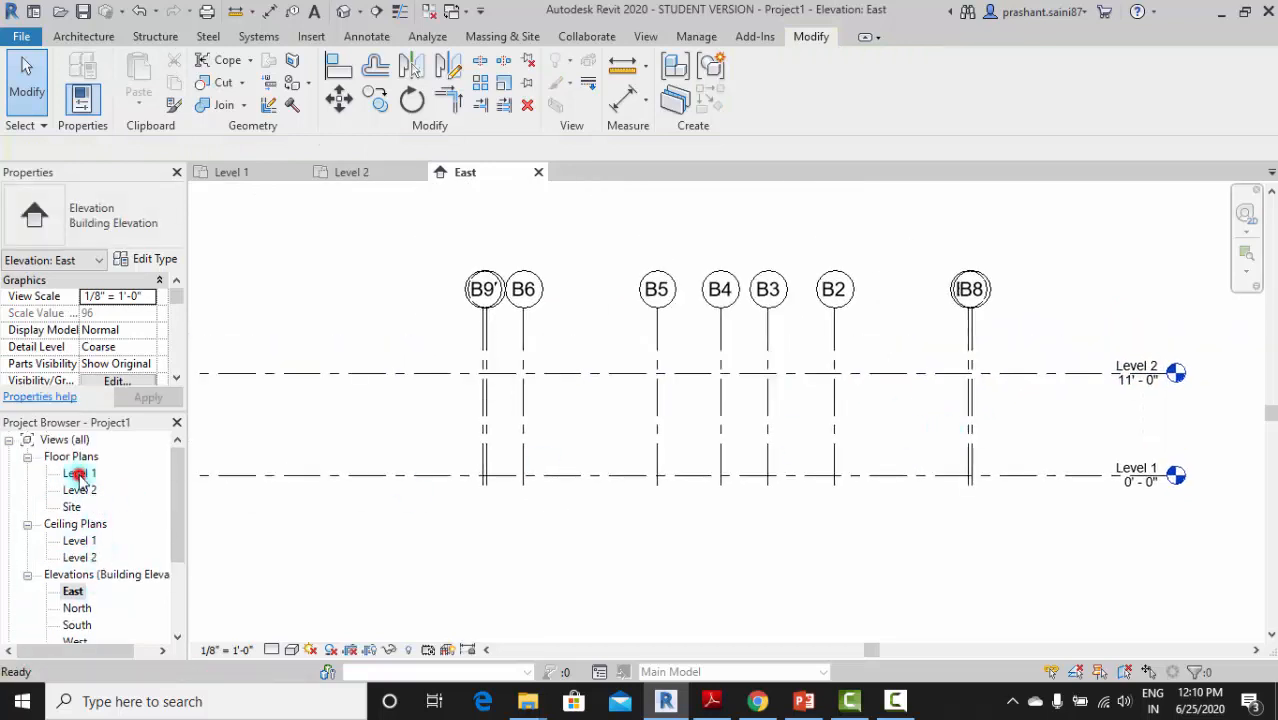
{"action": "double_click", "coordinate": [79, 474]}
{"action": "scroll", "coordinate": [560, 385], "scroll_direction": "up", "scroll_amount": 4}
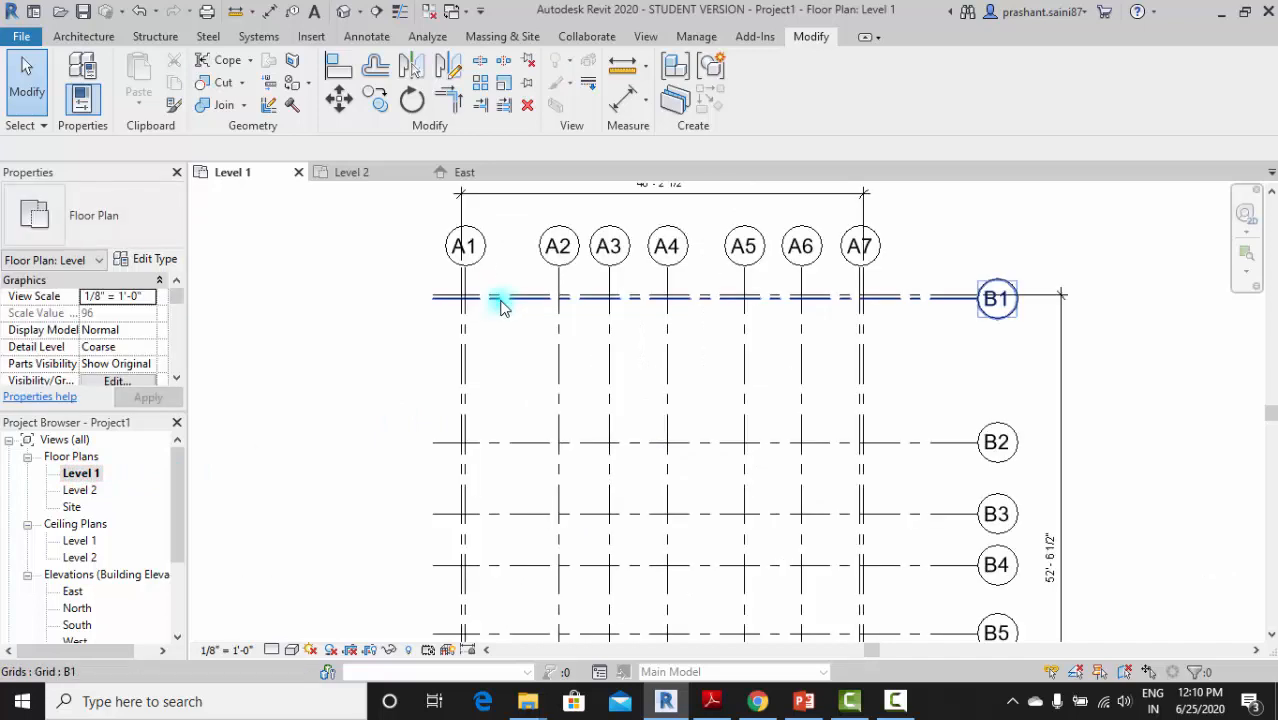
Start placing architectural columns of type Rectangular Column 24" x 24" and review the type's depth and width
{"action": "left_click", "coordinate": [88, 36]}
{"action": "left_click", "coordinate": [291, 92]}
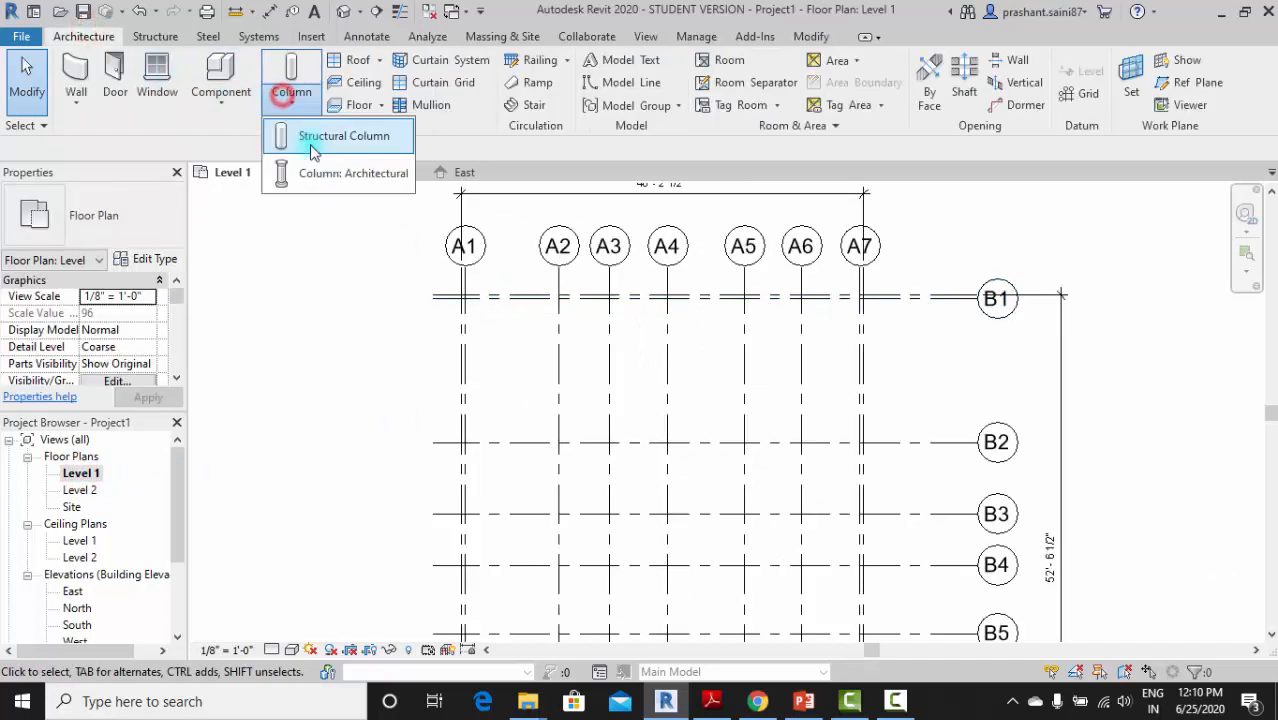
{"action": "left_click", "coordinate": [321, 174]}
{"action": "middle_click_drag", "start_coordinate": [456, 295], "coordinate": [521, 376]}
{"action": "scroll", "coordinate": [542, 320], "scroll_direction": "up", "scroll_amount": 3}
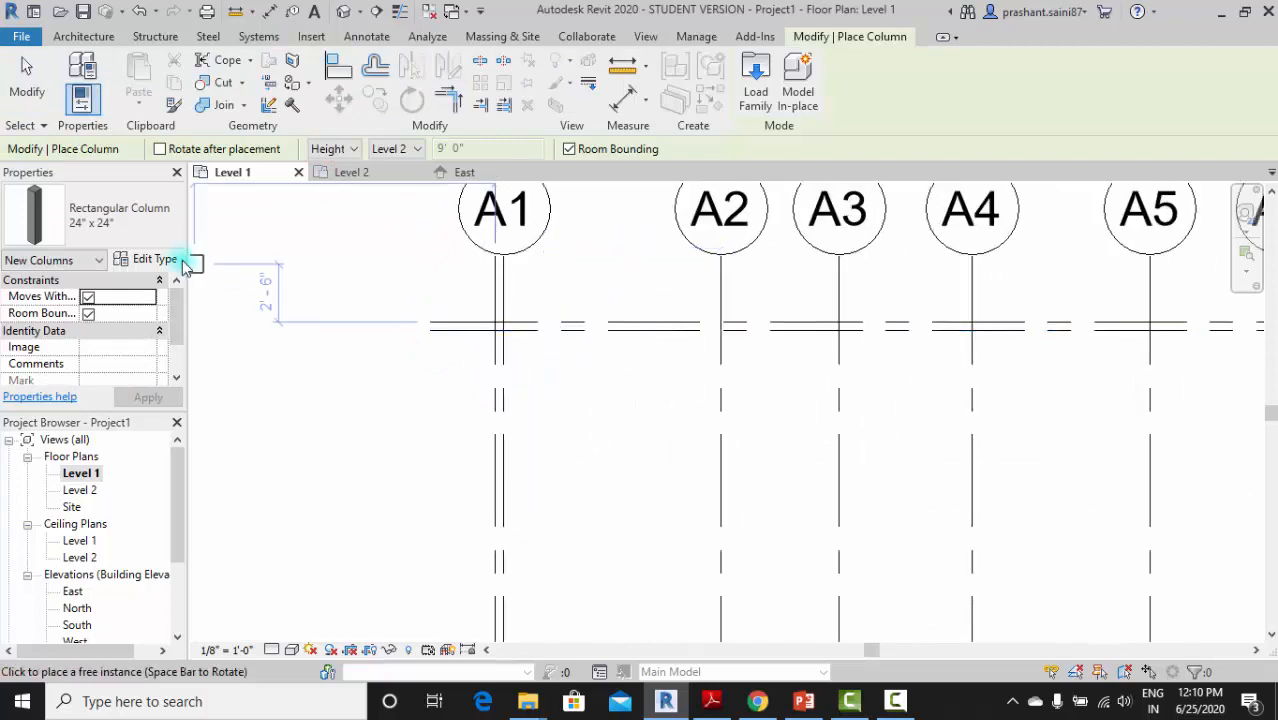
{"action": "left_click", "coordinate": [150, 260]}
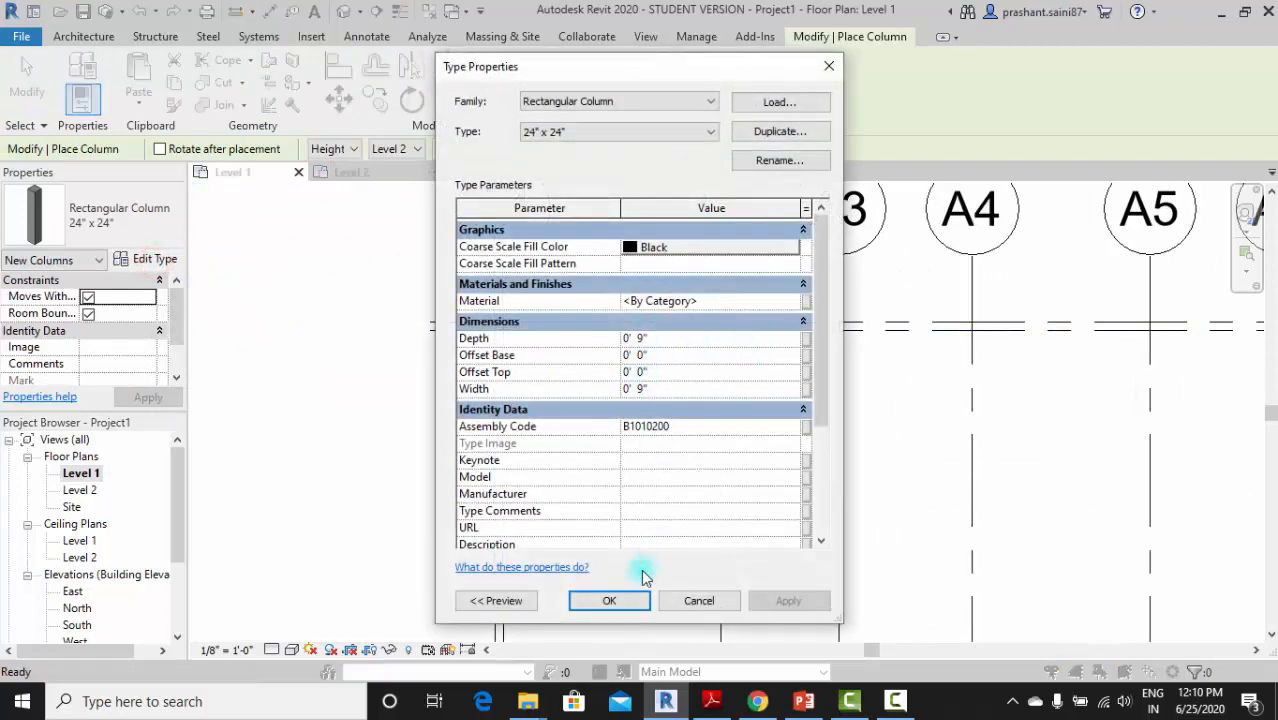
{"action": "left_click", "coordinate": [609, 601]}
Consult the column layout PDF in Adobe Reader, and place a column in Revit at the intersection of grids A1 and B1
{"action": "middle_click_drag", "start_coordinate": [448, 289], "coordinate": [457, 343]}
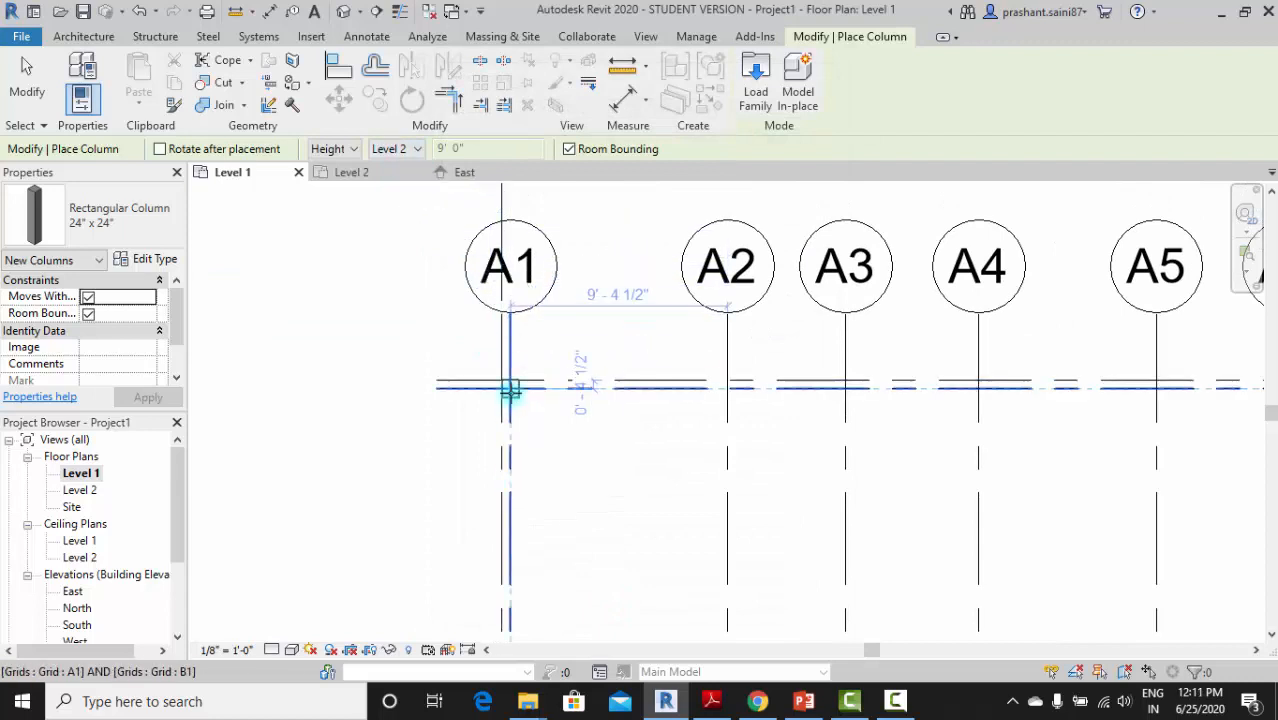
{"action": "scroll", "coordinate": [509, 390], "scroll_direction": "up", "scroll_amount": 2}
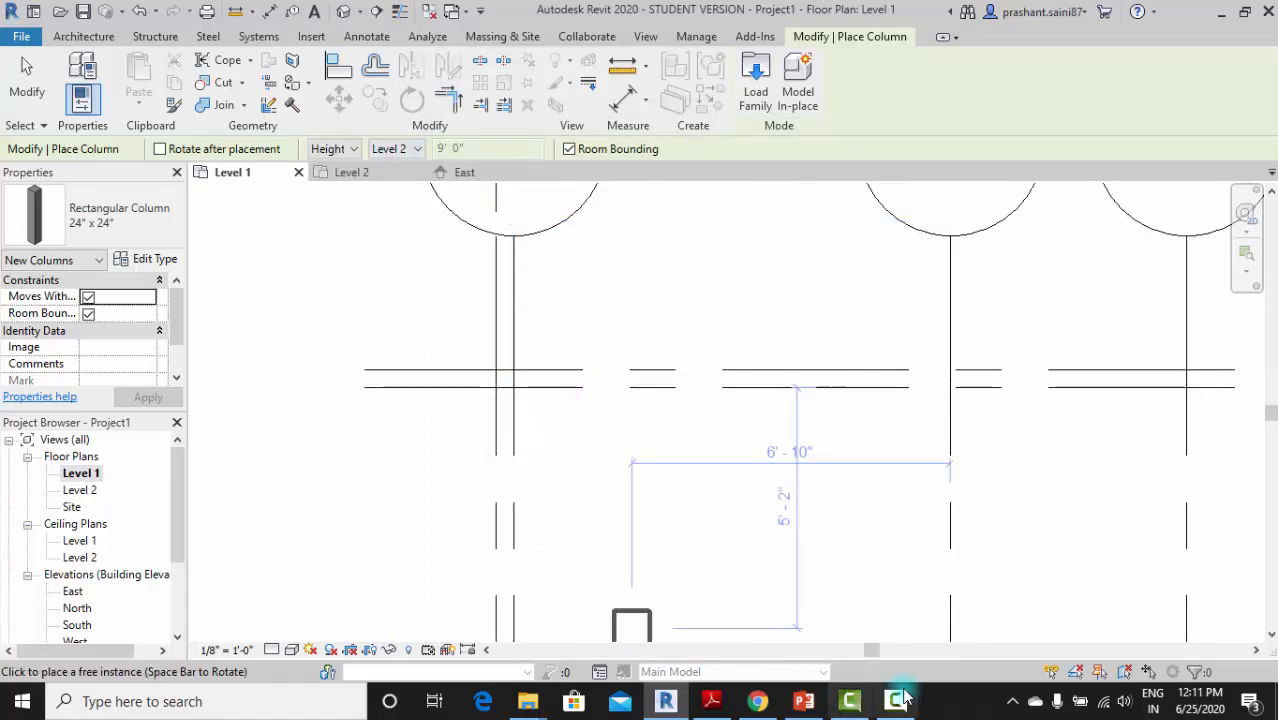
{"action": "left_click", "coordinate": [712, 703]}
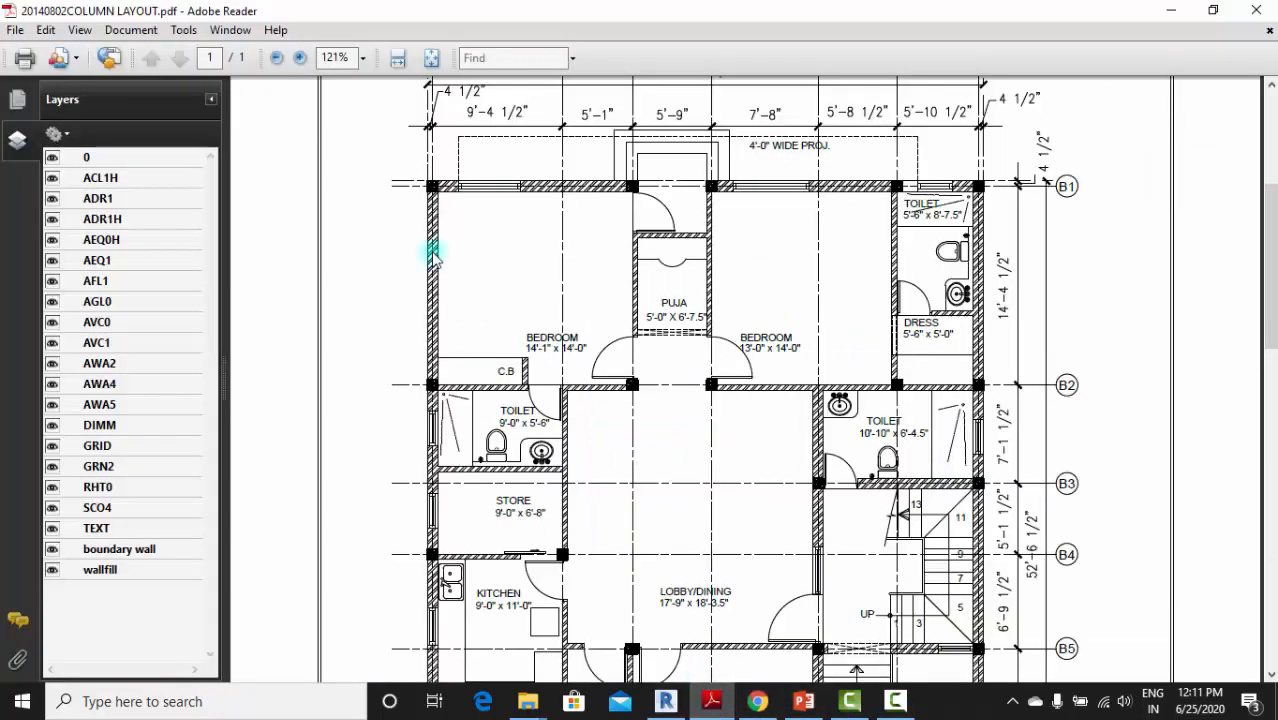
{"action": "scroll", "coordinate": [410, 187], "scroll_direction": "up", "scroll_amount": 1, "text": "ctrl"}
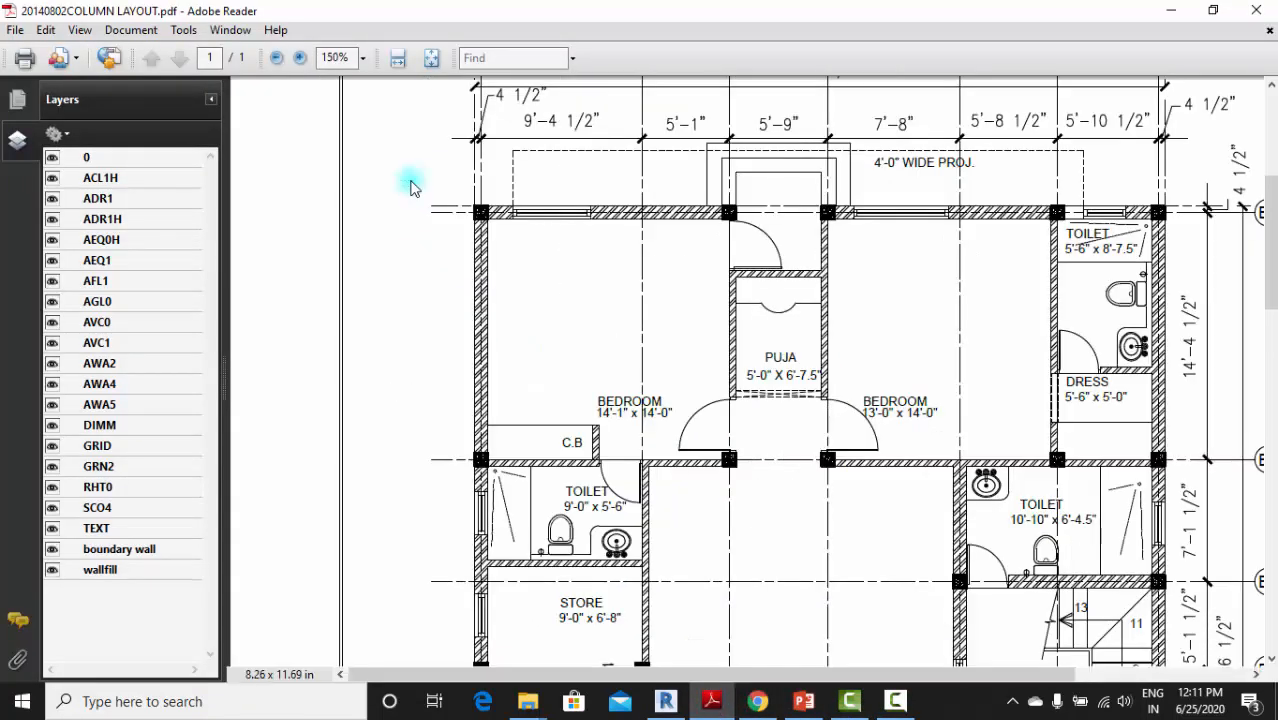
{"action": "scroll", "coordinate": [543, 210], "scroll_direction": "up", "scroll_amount": 1, "text": "ctrl"}
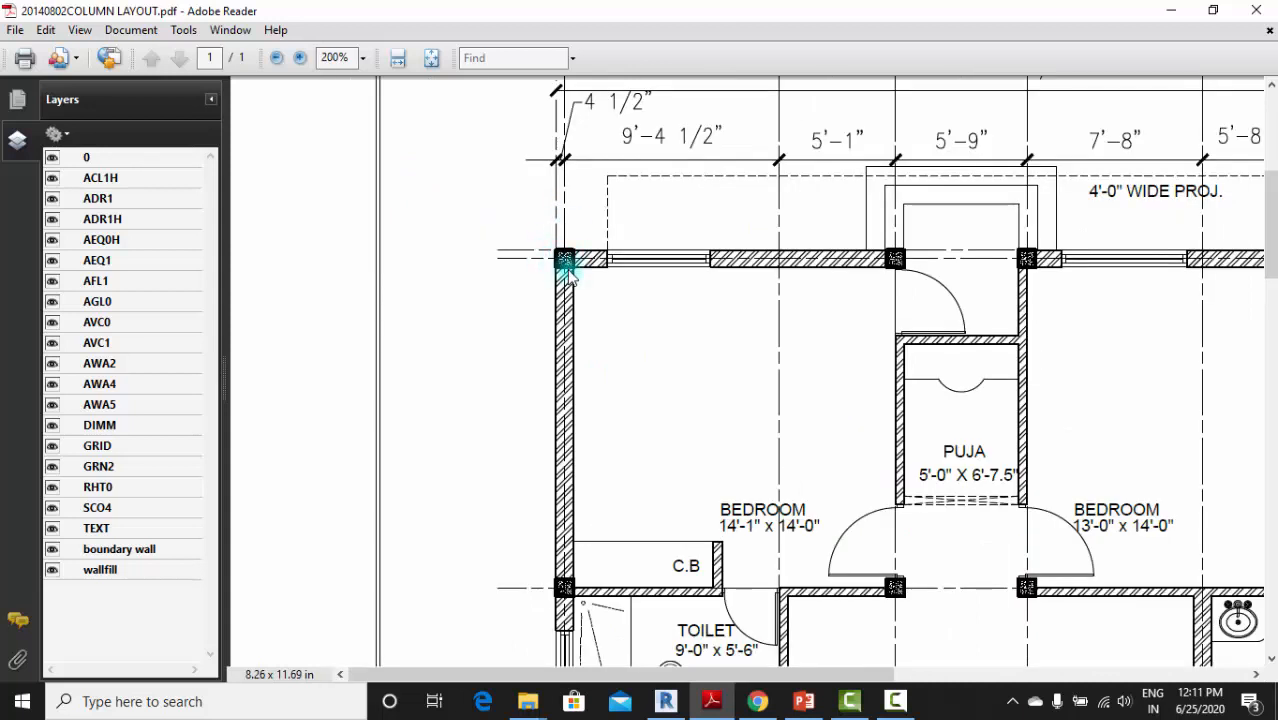
{"action": "scroll", "coordinate": [565, 262], "scroll_direction": "up", "scroll_amount": 3}
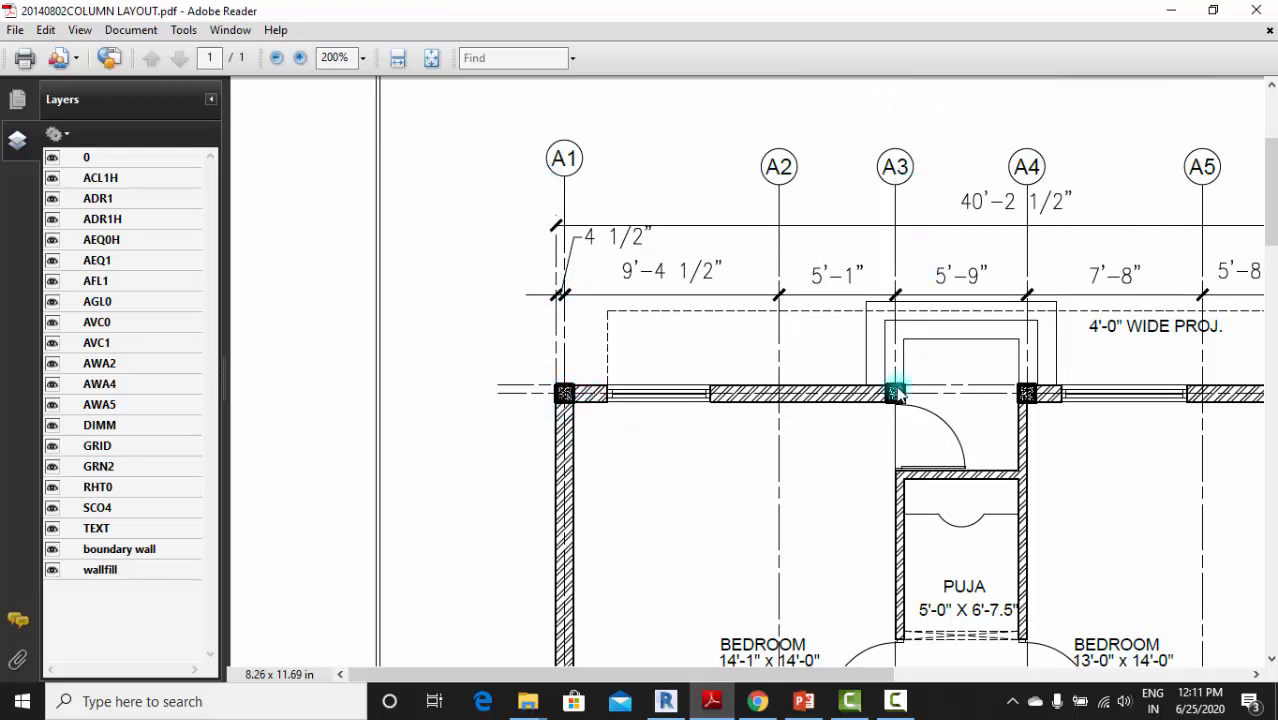
{"action": "left_click", "coordinate": [665, 701]}
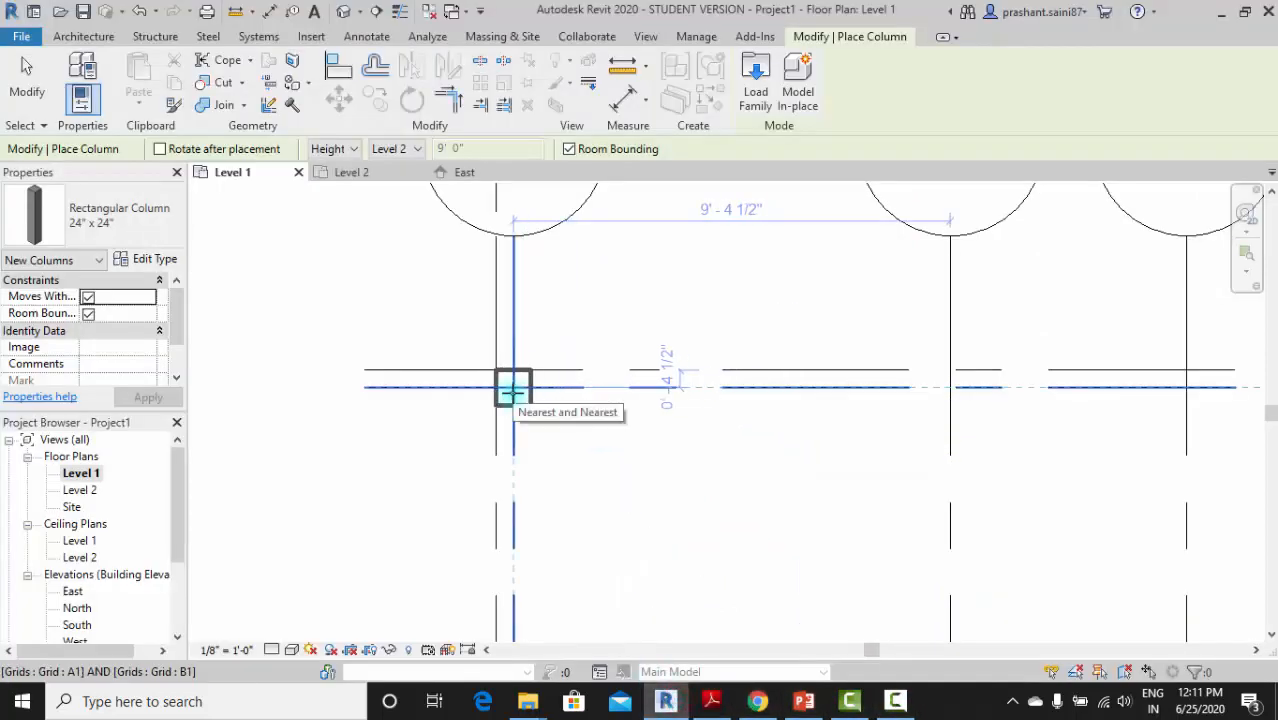
{"action": "left_click", "coordinate": [513, 392]}
{"action": "scroll", "coordinate": [720, 390], "scroll_direction": "down", "scroll_amount": 5}
{"action": "middle_click_drag", "start_coordinate": [654, 413], "coordinate": [650, 401]}
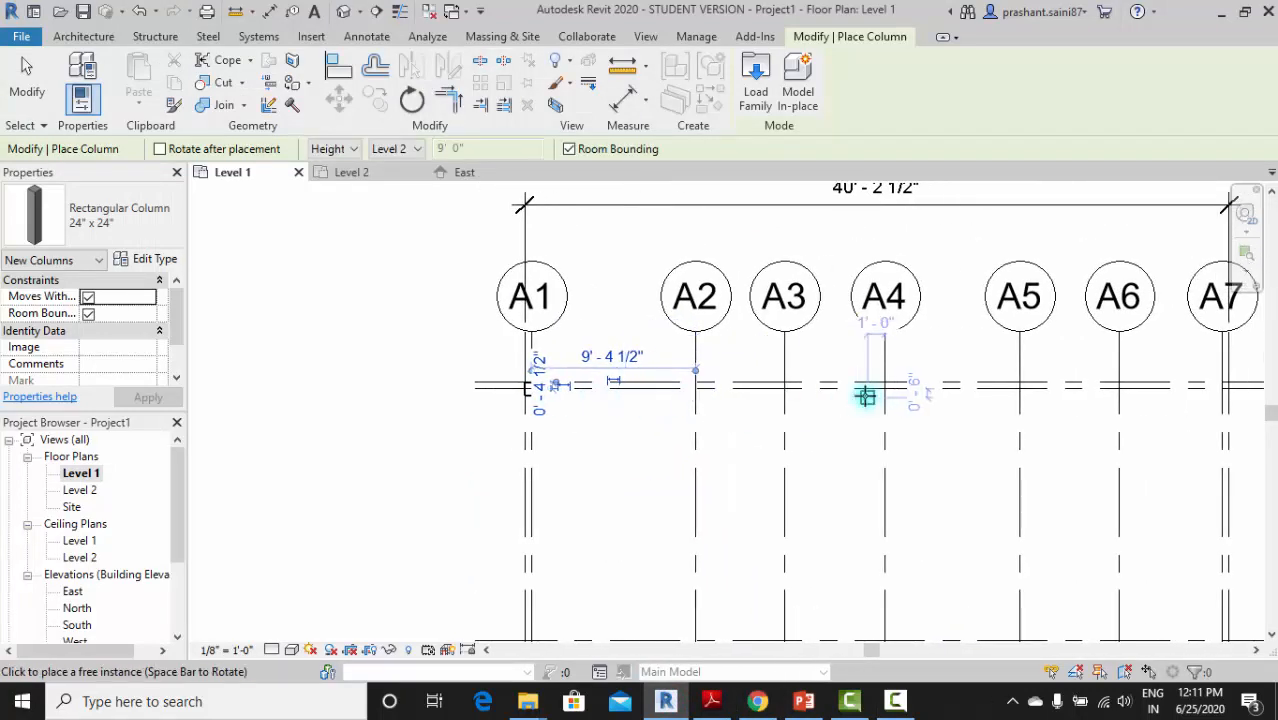
Compare with the column layout PDF and place columns on grid B1 at grids A3 and A4
{"action": "scroll", "coordinate": [786, 387], "scroll_direction": "up", "scroll_amount": 4}
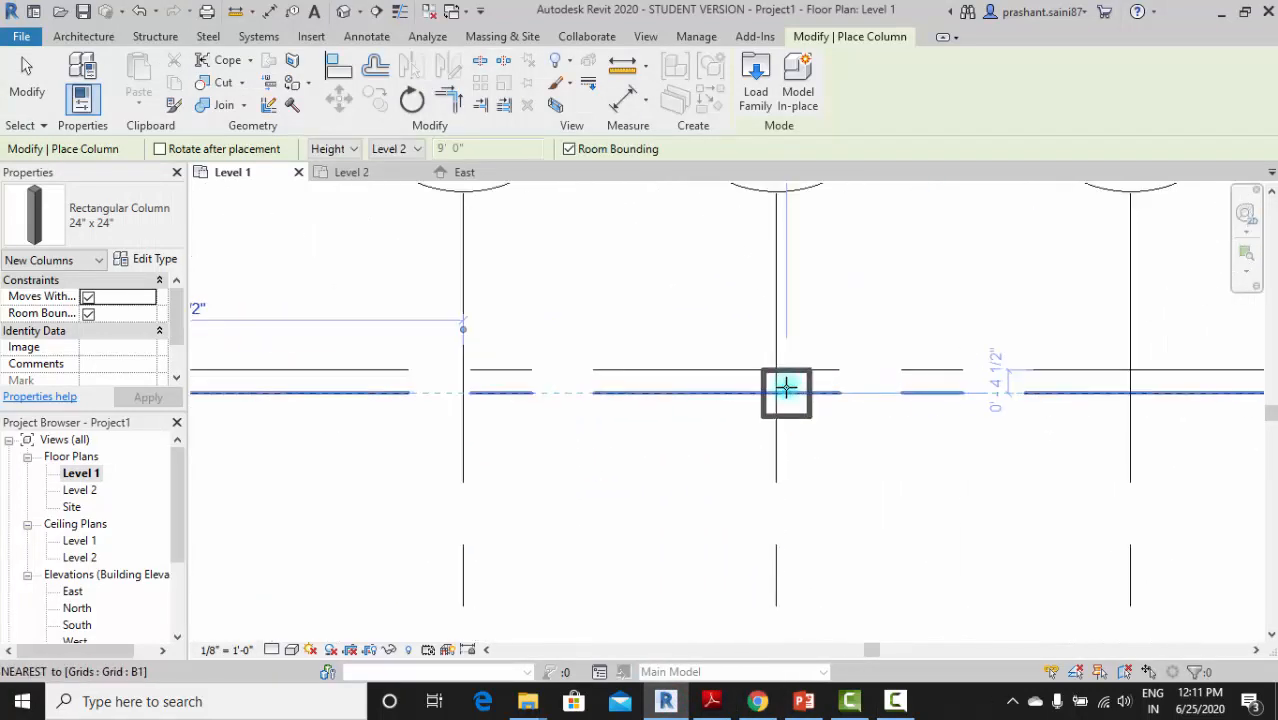
{"action": "left_click", "coordinate": [708, 703]}
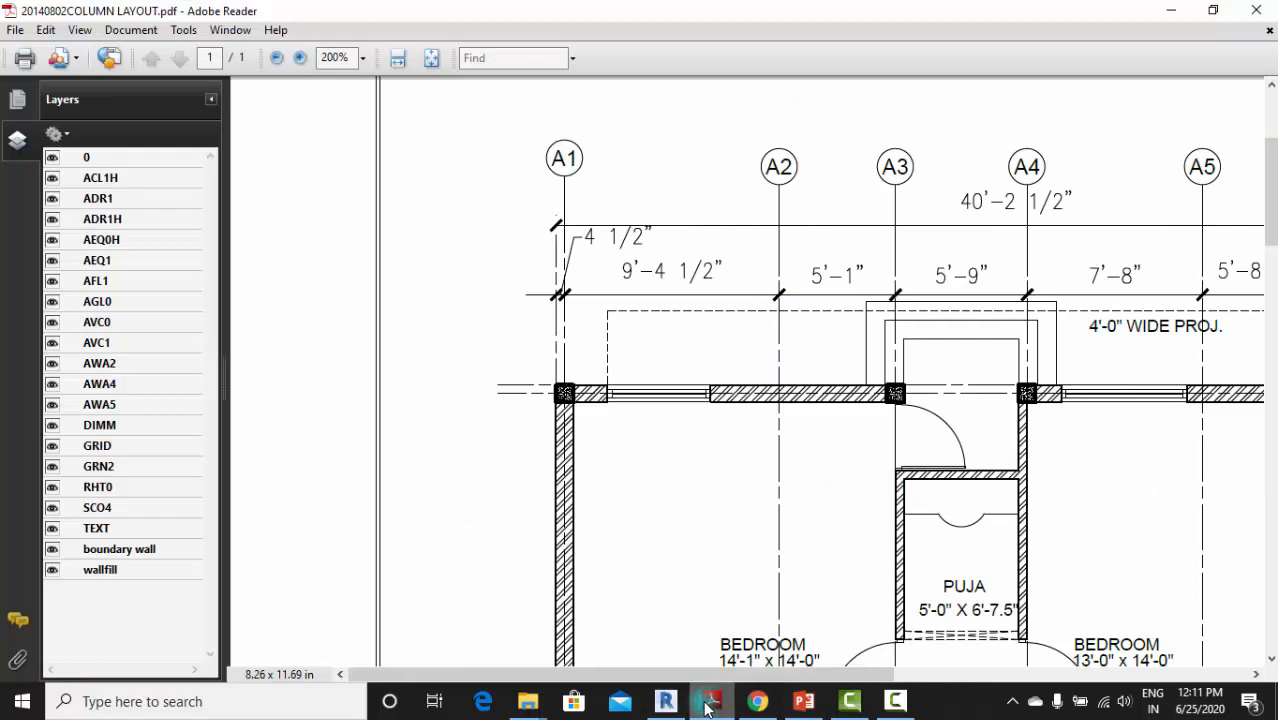
{"action": "left_click", "coordinate": [708, 703]}
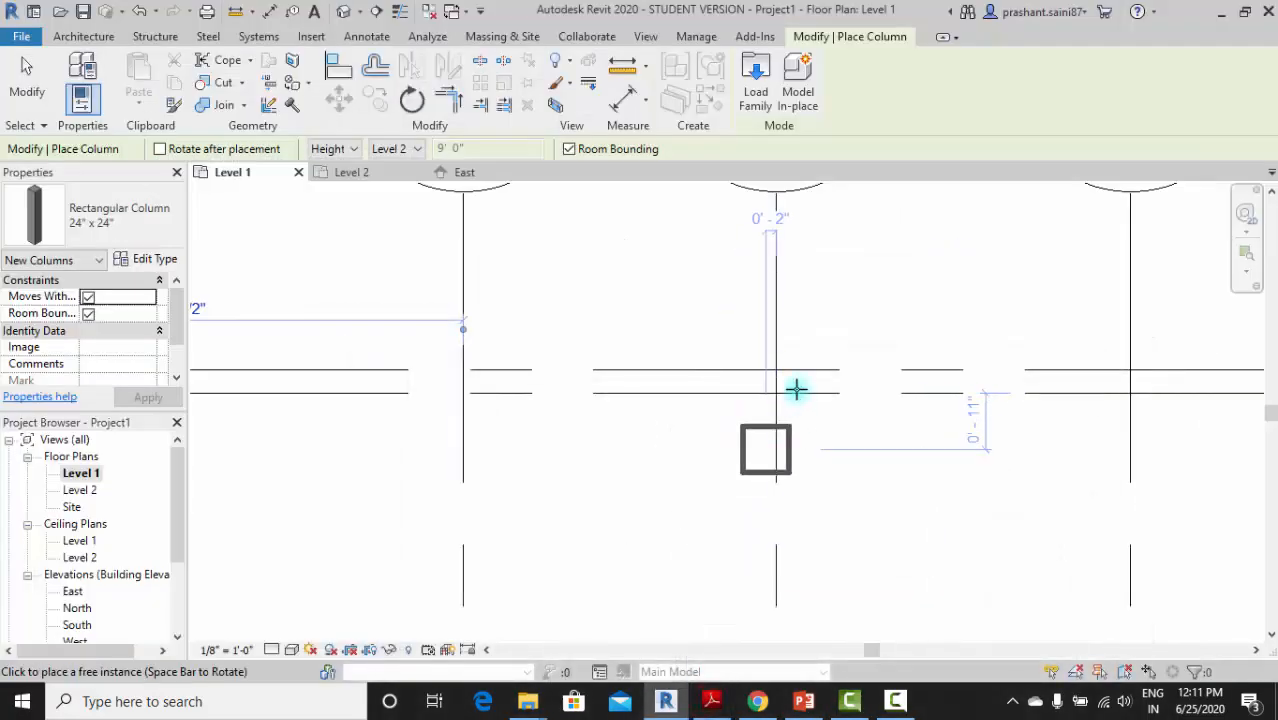
{"action": "scroll", "coordinate": [792, 390], "scroll_direction": "down", "scroll_amount": 2}
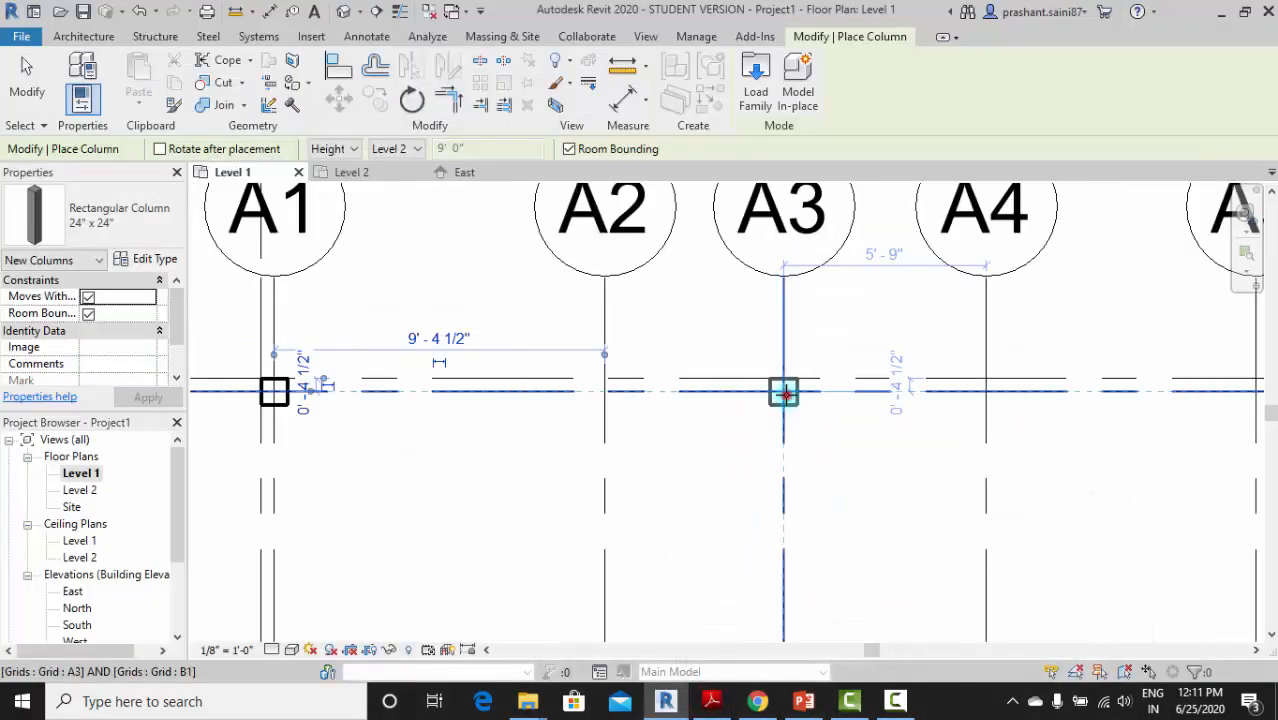
{"action": "left_click", "coordinate": [784, 391]}
{"action": "scroll", "coordinate": [745, 397], "scroll_direction": "down", "scroll_amount": 2}
{"action": "middle_click_drag", "start_coordinate": [784, 467], "coordinate": [657, 484]}
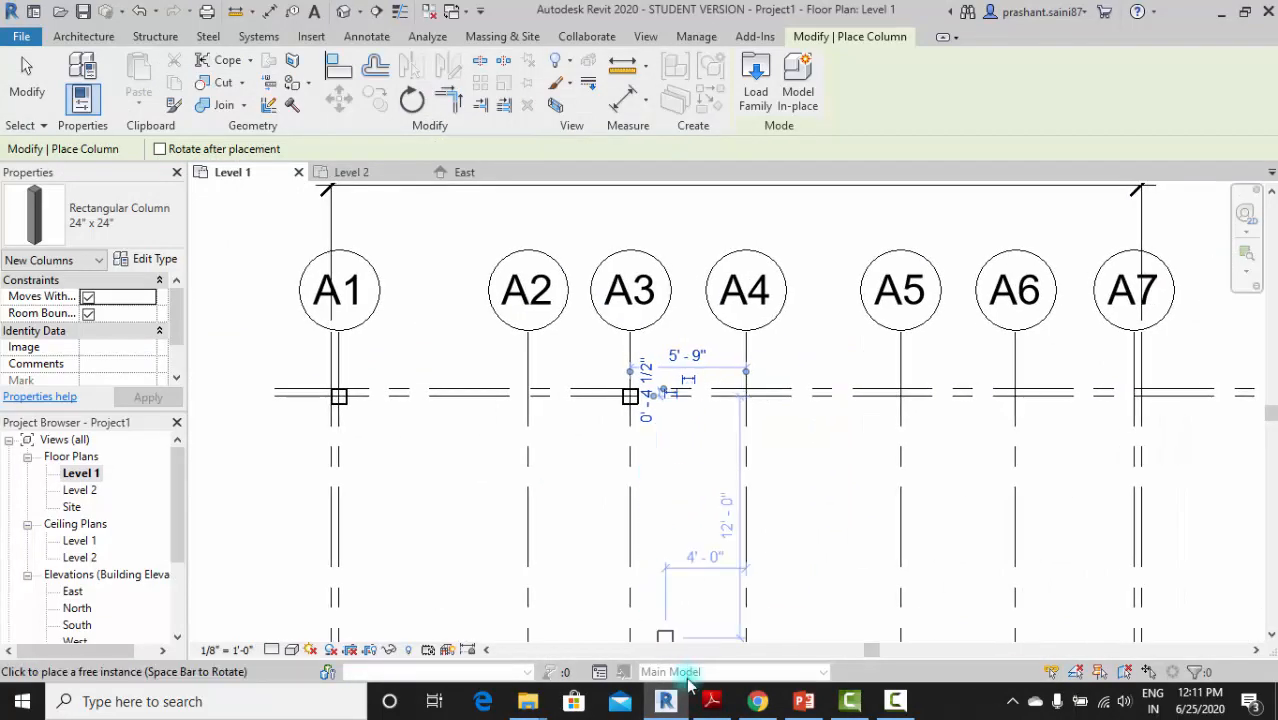
{"action": "left_click", "coordinate": [712, 703]}
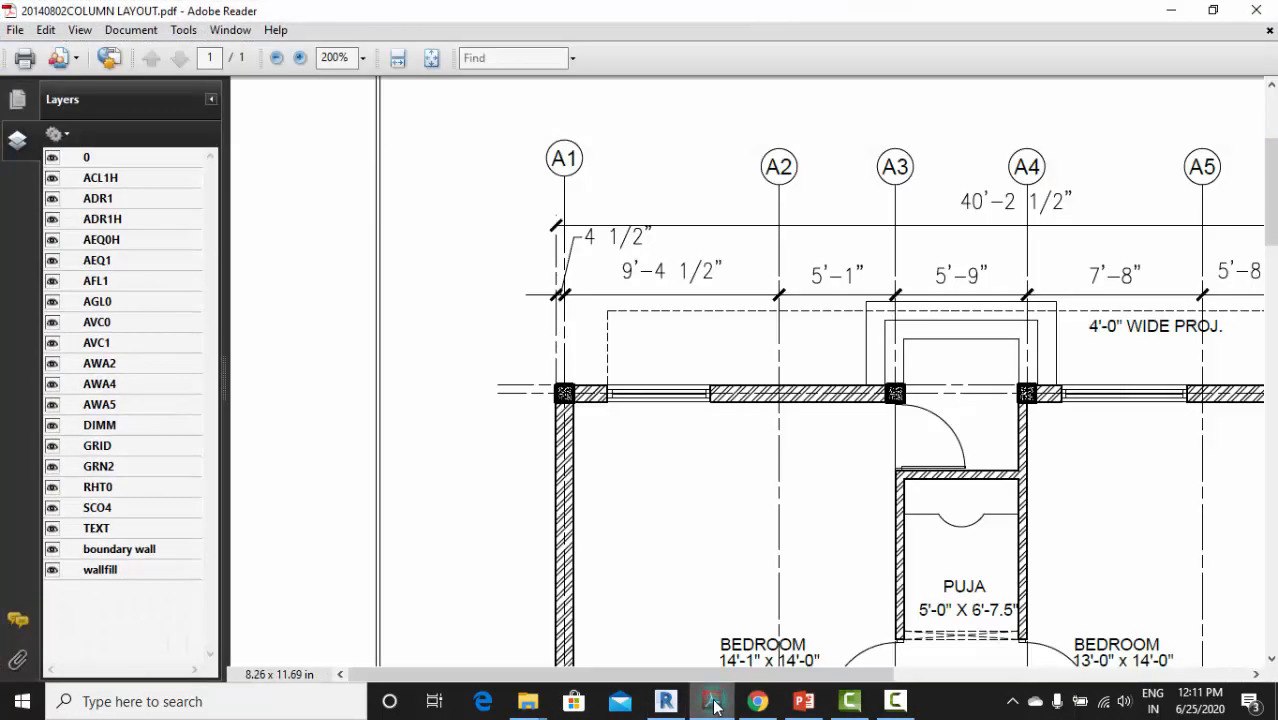
{"action": "left_click", "coordinate": [712, 703]}
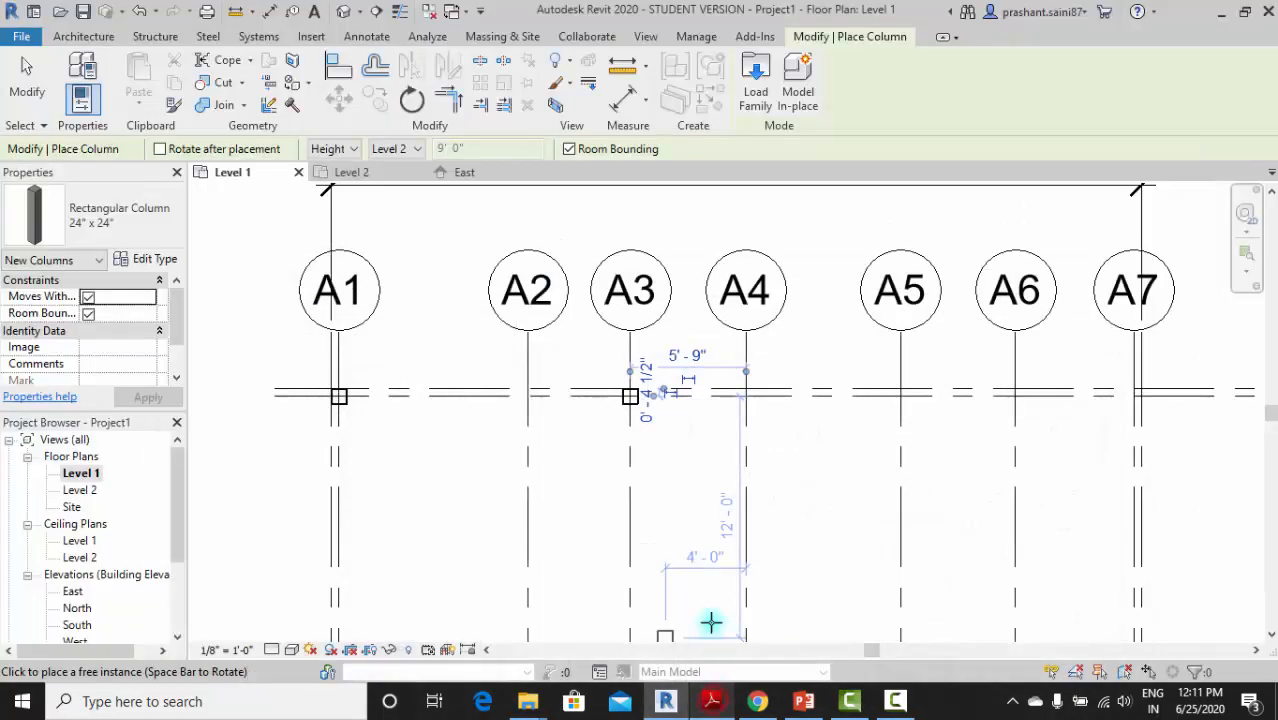
{"action": "left_click", "coordinate": [745, 397]}
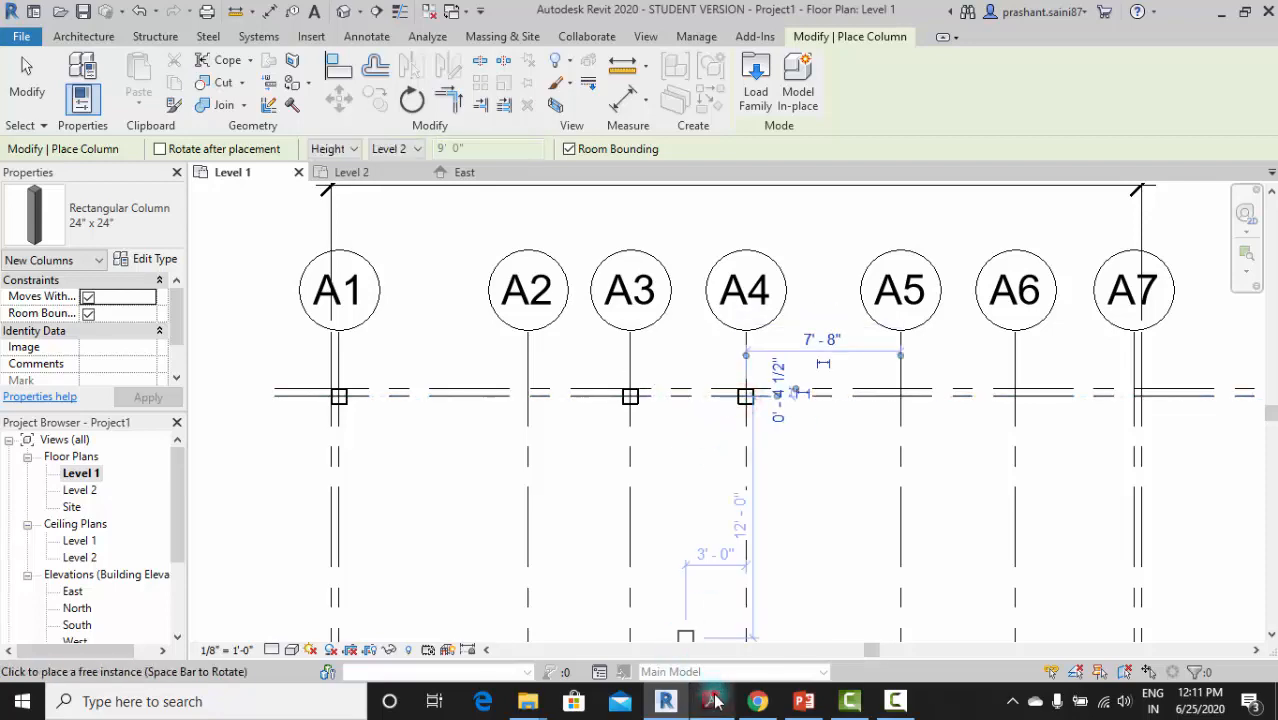
Check the rest of the top row in the column layout PDF and place columns on grid B1 at A6 and A7
{"action": "left_click", "coordinate": [712, 701]}
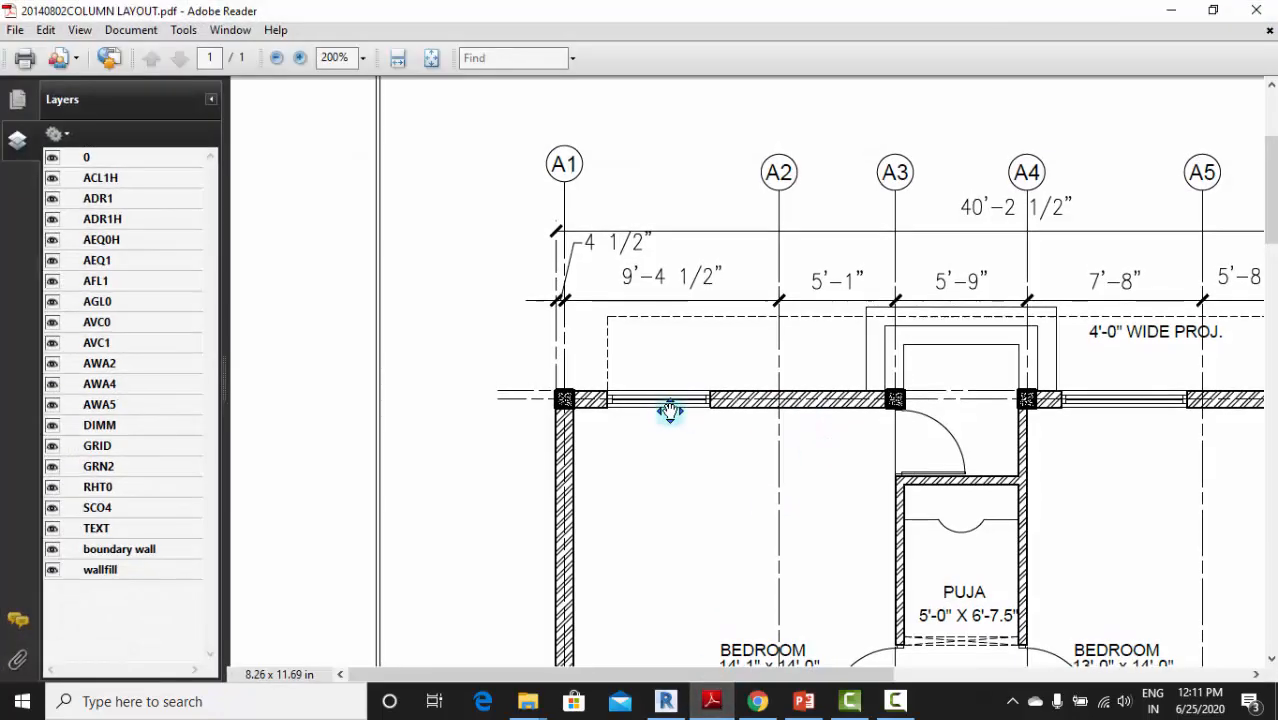
{"action": "scroll", "coordinate": [680, 424], "scroll_direction": "down", "scroll_amount": 1}
{"action": "scroll", "coordinate": [680, 422], "scroll_direction": "down", "scroll_amount": 2, "text": "ctrl"}
{"action": "scroll", "coordinate": [680, 420], "scroll_direction": "up", "scroll_amount": 1, "text": "ctrl"}
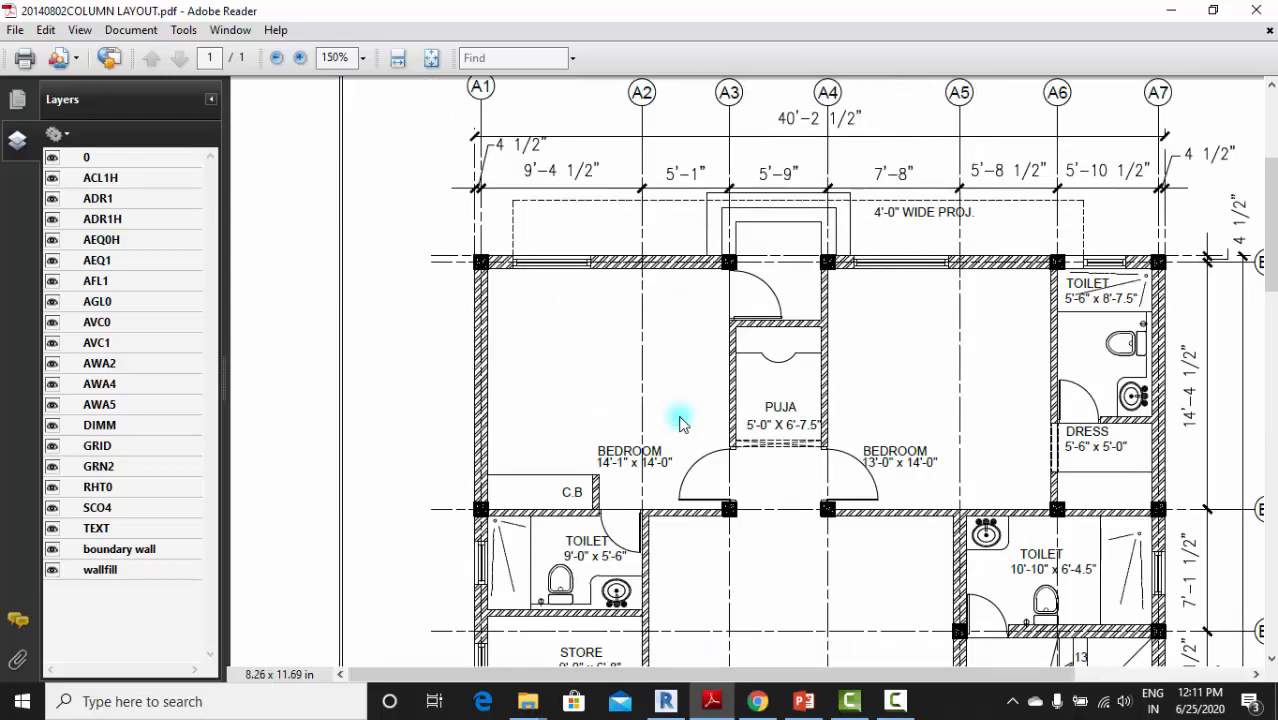
{"action": "scroll", "coordinate": [800, 420], "scroll_direction": "up", "scroll_amount": 1}
{"action": "left_click", "coordinate": [757, 701]}
{"action": "left_click", "coordinate": [665, 701]}
{"action": "left_click", "coordinate": [1015, 397]}
{"action": "scroll", "coordinate": [1130, 395], "scroll_direction": "up", "scroll_amount": 2}
{"action": "scroll", "coordinate": [1117, 388], "scroll_direction": "down", "scroll_amount": 5}
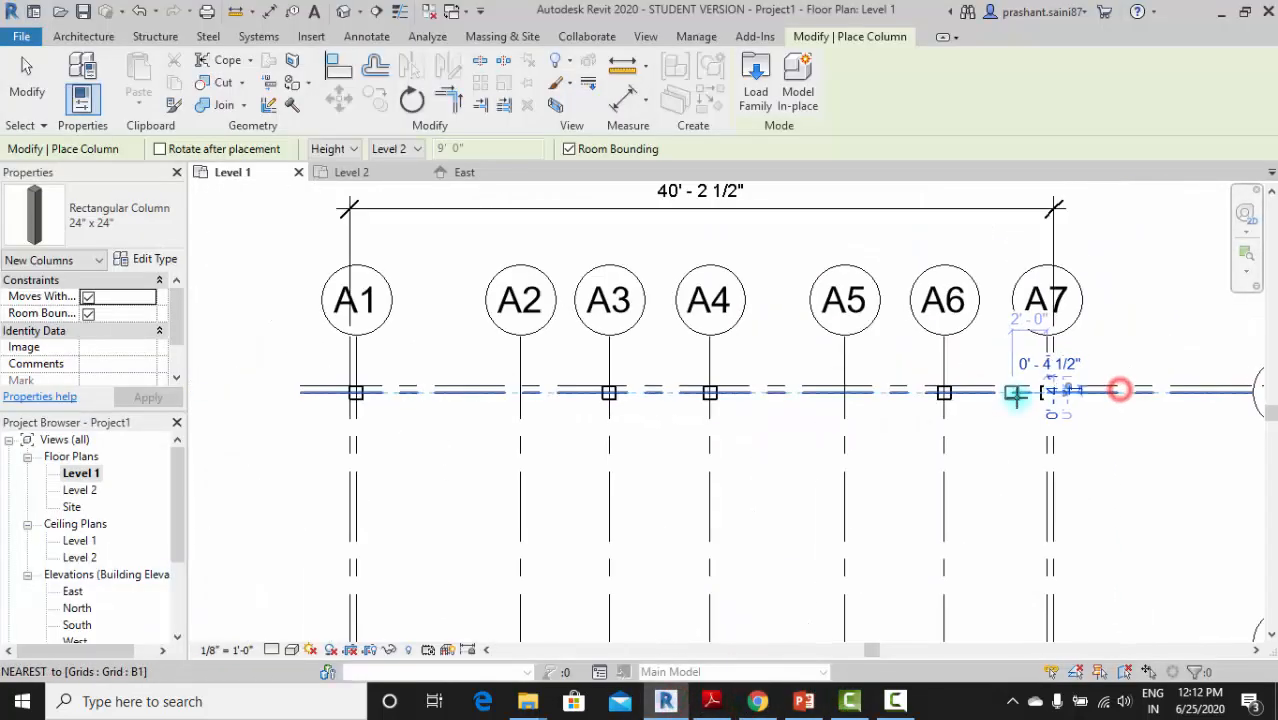
Check row B2 in the column layout PDF and place columns on it at grids A1, A3, A4, A6 and A7
{"action": "left_click", "coordinate": [760, 701]}
{"action": "left_click", "coordinate": [712, 701]}
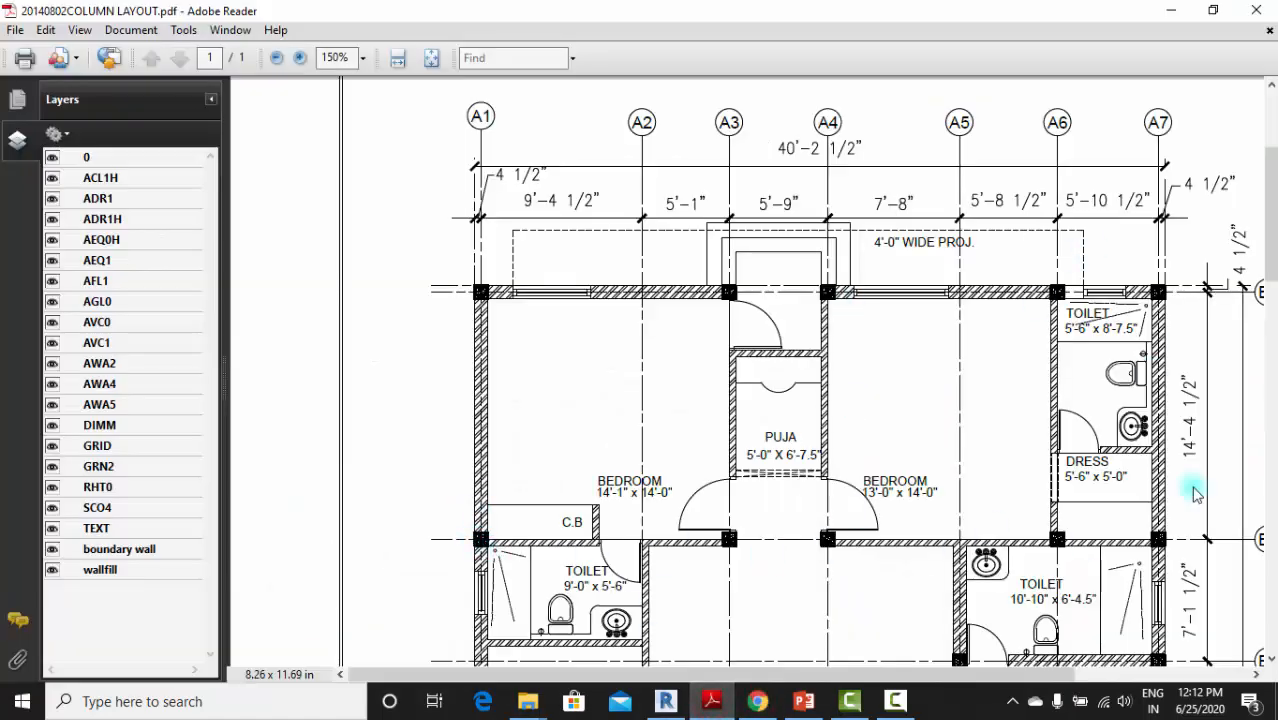
{"action": "left_click", "coordinate": [757, 701]}
{"action": "left_click", "coordinate": [665, 701]}
{"action": "scroll", "coordinate": [490, 530], "scroll_direction": "up", "scroll_amount": 2}
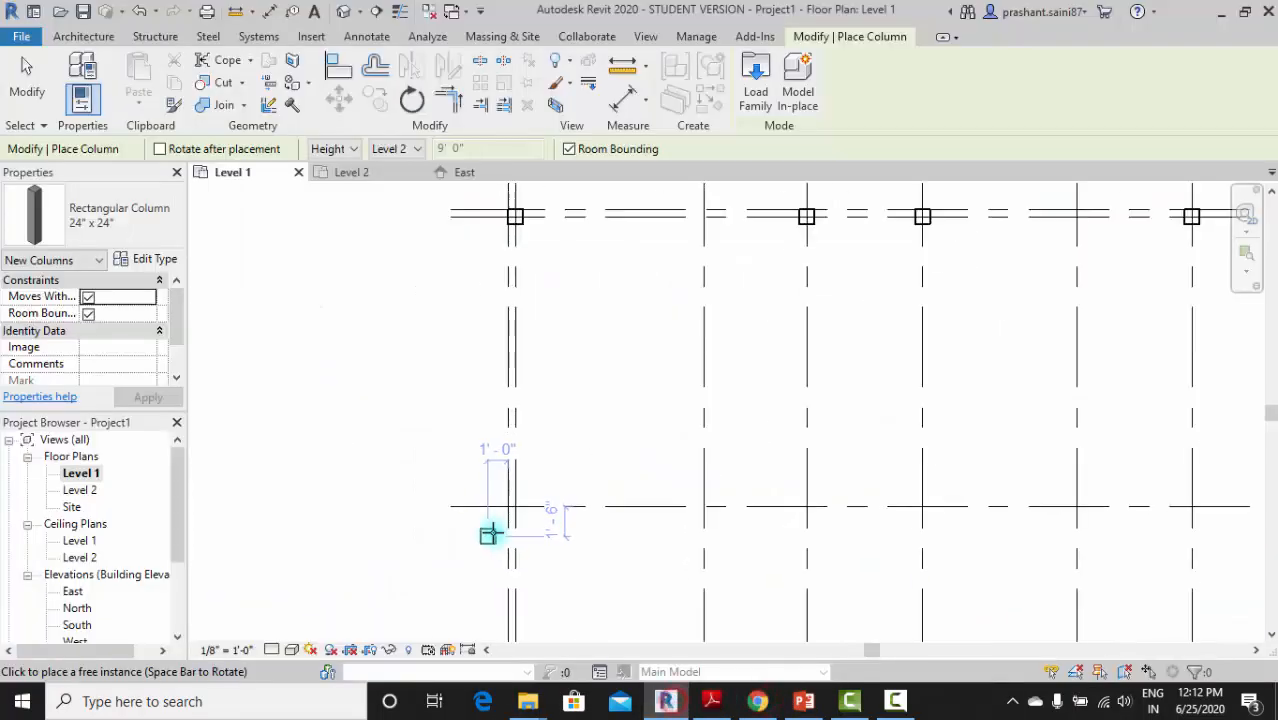
{"action": "left_click", "coordinate": [514, 507]}
{"action": "left_click", "coordinate": [807, 508]}
{"action": "left_click", "coordinate": [923, 508]}
{"action": "left_click", "coordinate": [1190, 508]}
{"action": "scroll", "coordinate": [930, 482], "scroll_direction": "down", "scroll_amount": 2}
{"action": "scroll", "coordinate": [1098, 491], "scroll_direction": "up", "scroll_amount": 3}
{"action": "left_click", "coordinate": [1133, 492]}
{"action": "scroll", "coordinate": [1003, 477], "scroll_direction": "down", "scroll_amount": 2}
{"action": "middle_click_drag", "start_coordinate": [1003, 477], "coordinate": [968, 376]}
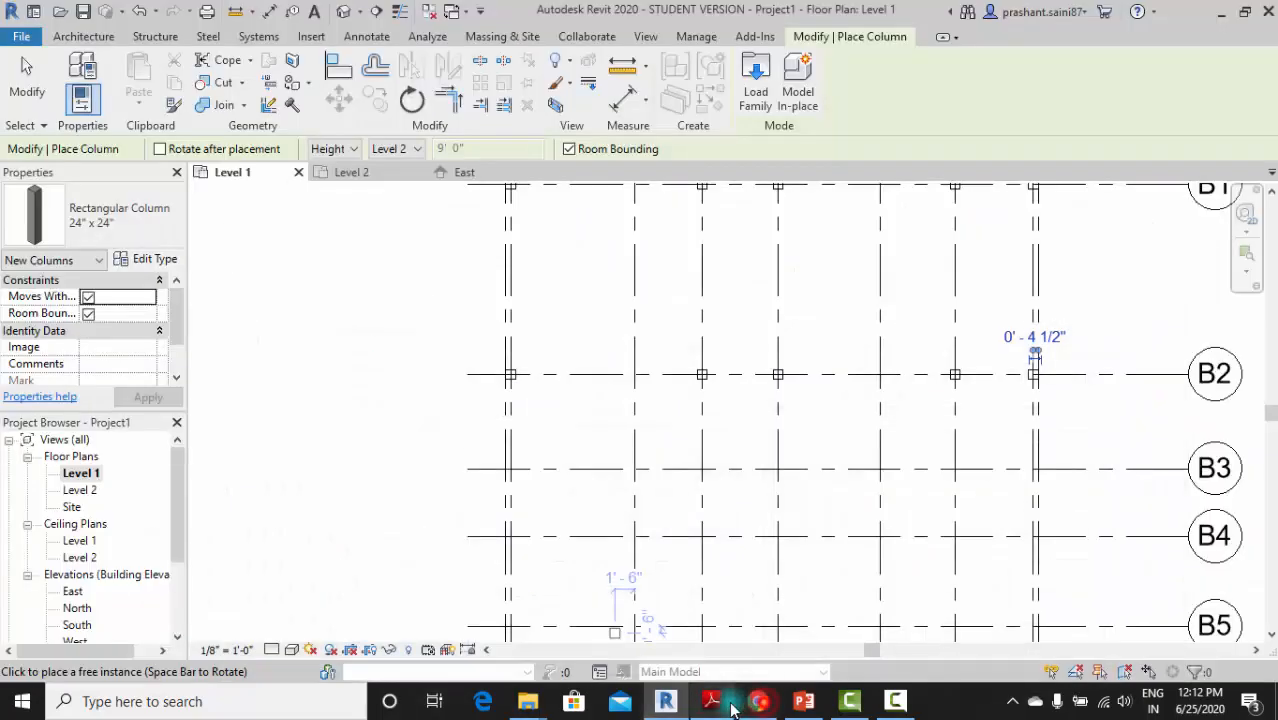
Check row B3 in the column layout PDF and place columns on it at grids A5 and A7
{"action": "left_click", "coordinate": [726, 704]}
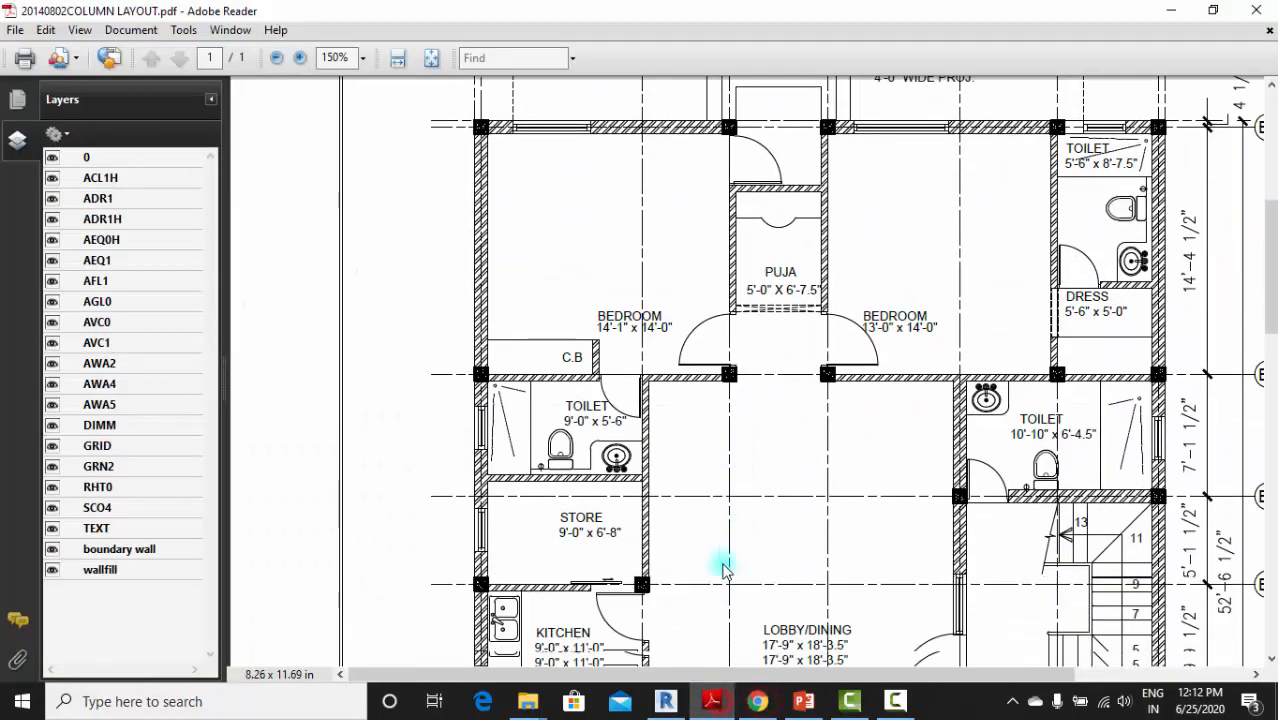
{"action": "scroll", "coordinate": [985, 432], "scroll_direction": "down", "scroll_amount": 2}
{"action": "left_click_drag", "start_coordinate": [927, 676], "coordinate": [971, 676]}
{"action": "scroll", "coordinate": [933, 479], "scroll_direction": "up", "scroll_amount": 5}
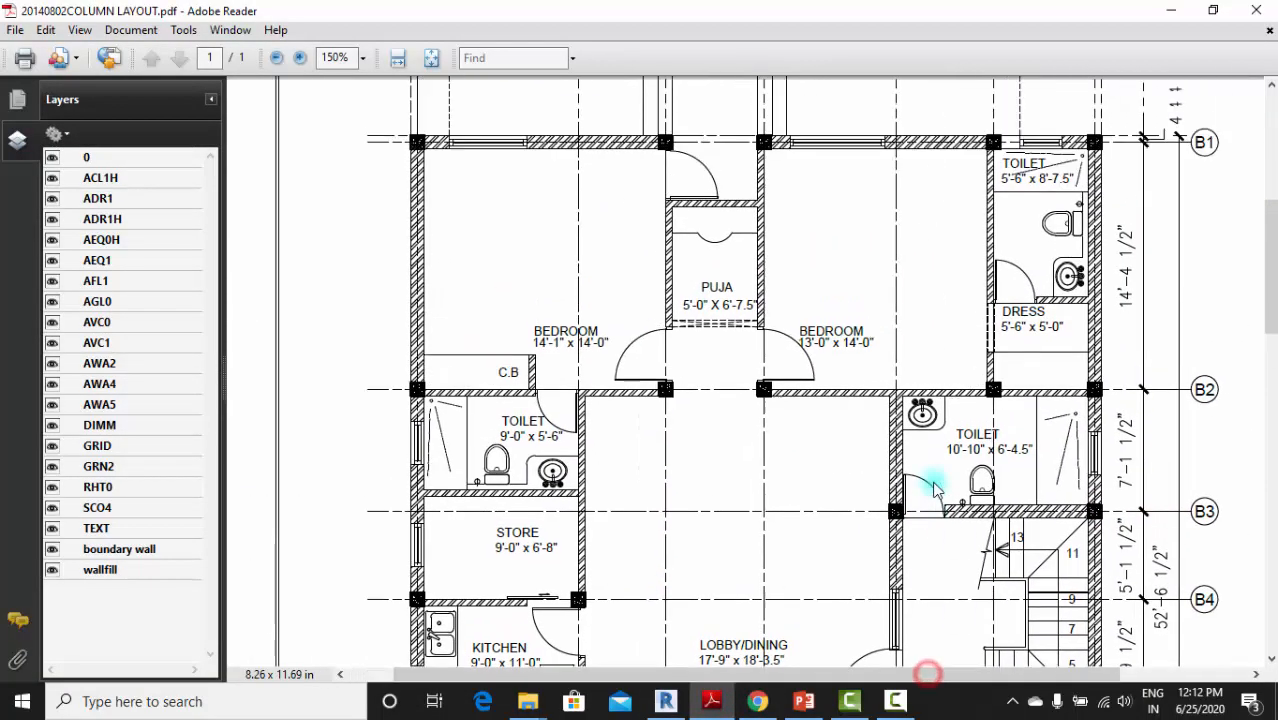
{"action": "scroll", "coordinate": [1076, 533], "scroll_direction": "down", "scroll_amount": 4}
{"action": "scroll", "coordinate": [1115, 525], "scroll_direction": "up", "scroll_amount": 1}
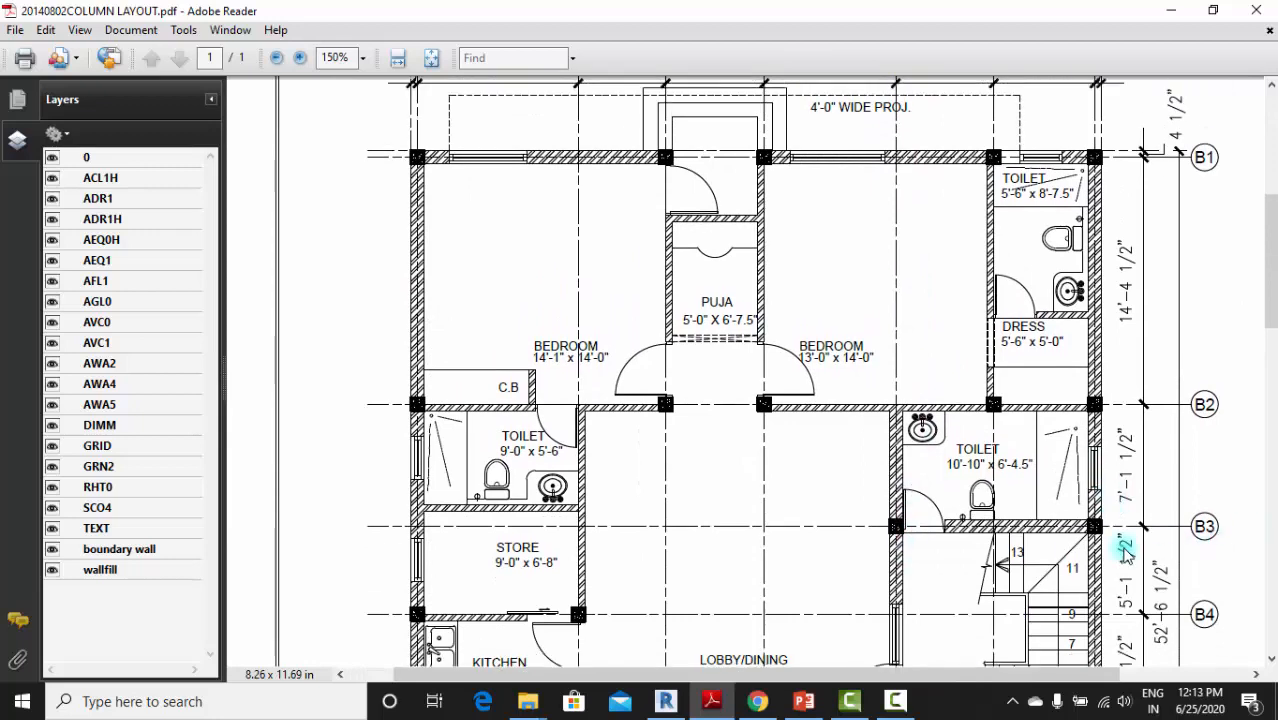
{"action": "left_click", "coordinate": [665, 701]}
{"action": "scroll", "coordinate": [979, 559], "scroll_direction": "up", "scroll_amount": 3}
{"action": "scroll", "coordinate": [959, 451], "scroll_direction": "down", "scroll_amount": 5}
{"action": "scroll", "coordinate": [915, 543], "scroll_direction": "up", "scroll_amount": 2}
{"action": "left_click", "coordinate": [905, 533]}
{"action": "scroll", "coordinate": [1018, 533], "scroll_direction": "up", "scroll_amount": 4}
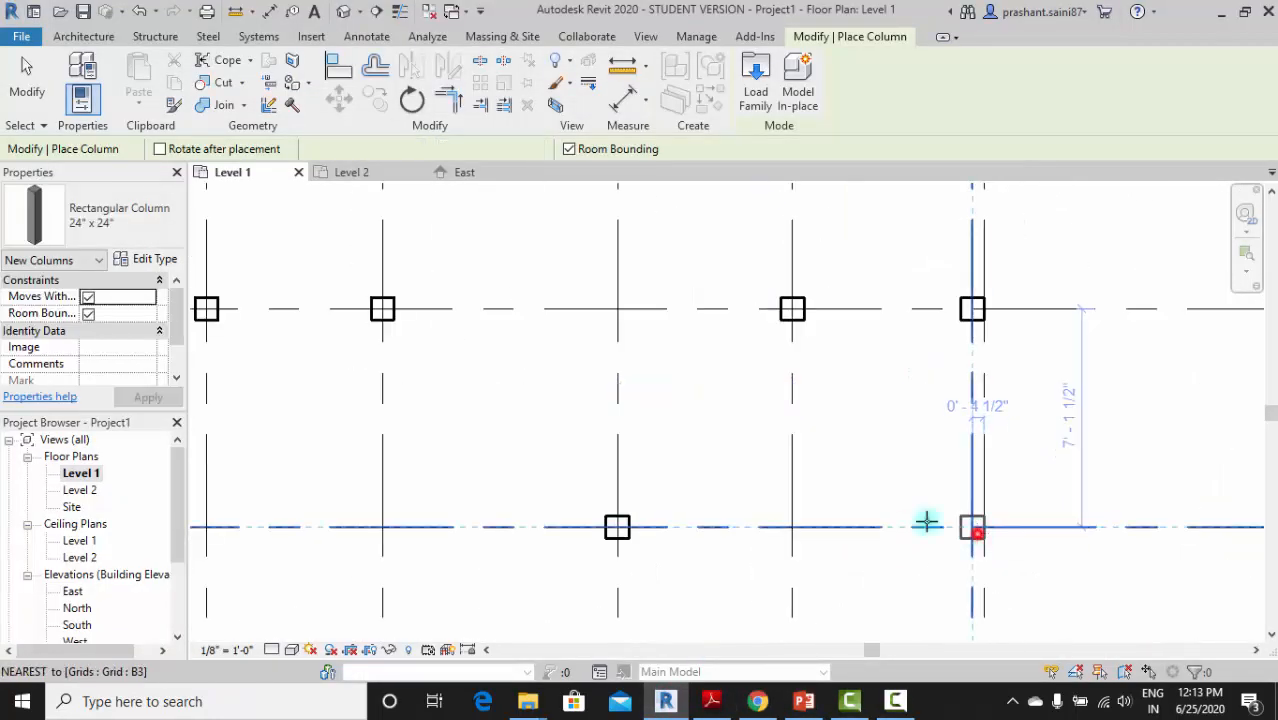
{"action": "left_click", "coordinate": [977, 533]}
{"action": "scroll", "coordinate": [975, 534], "scroll_direction": "down", "scroll_amount": 4}
{"action": "middle_click_drag", "start_coordinate": [957, 562], "coordinate": [912, 504]}
Check row B4 in the column layout PDF and place a column on it at grid A1
{"action": "left_click", "coordinate": [712, 702]}
{"action": "scroll", "coordinate": [853, 545], "scroll_direction": "down", "scroll_amount": 2}
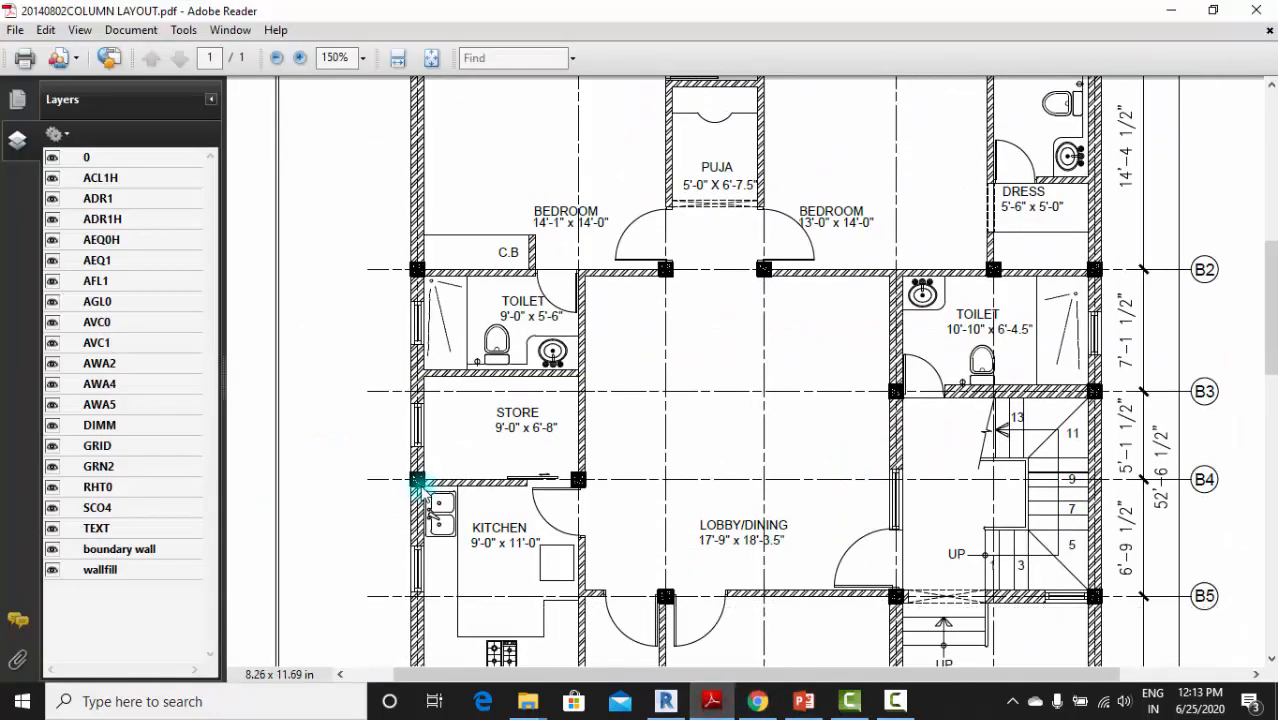
{"action": "scroll", "coordinate": [459, 497], "scroll_direction": "up", "scroll_amount": 1}
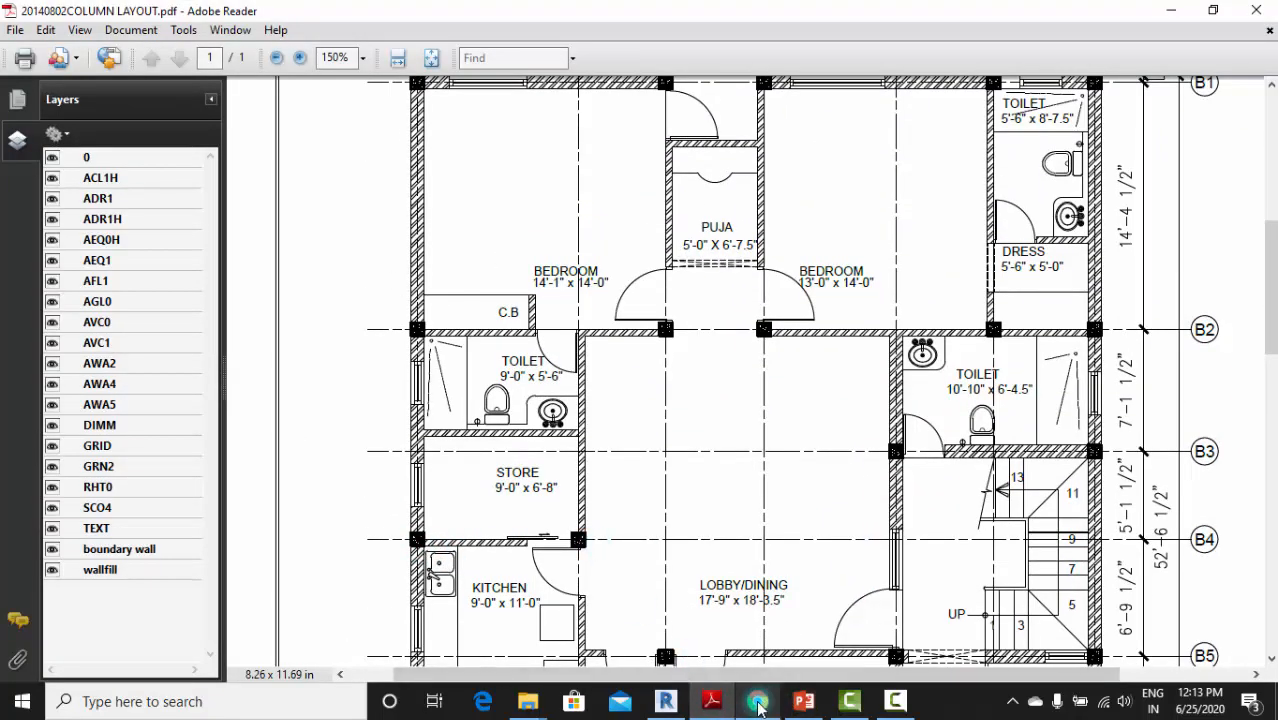
{"action": "left_click", "coordinate": [665, 701]}
{"action": "scroll", "coordinate": [542, 491], "scroll_direction": "up", "scroll_amount": 4}
{"action": "middle_click_drag", "start_coordinate": [545, 451], "coordinate": [829, 463]}
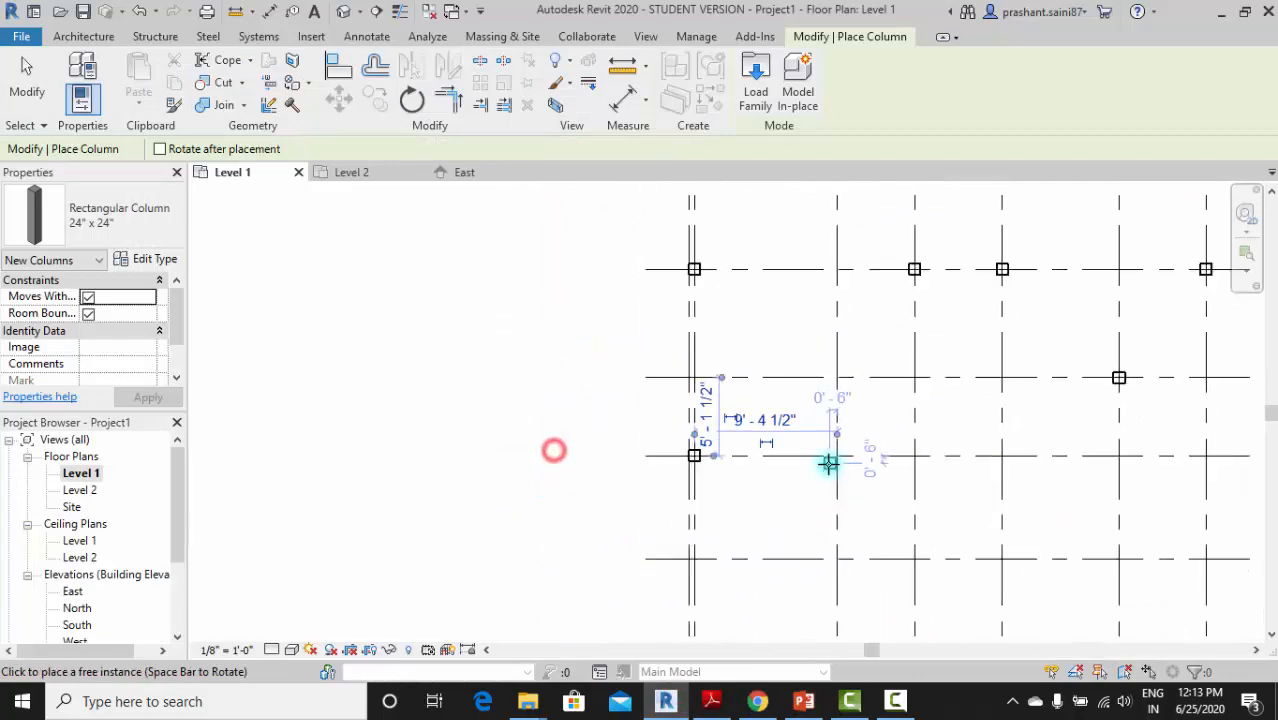
Place a column on row B4 at grid A2 and check row B5 in the column layout PDF
{"action": "left_click", "coordinate": [757, 701]}
{"action": "left_click", "coordinate": [712, 701]}
{"action": "scroll", "coordinate": [676, 500], "scroll_direction": "down", "scroll_amount": 2}
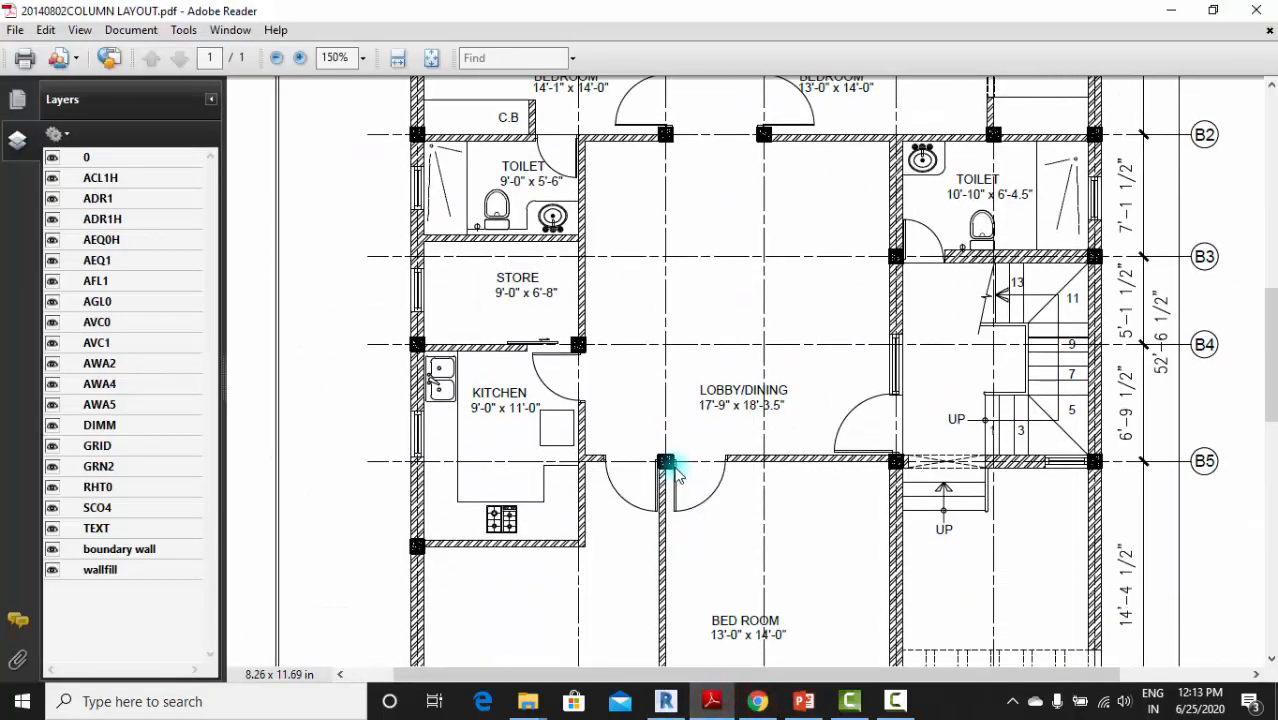
{"action": "scroll", "coordinate": [748, 494], "scroll_direction": "up", "scroll_amount": 6}
{"action": "scroll", "coordinate": [730, 540], "scroll_direction": "down", "scroll_amount": 4}
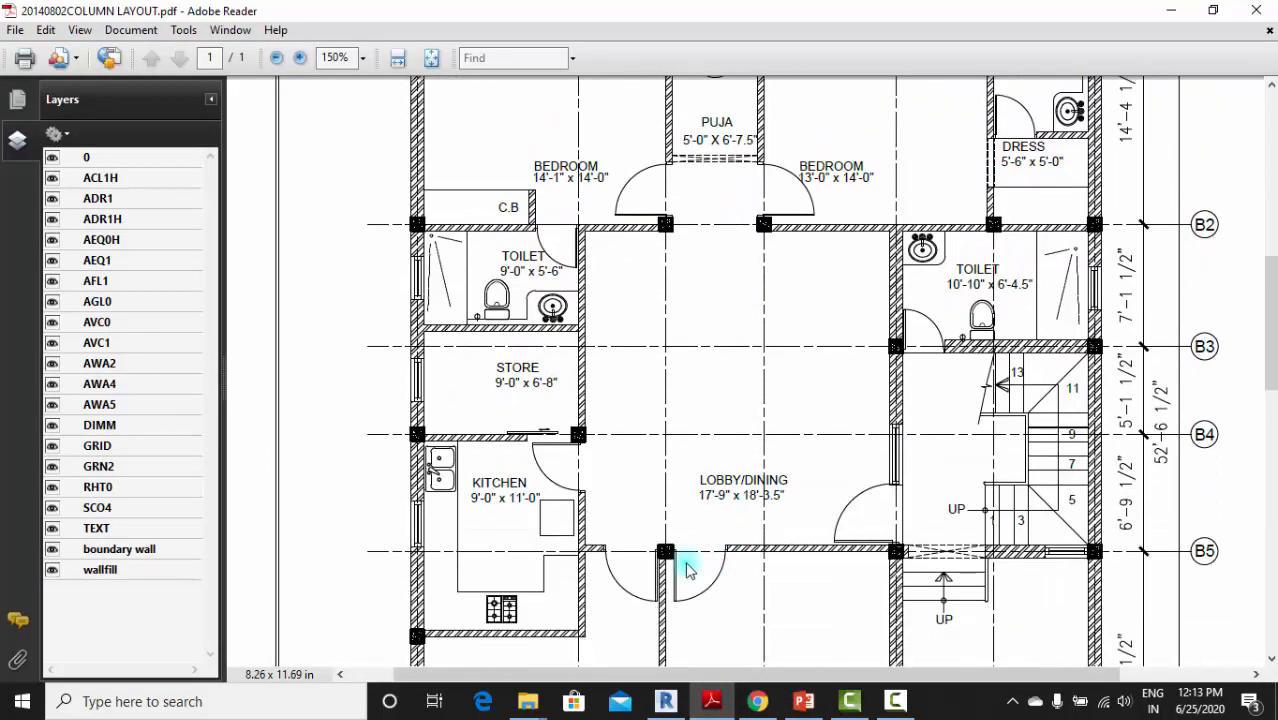
{"action": "scroll", "coordinate": [1033, 608], "scroll_direction": "up", "scroll_amount": 4}
{"action": "scroll", "coordinate": [756, 599], "scroll_direction": "down", "scroll_amount": 5}
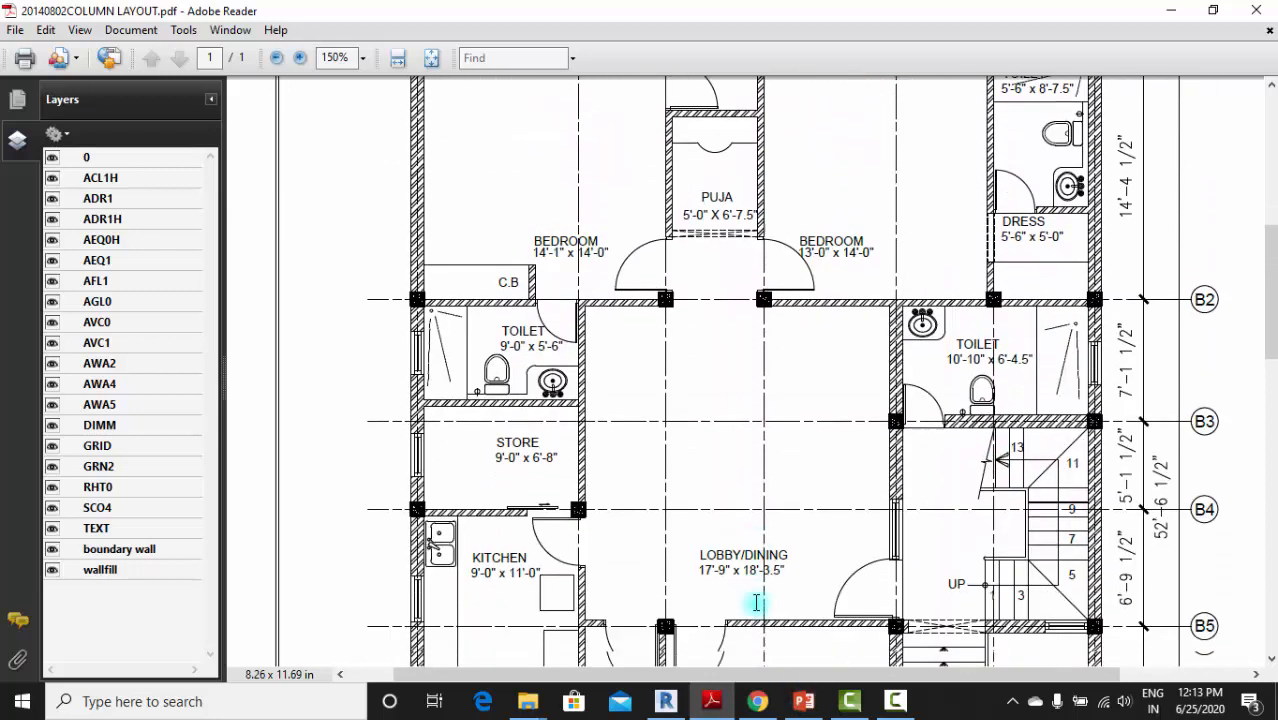
{"action": "scroll", "coordinate": [1122, 541], "scroll_direction": "down", "scroll_amount": 1}
{"action": "left_click", "coordinate": [665, 701]}
Place columns on row B5 at grids A3, A5 and A7
{"action": "scroll", "coordinate": [819, 494], "scroll_direction": "down", "scroll_amount": 3}
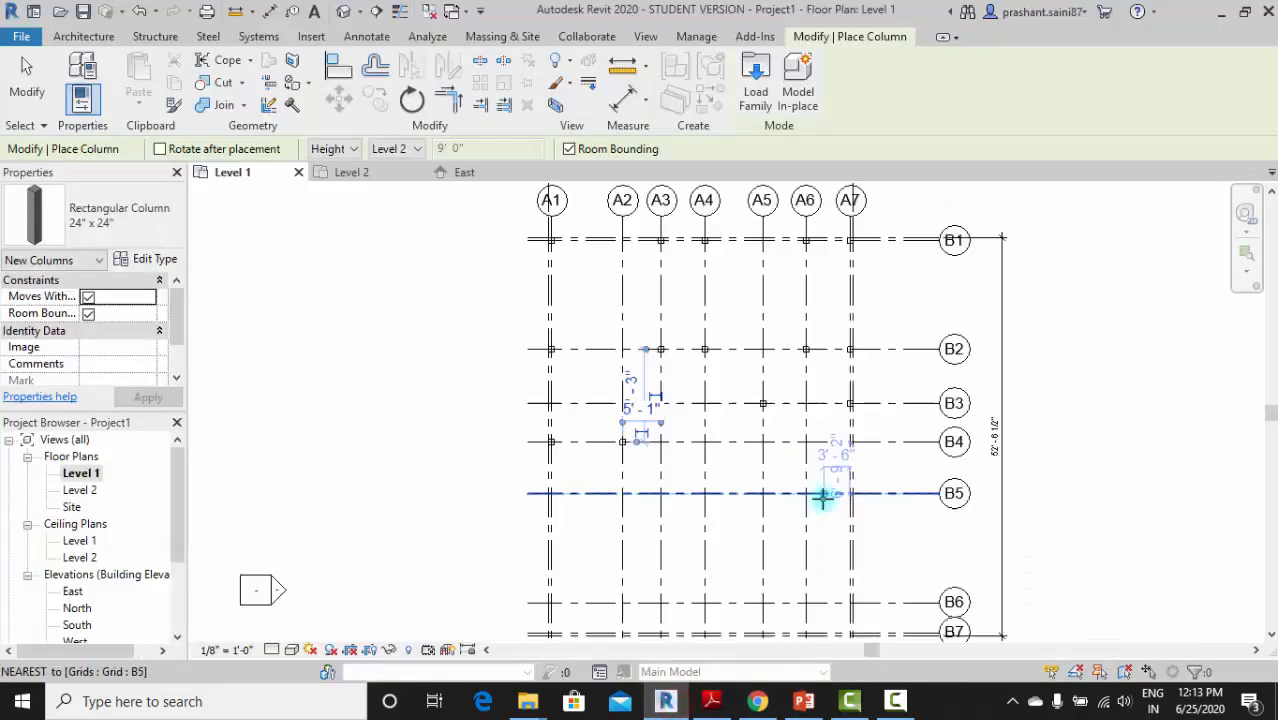
{"action": "scroll", "coordinate": [583, 497], "scroll_direction": "up", "scroll_amount": 2}
{"action": "left_click", "coordinate": [577, 491]}
{"action": "left_click", "coordinate": [731, 491]}
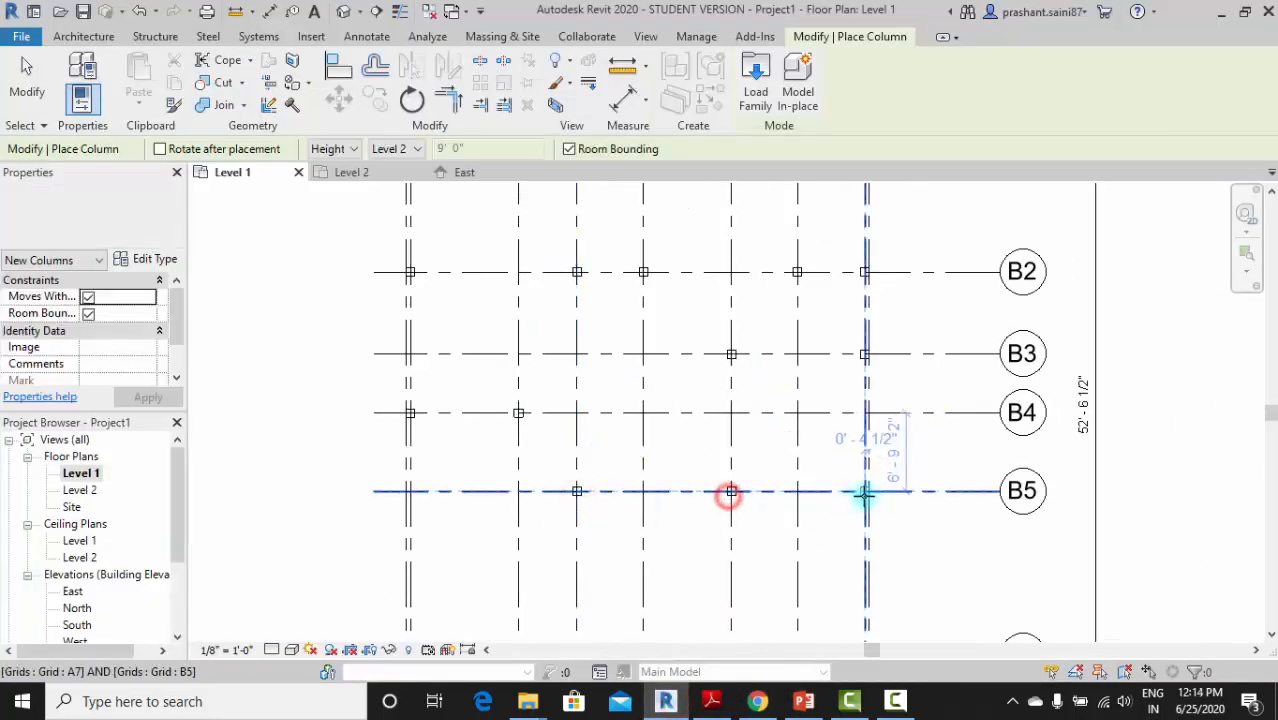
{"action": "left_click", "coordinate": [866, 491]}
Check row B6 in the column layout PDF and place columns on it at grids A5 and A7
{"action": "scroll", "coordinate": [866, 491], "scroll_direction": "down", "scroll_amount": 3}
{"action": "scroll", "coordinate": [720, 620], "scroll_direction": "up", "scroll_amount": 2}
{"action": "left_click", "coordinate": [712, 701]}
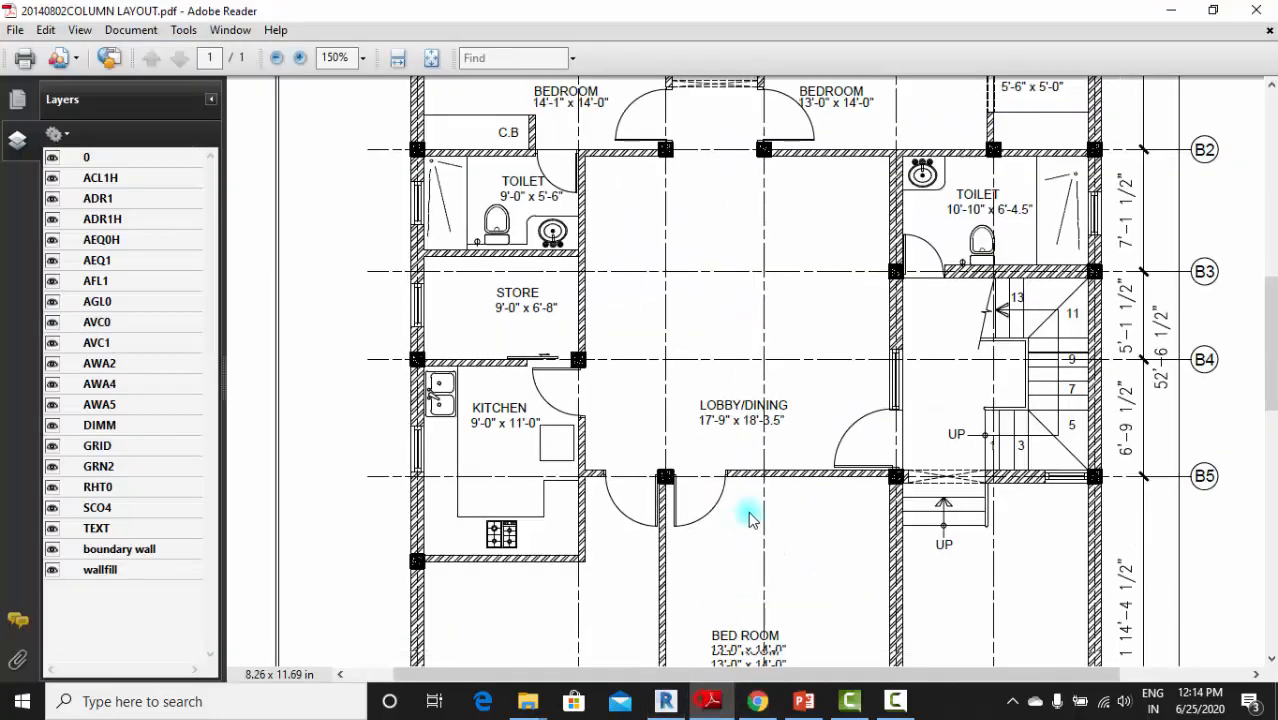
{"action": "scroll", "coordinate": [700, 500], "scroll_direction": "down", "scroll_amount": 4}
{"action": "scroll", "coordinate": [878, 527], "scroll_direction": "down", "scroll_amount": 3}
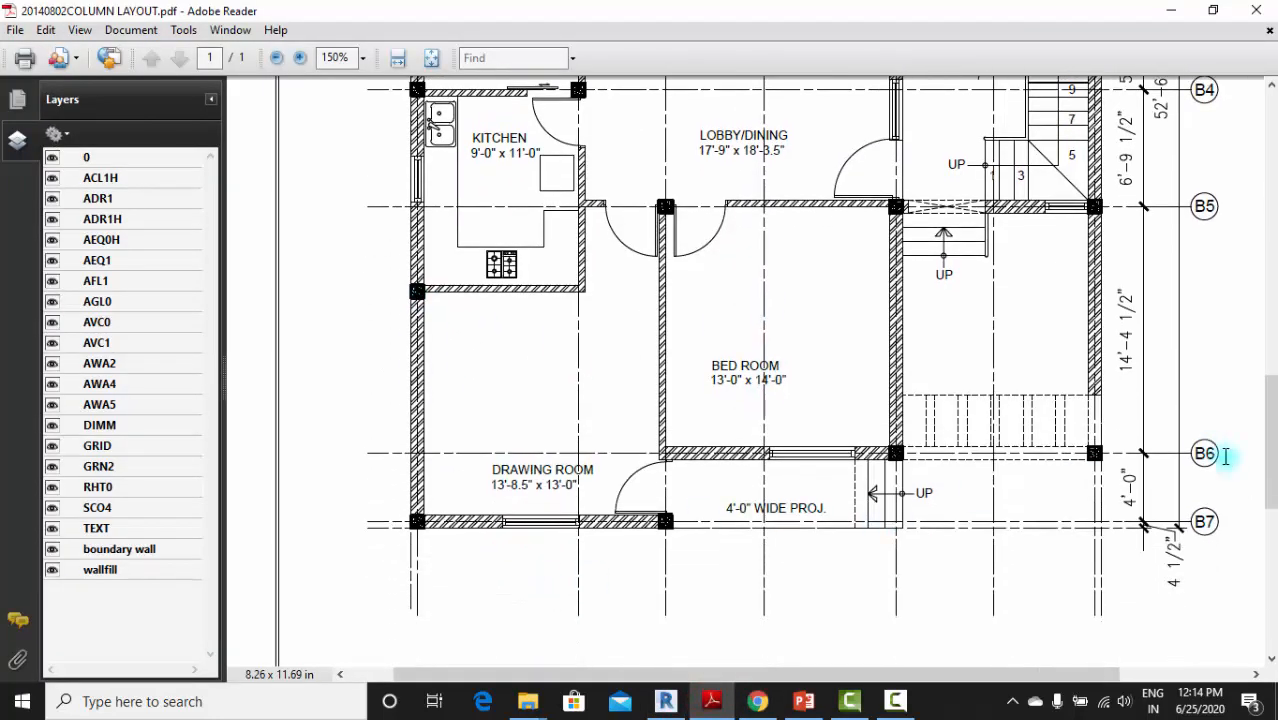
{"action": "left_click", "coordinate": [665, 701]}
{"action": "scroll", "coordinate": [827, 472], "scroll_direction": "up", "scroll_amount": 2}
{"action": "left_click", "coordinate": [827, 472]}
{"action": "left_click", "coordinate": [1003, 471]}
Check row B7 in the column layout PDF and place columns on it at grids A1 and A3
{"action": "left_click", "coordinate": [712, 701]}
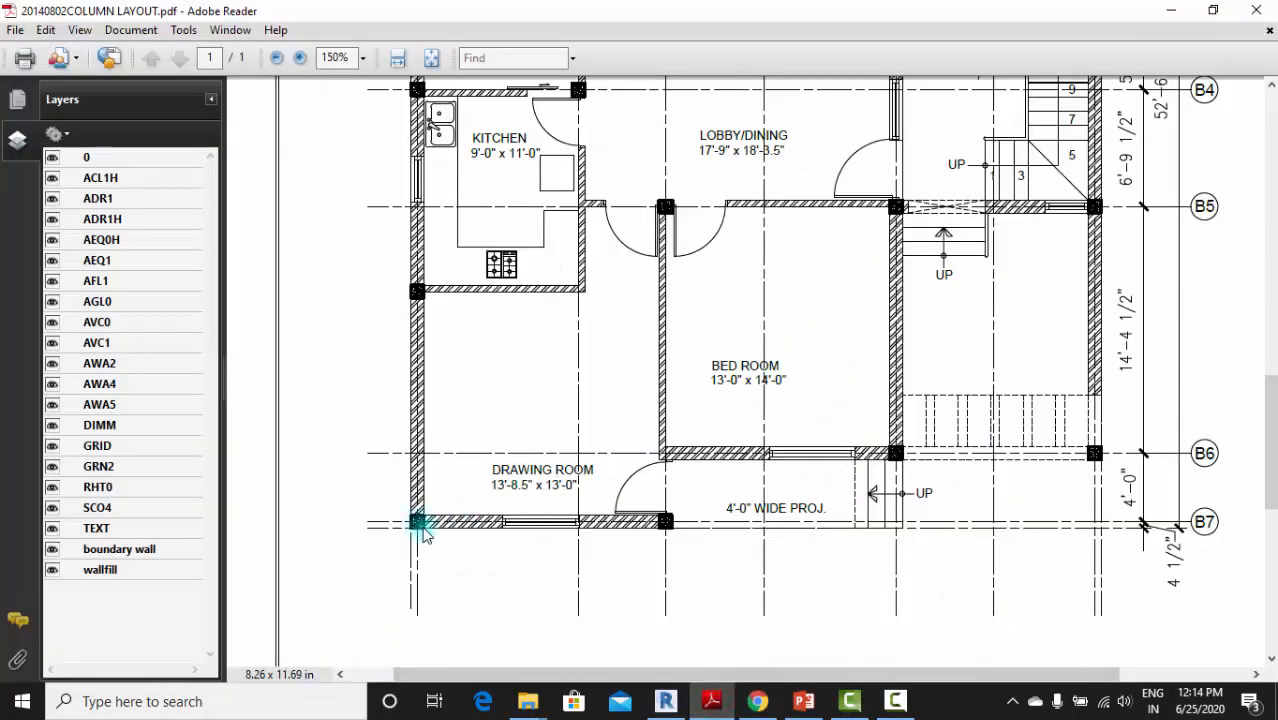
{"action": "left_click", "coordinate": [665, 701]}
{"action": "scroll", "coordinate": [540, 551], "scroll_direction": "up", "scroll_amount": 4}
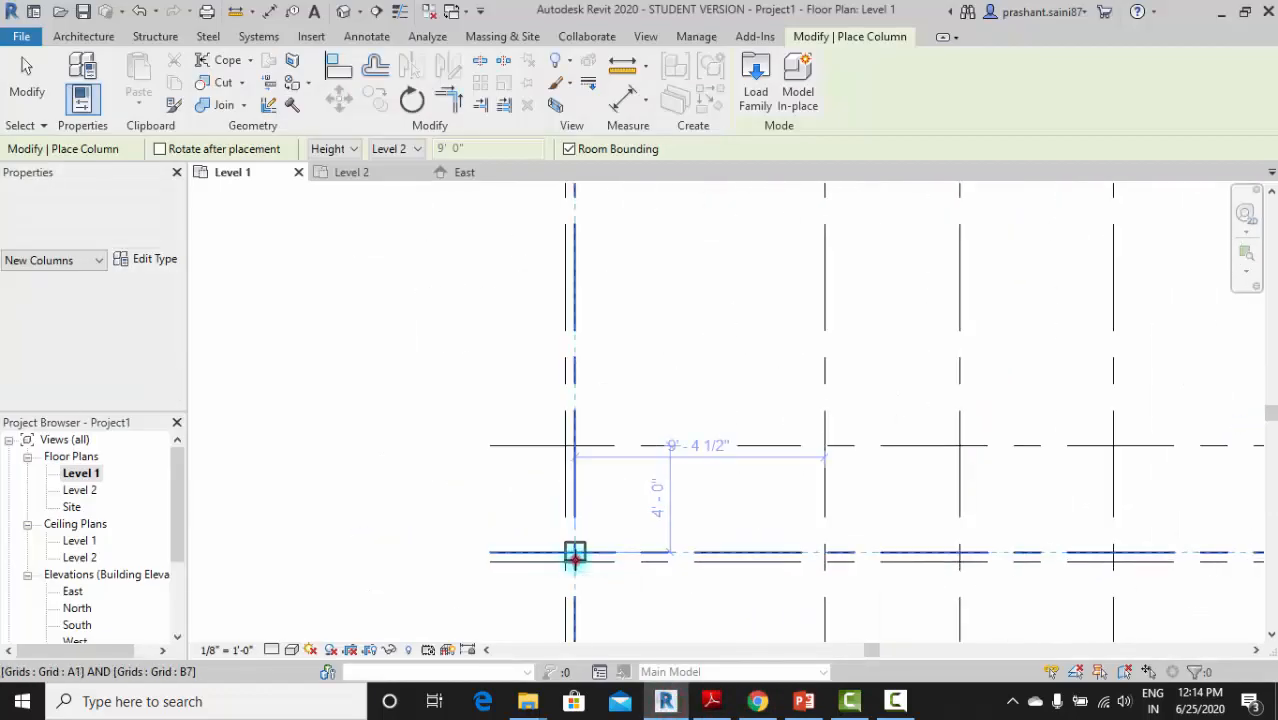
{"action": "left_click", "coordinate": [960, 553]}
{"action": "scroll", "coordinate": [913, 522], "scroll_direction": "down", "scroll_amount": 5}
{"action": "scroll", "coordinate": [936, 522], "scroll_direction": "up", "scroll_amount": 1}
{"action": "key", "text": "Escape"}
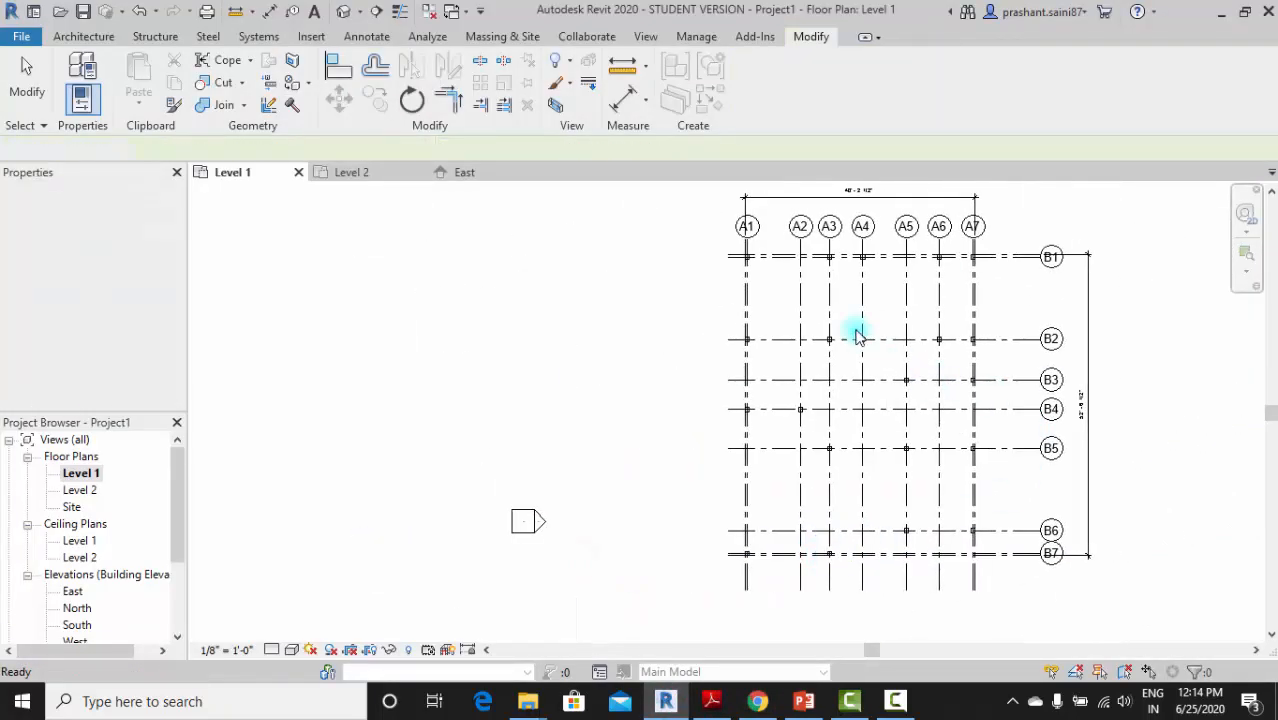
Compare the columns placed on the Level 1 grid with the whole column layout PDF
{"action": "scroll", "coordinate": [992, 377], "scroll_direction": "up", "scroll_amount": 1}
{"action": "middle_click_drag", "start_coordinate": [990, 380], "coordinate": [869, 380]}
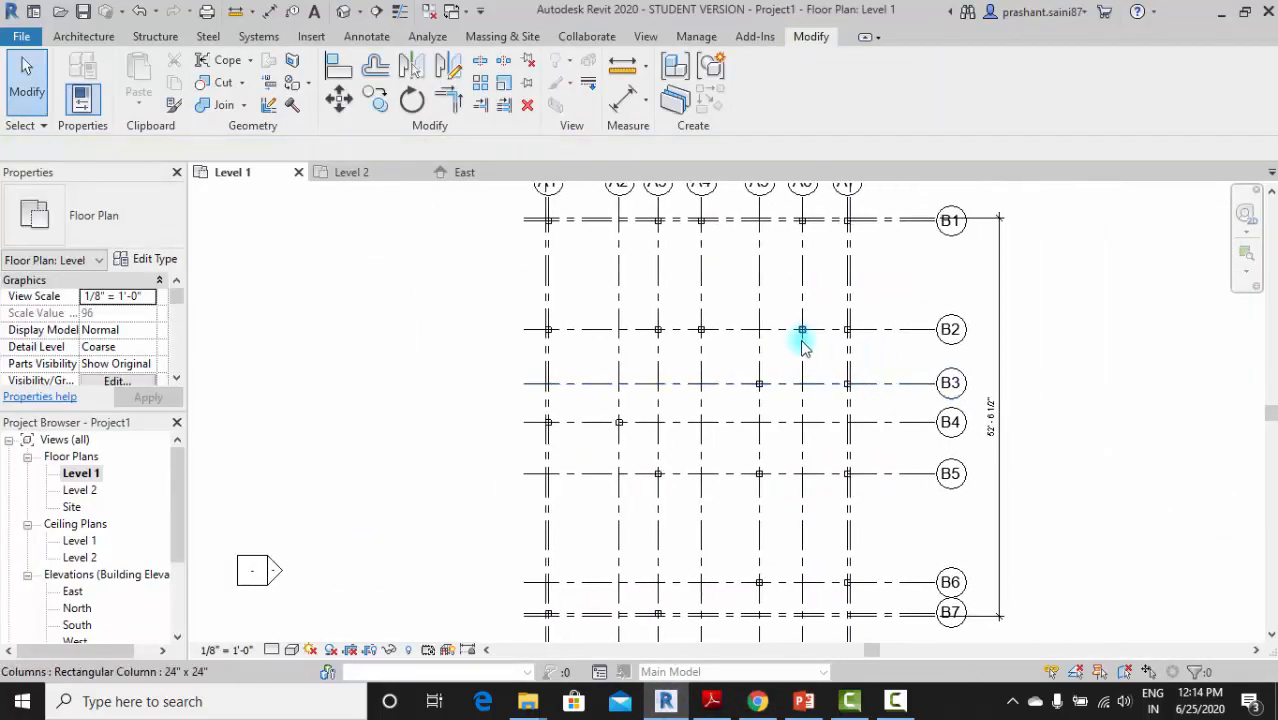
{"action": "scroll", "coordinate": [802, 340], "scroll_direction": "down", "scroll_amount": 1}
{"action": "middle_click_drag", "start_coordinate": [800, 341], "coordinate": [736, 373]}
{"action": "scroll", "coordinate": [750, 491], "scroll_direction": "up", "scroll_amount": 1}
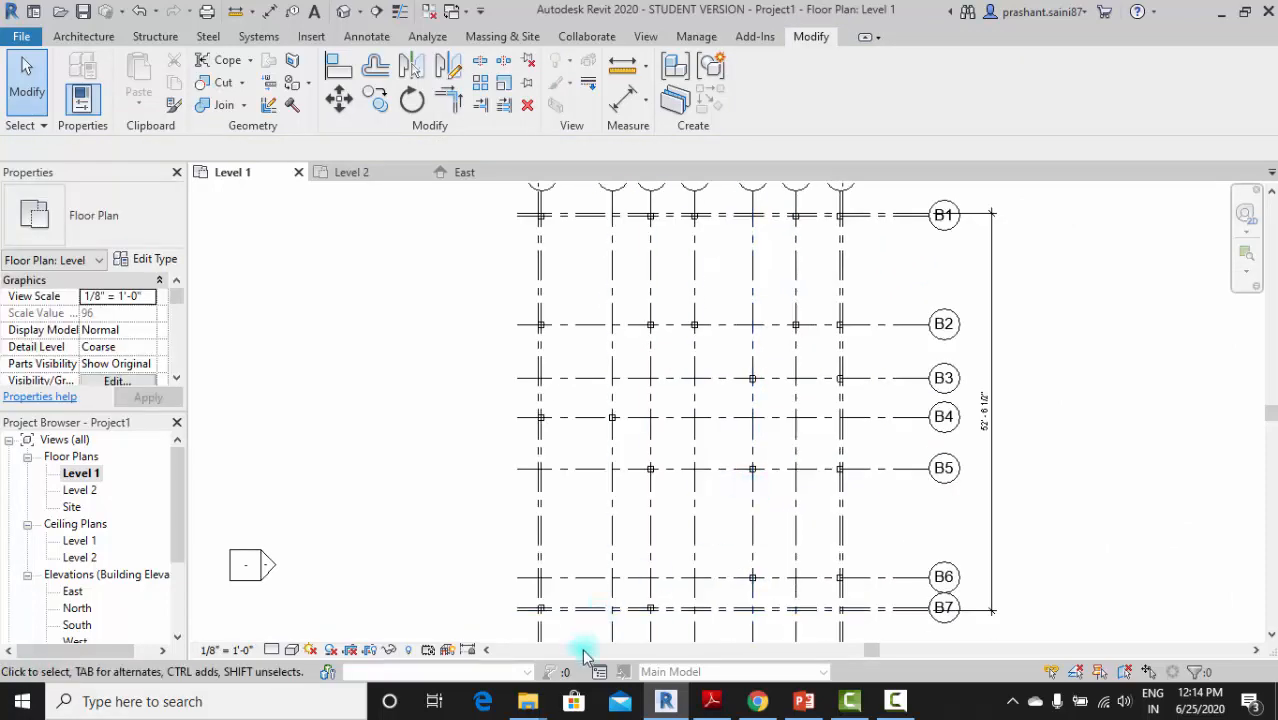
{"action": "left_click", "coordinate": [717, 704]}
{"action": "scroll", "coordinate": [770, 379], "scroll_direction": "down", "scroll_amount": 1}
{"action": "scroll", "coordinate": [771, 372], "scroll_direction": "up", "scroll_amount": 1}
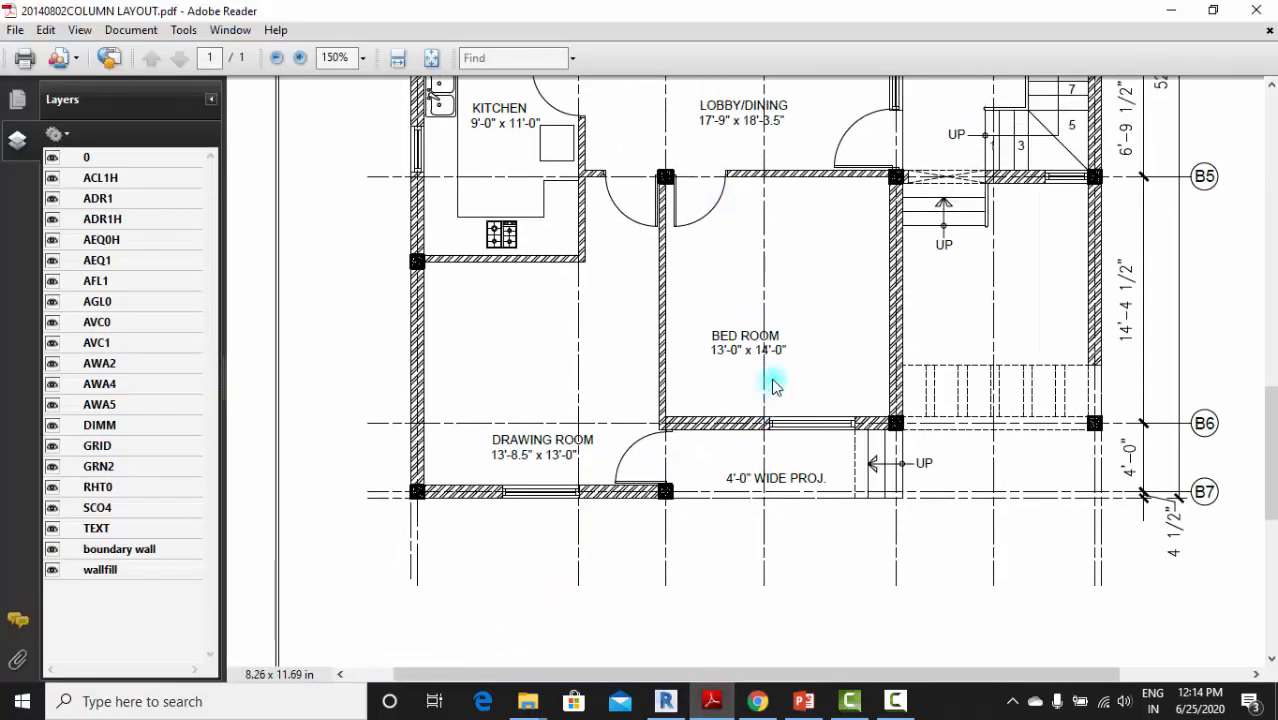
{"action": "scroll", "coordinate": [773, 386], "scroll_direction": "down", "scroll_amount": 3, "text": "ctrl"}
{"action": "scroll", "coordinate": [773, 386], "scroll_direction": "up", "scroll_amount": 3}
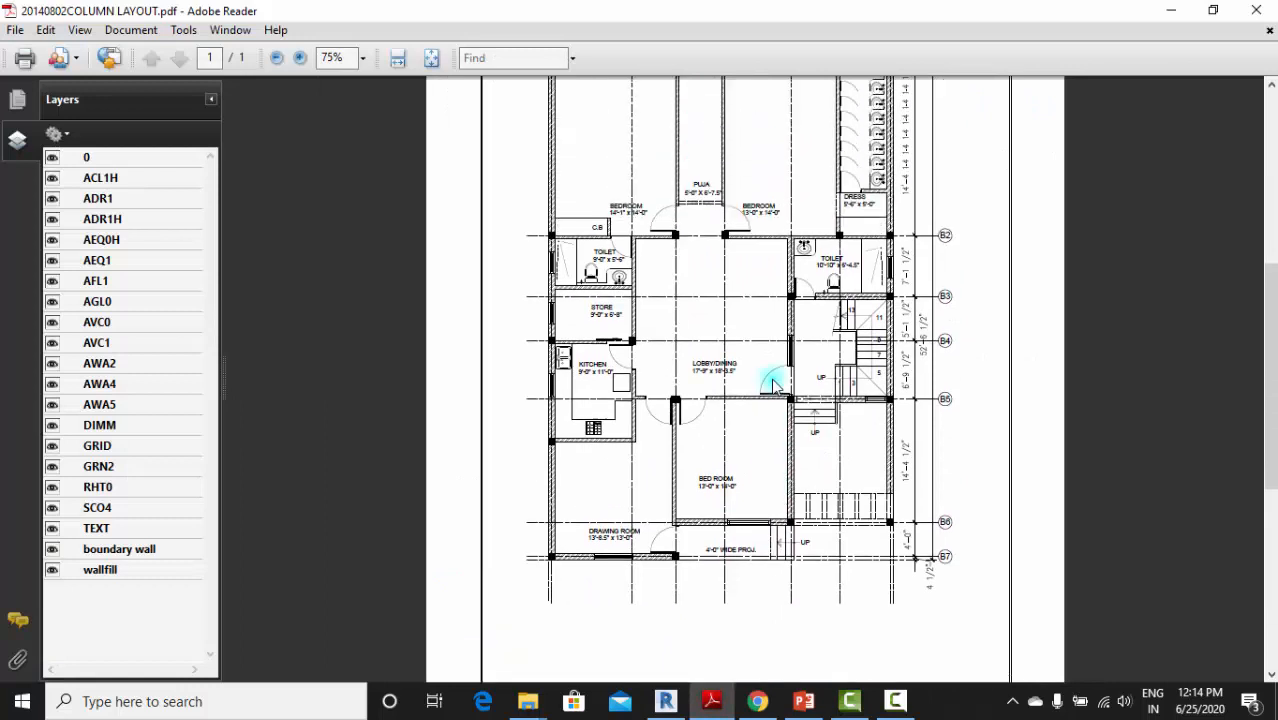
{"action": "scroll", "coordinate": [773, 386], "scroll_direction": "up", "scroll_amount": 1}
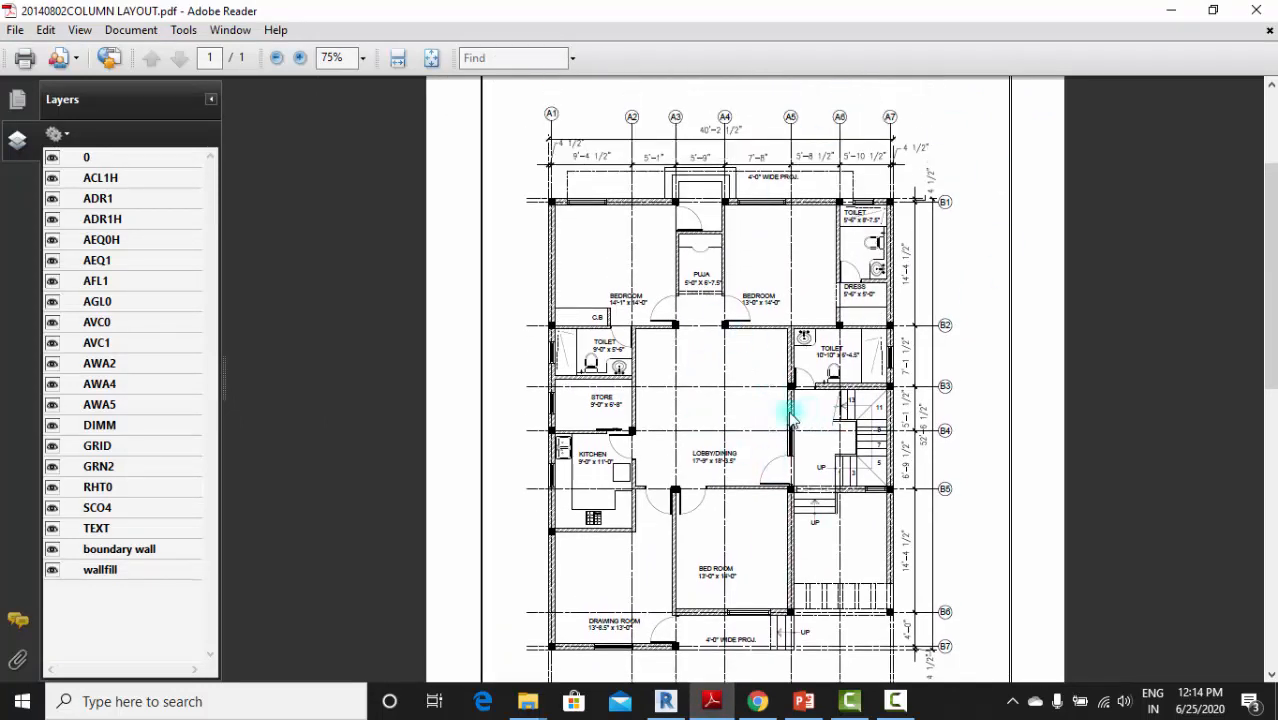
{"action": "scroll", "coordinate": [750, 532], "scroll_direction": "down", "scroll_amount": 1}
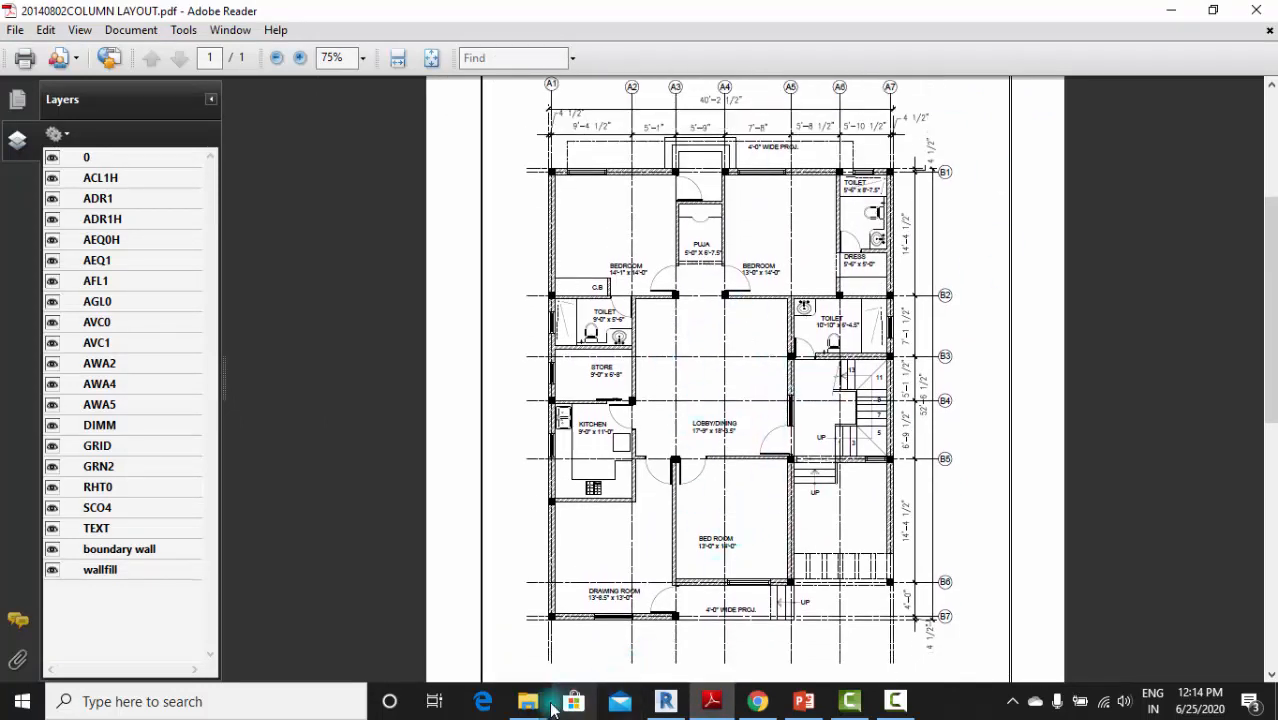
Switch back to Revit, open the default 3D view of the columns and change its visual style
{"action": "left_click", "coordinate": [665, 701]}
{"action": "middle_click_drag", "start_coordinate": [870, 362], "coordinate": [870, 427]}
{"action": "left_click", "coordinate": [343, 13]}
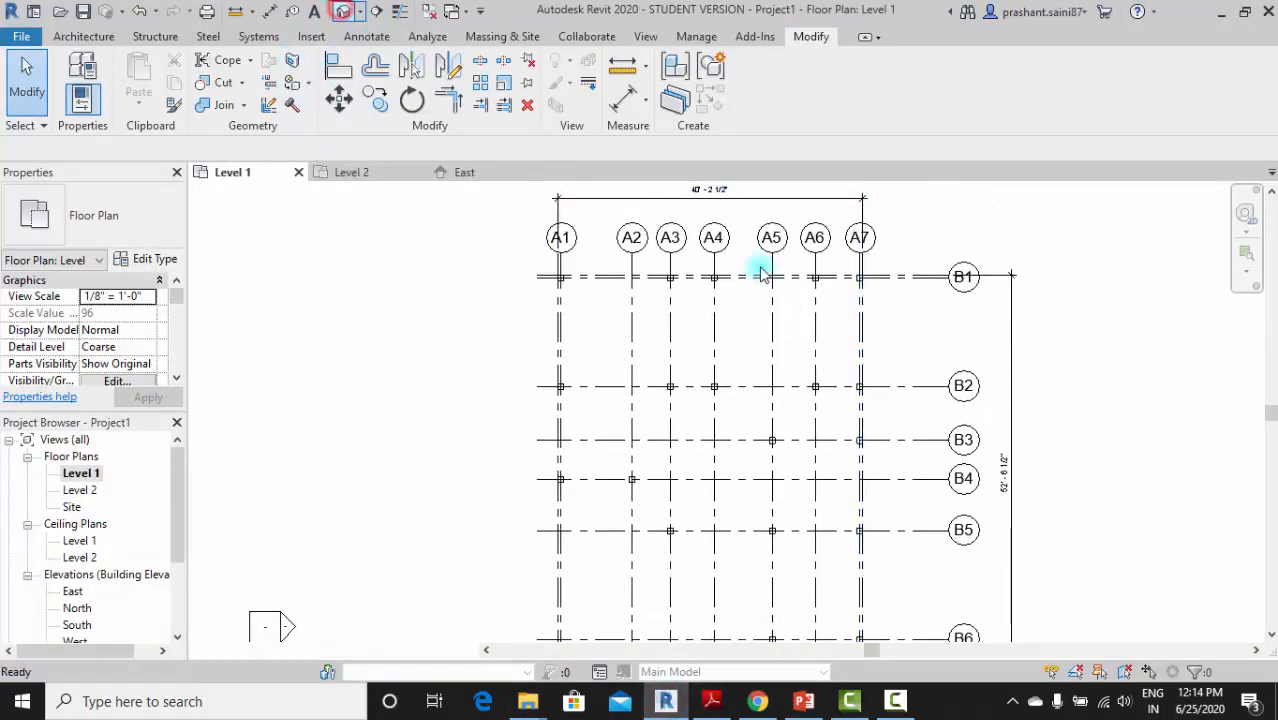
{"action": "middle_click_drag", "start_coordinate": [797, 472], "coordinate": [622, 552], "text": "shift"}
{"action": "left_click", "coordinate": [292, 650]}
{"action": "left_click", "coordinate": [342, 609]}
{"action": "middle_click_drag", "start_coordinate": [808, 511], "coordinate": [652, 385], "text": "shift"}
{"action": "middle_click_drag", "start_coordinate": [592, 250], "coordinate": [820, 440]}
{"action": "scroll", "coordinate": [748, 402], "scroll_direction": "up", "scroll_amount": 3}
{"action": "scroll", "coordinate": [746, 400], "scroll_direction": "down", "scroll_amount": 2}
Return to the Level 1 floor plan and review the columns across the grid intersections
{"action": "double_click", "coordinate": [80, 473]}
{"action": "scroll", "coordinate": [750, 437], "scroll_direction": "down", "scroll_amount": 2}
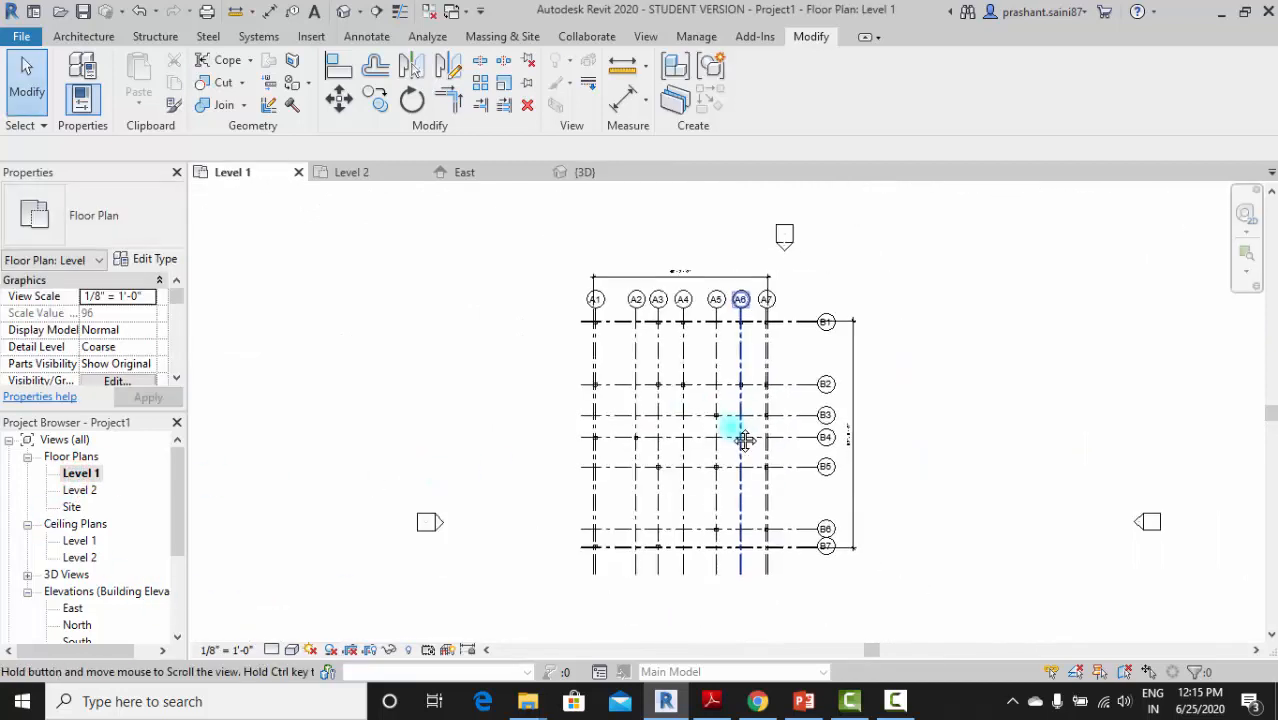
{"action": "scroll", "coordinate": [701, 403], "scroll_direction": "up", "scroll_amount": 2}
{"action": "middle_click_drag", "start_coordinate": [651, 459], "coordinate": [629, 439]}
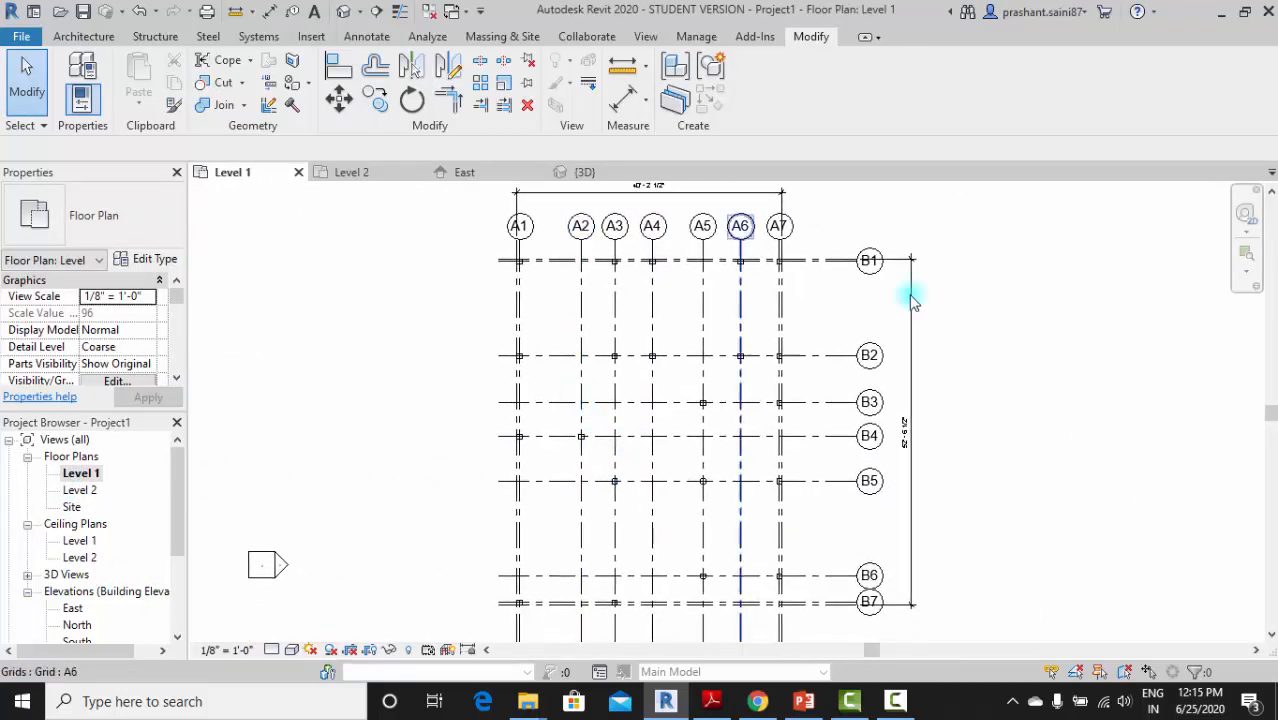
{"action": "middle_click_drag", "start_coordinate": [765, 394], "coordinate": [765, 414]}
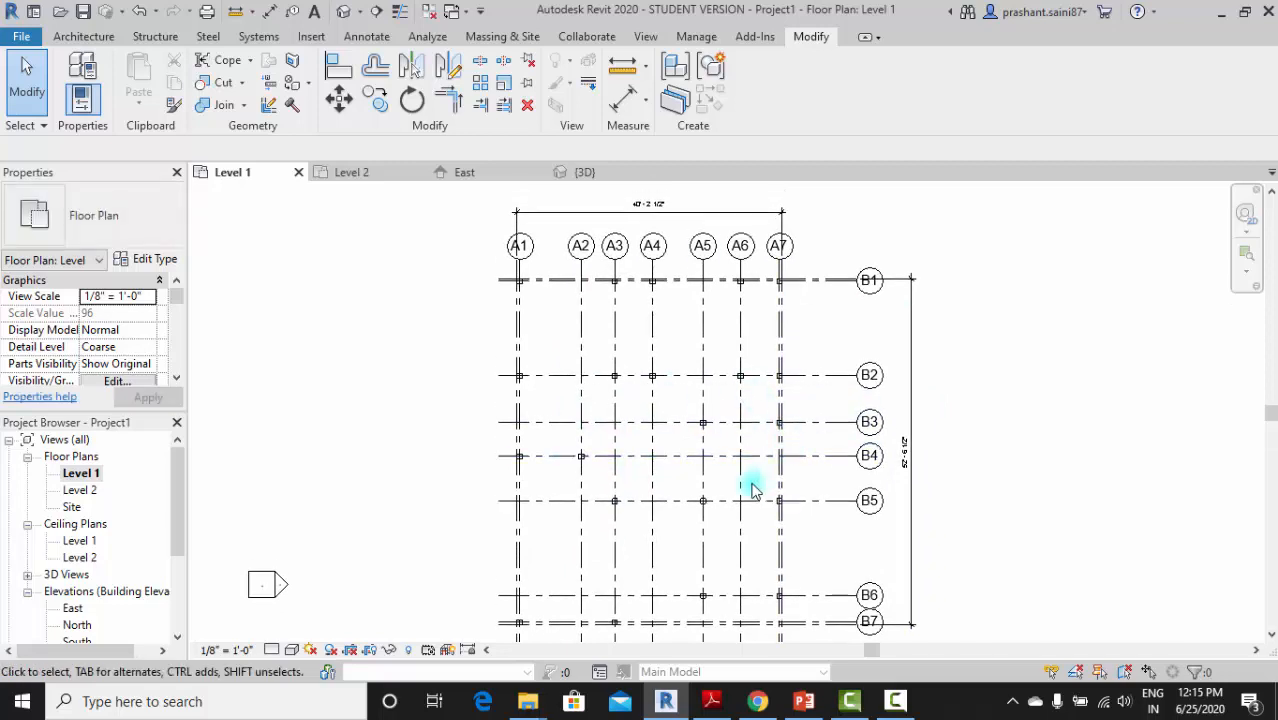
{"action": "scroll", "coordinate": [690, 427], "scroll_direction": "up", "scroll_amount": 1}
{"action": "middle_click_drag", "start_coordinate": [690, 427], "coordinate": [677, 491]}
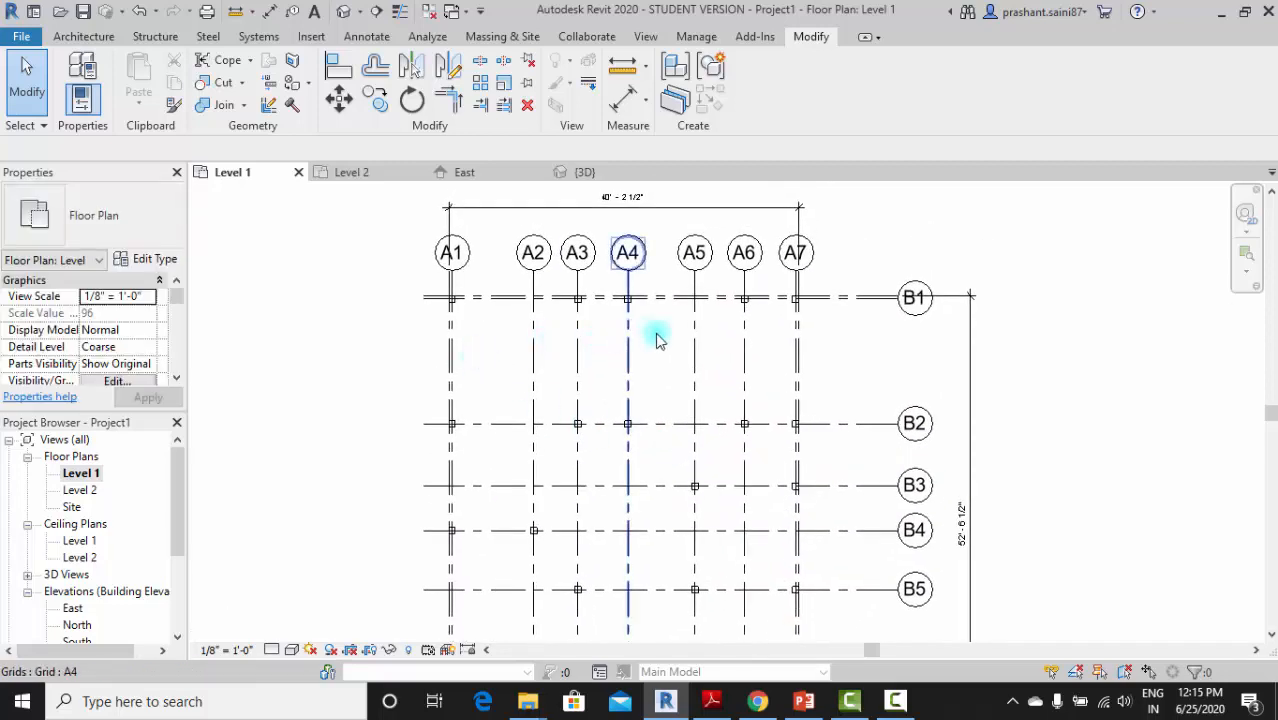
{"action": "middle_click_drag", "start_coordinate": [817, 451], "coordinate": [791, 399]}
{"action": "scroll", "coordinate": [815, 404], "scroll_direction": "down", "scroll_amount": 2}
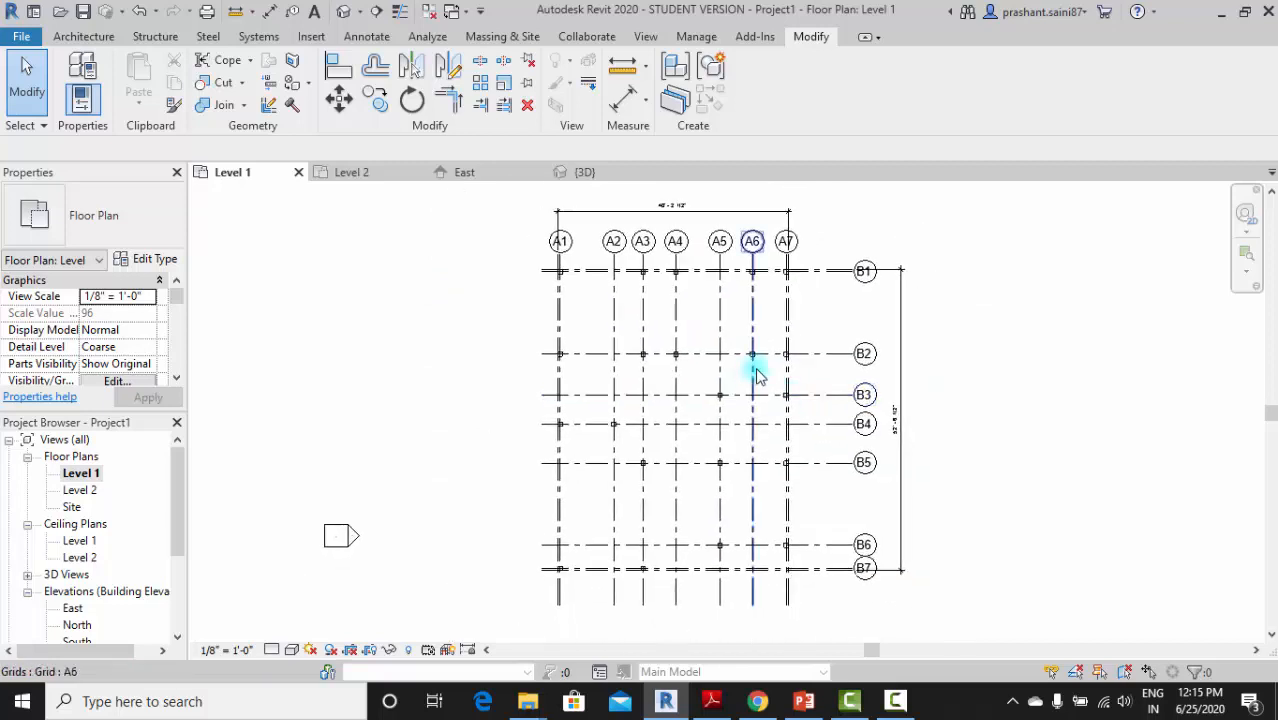